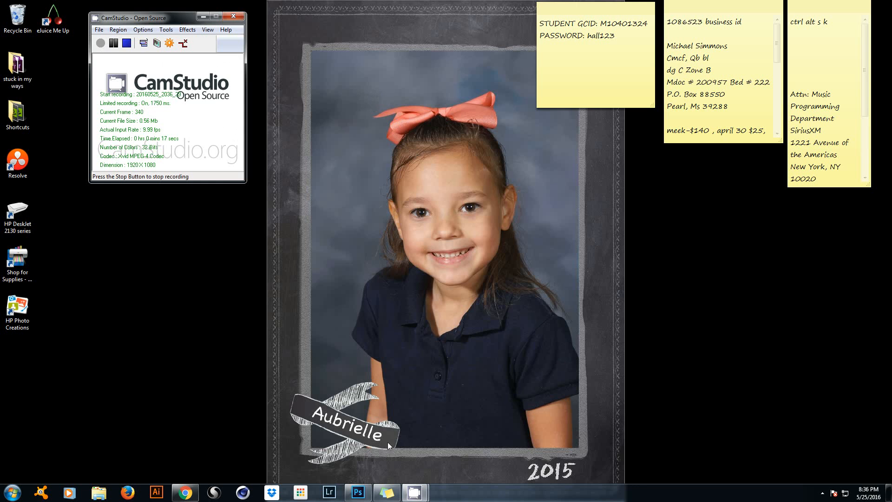
Bring the Photoshop window with the 'black beach model search' document to the front.
click(358, 491)
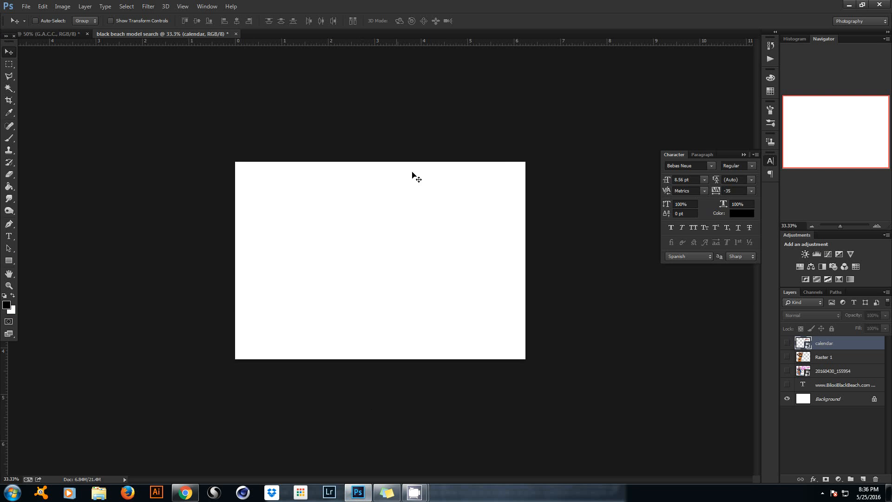
click(27, 7)
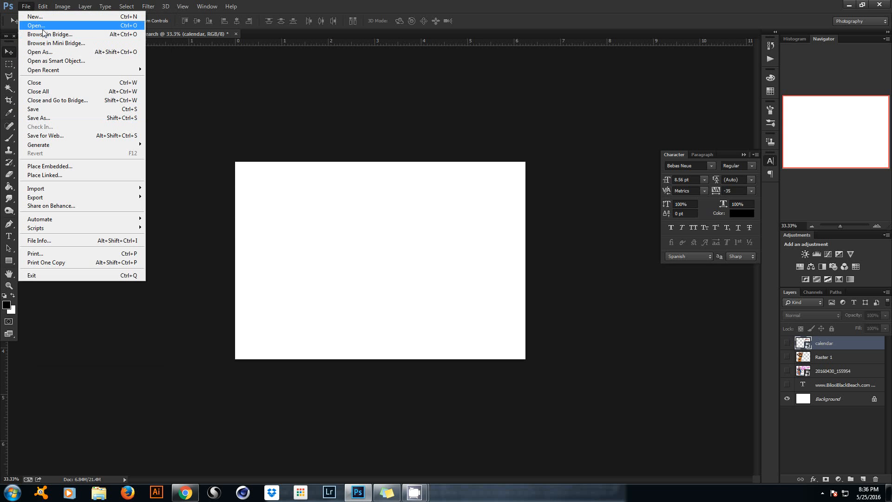
click(50, 18)
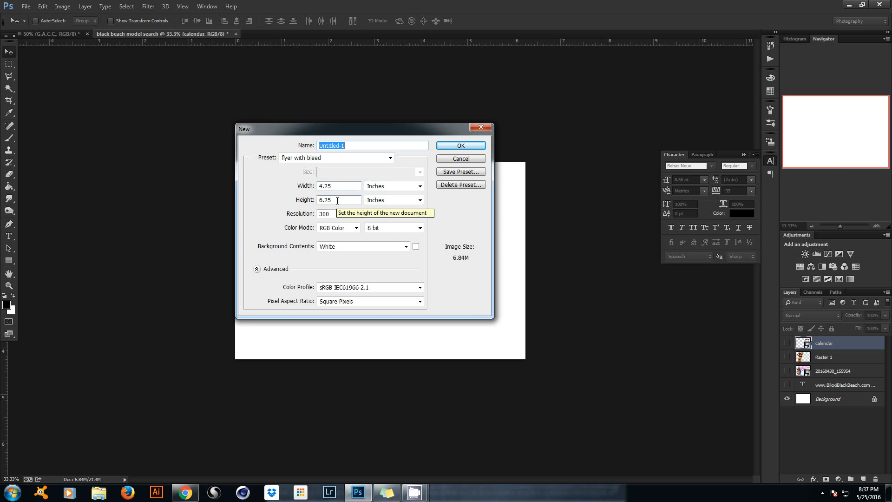
drag(417, 124, 706, 110)
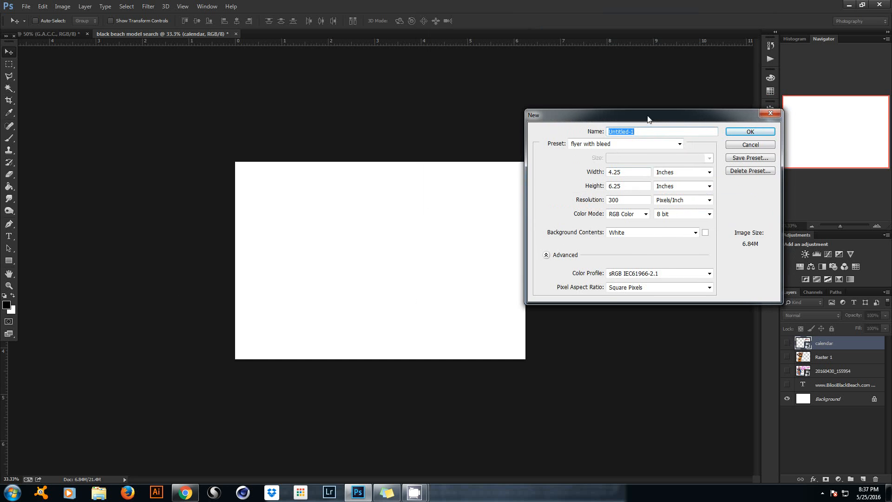
drag(649, 116, 608, 78)
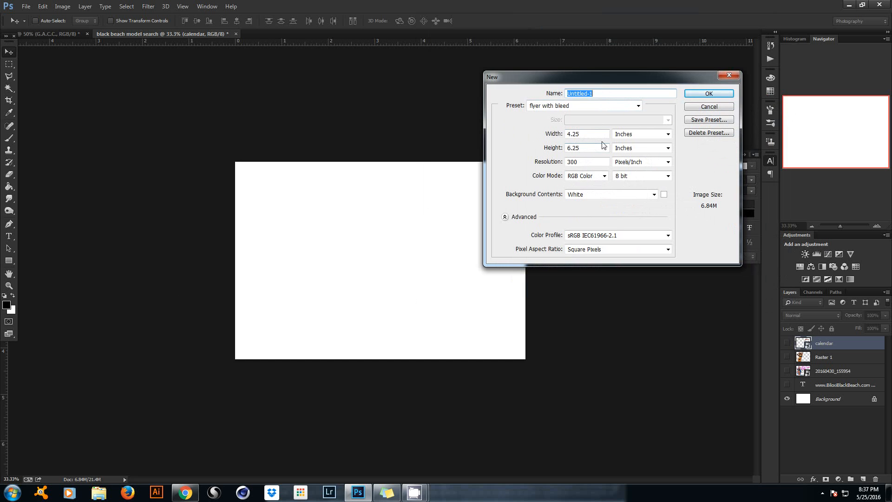
click(576, 134)
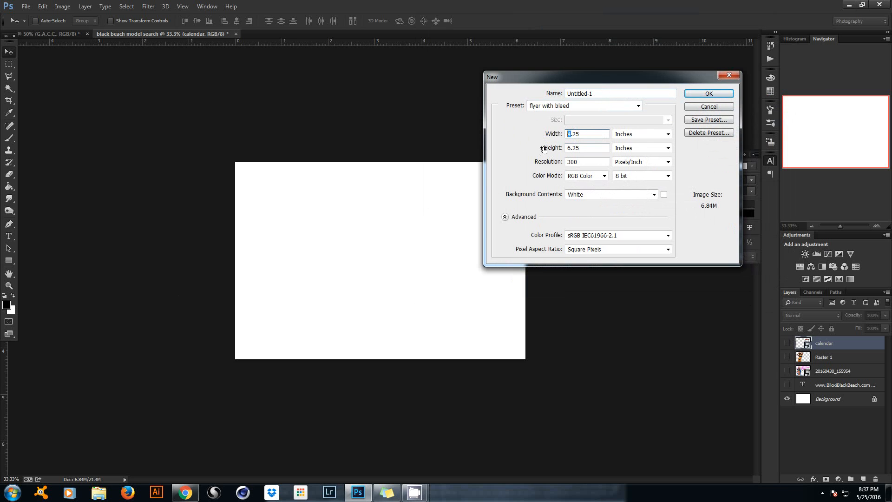
text(6)
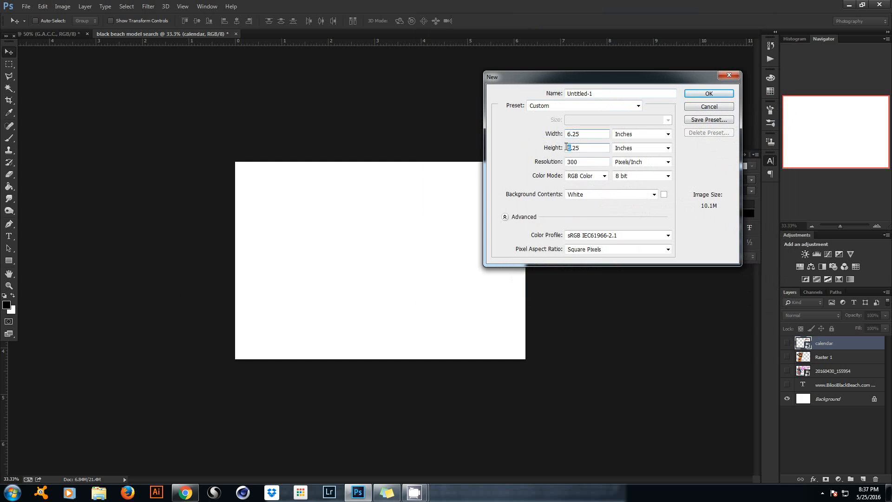
click(572, 148)
key(BackSpace)
text(4)
click(698, 108)
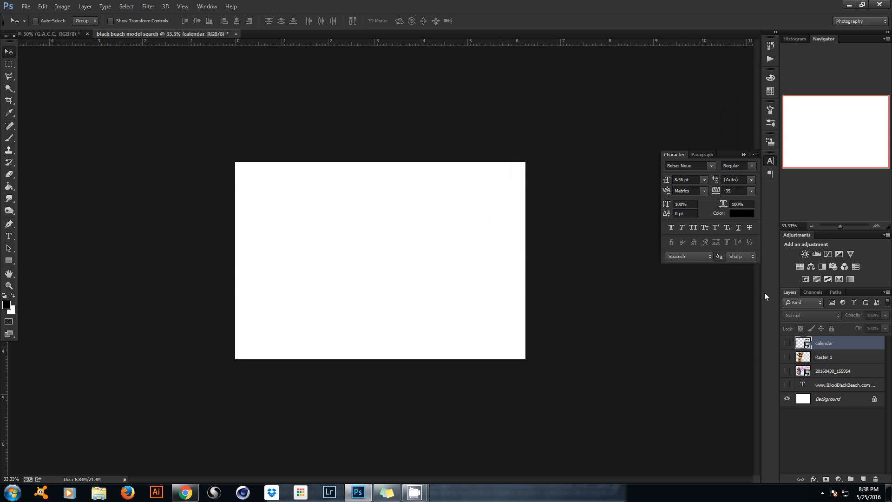
Show the 20160430_155954 flyer layer, scale it up to fill the canvas, then hide it again.
click(787, 371)
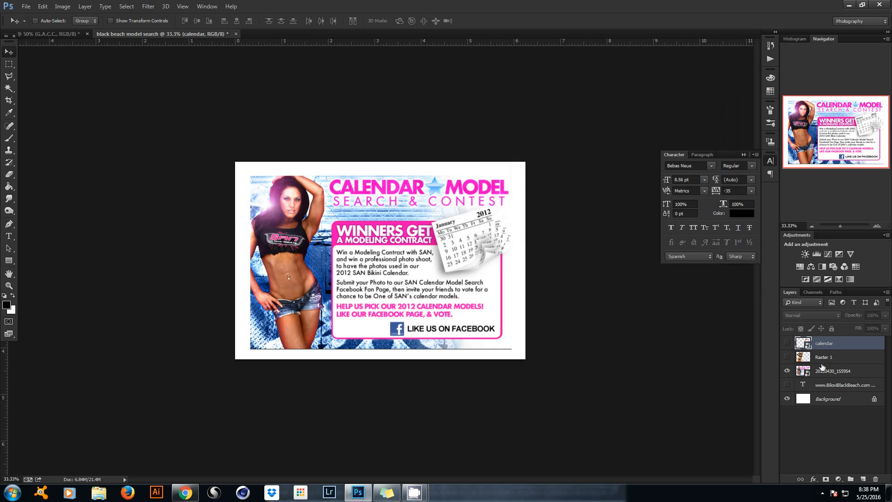
click(822, 369)
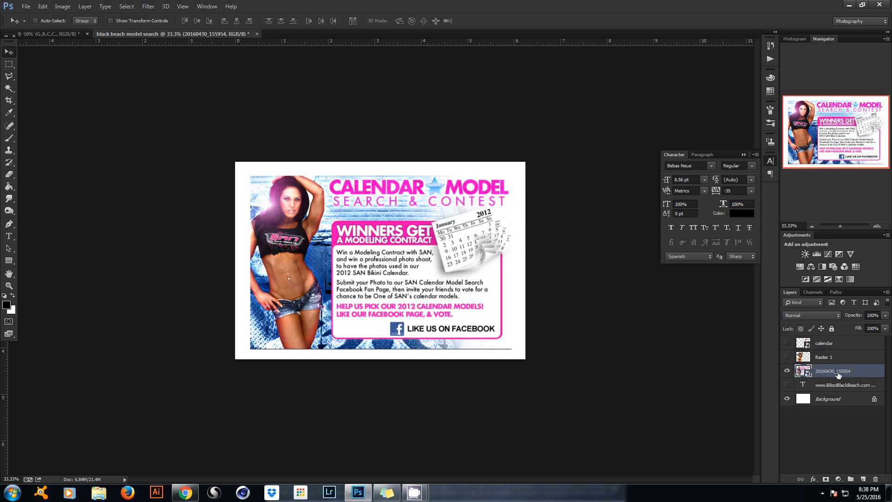
key(ctrl+t)
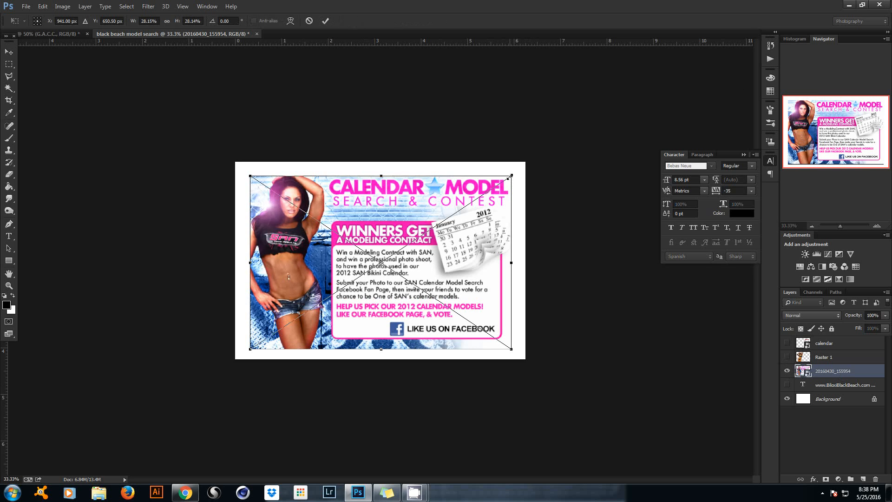
drag(511, 177, 522, 162)
click(326, 21)
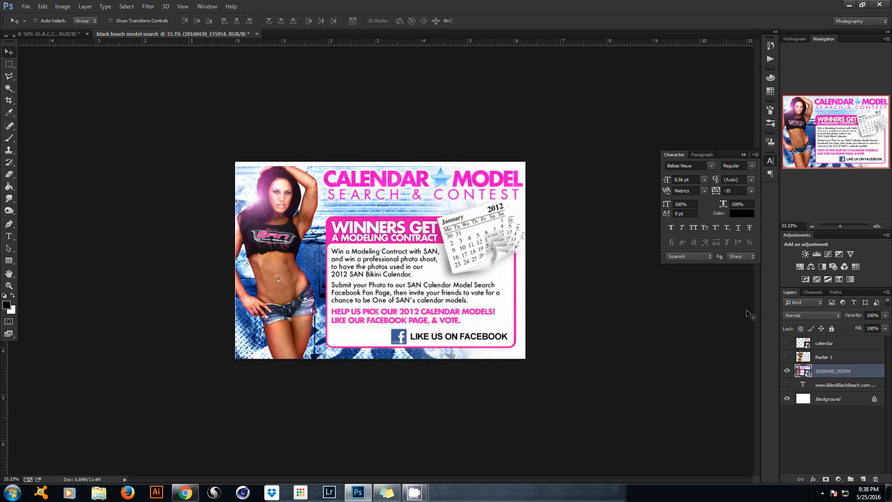
click(788, 372)
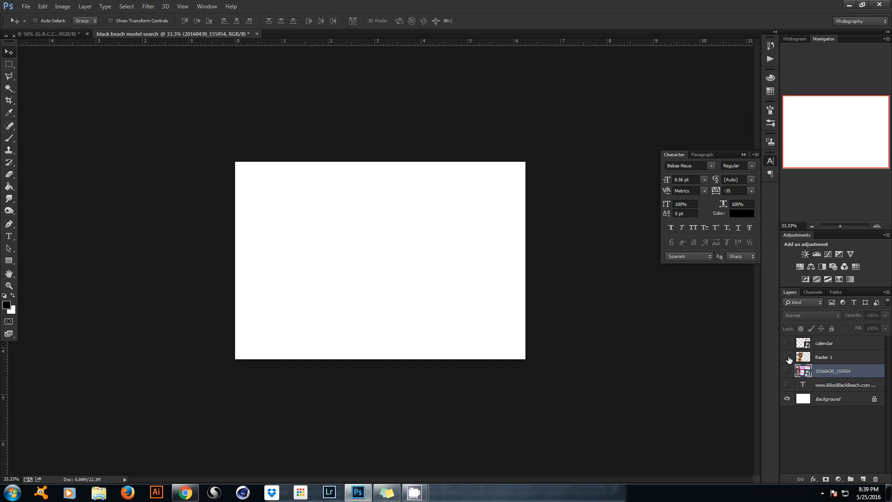
Briefly check the flyer layer again and collapse the Character panel.
click(788, 371)
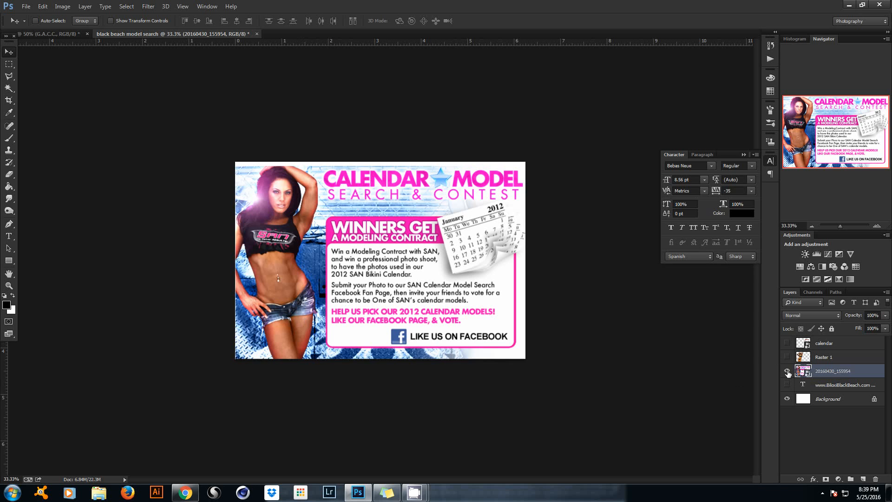
click(787, 372)
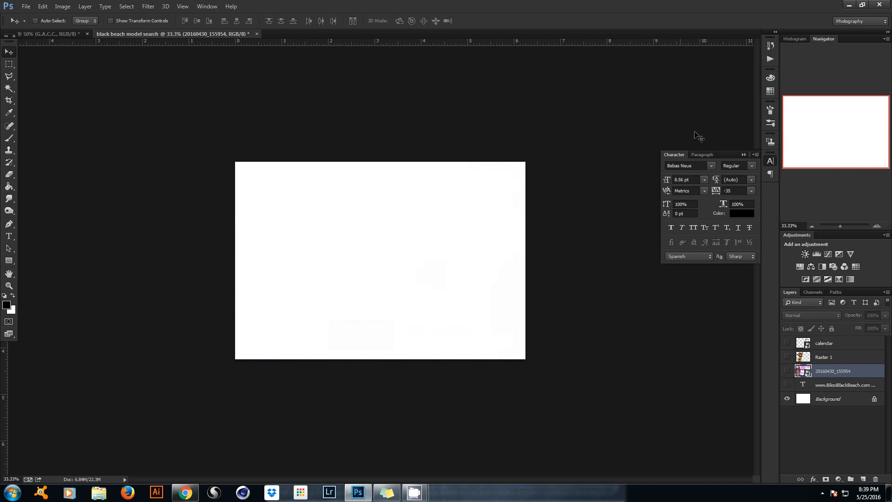
click(744, 154)
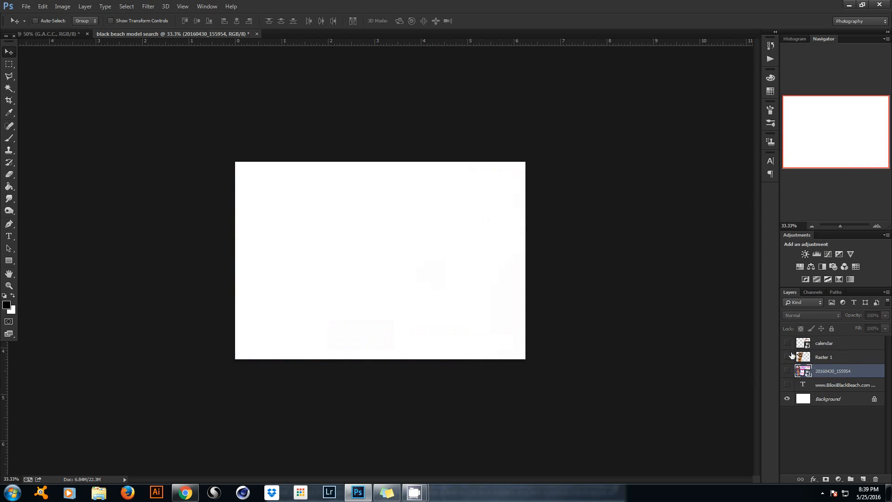
Show the Raster 1 model photo, shrink it slightly and move it to the left side.
click(787, 357)
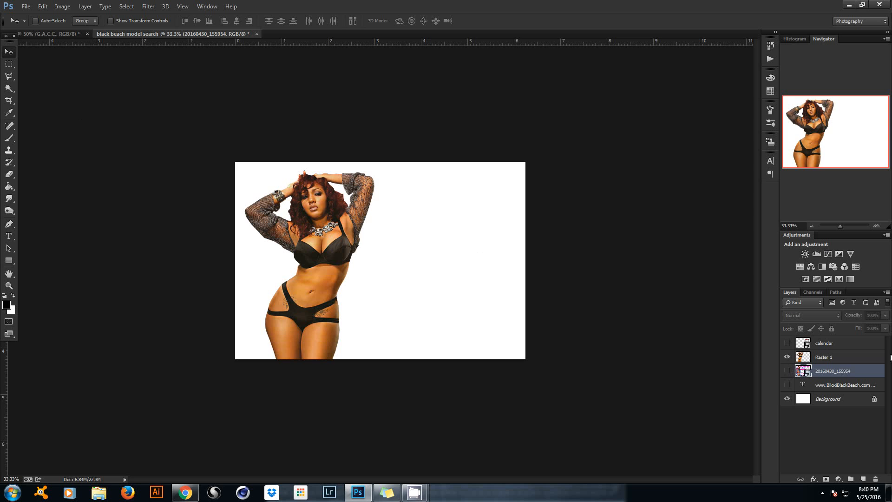
click(835, 358)
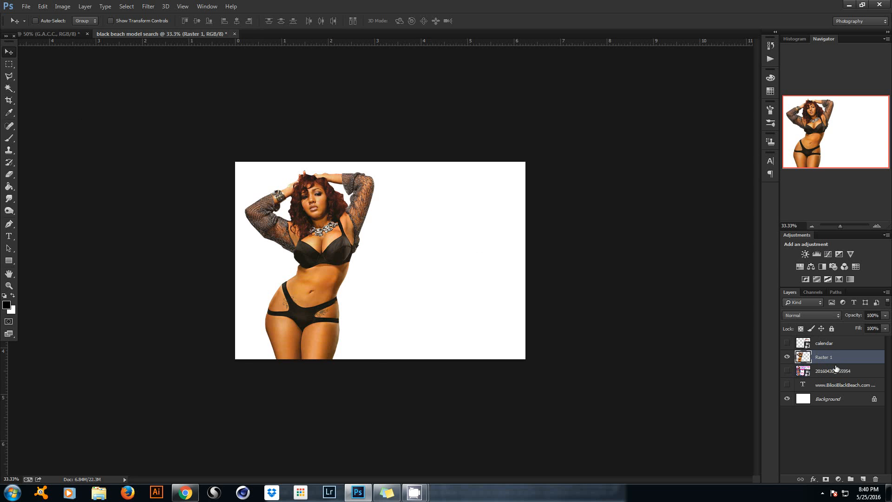
key(ctrl+t)
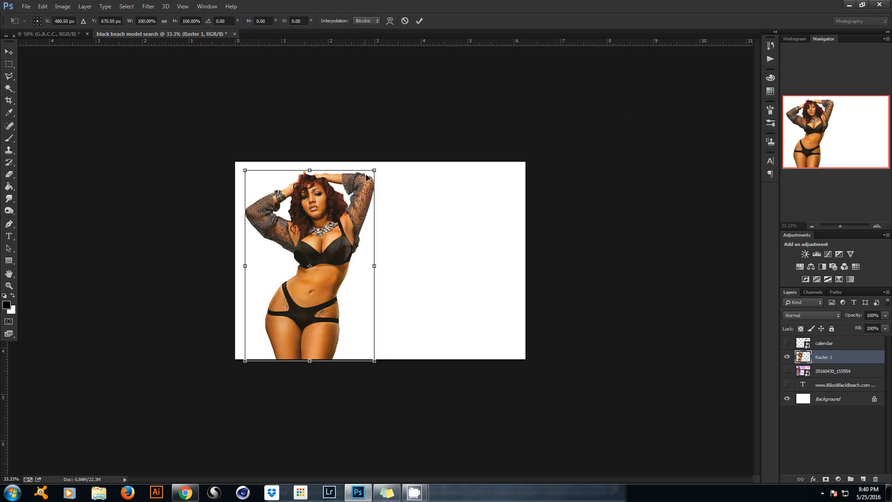
drag(375, 171, 352, 191)
click(420, 21)
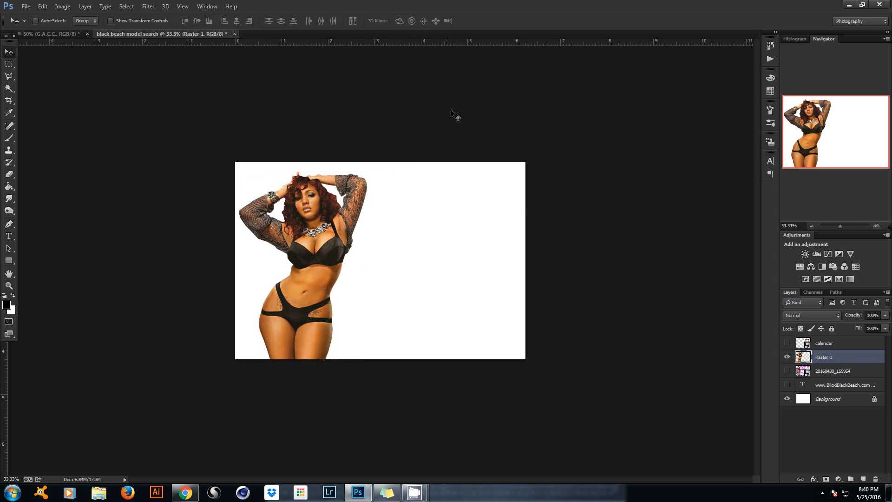
Show the calendar layer, cancel placing calendar.png, nudge the calendar up-left, and reveal the 20160430_155954 flyer.
click(847, 344)
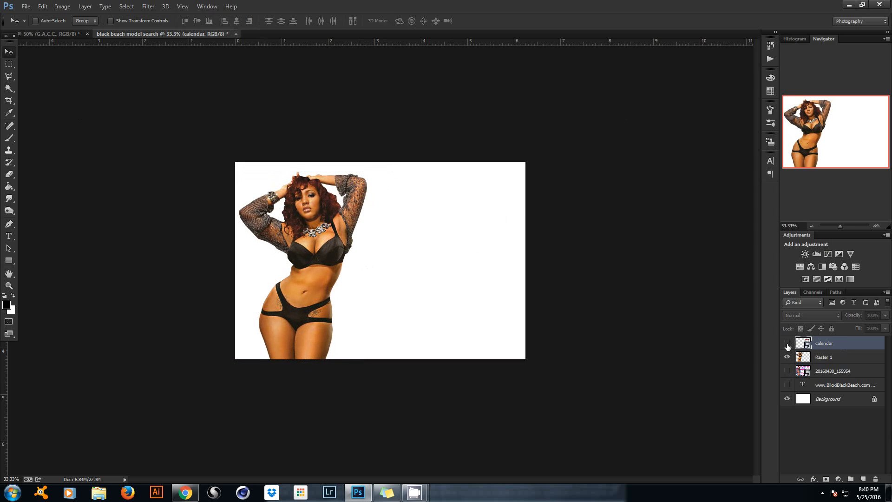
click(787, 344)
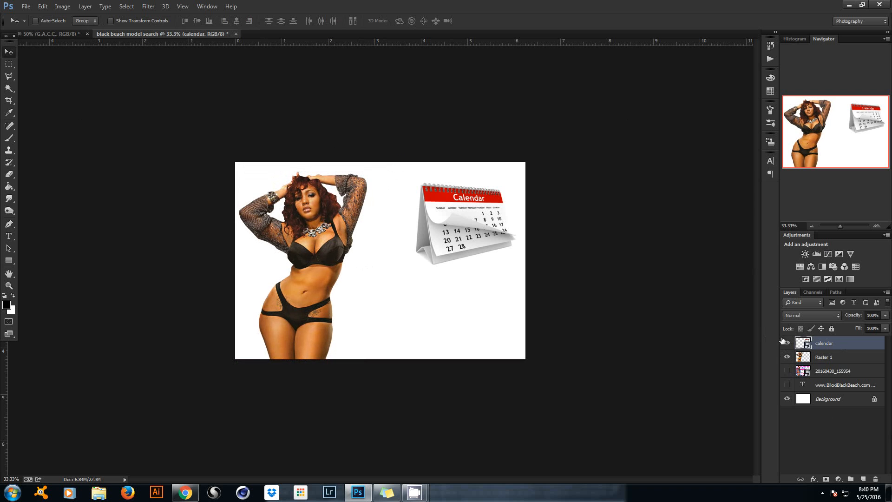
click(26, 7)
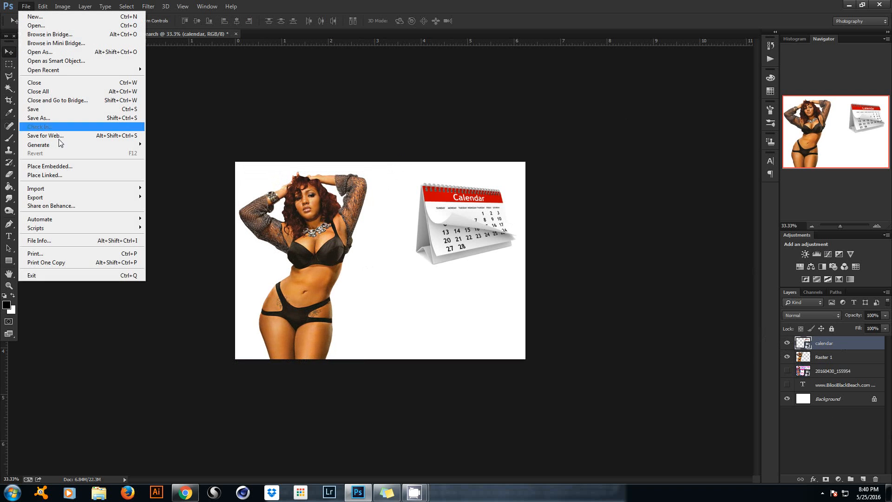
click(44, 168)
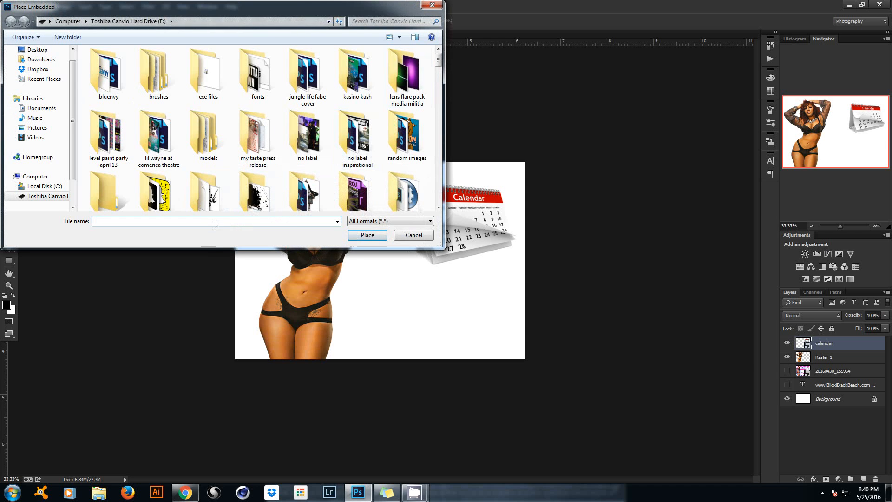
text(calen)
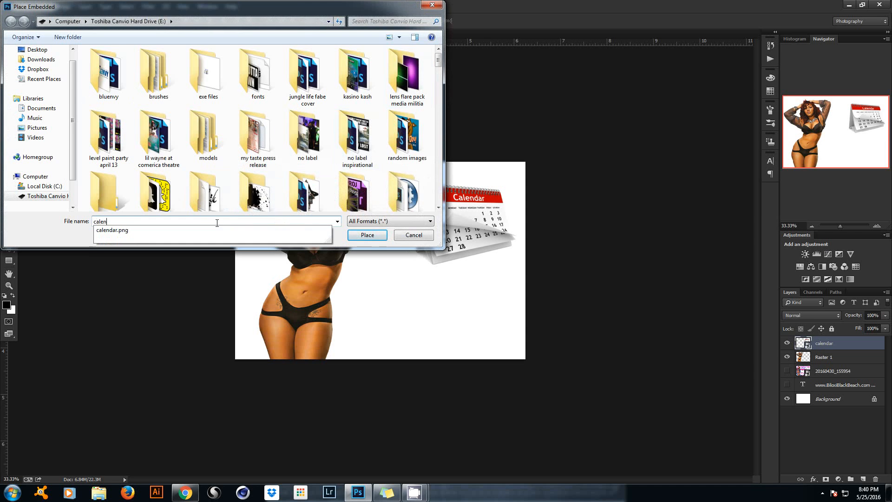
key(Down)
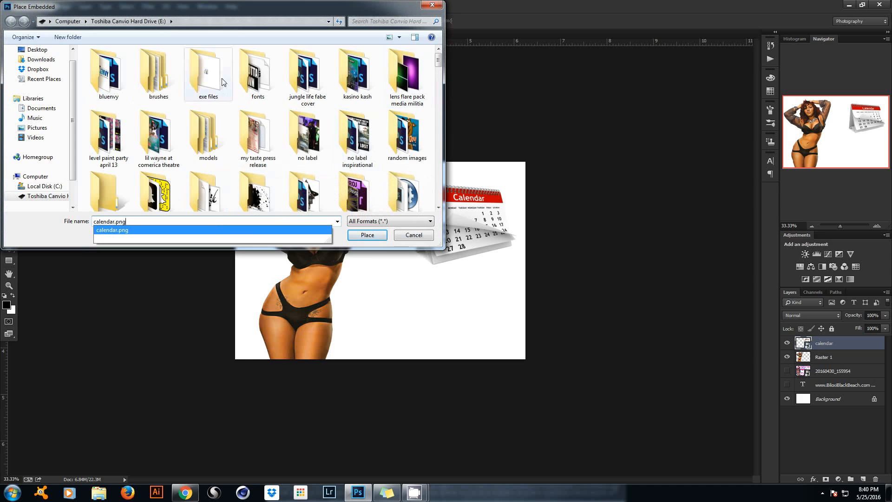
click(421, 233)
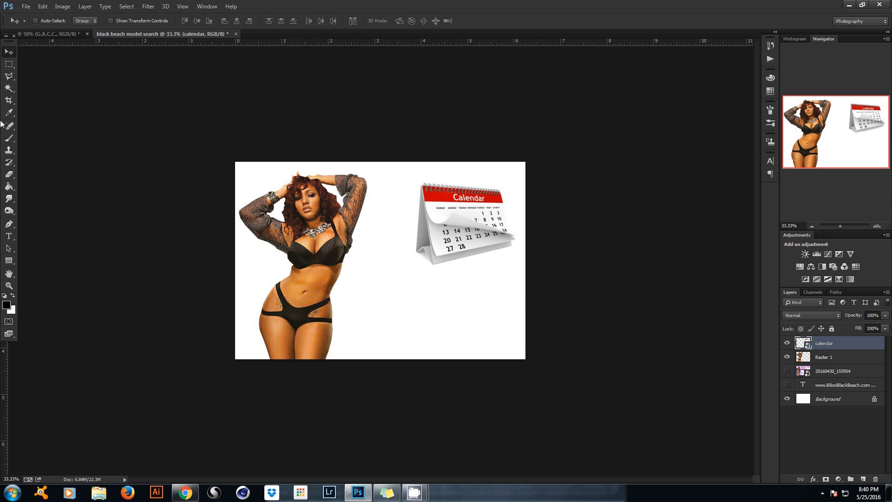
mouse_move(458, 237)
mouse_down()
mouse_move(447, 229)
mouse_move(458, 232)
mouse_up()
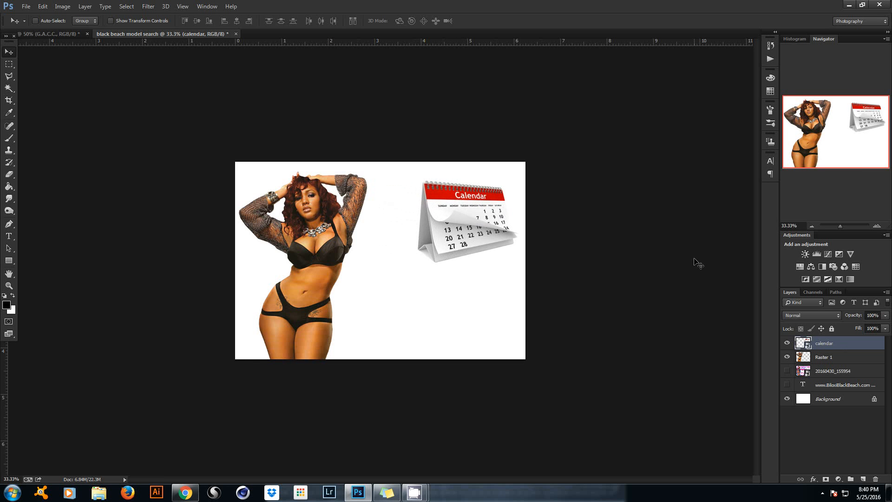
click(787, 371)
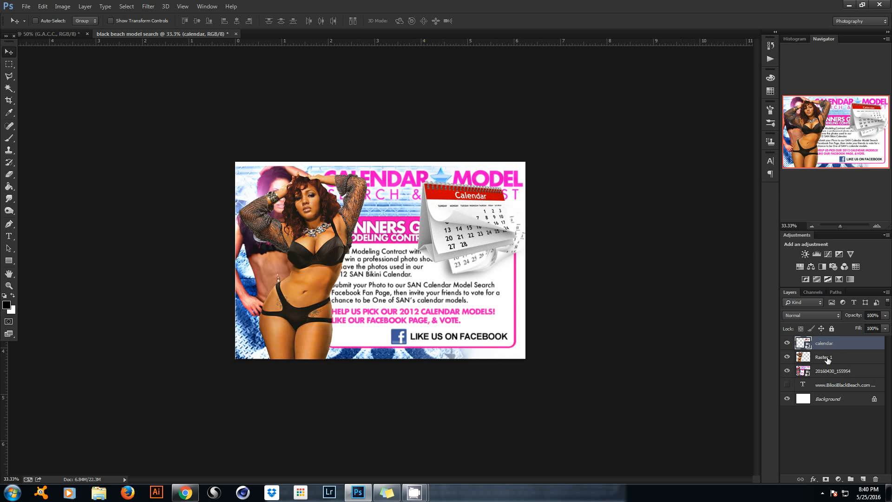
Rotate the calendar graphic by 15 degrees, then hide its layer.
click(832, 371)
drag(446, 204, 489, 237)
click(829, 346)
key(ctrl+t)
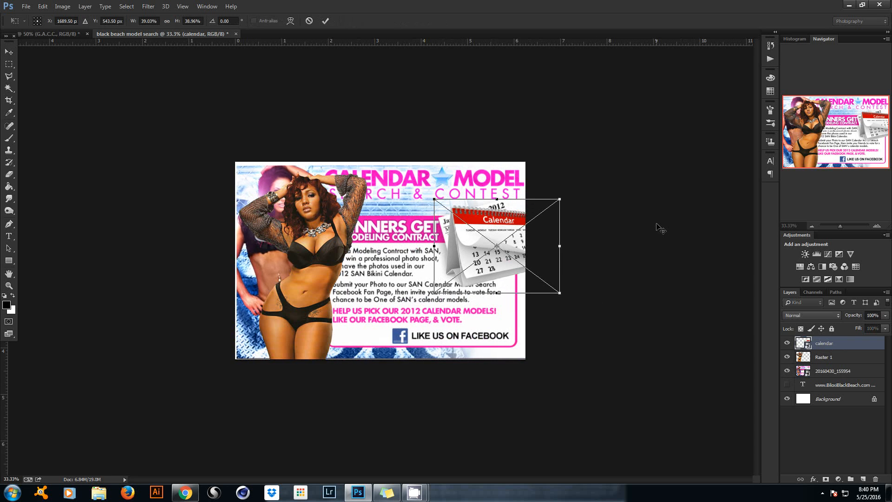
drag(607, 152, 579, 138)
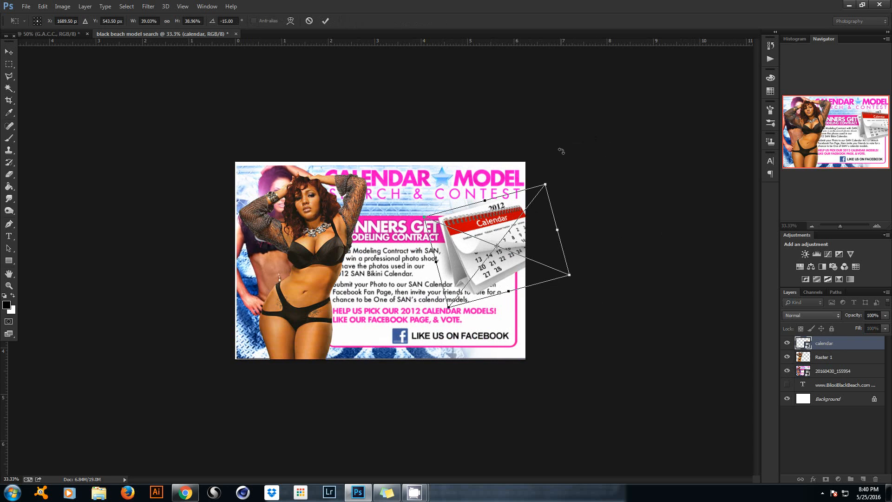
click(325, 21)
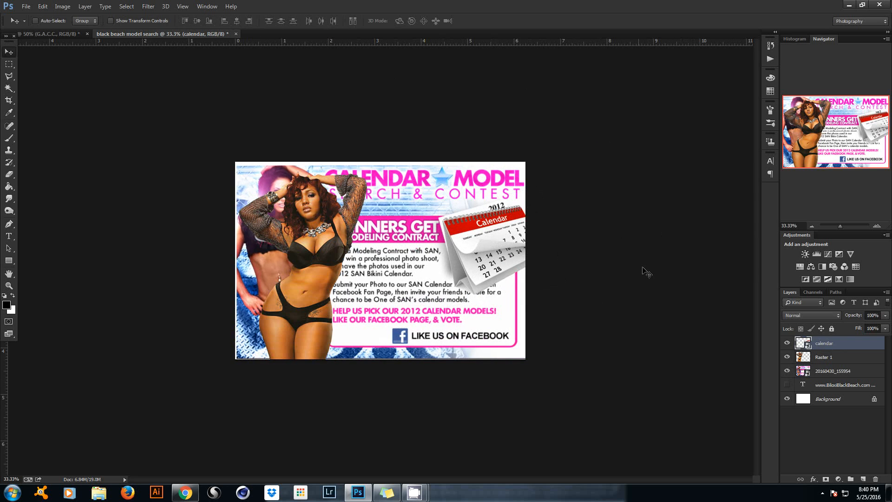
click(787, 344)
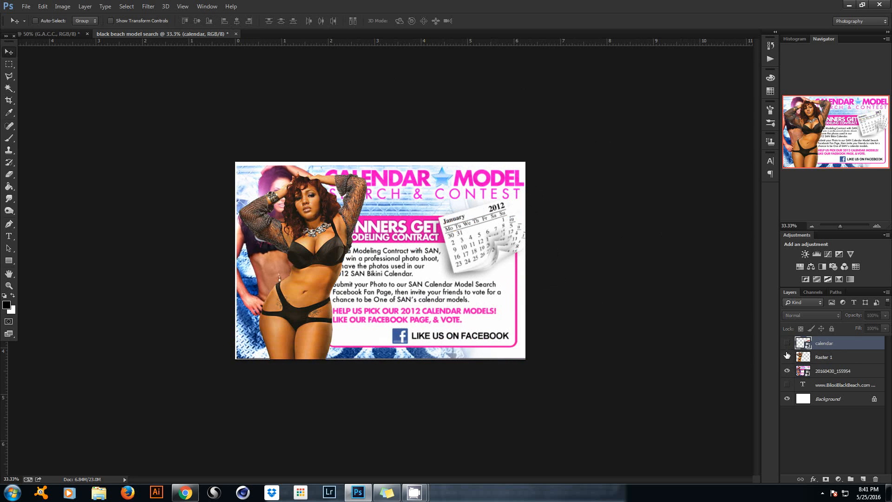
Shift the Raster 1 model left to the canvas edge and enlarge it to about 103%.
click(837, 359)
drag(310, 215, 275, 217)
key(ctrl+t)
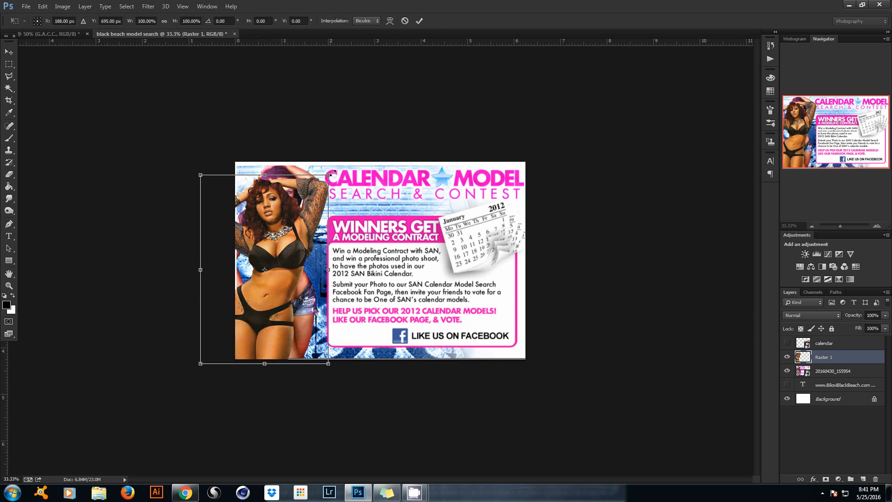
drag(331, 173, 336, 167)
click(418, 21)
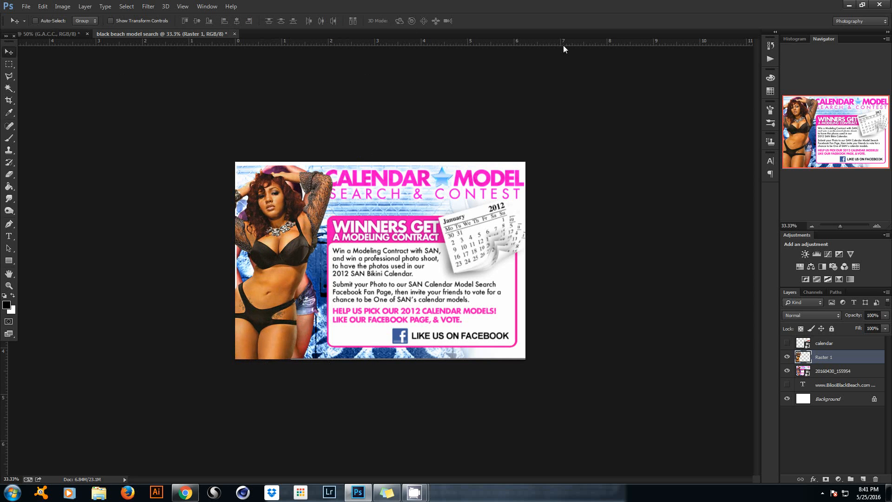
click(787, 357)
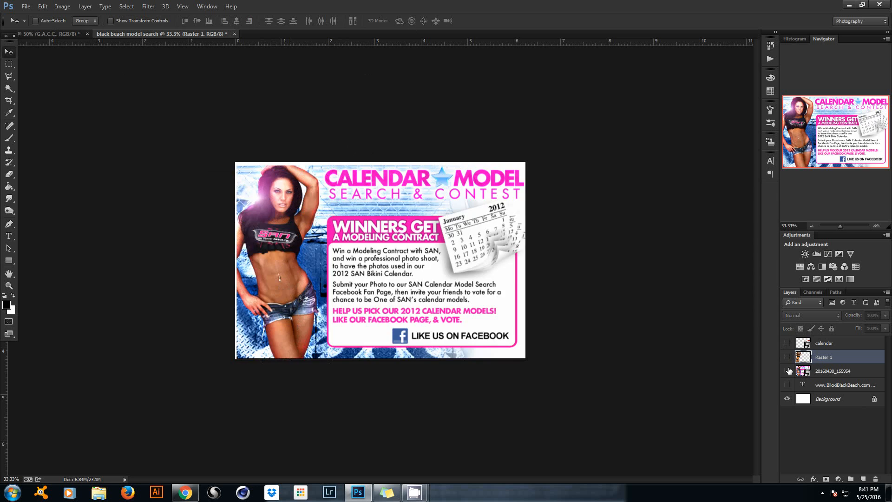
click(787, 371)
click(787, 385)
click(802, 384)
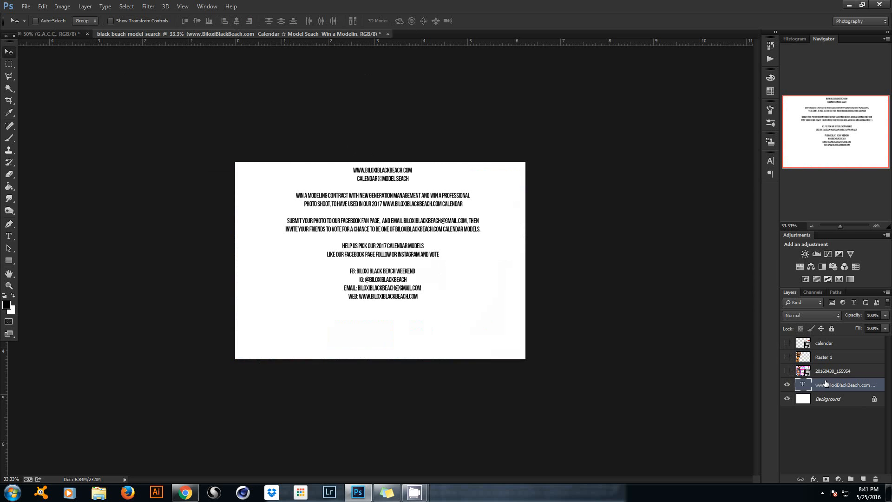
drag(344, 197, 343, 216)
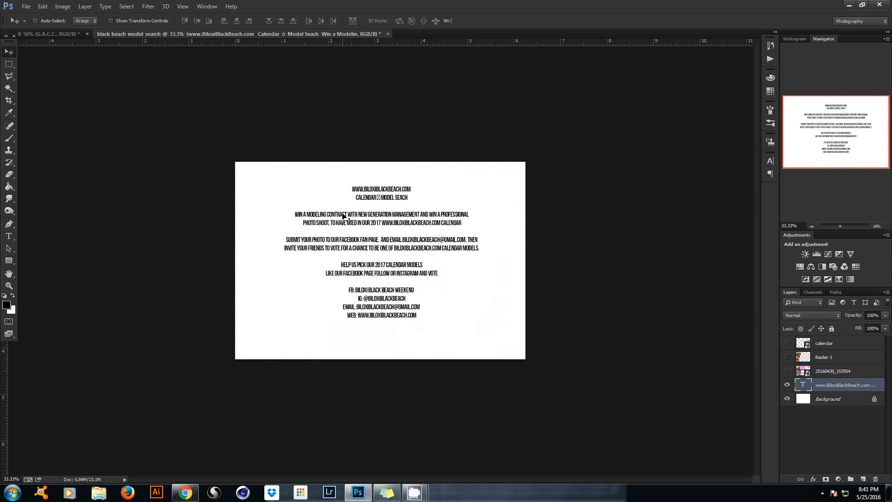
key(ctrl+t)
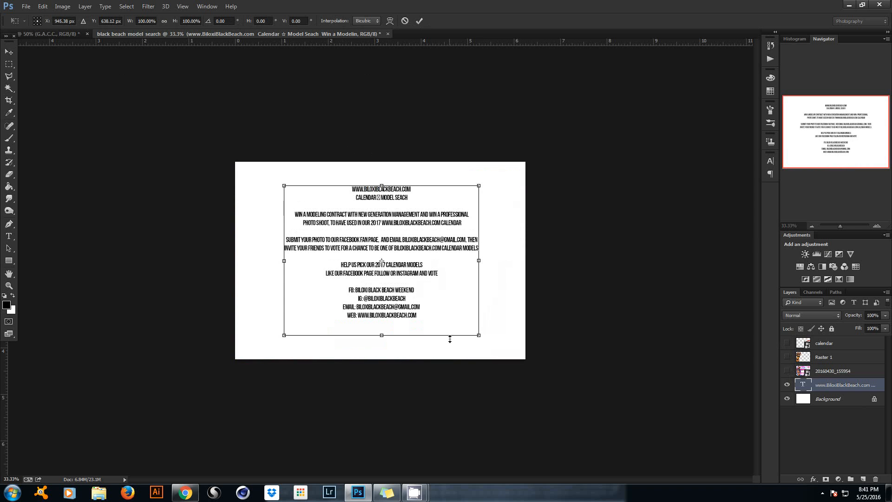
drag(479, 186, 499, 170)
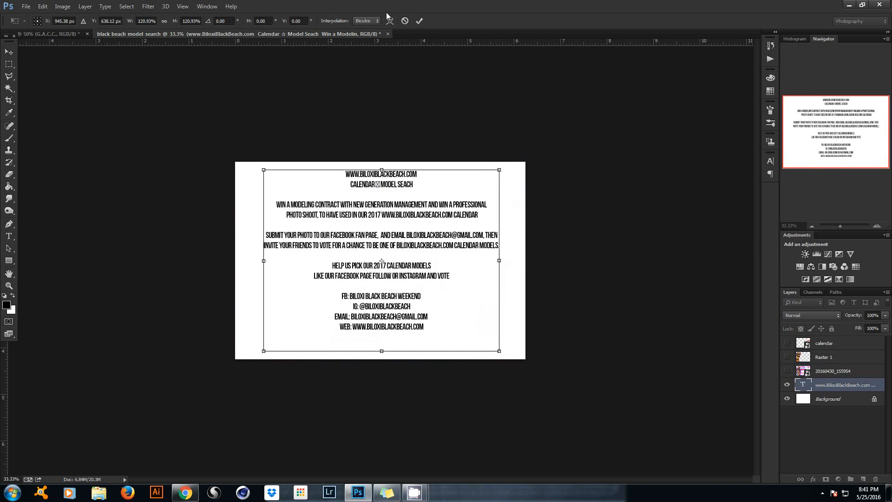
click(420, 21)
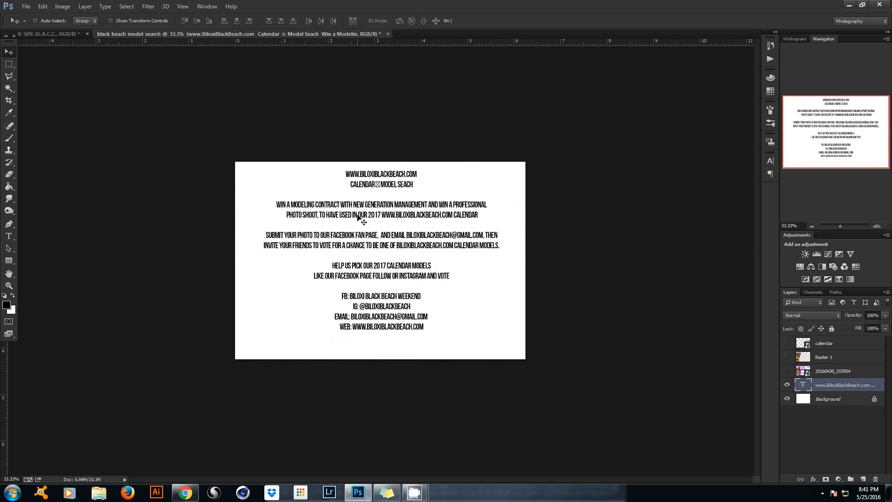
drag(357, 221, 358, 237)
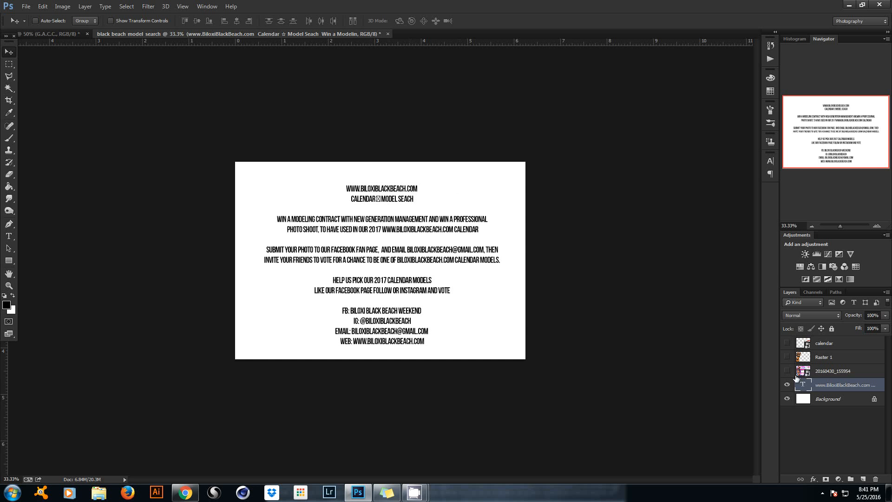
Hide the text and flyer layers, leaving only the white Background visible.
click(787, 385)
click(787, 371)
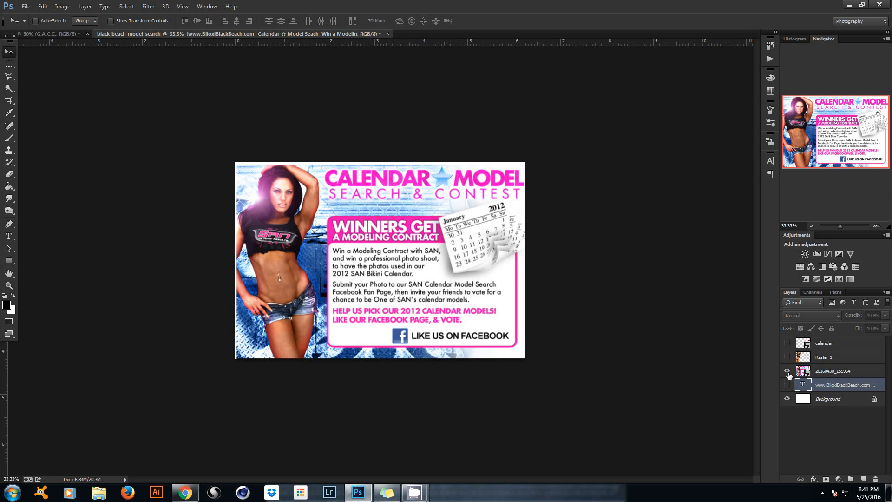
click(788, 372)
click(9, 236)
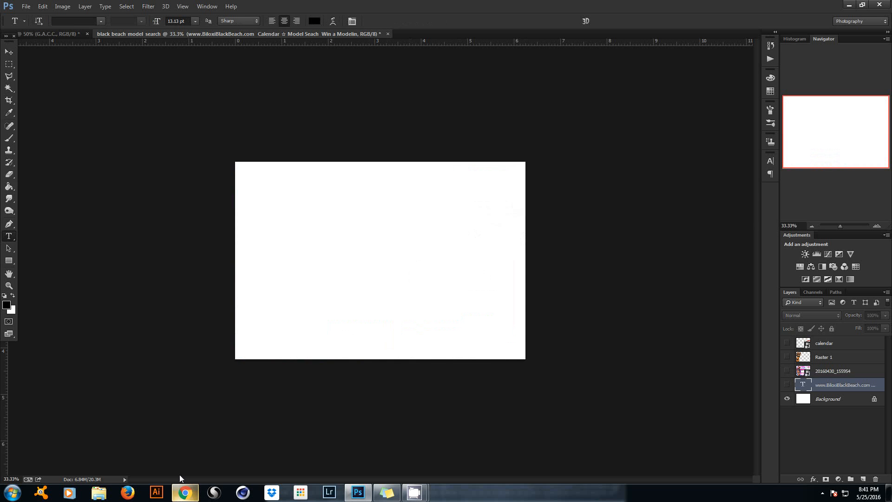
Minimize and restore Photoshop, then switch to the Chrome window showing a Facebook post.
click(849, 4)
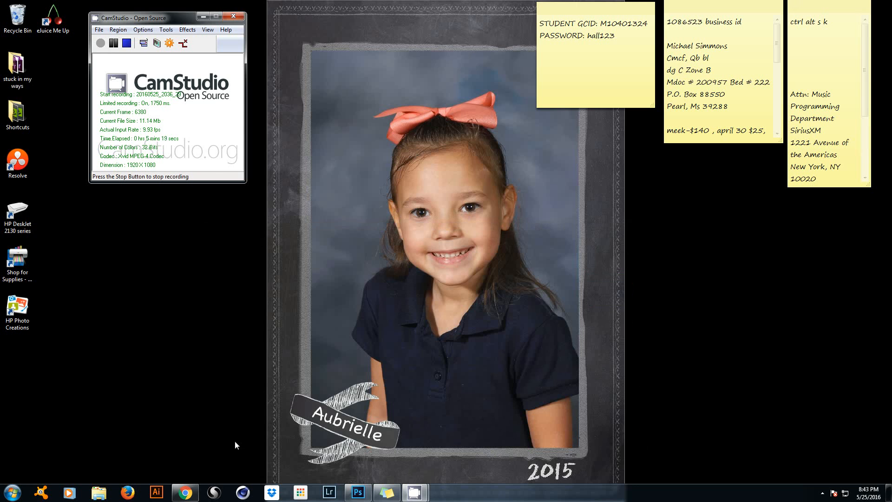
click(357, 493)
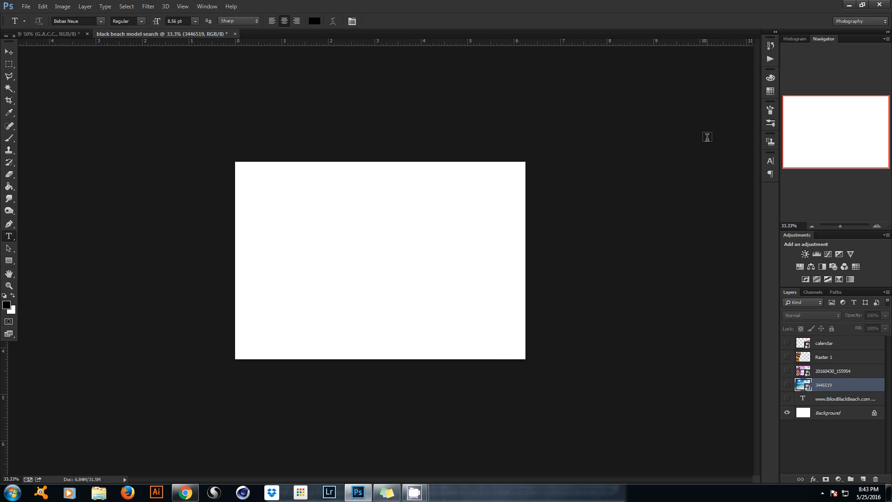
click(185, 493)
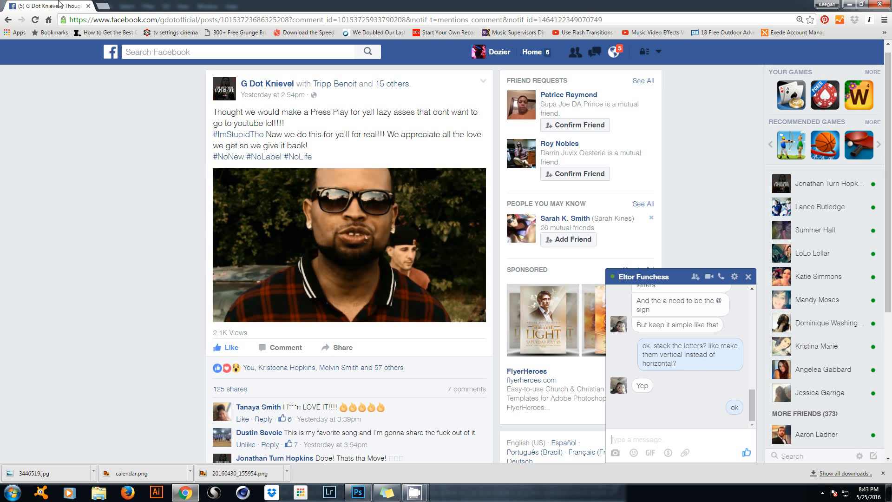
Open 123rf.com in a new Chrome tab.
click(103, 5)
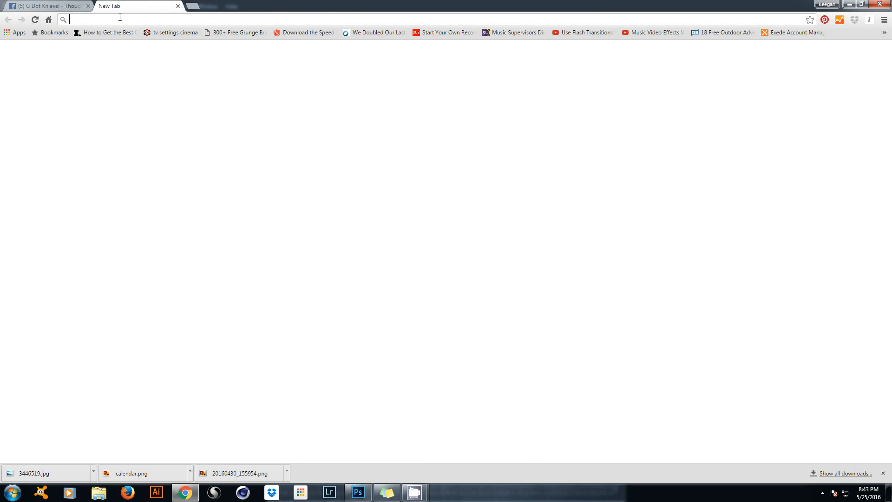
text(123rf.)
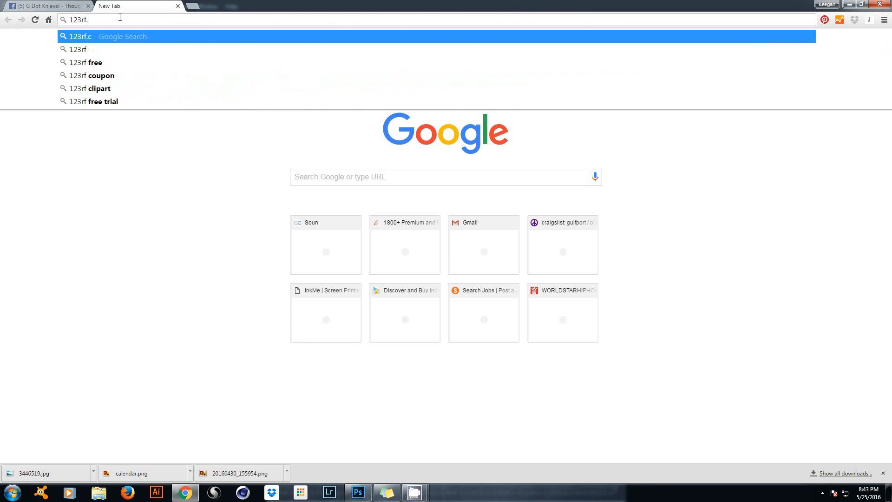
text(com)
key(Return)
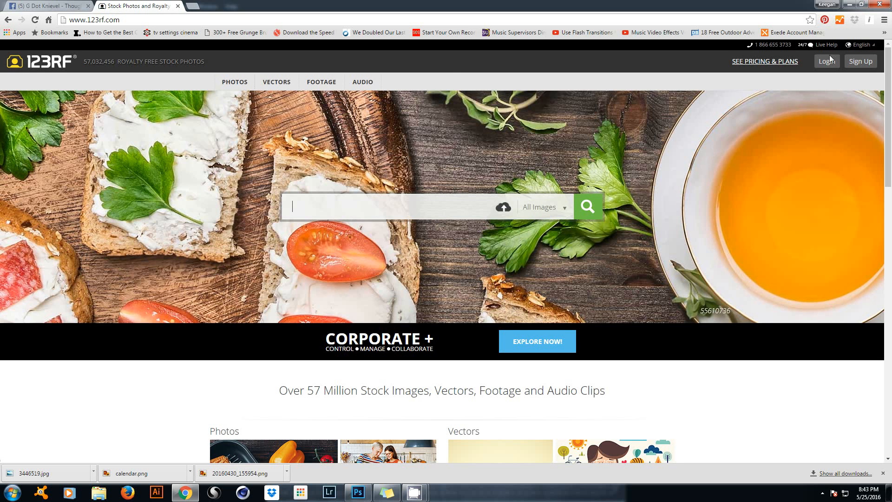
Dismiss the 123RF sign-in form, close the tab, and return to Photoshop.
click(827, 64)
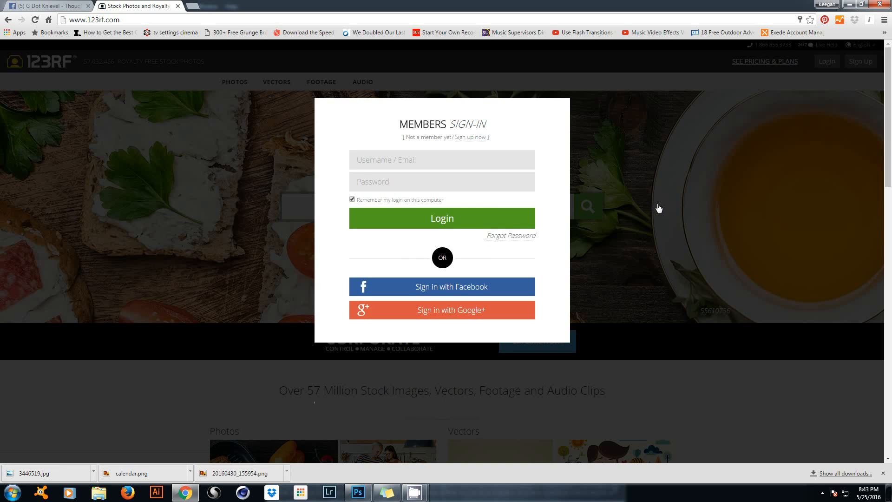
click(222, 232)
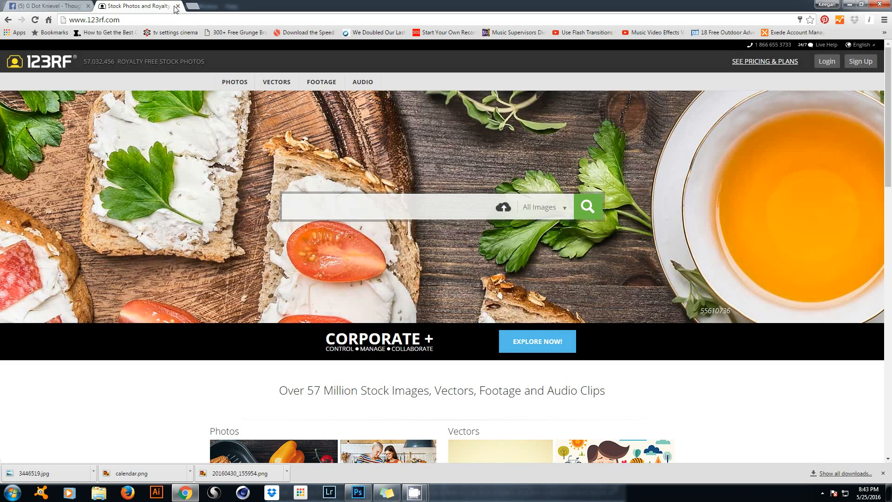
click(178, 6)
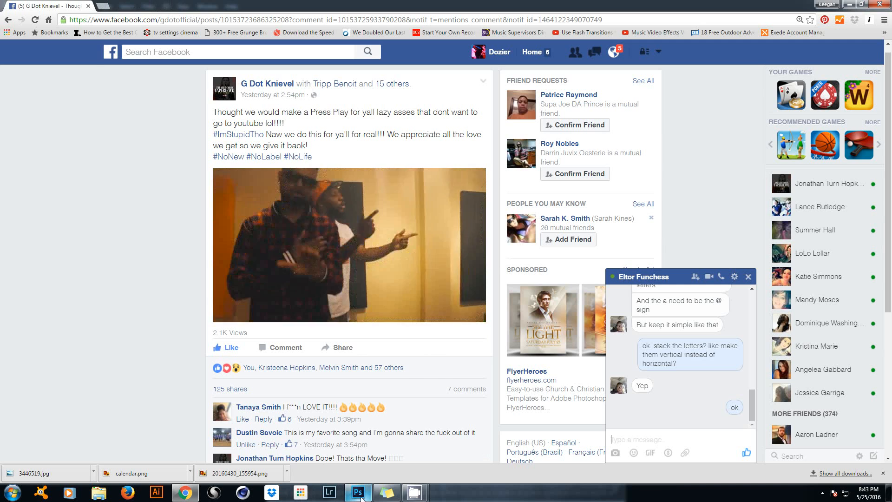
mouse_move(359, 497)
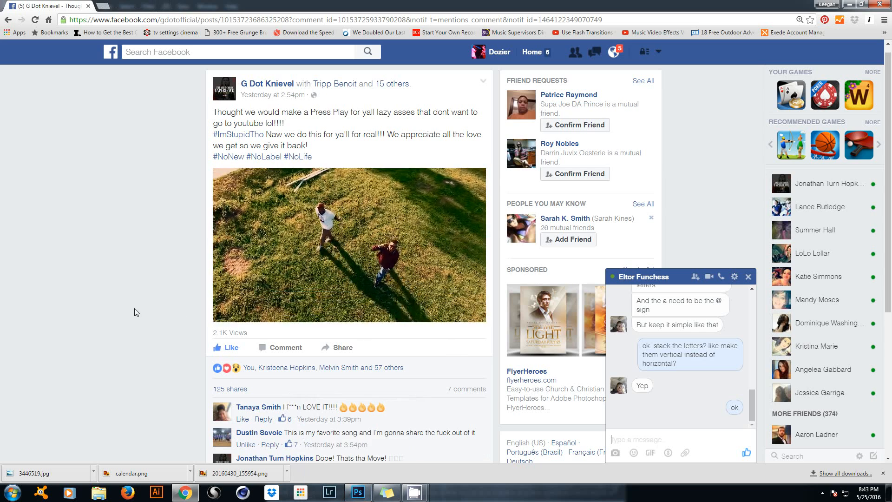
click(358, 493)
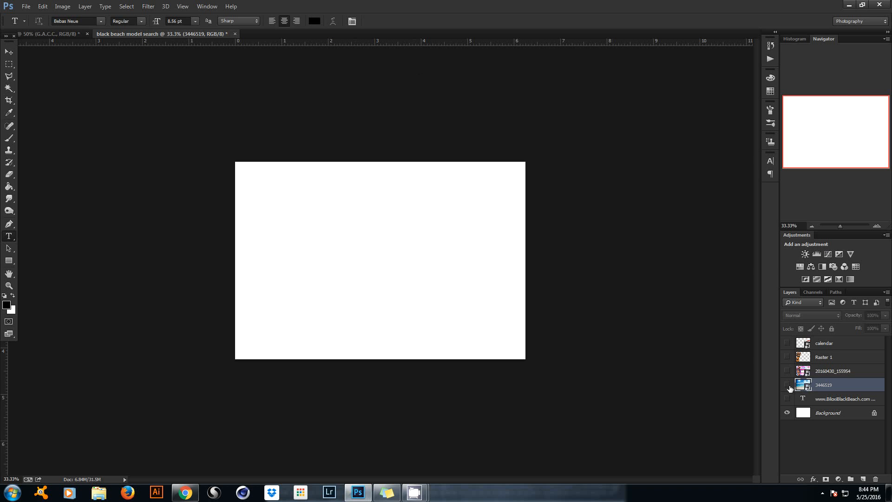
Show the 3446519 beach photo layer and scale it to about 150% to fill the canvas.
click(788, 385)
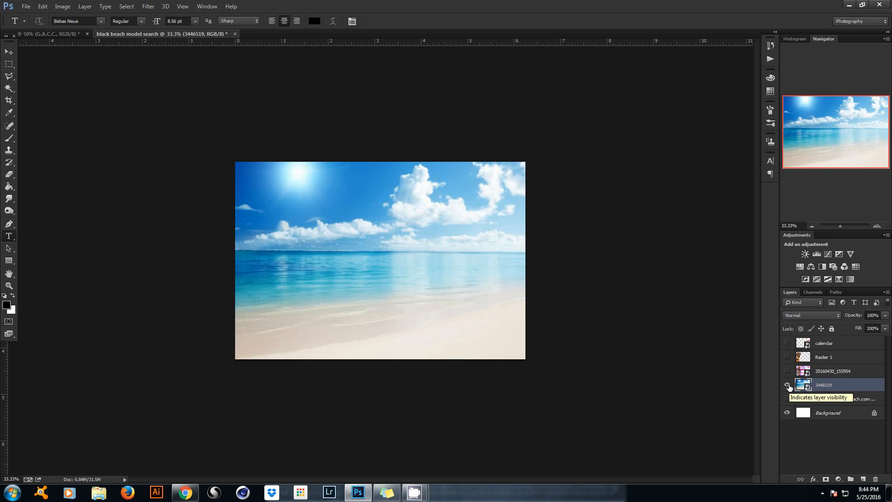
key(ctrl+t)
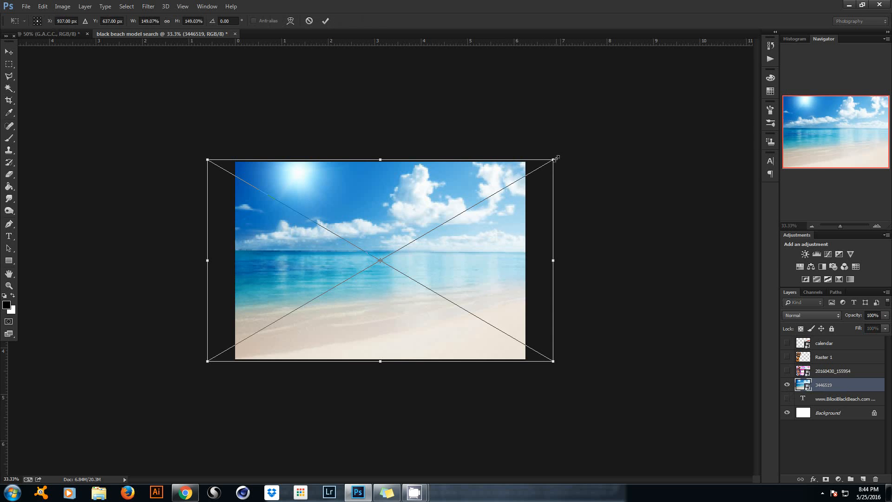
mouse_move(555, 158)
mouse_down()
mouse_move(583, 141)
mouse_move(511, 153)
mouse_move(570, 144)
mouse_move(552, 152)
mouse_up()
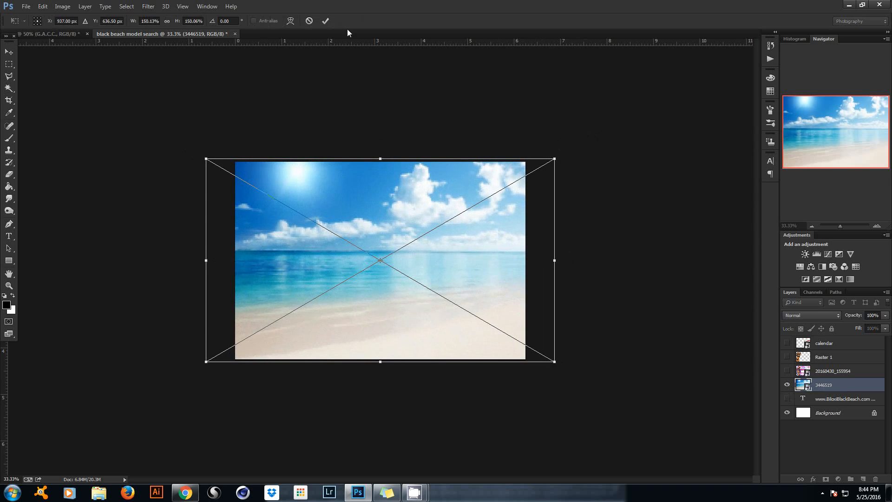
click(327, 21)
key(t)
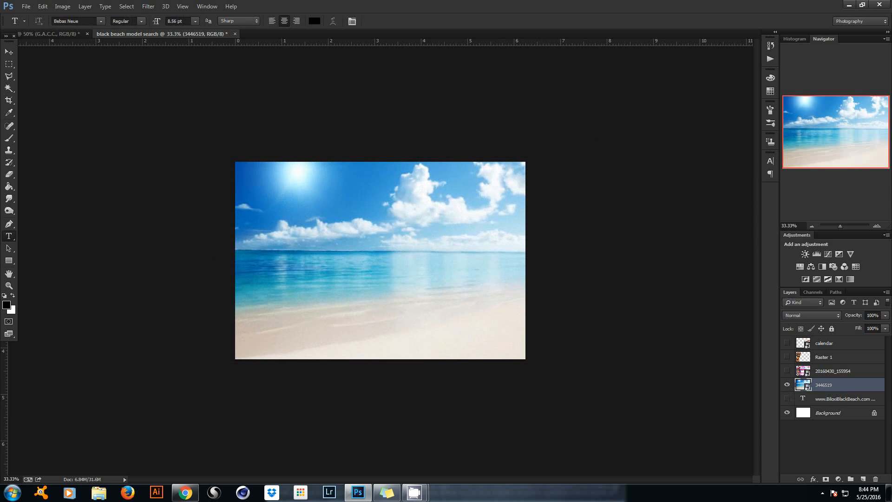
Hide the 20160430_155954 reference flyer and show the Raster 1 model and calendar over the beach.
click(787, 371)
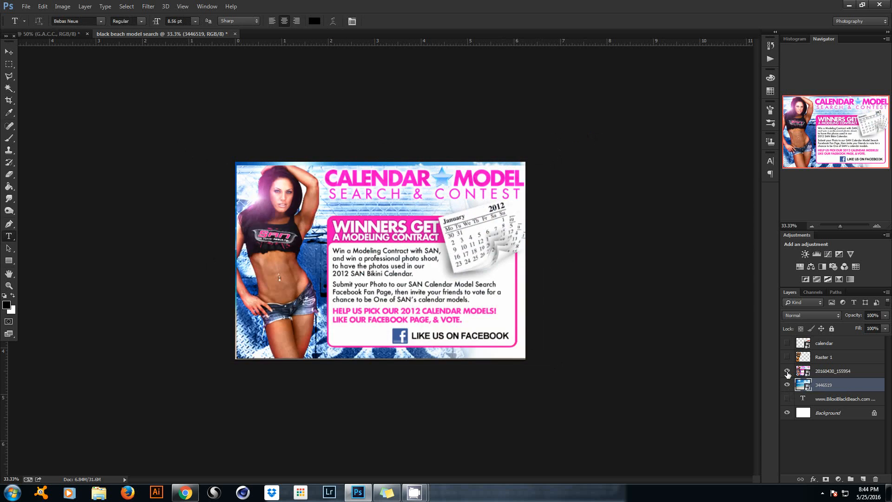
click(787, 371)
click(787, 372)
click(832, 371)
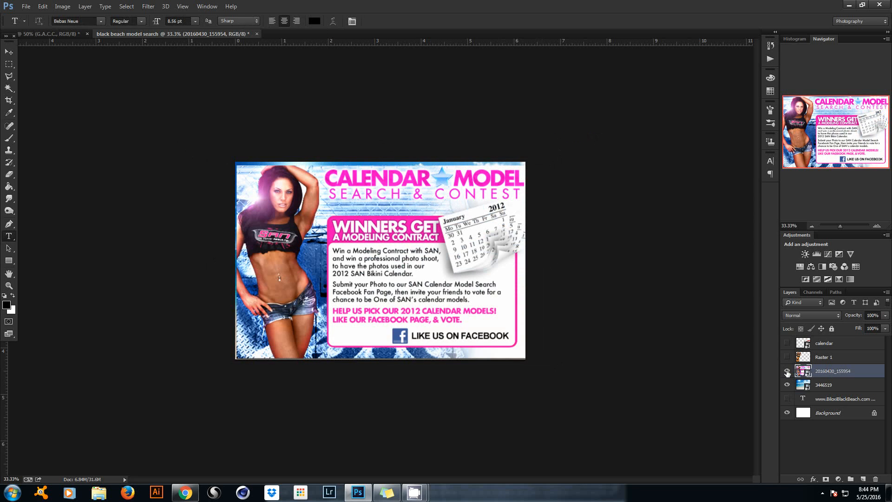
click(787, 372)
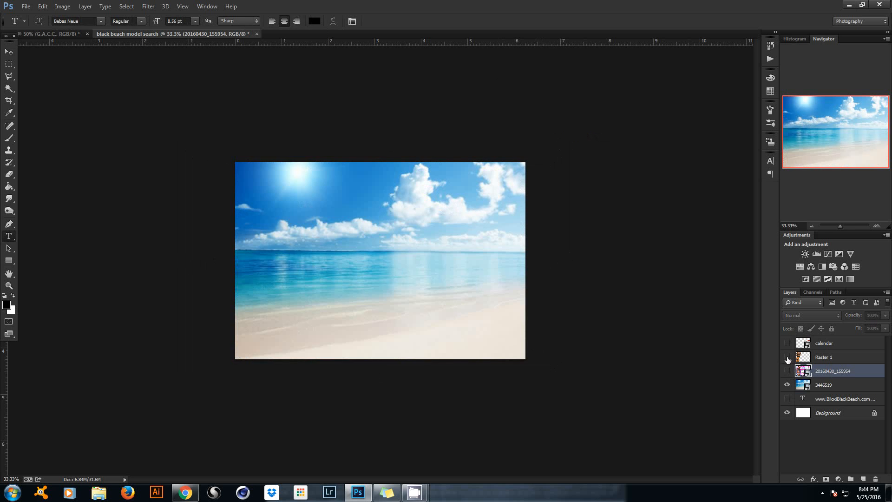
click(788, 357)
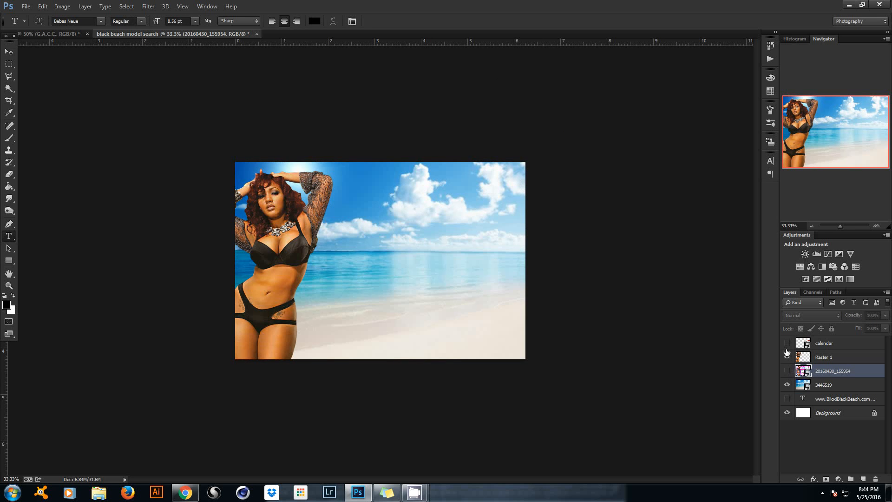
click(788, 344)
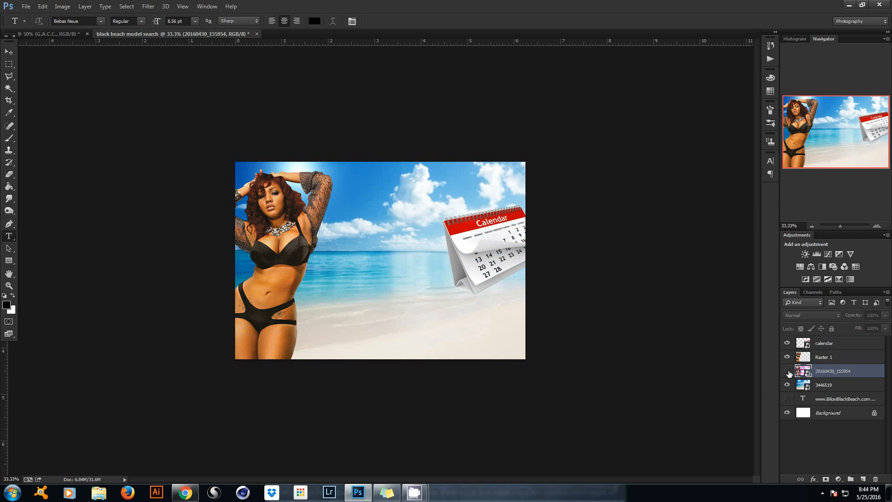
click(788, 371)
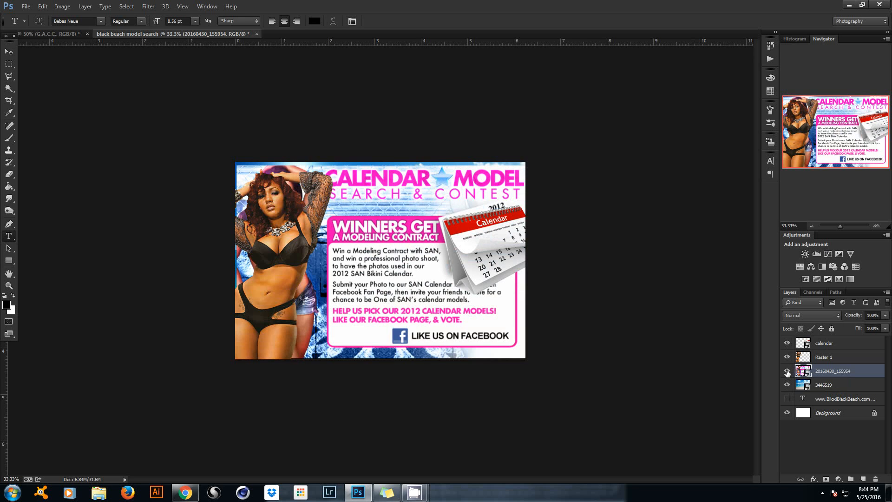
click(787, 371)
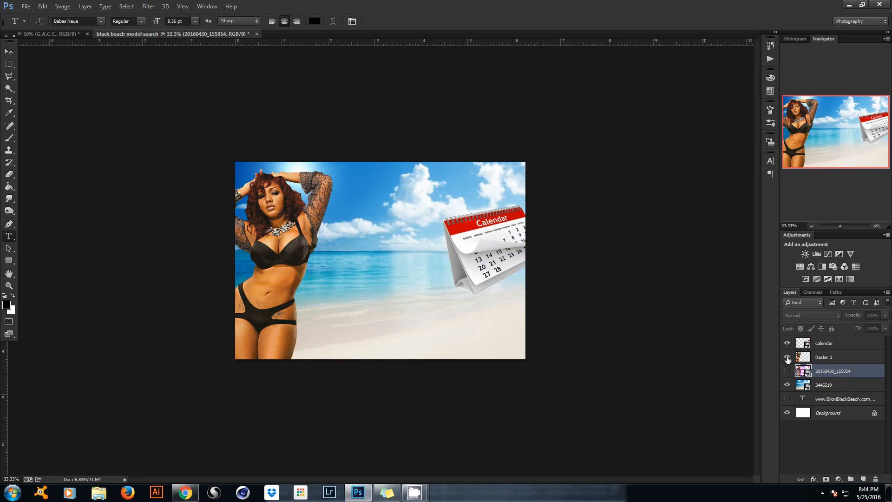
click(834, 399)
Move the website text layer just below the calendar layer and hide it.
click(787, 399)
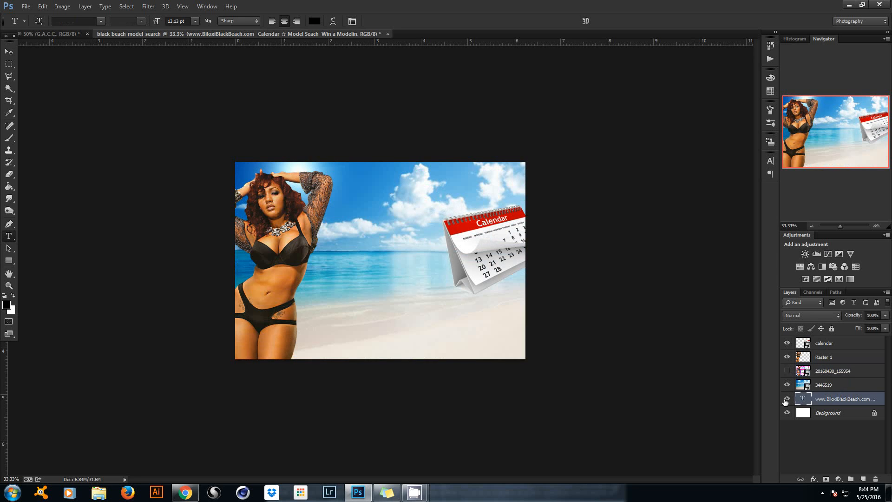
drag(837, 398, 832, 352)
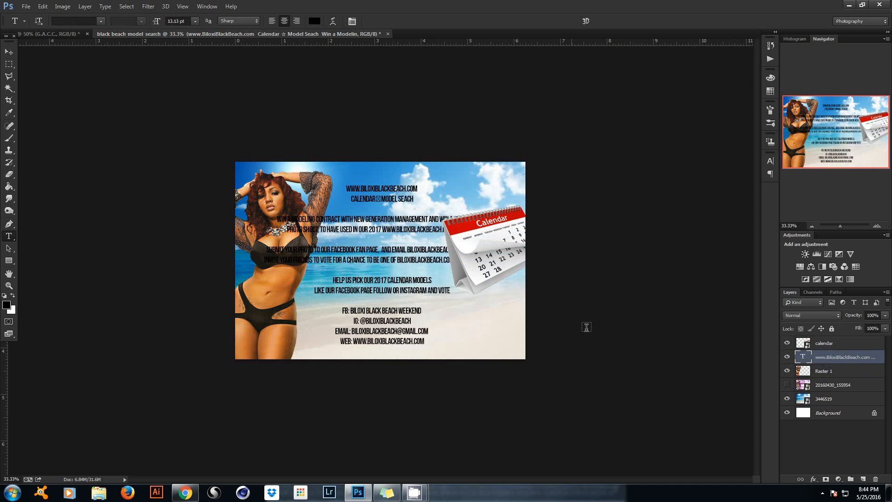
click(787, 357)
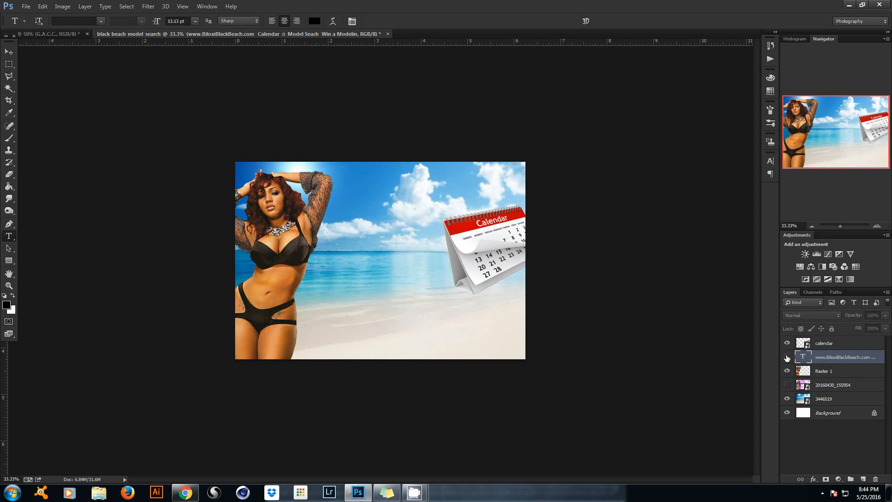
click(787, 357)
click(787, 357)
Set the text colour to white (ffffff) and start a new text line in the sky.
click(314, 21)
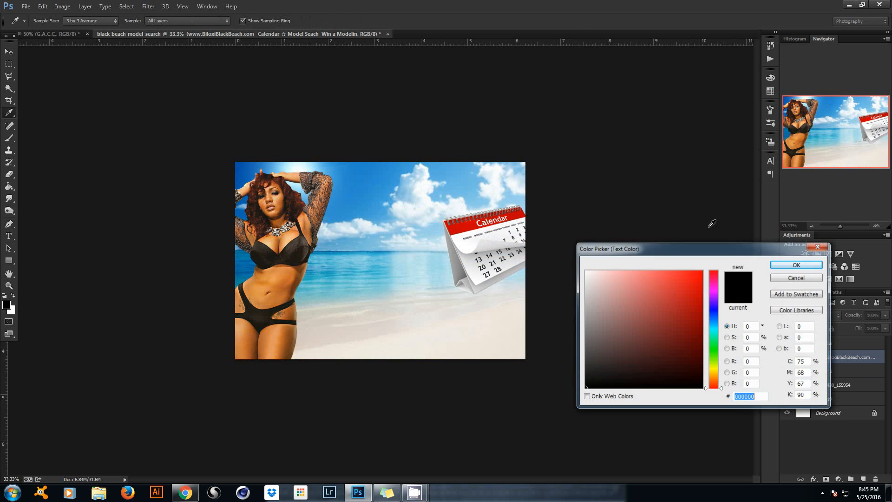
text(ffffff)
click(795, 265)
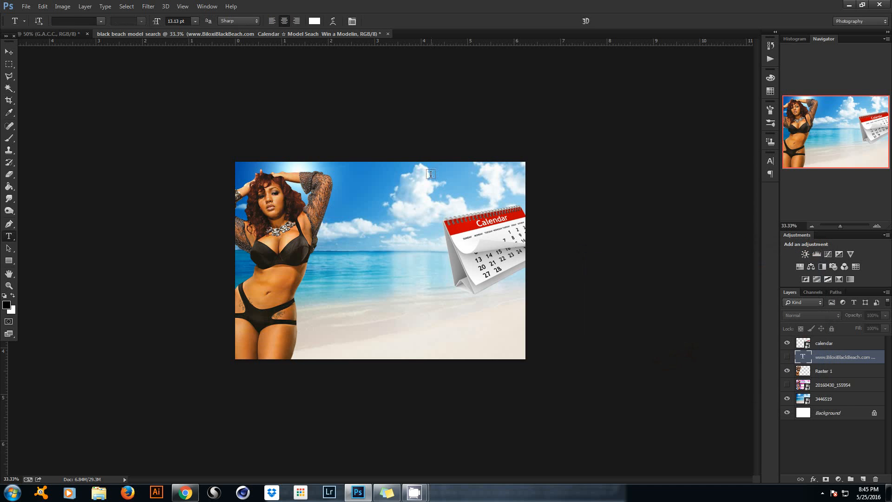
click(436, 186)
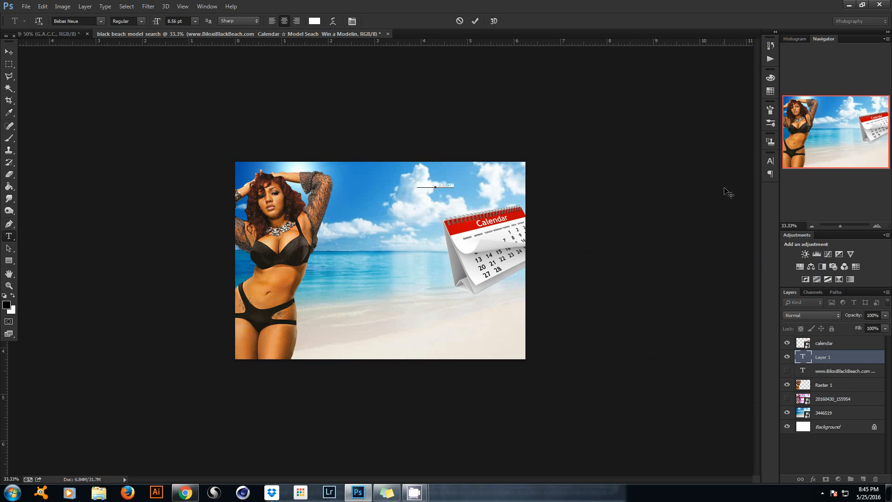
Commit the biloxiblackbeach.com text and enlarge it across the top of the sky.
click(473, 22)
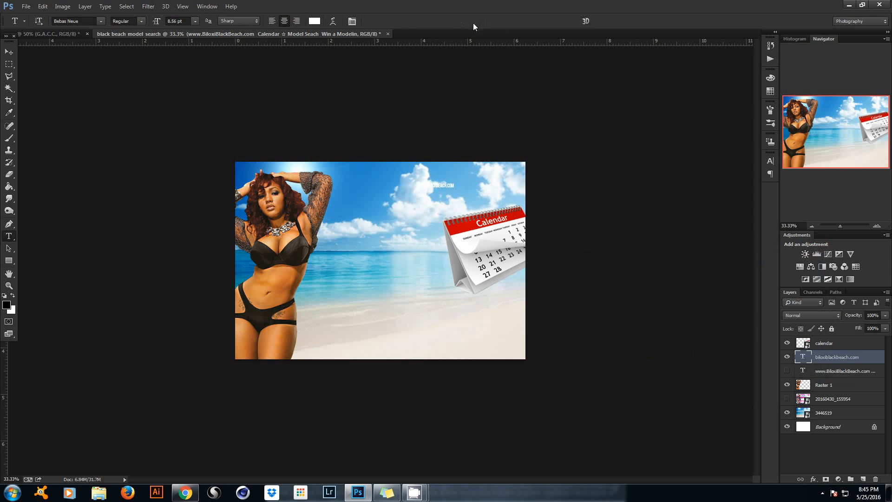
key(ctrl+t)
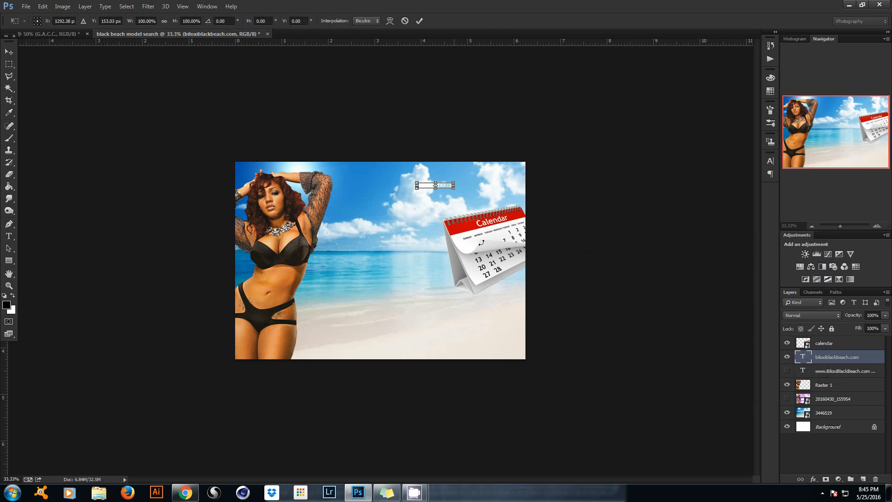
drag(456, 183, 481, 182)
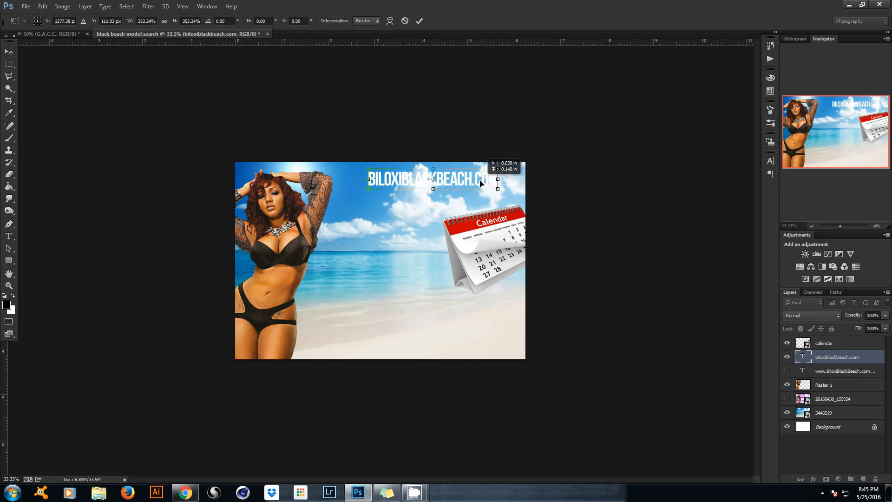
click(419, 21)
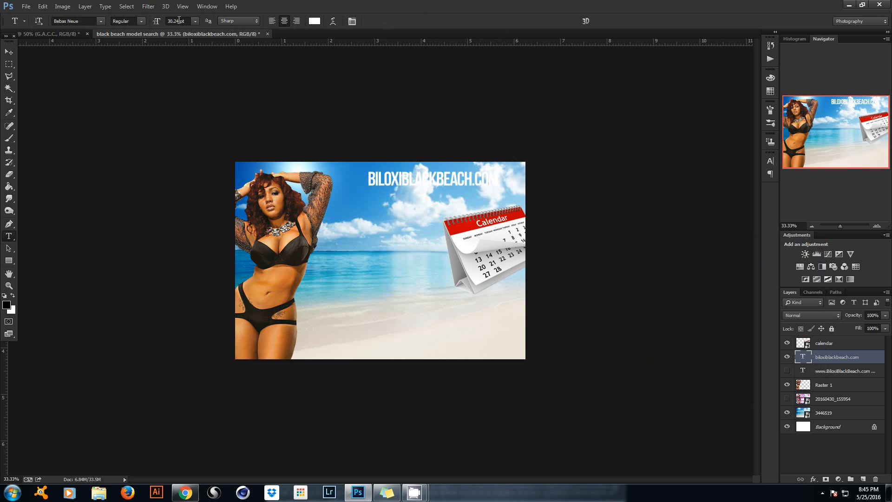
click(458, 58)
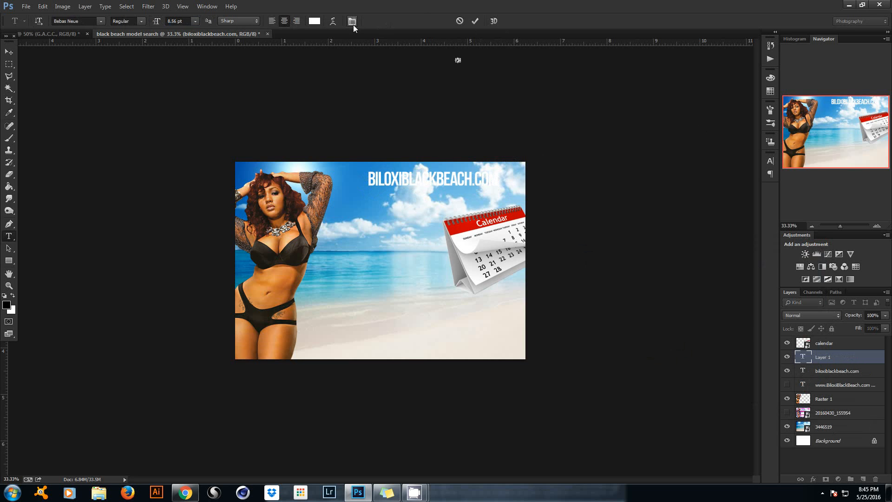
click(460, 21)
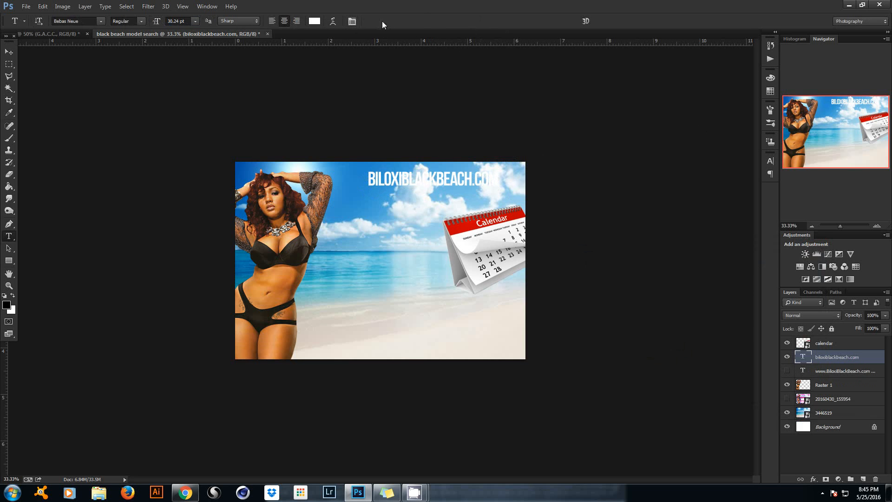
Set the heading's letter spacing (tracking) to 100.
click(352, 22)
click(737, 190)
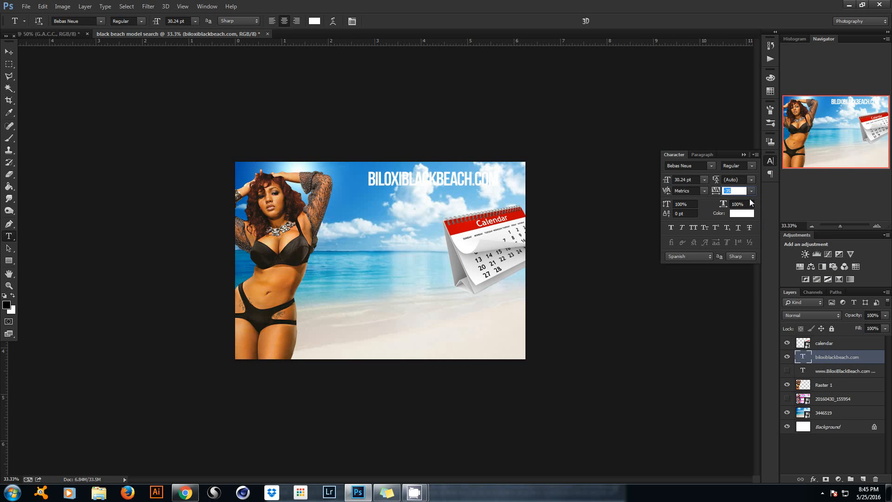
text(100)
key(Return)
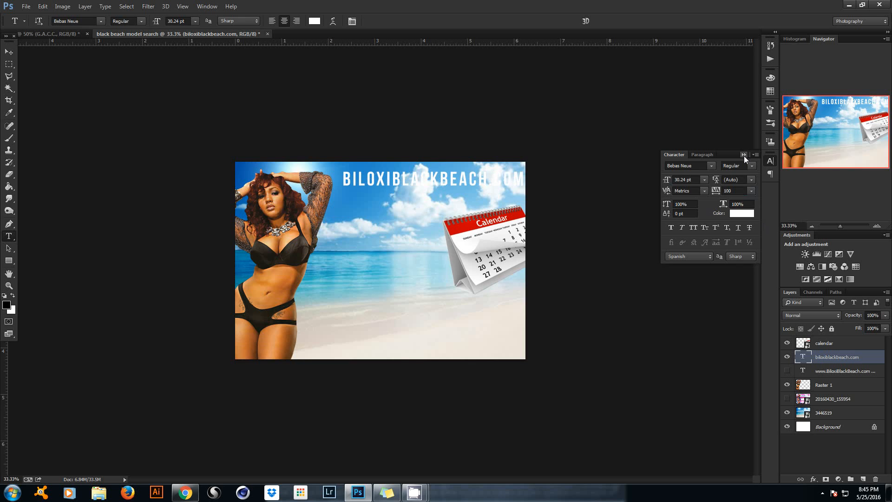
click(744, 155)
Scale the heading down to about 58% and shift it right near the top.
key(ctrl+t)
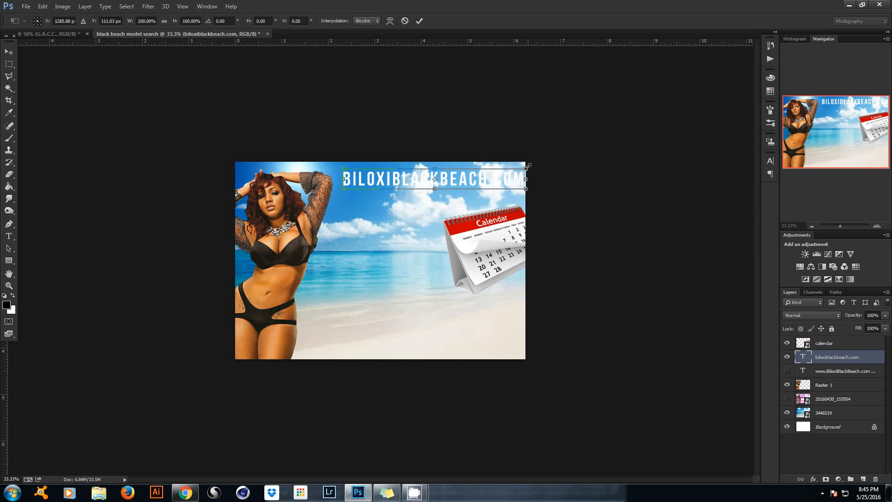
drag(526, 166, 509, 151)
click(419, 22)
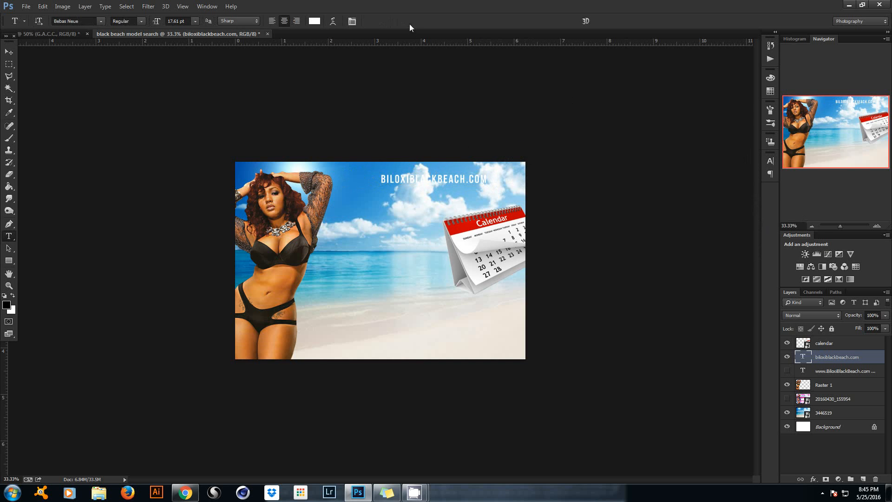
click(8, 52)
drag(456, 199, 468, 193)
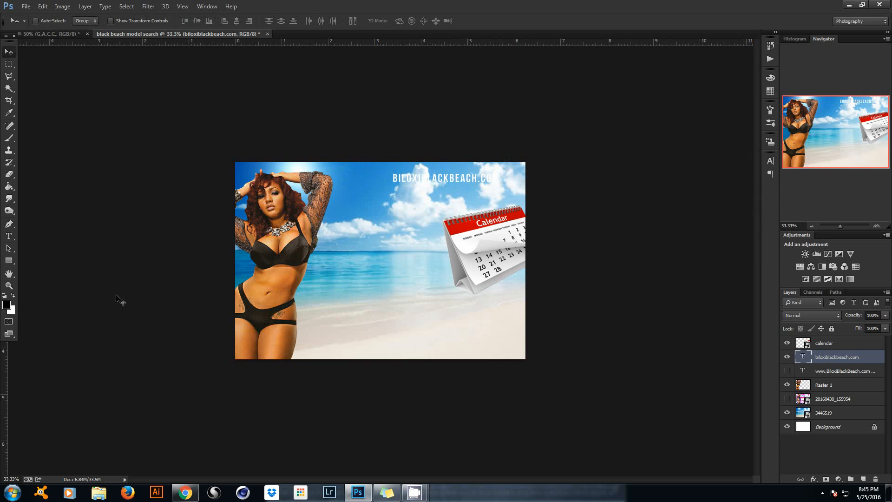
click(9, 237)
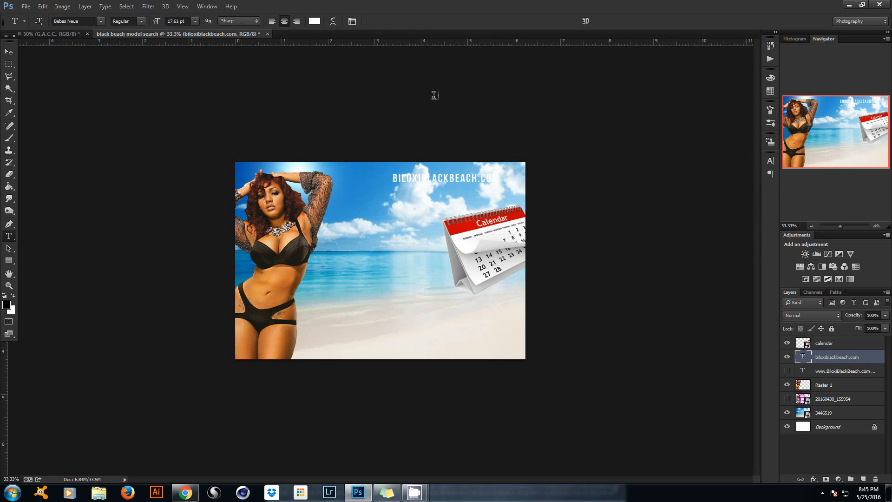
click(352, 21)
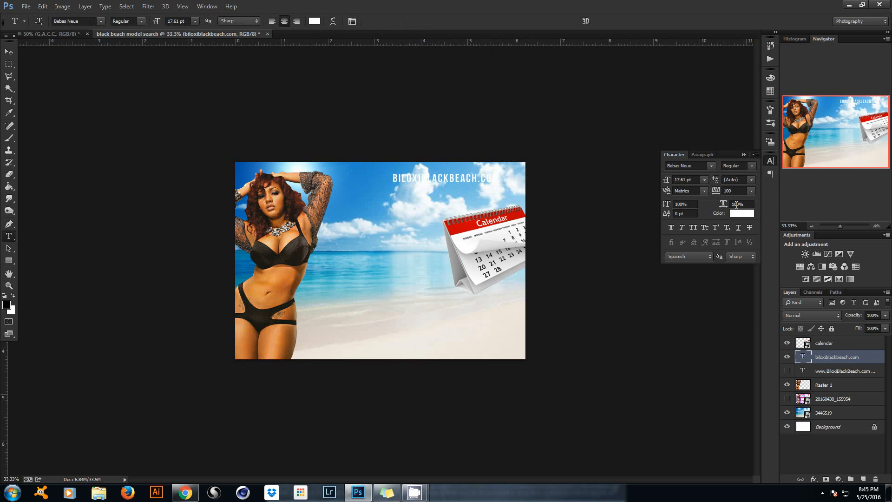
Colour the BILOXIBLACKBEACH.COM heading pink (#f33396).
click(739, 214)
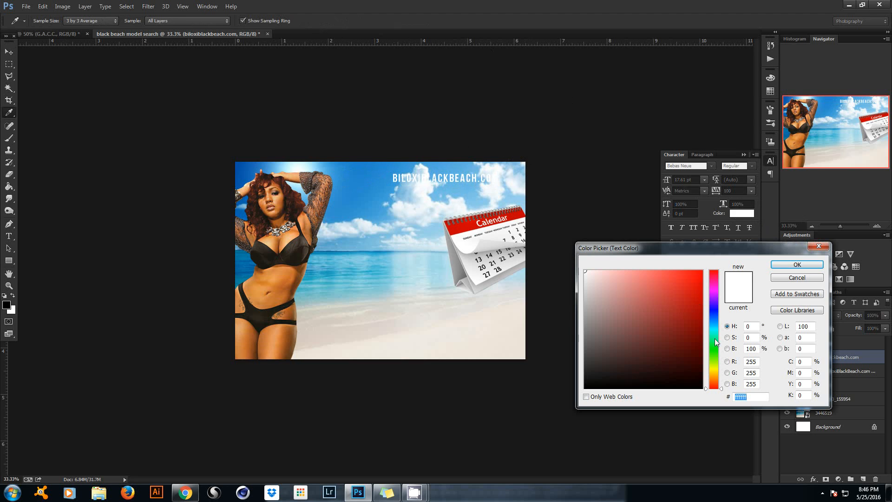
click(715, 284)
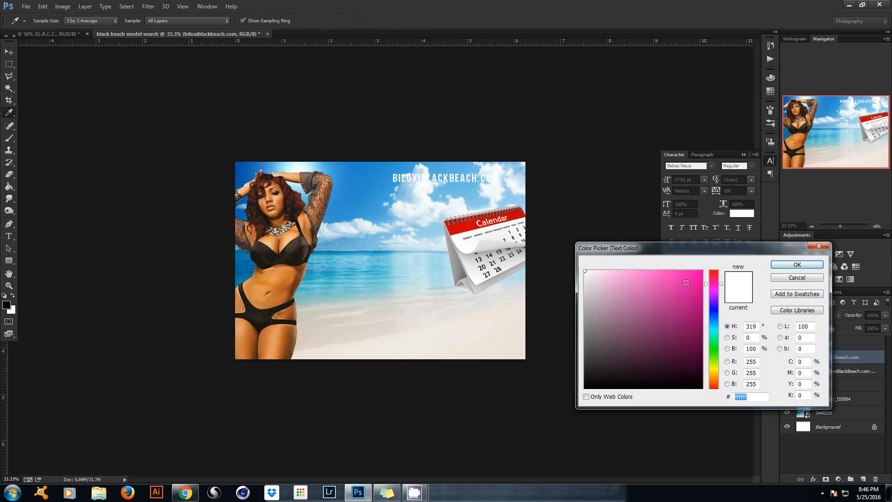
click(696, 276)
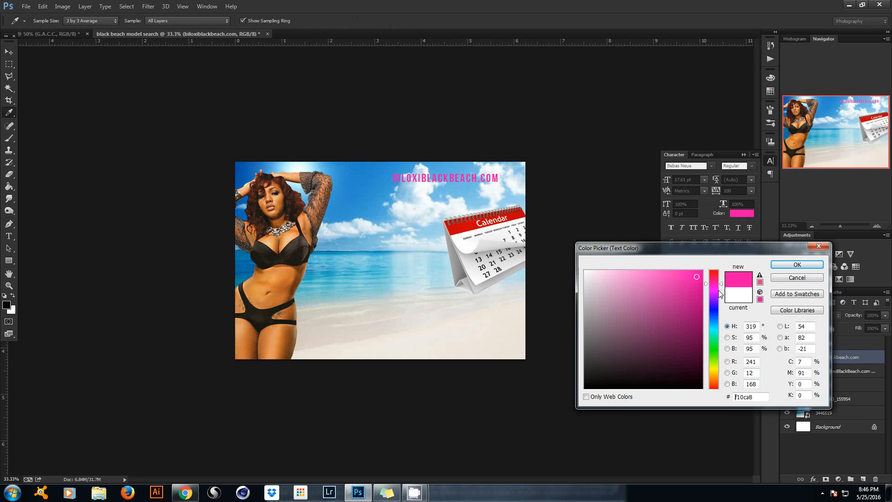
drag(722, 286, 721, 279)
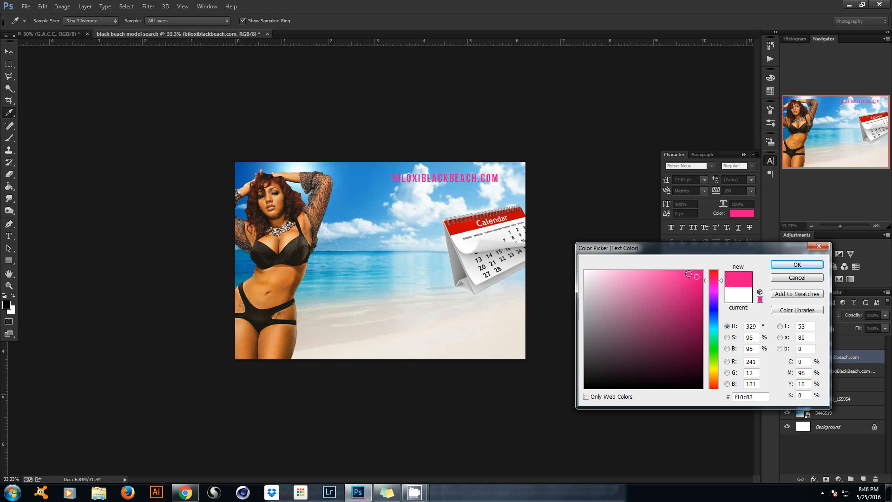
click(679, 276)
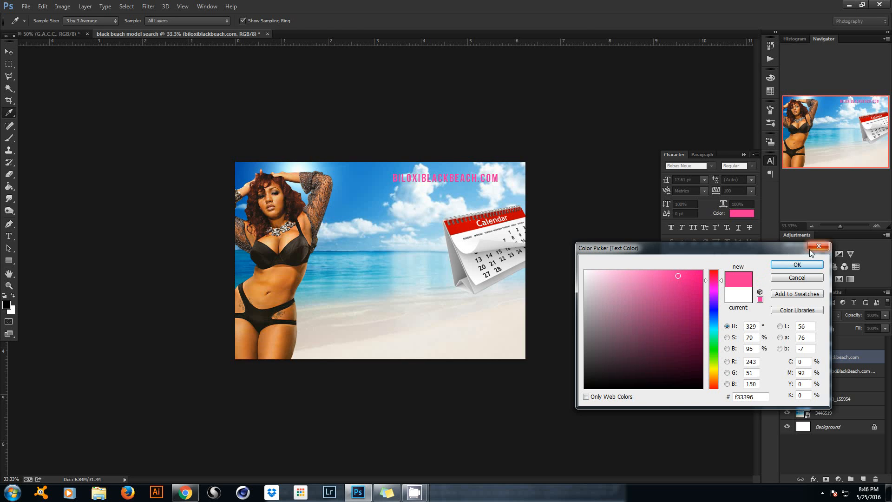
click(803, 266)
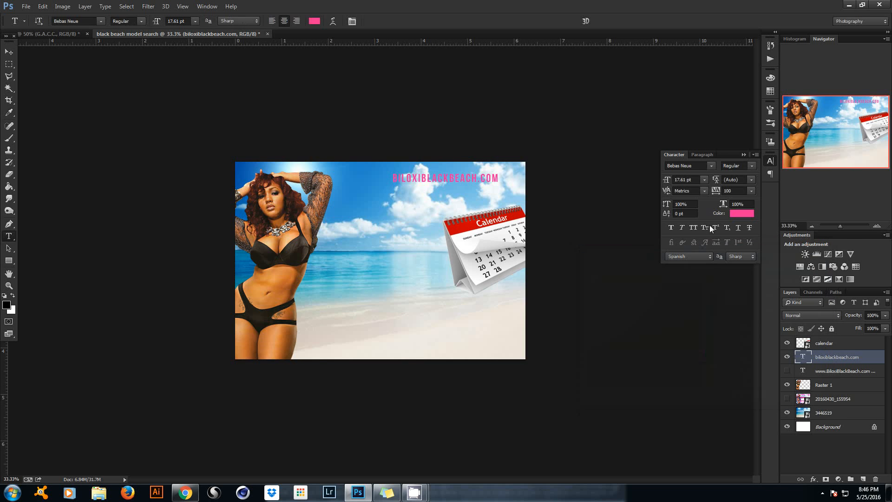
click(744, 154)
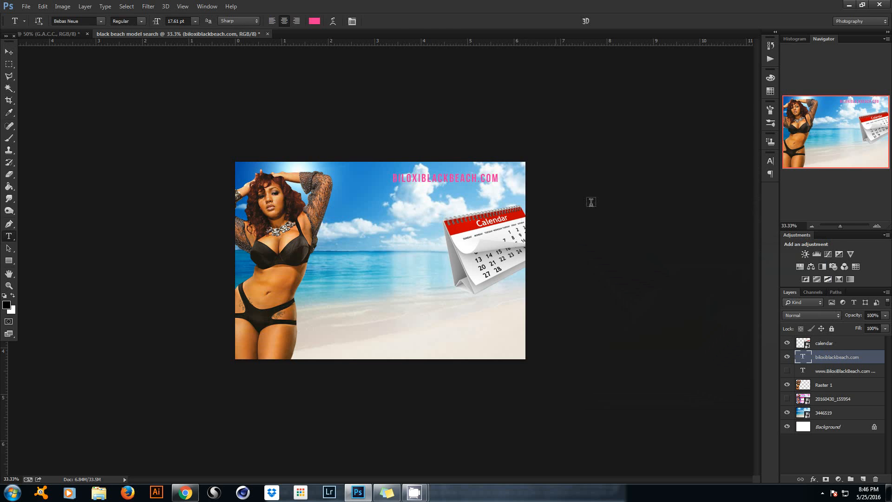
click(9, 52)
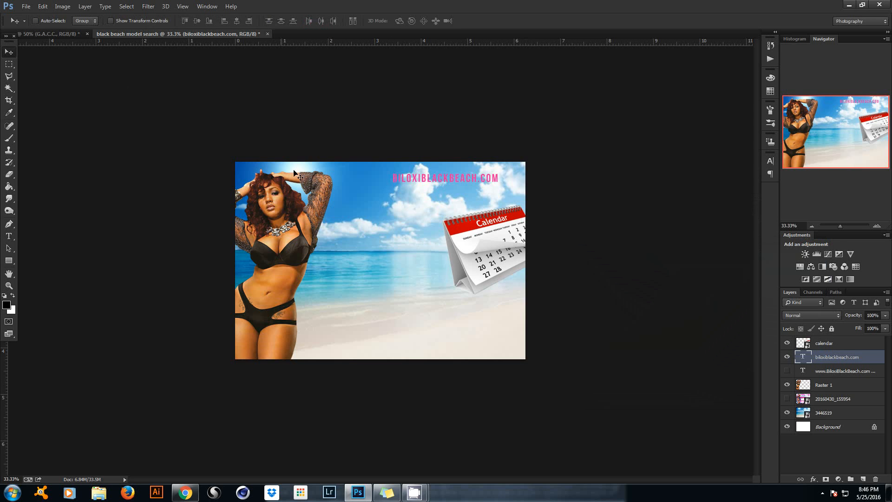
drag(447, 195, 459, 195)
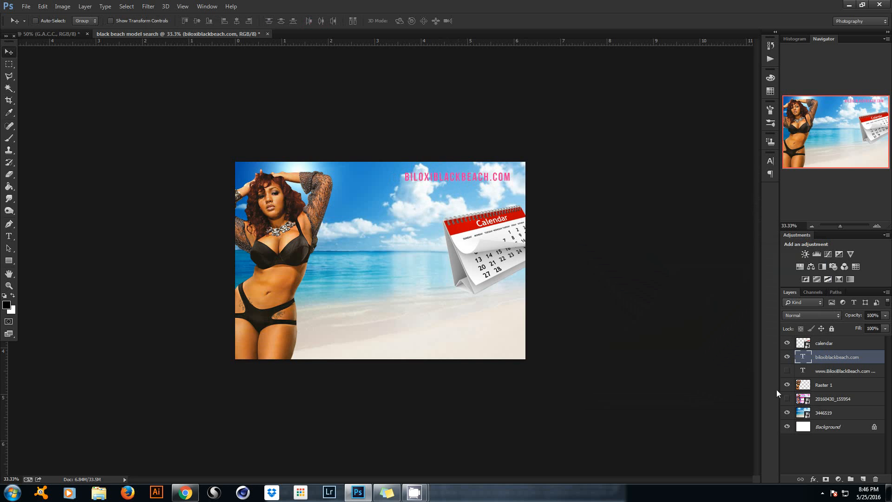
click(787, 370)
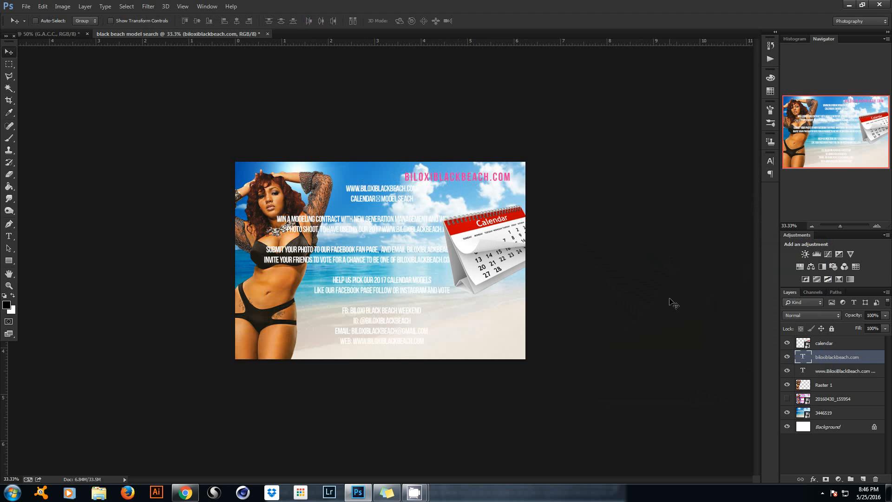
Hide the white body copy and type CALENDAR MODEL SEARCH below the heading.
click(787, 357)
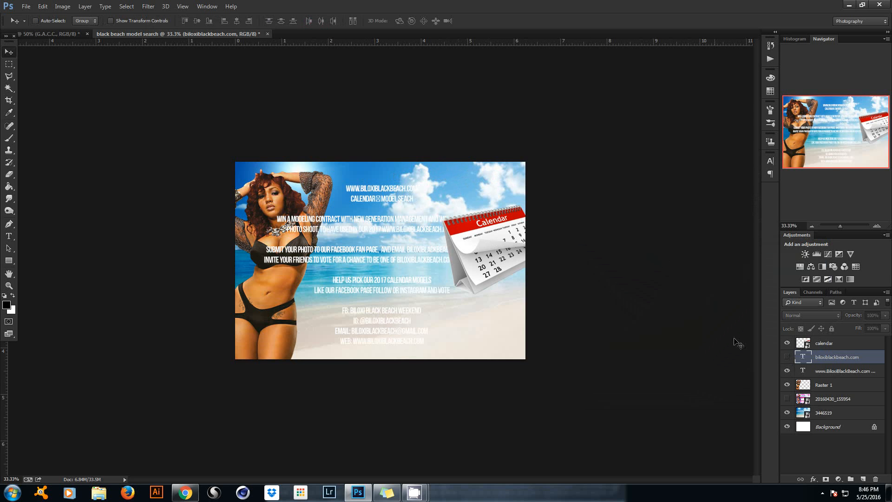
click(787, 357)
click(787, 371)
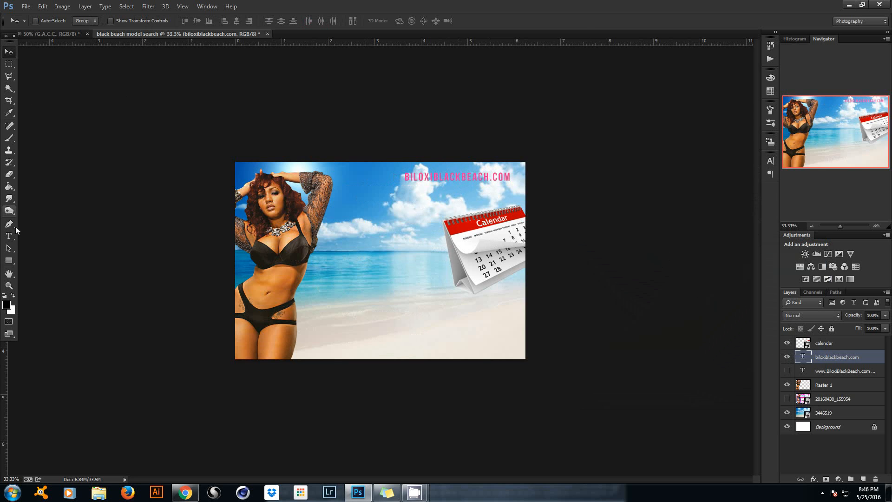
click(9, 236)
click(399, 201)
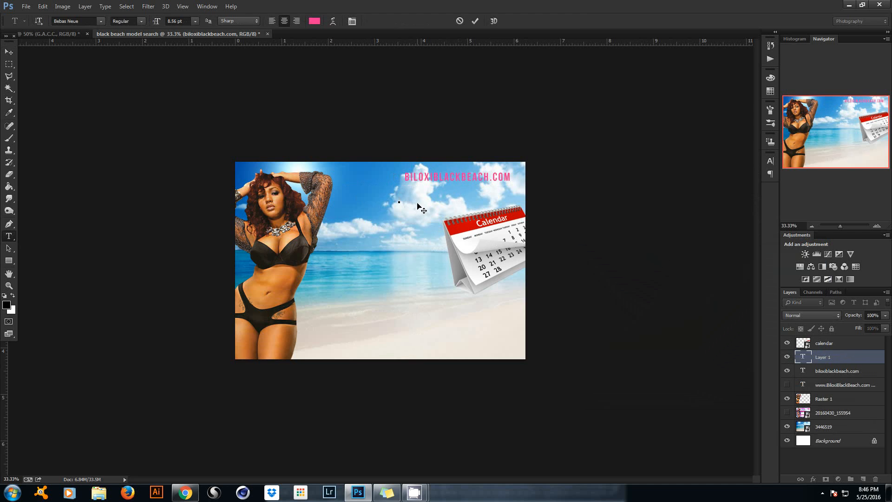
text(CALENDAR MODEL SEARCH)
click(475, 21)
Set the CALENDAR MODEL SEARCH tracking to 0.
click(352, 21)
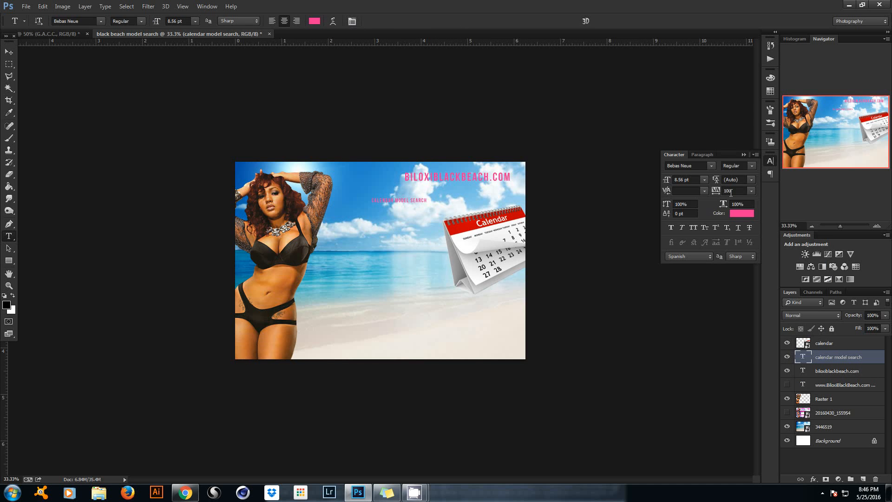
text(0)
key(Return)
click(743, 155)
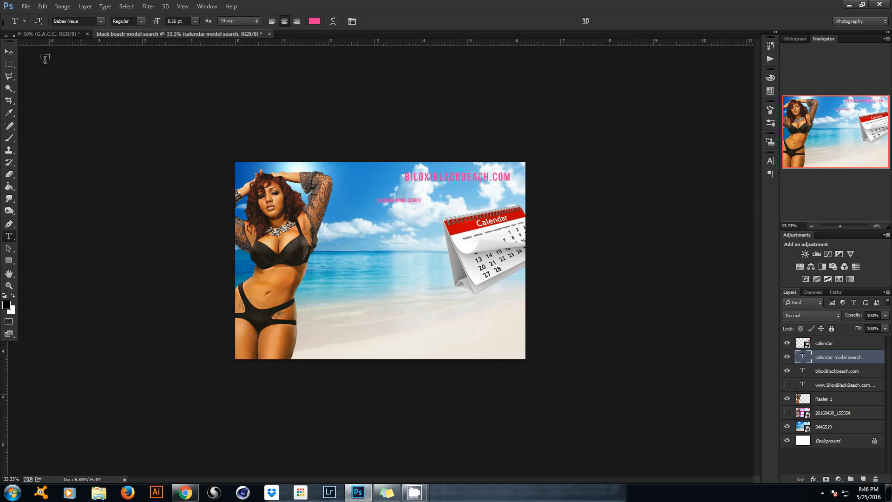
Enlarge CALENDAR MODEL SEARCH to about 324% and more, positioned beneath the heading.
click(10, 51)
key(ctrl+t)
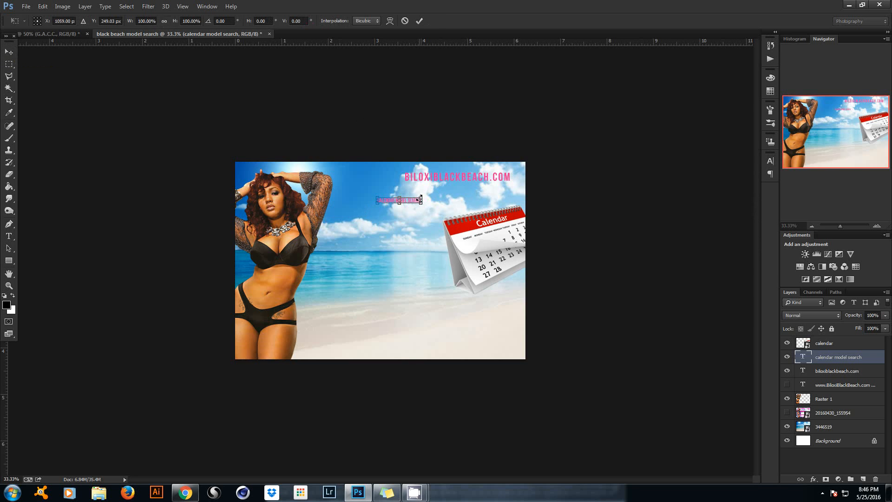
drag(420, 197, 517, 182)
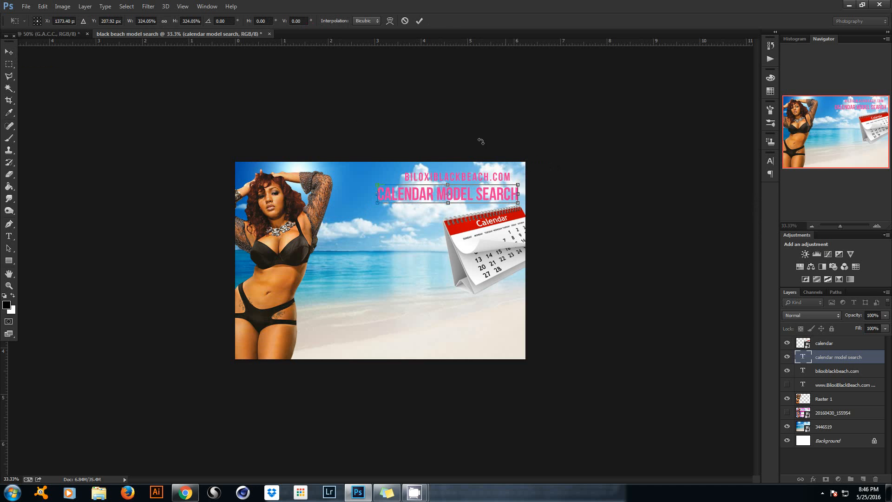
click(421, 21)
drag(428, 207, 426, 204)
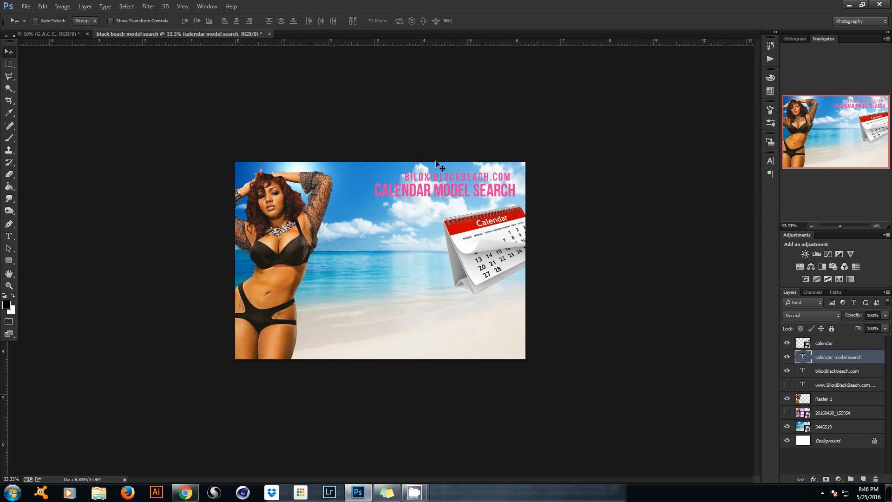
key(ctrl+t)
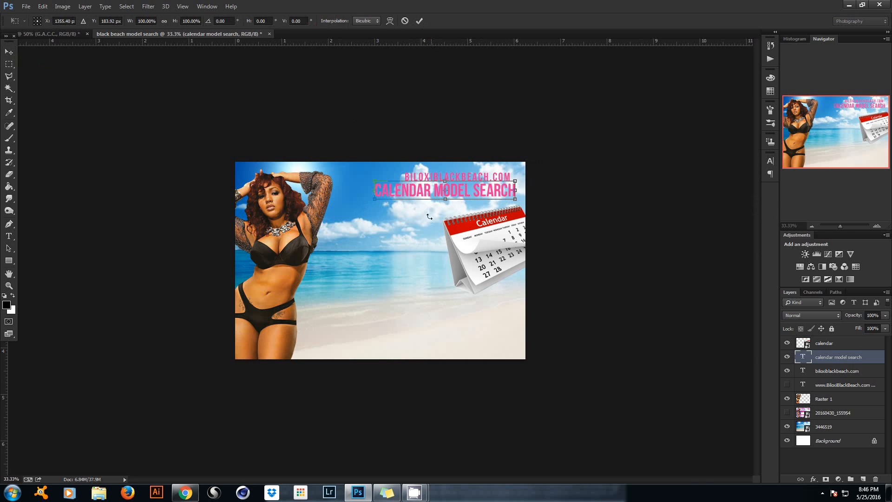
drag(376, 199, 342, 203)
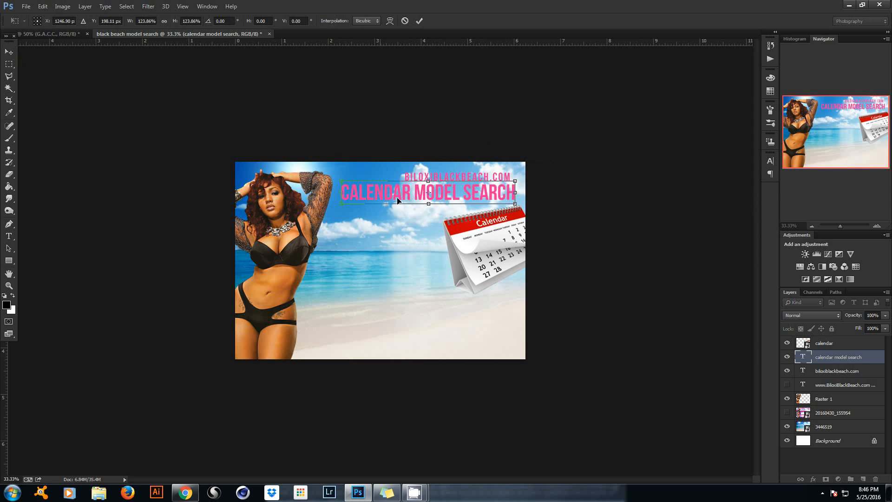
click(418, 21)
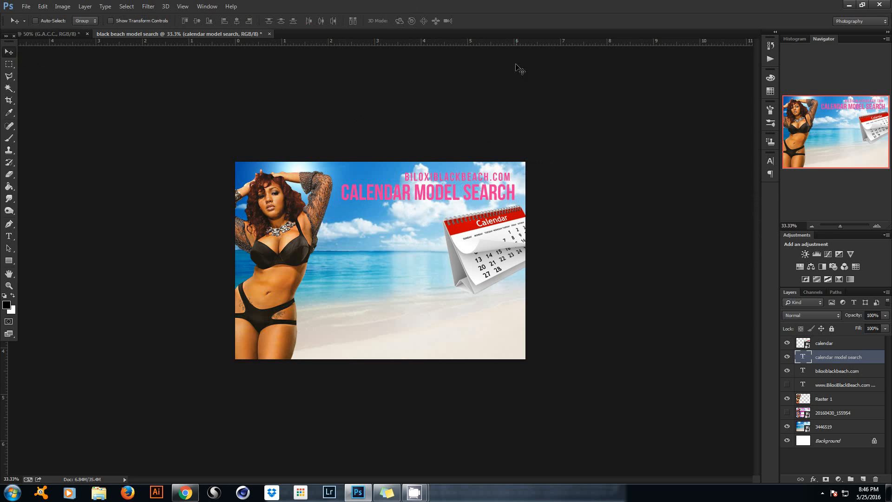
Change the headline font to Big Ten Block.
click(8, 236)
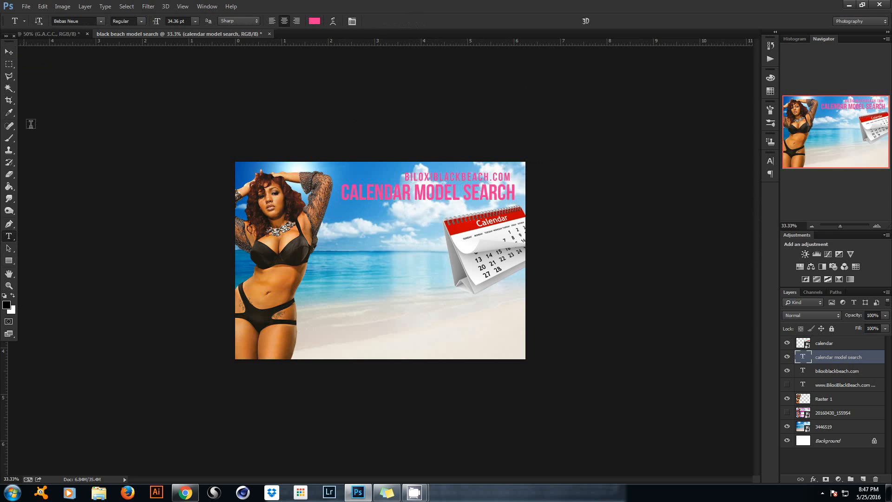
click(102, 21)
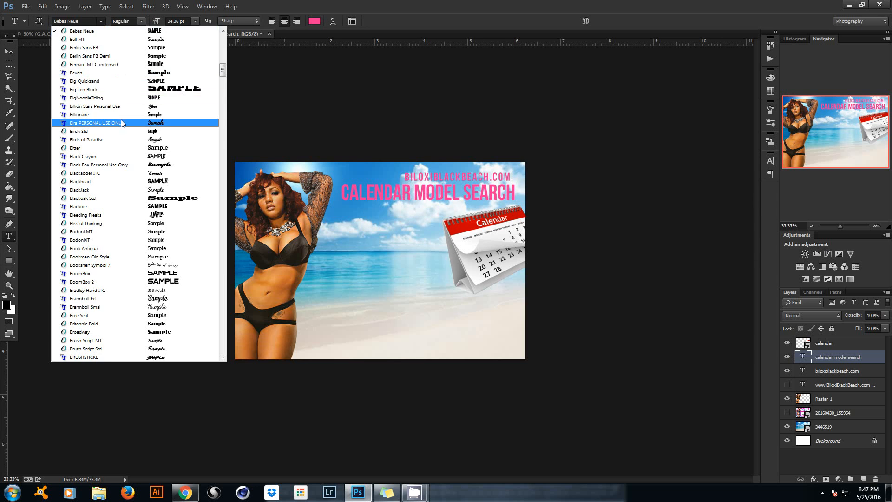
click(124, 87)
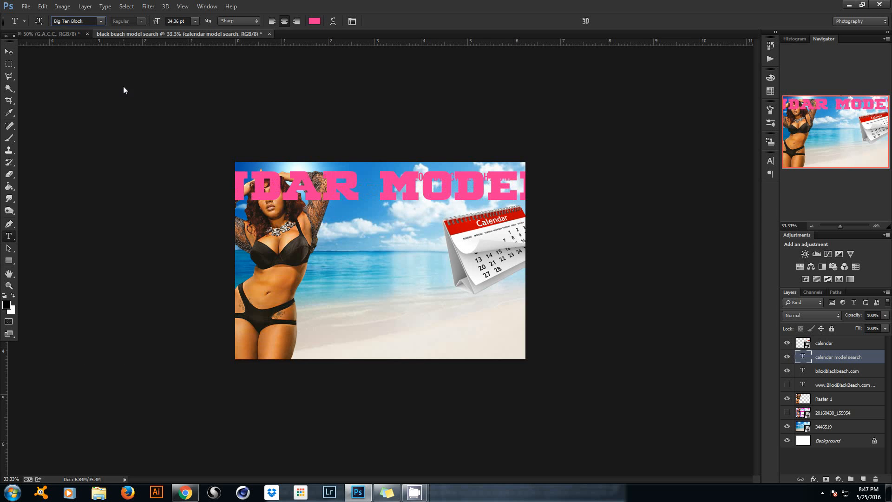
Scroll the font list and set the headline font to Franklin M54 instead.
click(100, 21)
scroll(114, 197, down, 9)
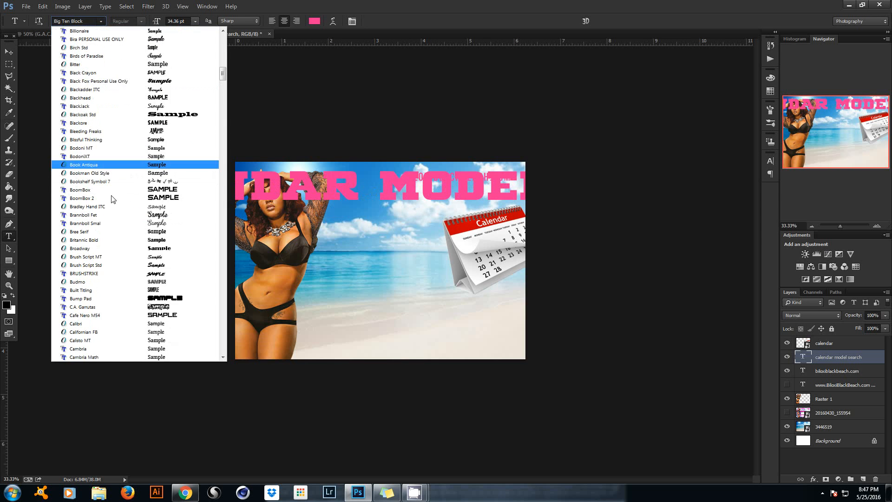
scroll(143, 209, down, 12)
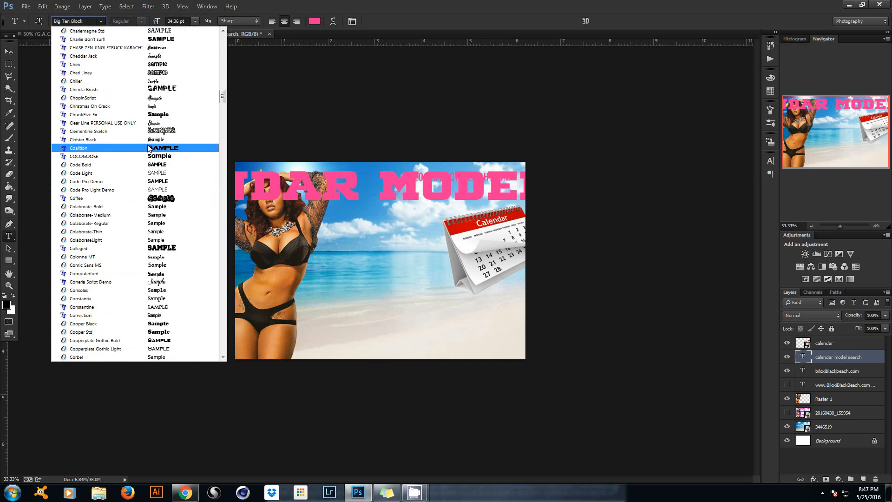
scroll(154, 184, down, 7)
scroll(158, 181, down, 7)
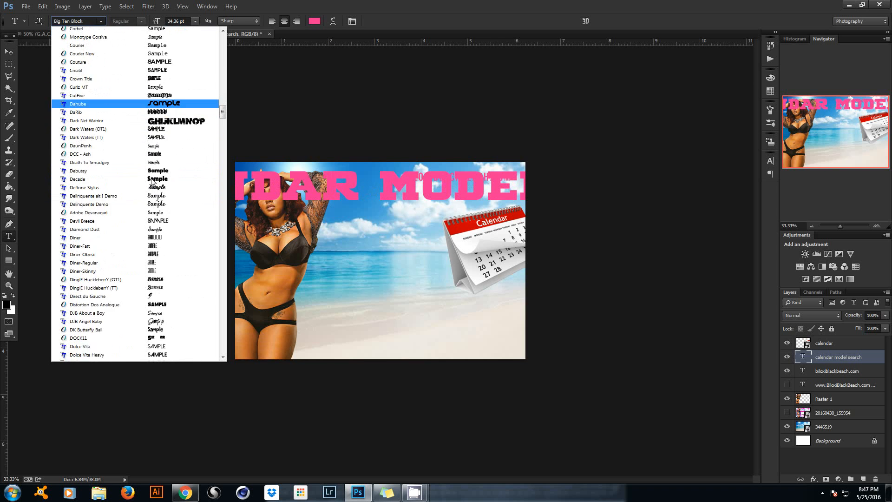
scroll(166, 173, down, 3)
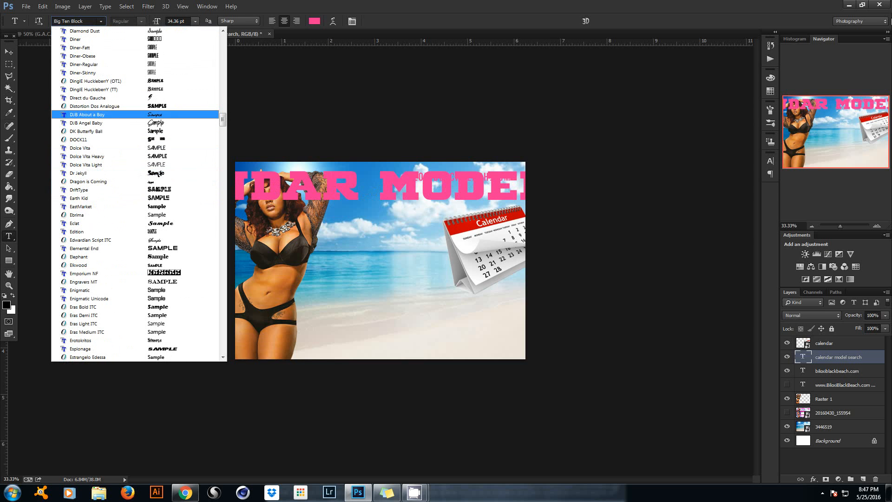
scroll(99, 233, down, 4)
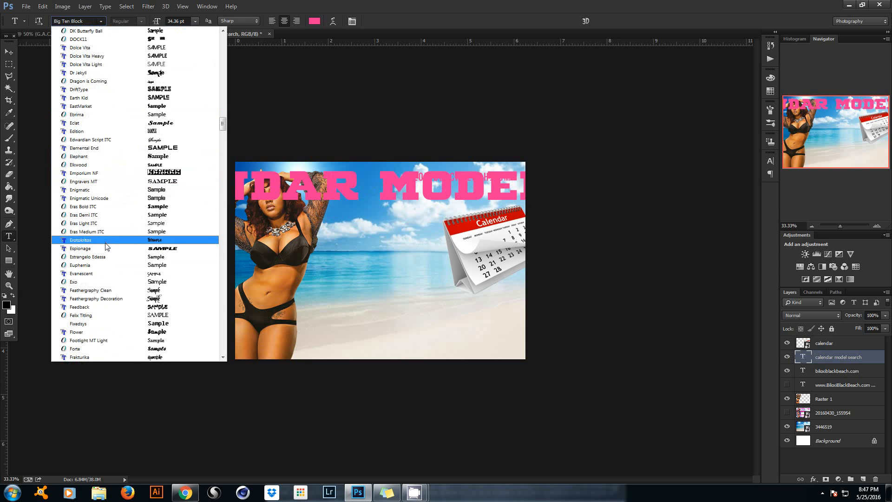
scroll(107, 251, down, 4)
scroll(110, 246, down, 8)
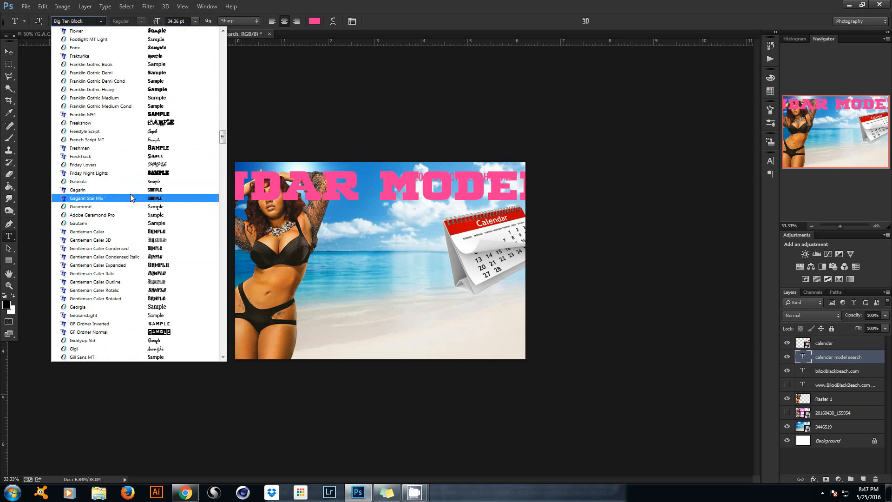
scroll(154, 232, down, 8)
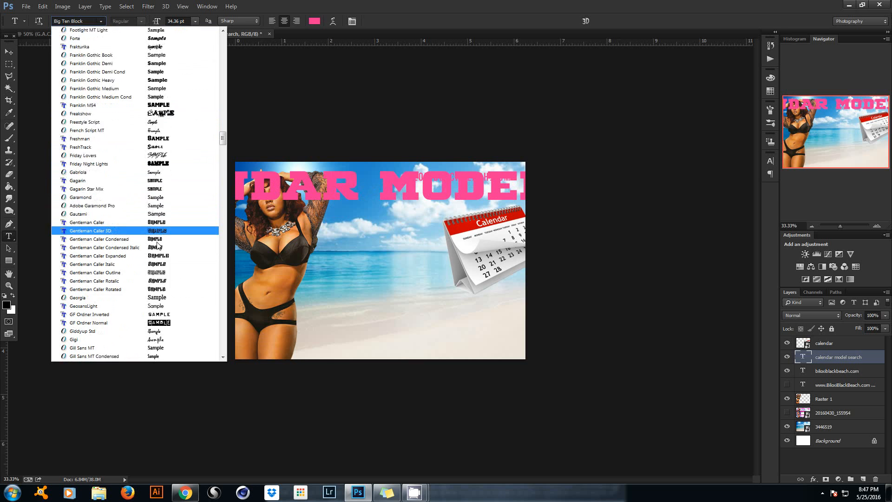
scroll(157, 195, up, 10)
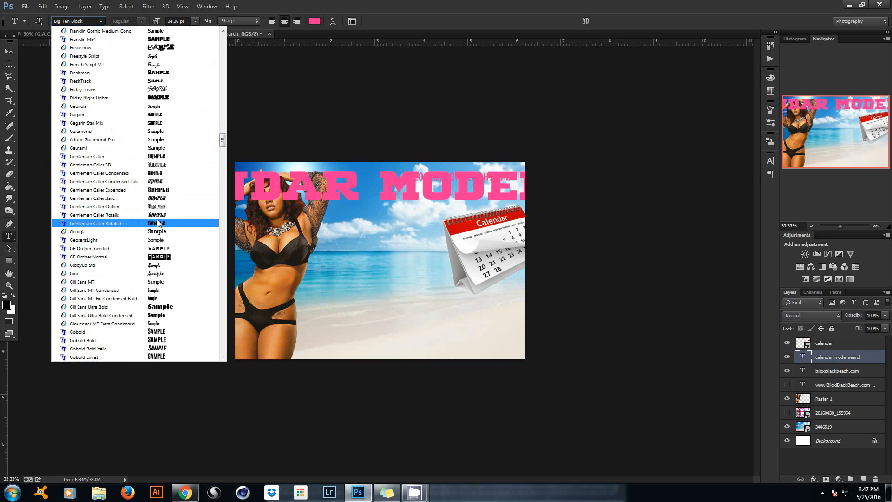
click(160, 165)
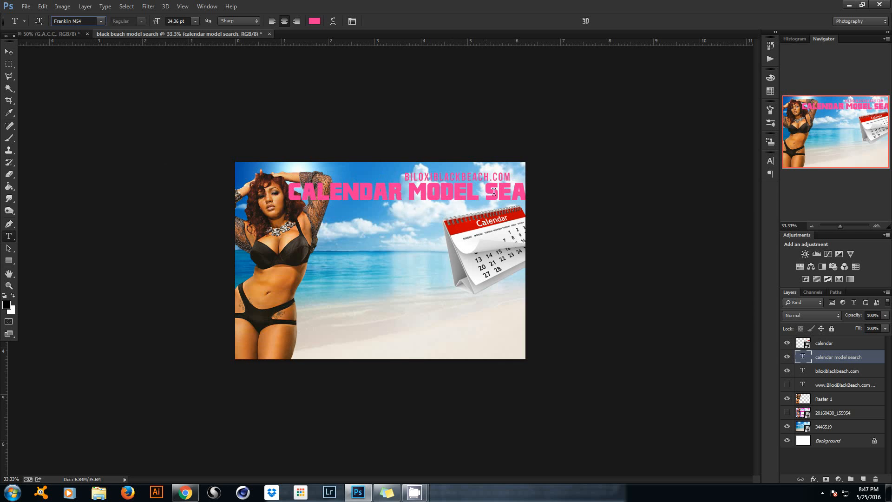
Shrink the headline to about two-thirds of its size.
key(ctrl+t)
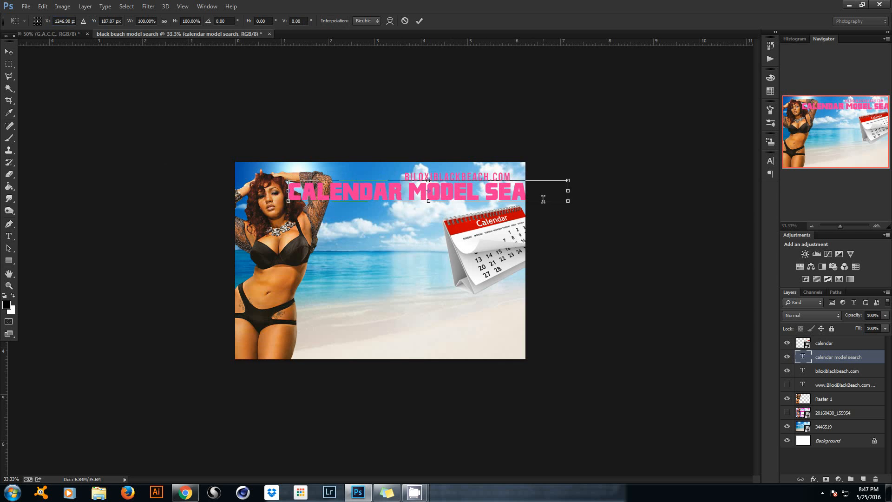
drag(565, 178, 517, 182)
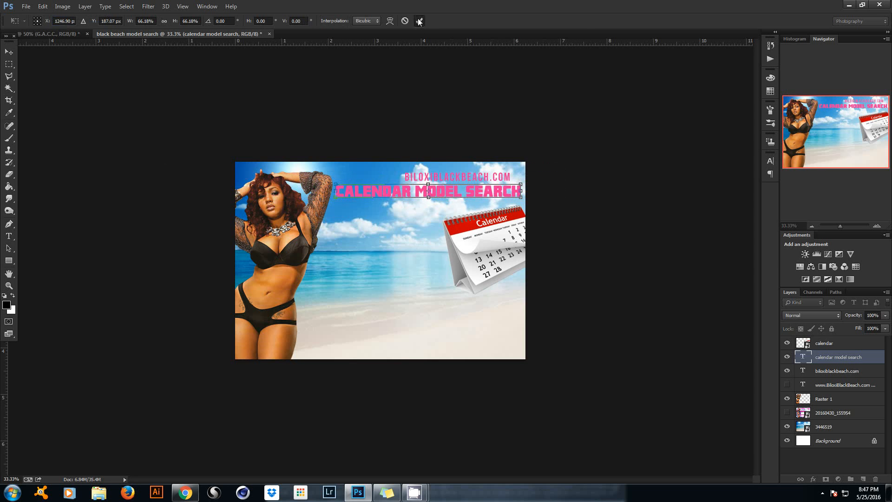
click(418, 21)
Tighten the headline's letter spacing to -50, then settle on -35.
click(771, 161)
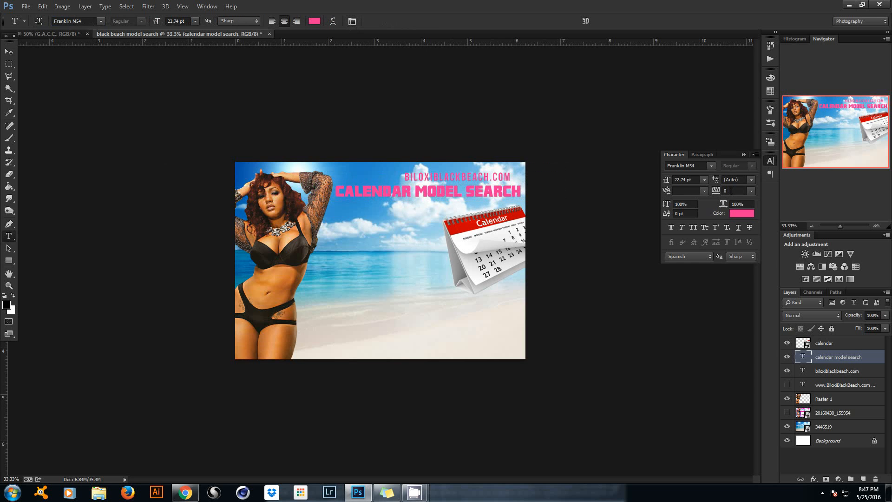
click(731, 191)
text(-50)
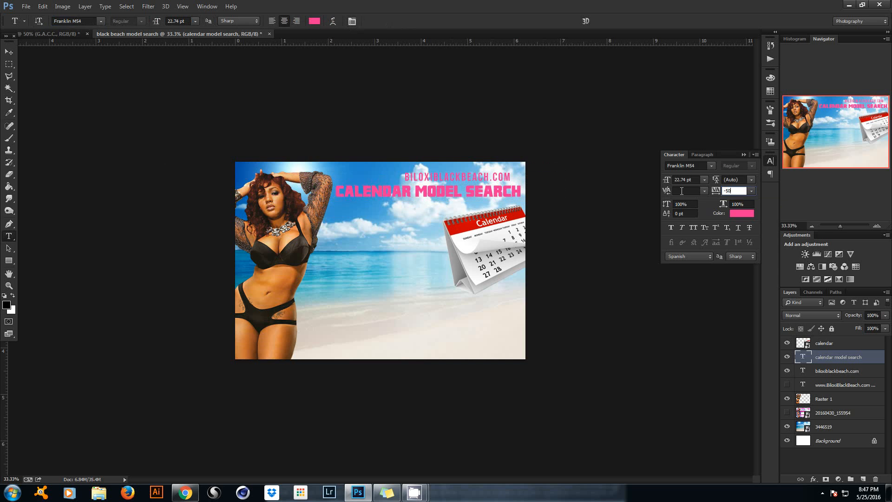
key(Return)
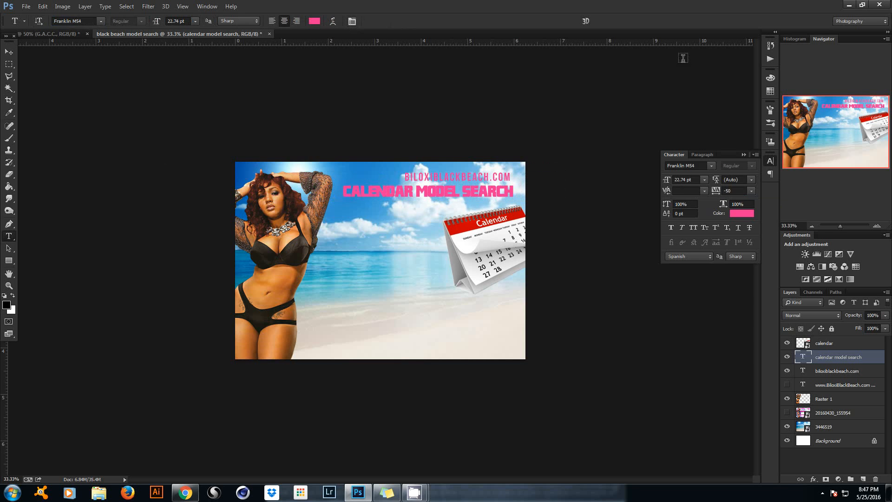
click(746, 192)
key(Return)
click(744, 154)
click(9, 52)
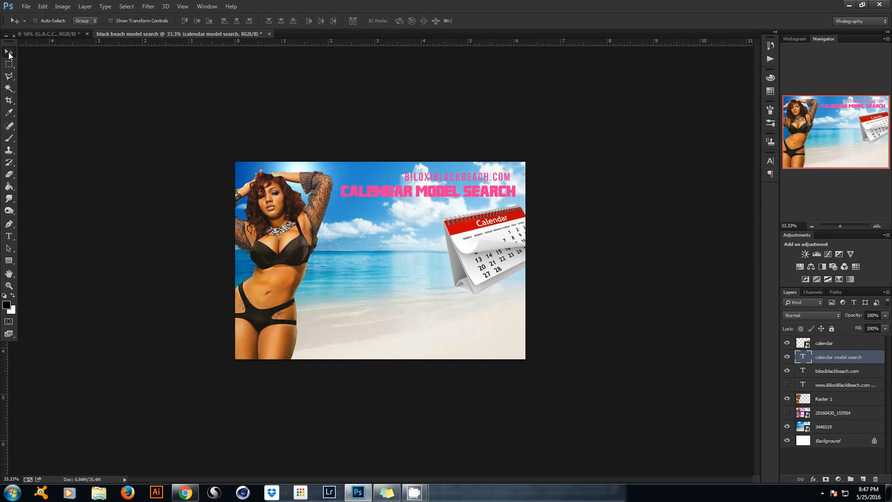
key(ctrl+t)
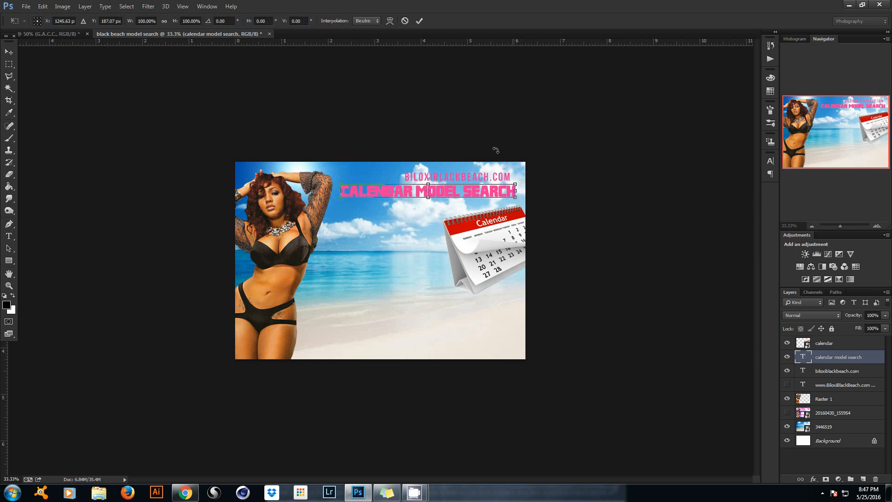
click(419, 21)
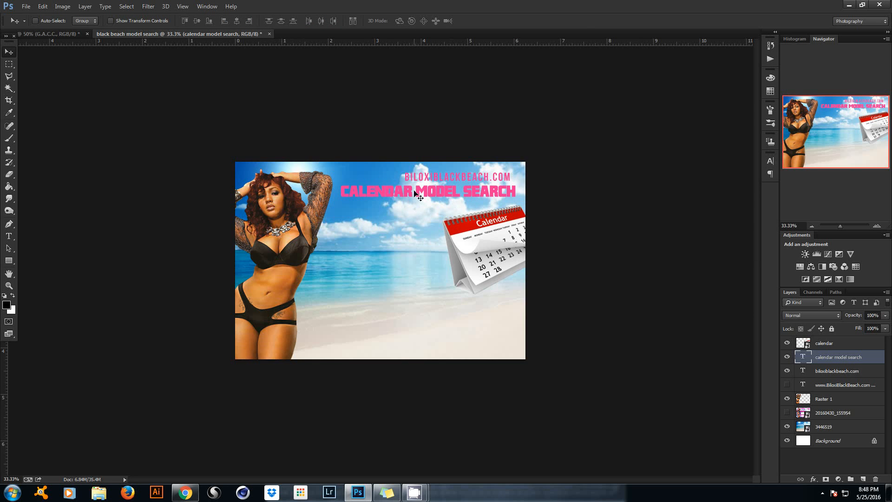
Insert several spaces before MODEL to widen the gap after CALENDAR.
click(9, 236)
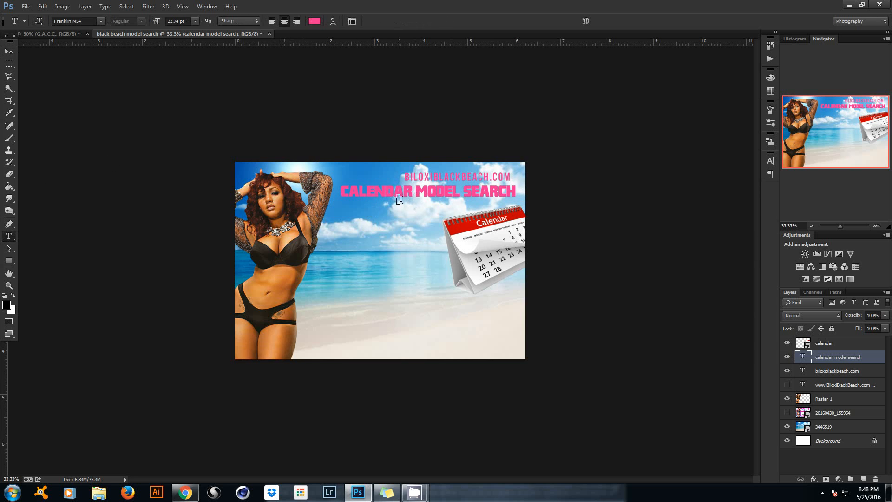
click(415, 191)
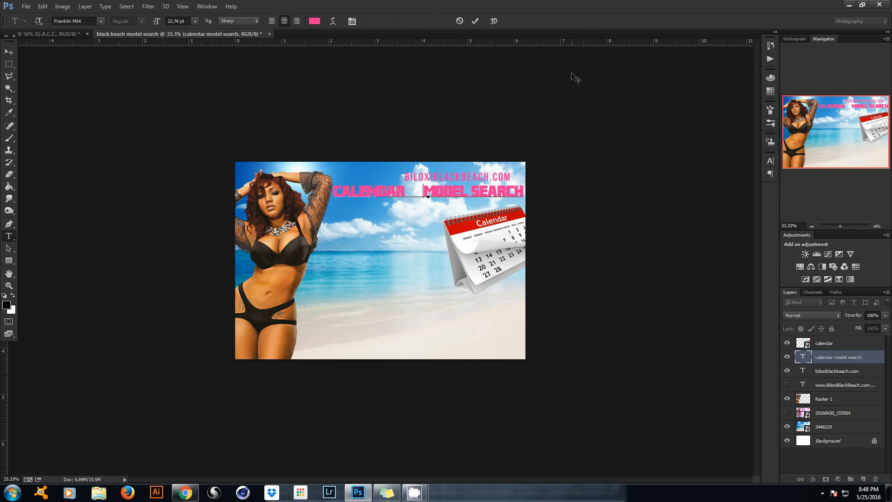
click(475, 21)
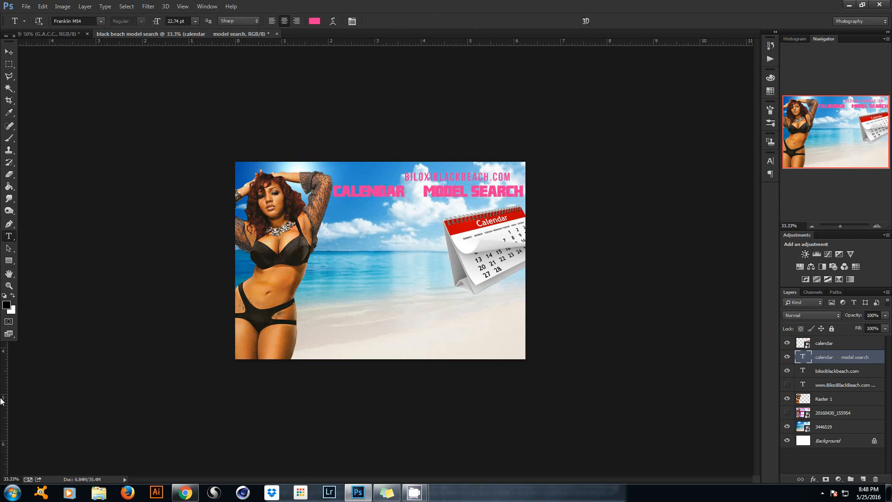
drag(2, 387, 5, 344)
Turn on rulers and add vertical guides near the left and right edges plus a top horizontal guide.
click(187, 7)
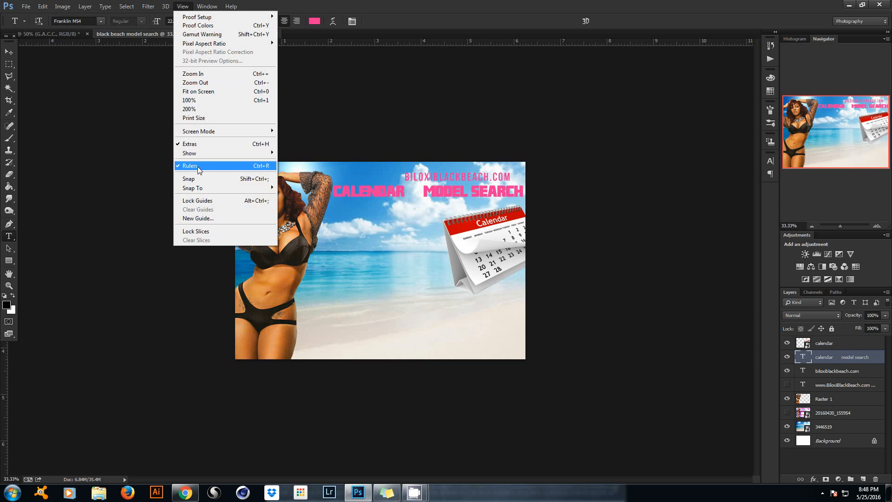
click(2, 375)
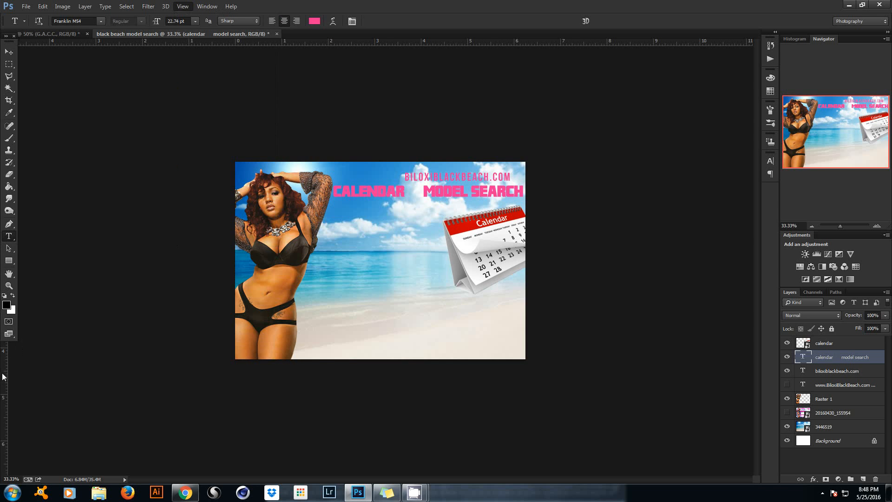
drag(4, 358, 521, 283)
drag(2, 368, 242, 342)
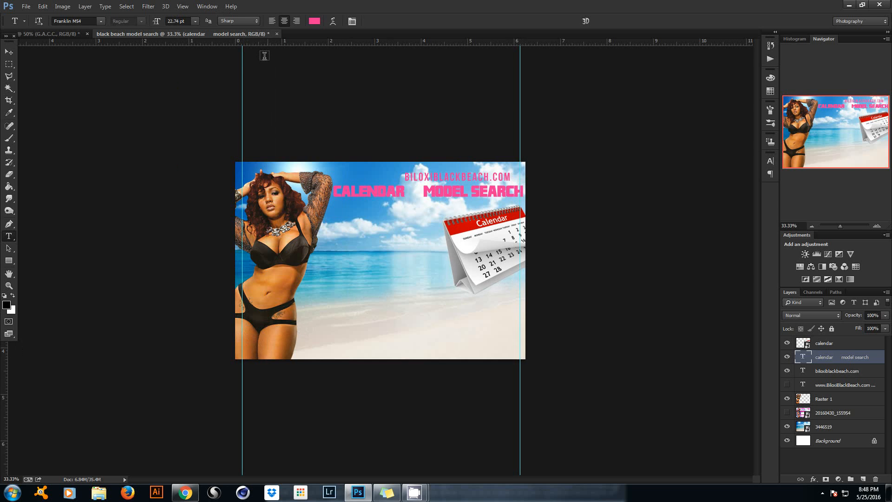
drag(339, 41, 339, 169)
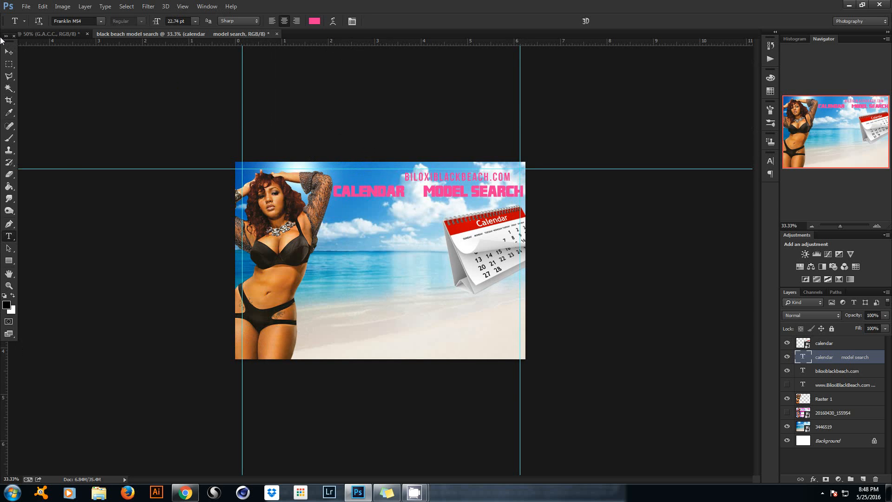
Add a horizontal guide near the flyer's bottom edge.
drag(2, 37, 56, 59)
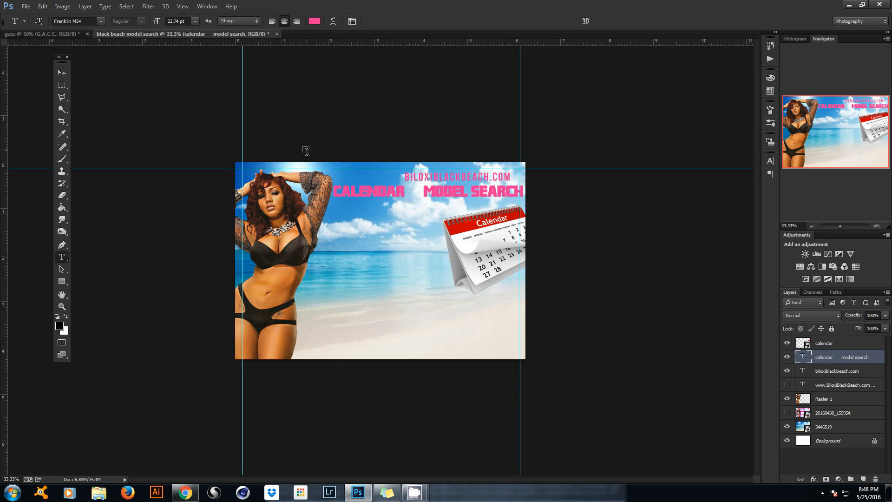
click(57, 72)
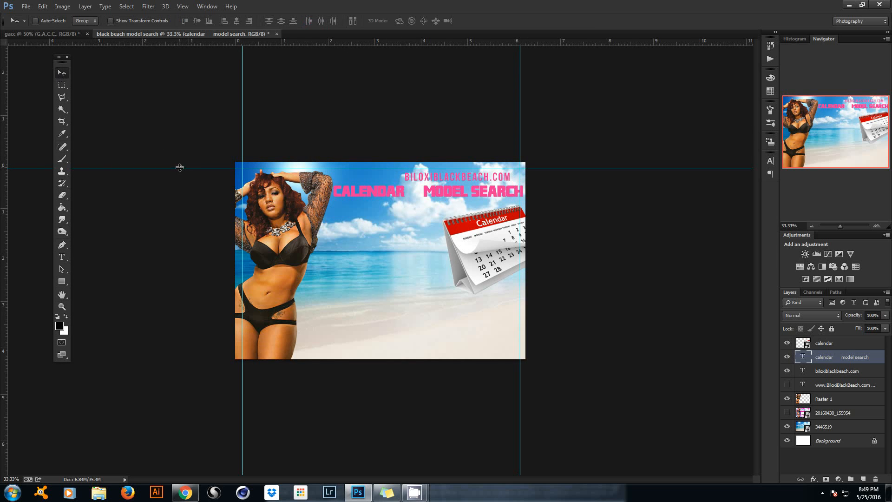
drag(324, 42, 285, 352)
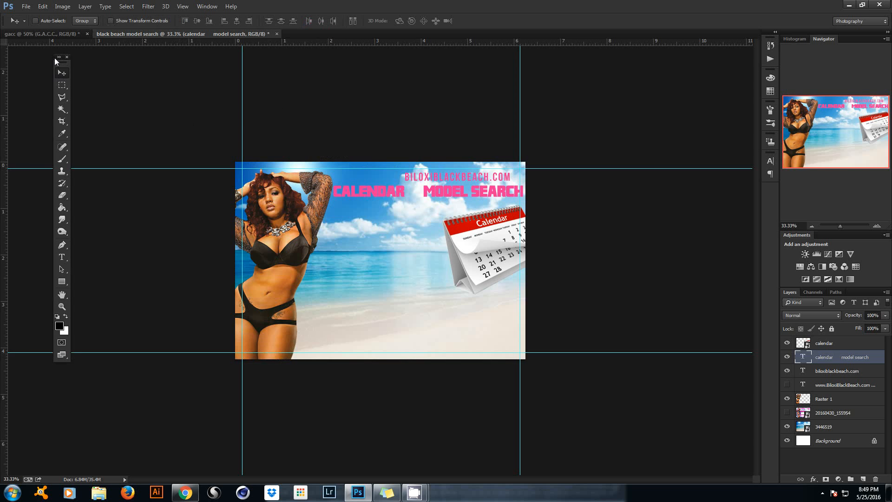
drag(54, 56, 16, 57)
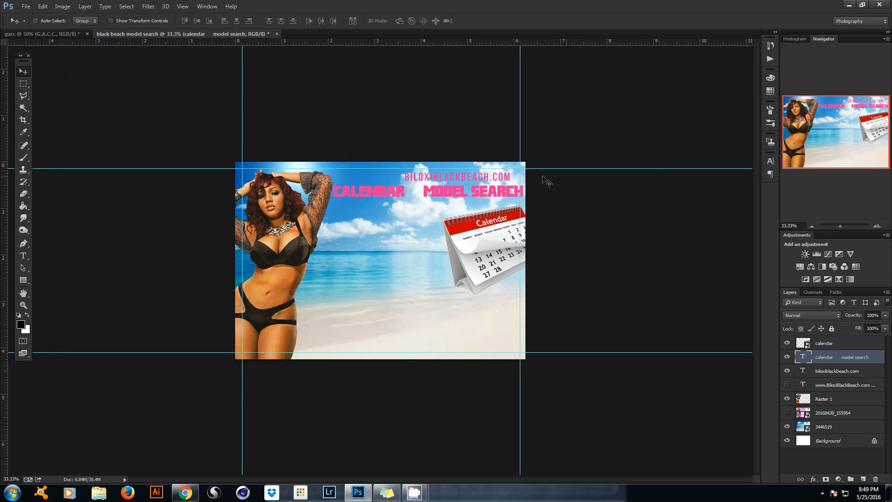
Set the CALENDAR MODEL SEARCH headline size to 21 pt.
right_click(488, 195)
click(549, 201)
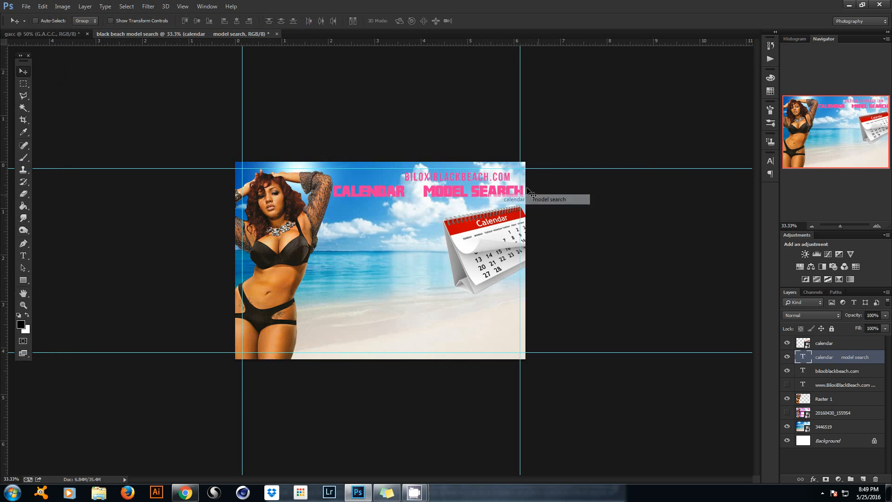
click(23, 256)
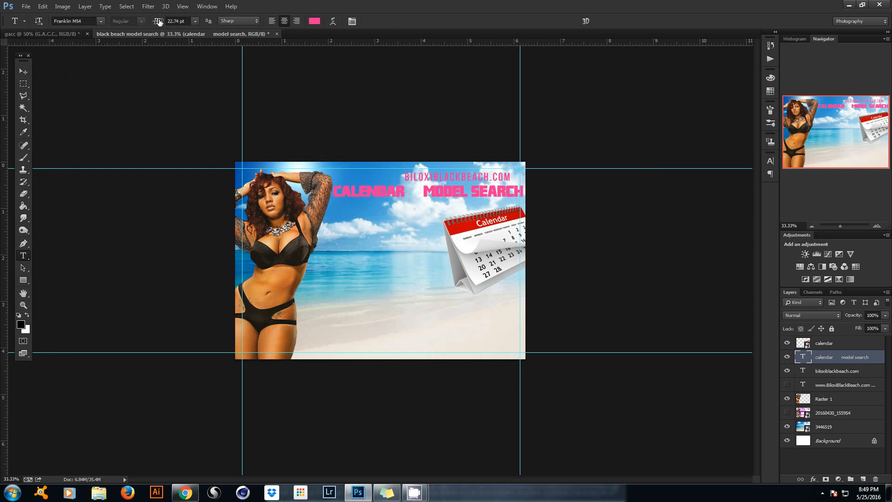
drag(158, 22, 157, 22)
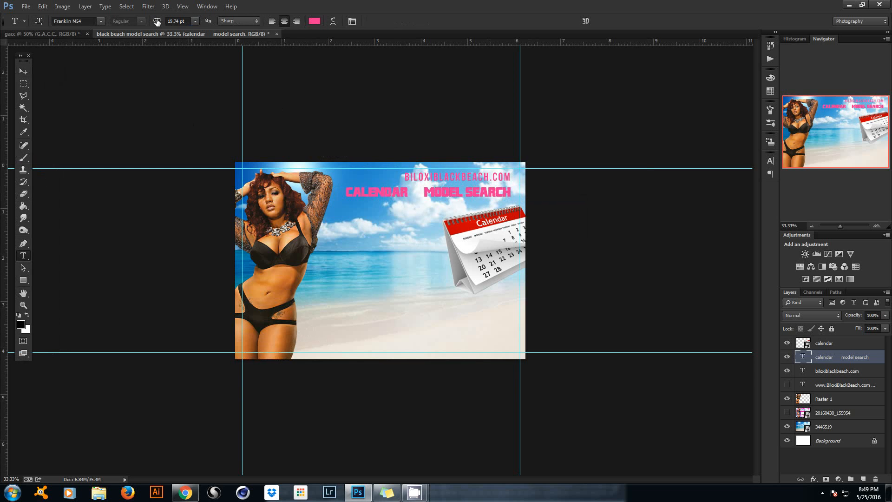
click(181, 22)
text(21)
key(Return)
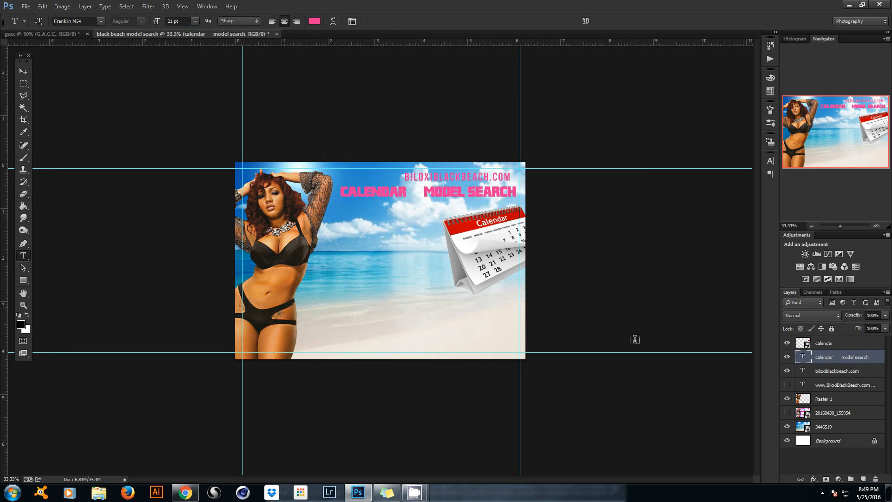
key(ctrl+t)
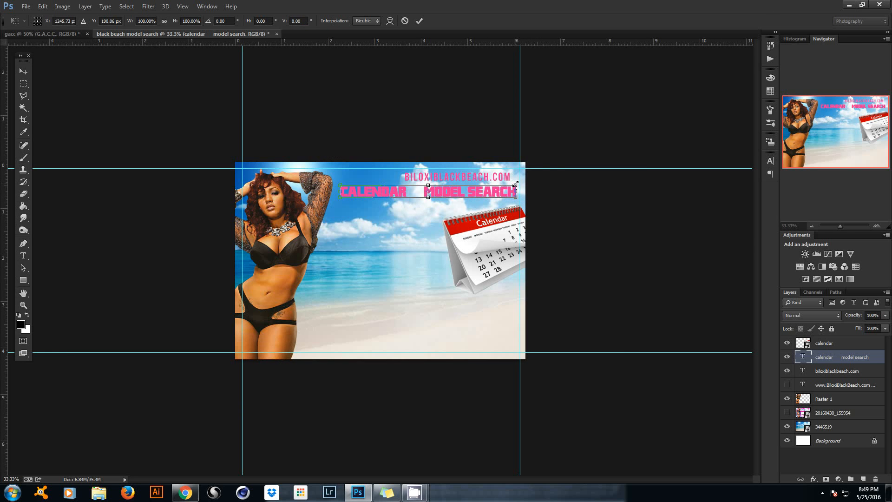
Scale the headline to about 102%, nudge it up, stretch it 118% taller and slightly wider.
drag(516, 184, 518, 184)
click(419, 21)
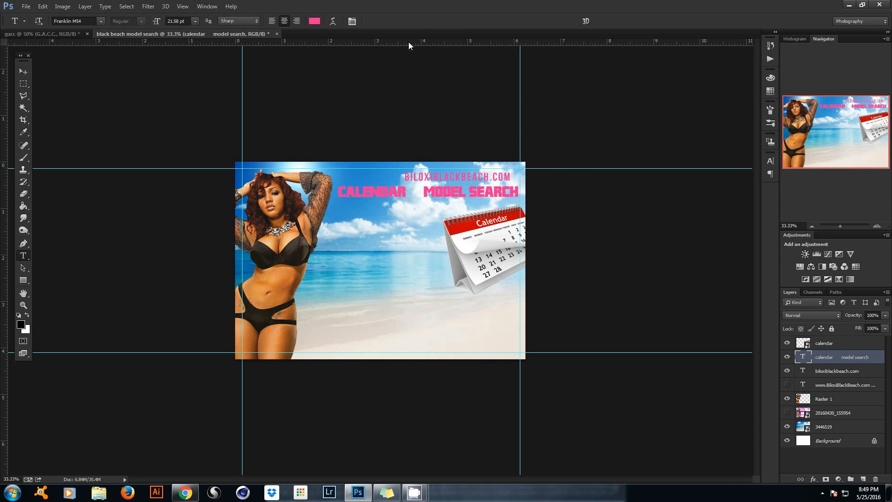
click(18, 70)
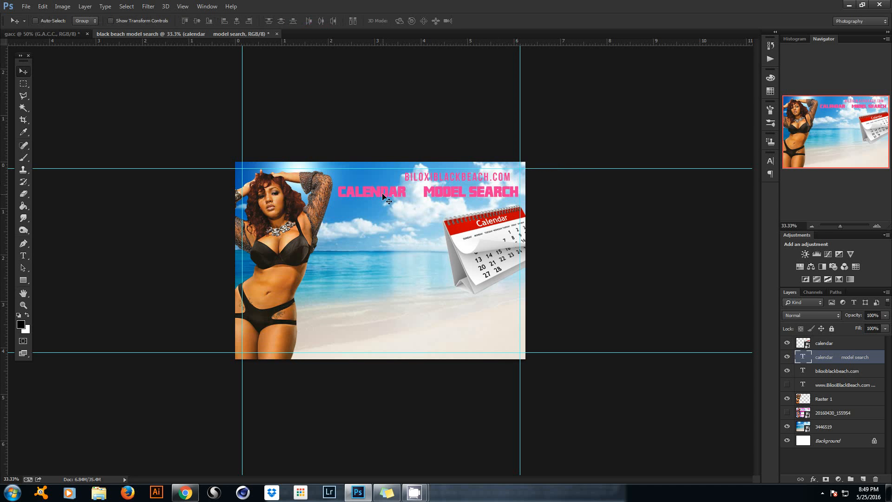
drag(382, 194, 382, 191)
key(ctrl+t)
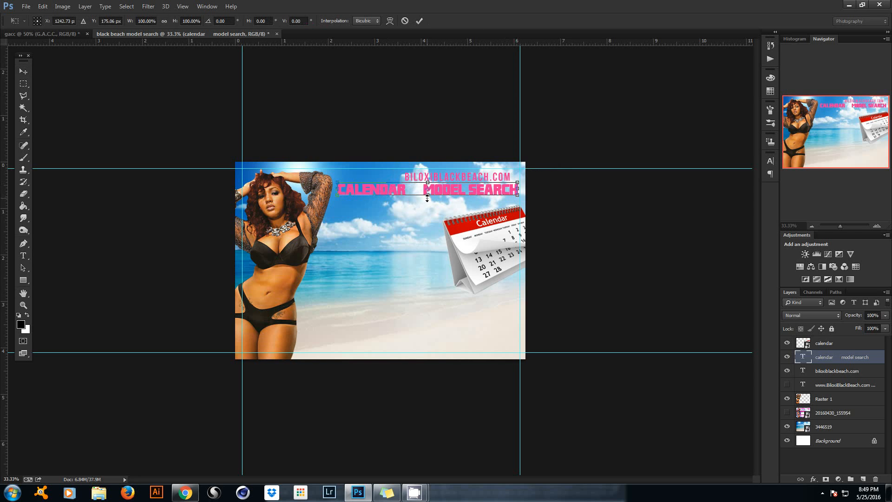
drag(428, 198, 429, 199)
click(421, 20)
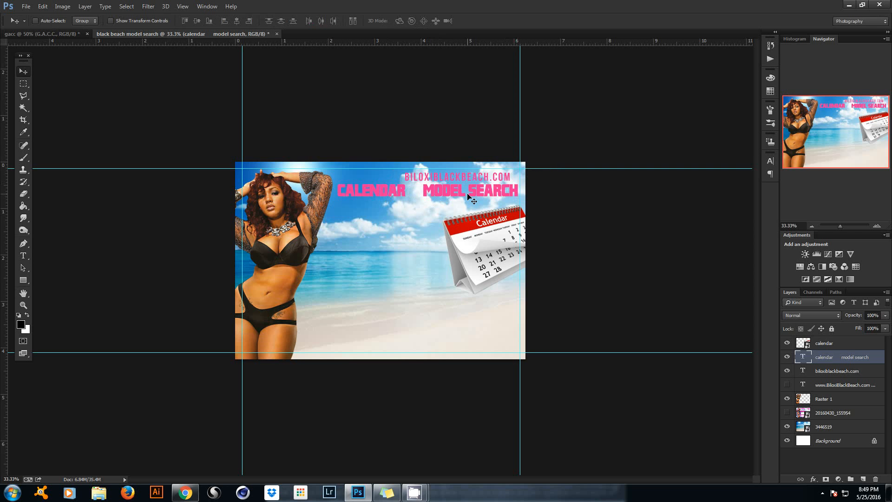
key(ctrl+t)
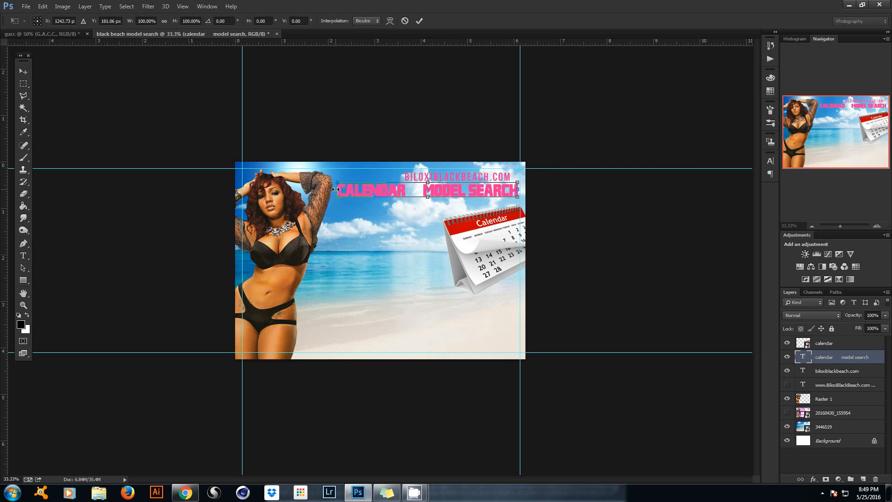
drag(334, 190, 332, 190)
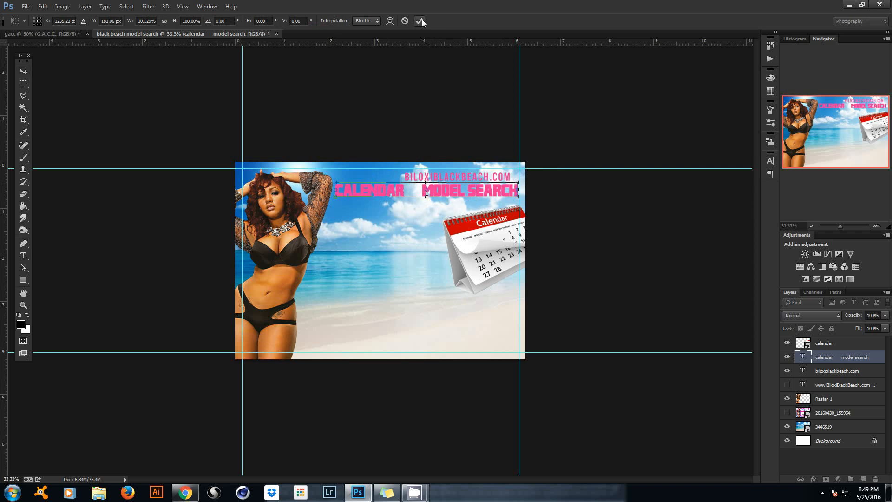
click(421, 21)
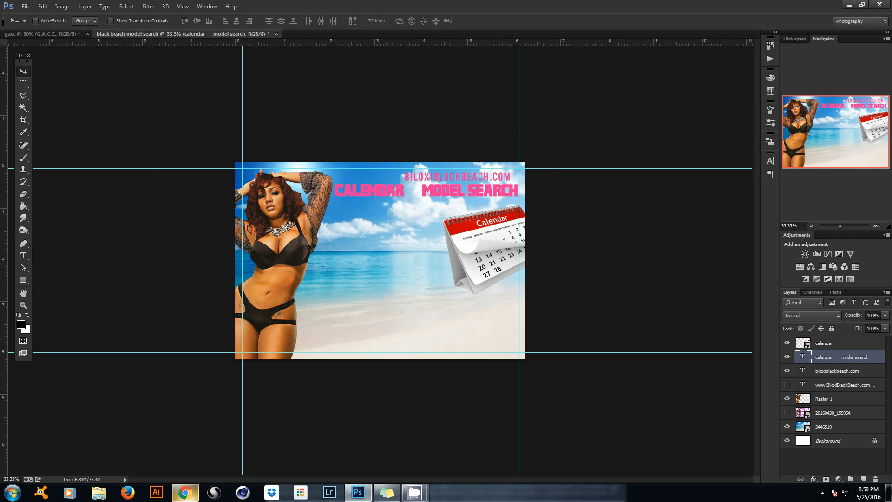
Minimize the browser and return to the flyer with the red star image.
click(185, 493)
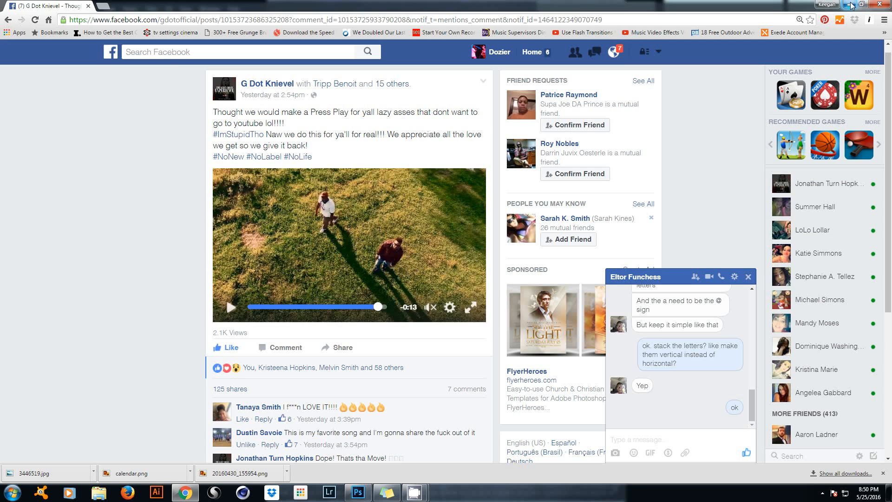
click(849, 4)
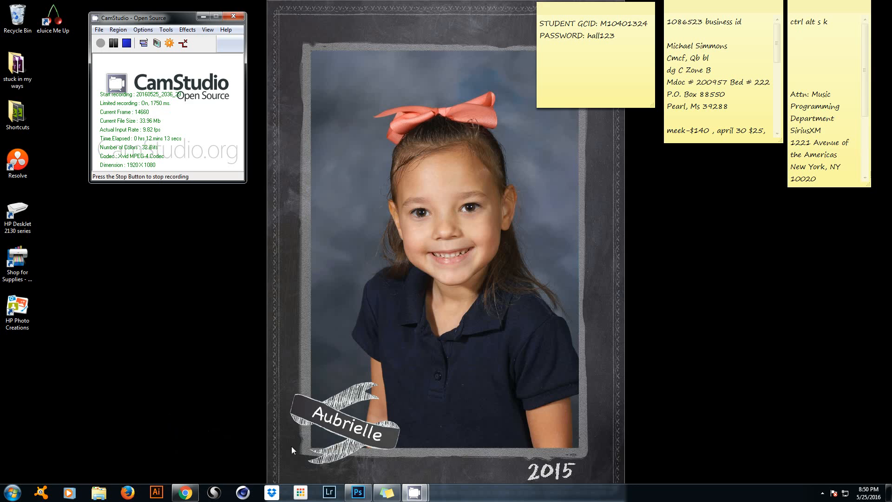
click(358, 493)
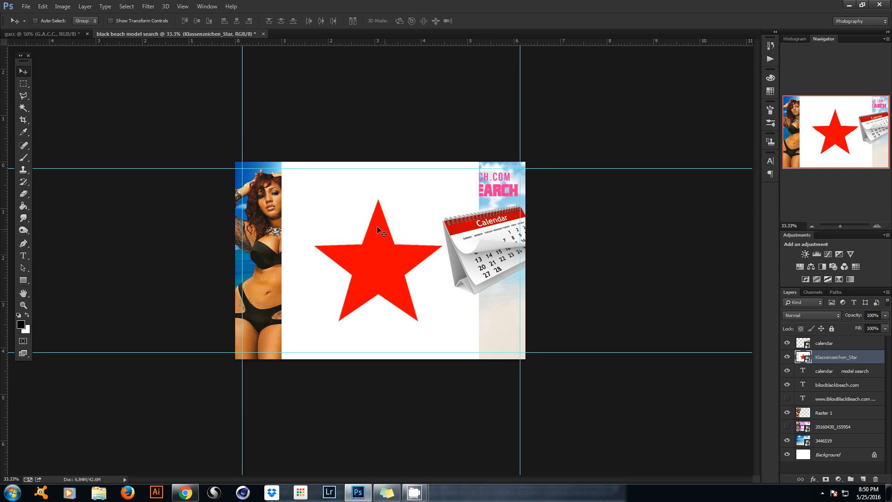
Move the Klassenzeichen_Star layer above the calendar, leaving its transform unchanged.
drag(859, 357, 856, 346)
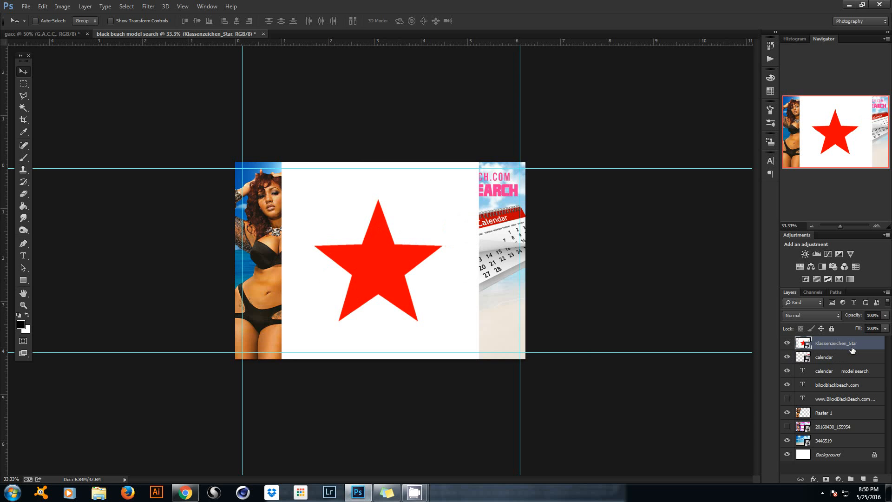
key(ctrl+t)
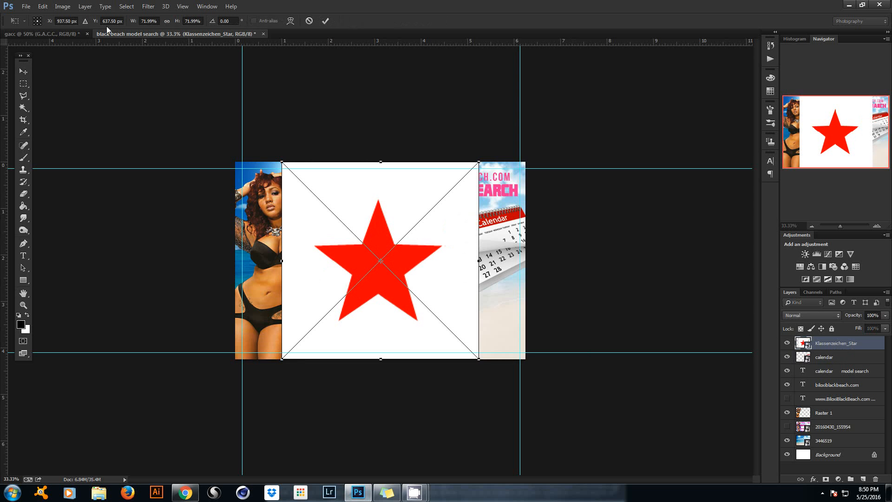
click(325, 20)
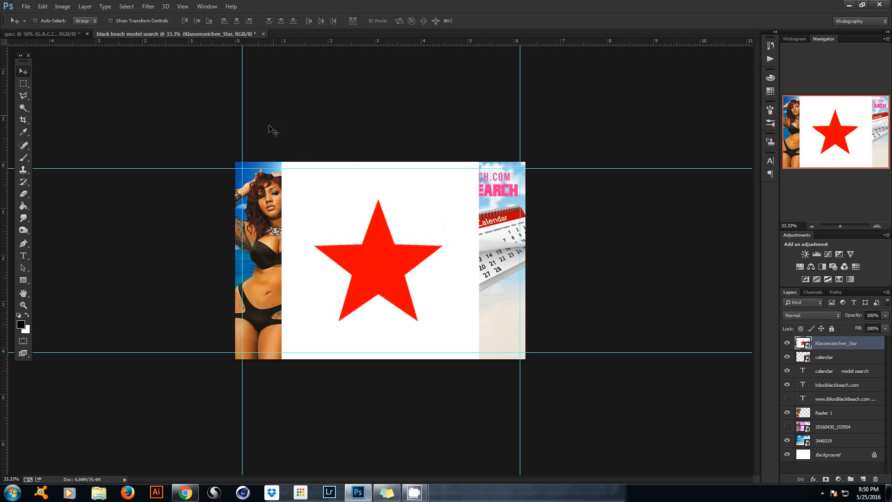
Select the whole red star with the Magic Wand plus Select > Similar, then open Refine Edge.
click(24, 108)
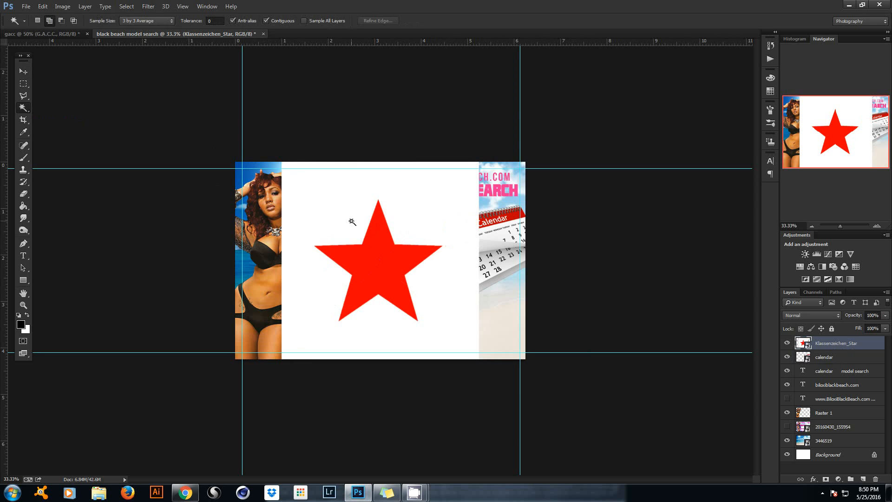
click(382, 264)
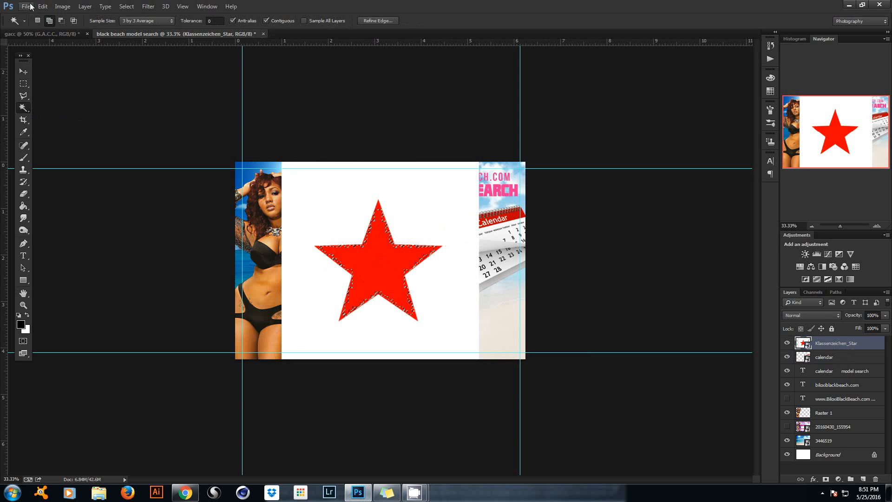
click(126, 6)
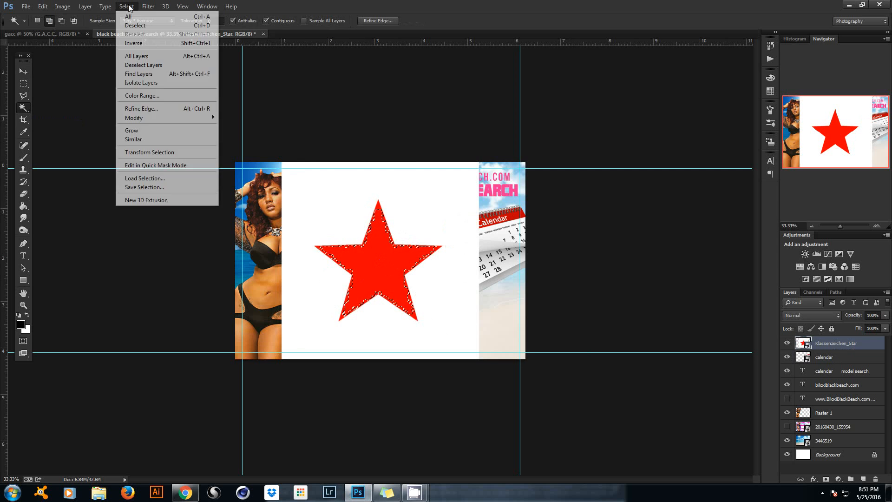
click(139, 140)
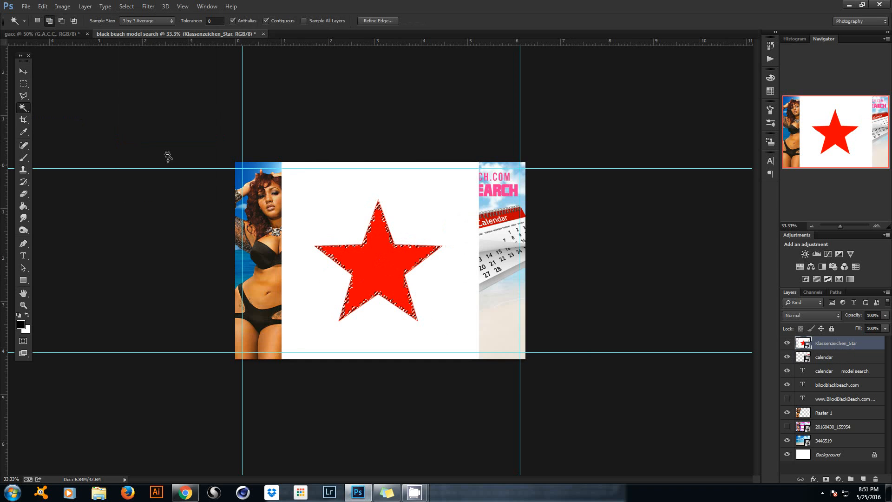
click(23, 96)
right_click(375, 254)
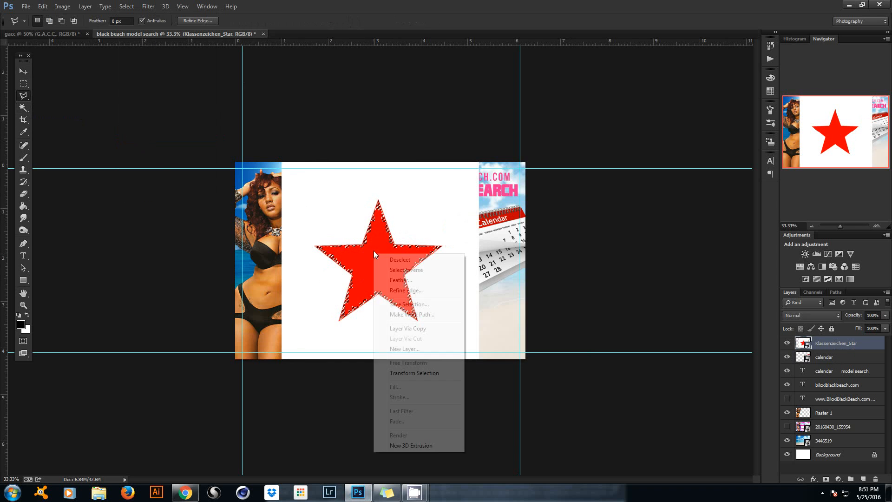
click(405, 290)
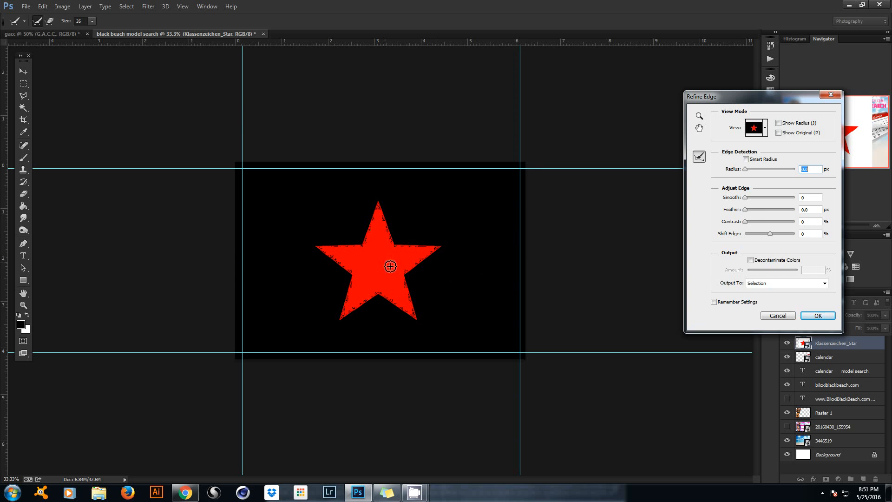
Brush the star's lower-right edge with Refine Radius and apply the refined selection.
mouse_move(379, 294)
mouse_down()
mouse_move(423, 324)
mouse_move(408, 277)
mouse_move(443, 250)
mouse_move(398, 250)
mouse_move(381, 207)
mouse_move(368, 251)
mouse_move(376, 231)
mouse_move(370, 248)
mouse_move(316, 252)
mouse_move(357, 275)
mouse_move(334, 258)
mouse_move(356, 285)
mouse_move(346, 324)
mouse_move(373, 299)
mouse_move(409, 313)
mouse_up()
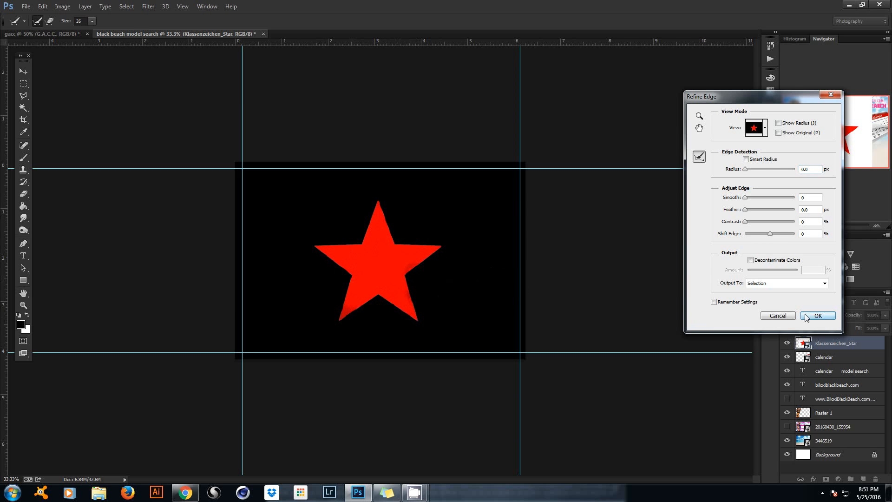
click(812, 317)
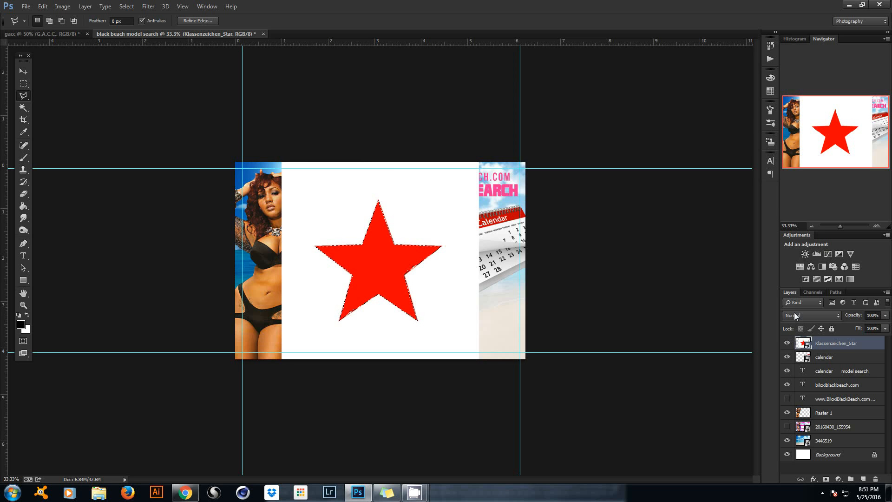
Copy the selected star onto Layer 1 and delete the white-backed Klassenzeichen_Star layer.
key(ctrl+j)
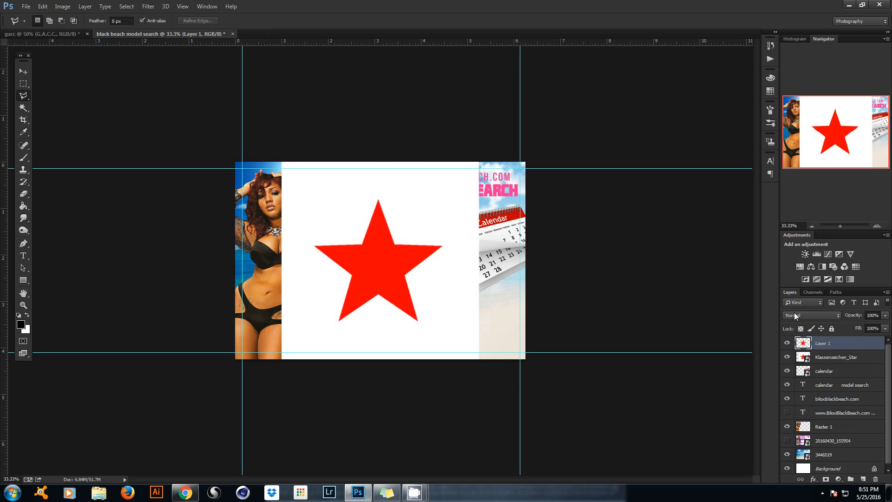
click(846, 357)
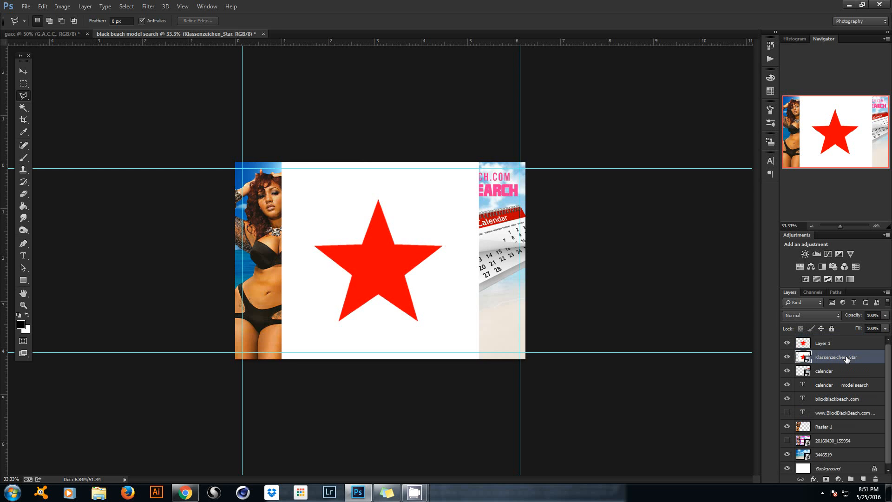
key(Delete)
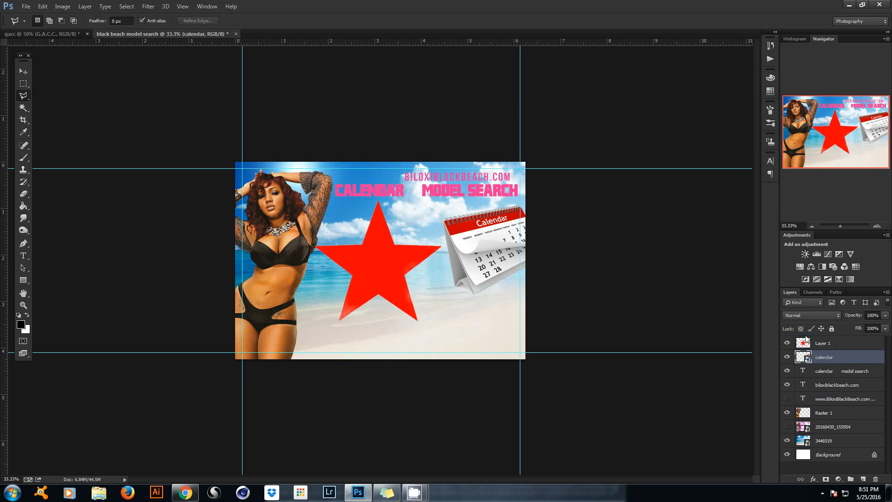
click(849, 344)
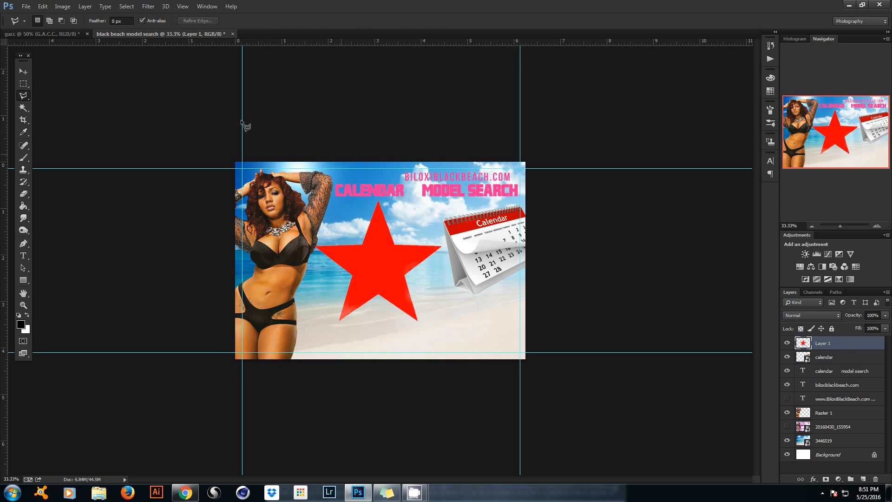
Scale the red star to about 12% and place it between CALENDAR and MODEL SEARCH.
click(23, 72)
key(ctrl+t)
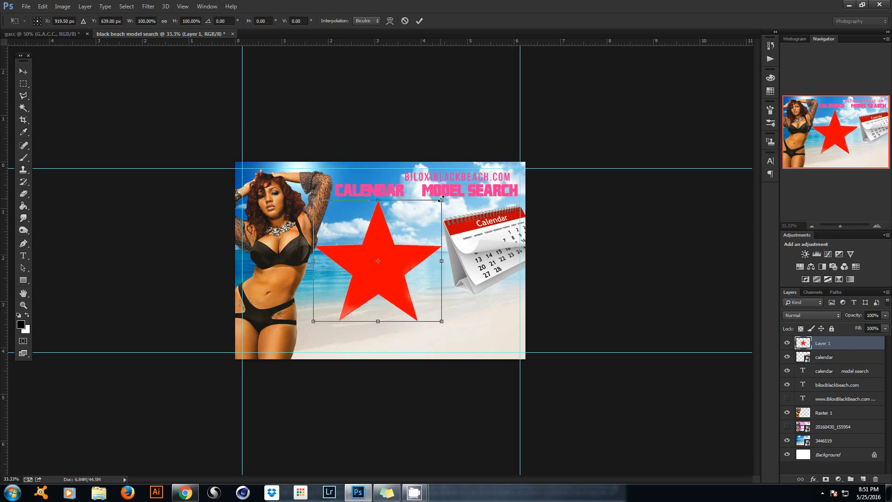
drag(442, 199, 371, 240)
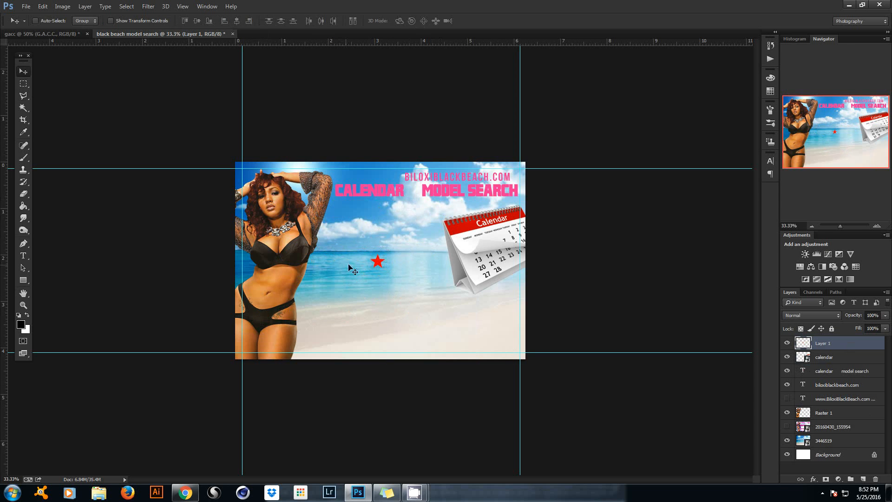
drag(378, 260, 412, 186)
Give the Layer 1 star a Color Overlay sampled from the heading's pink, #f33396.
key(h)
double_click(853, 346)
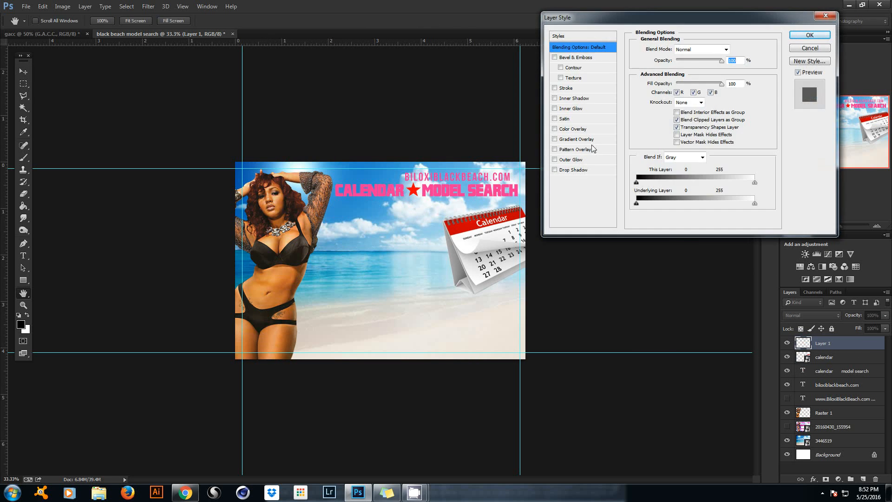
click(555, 129)
click(569, 130)
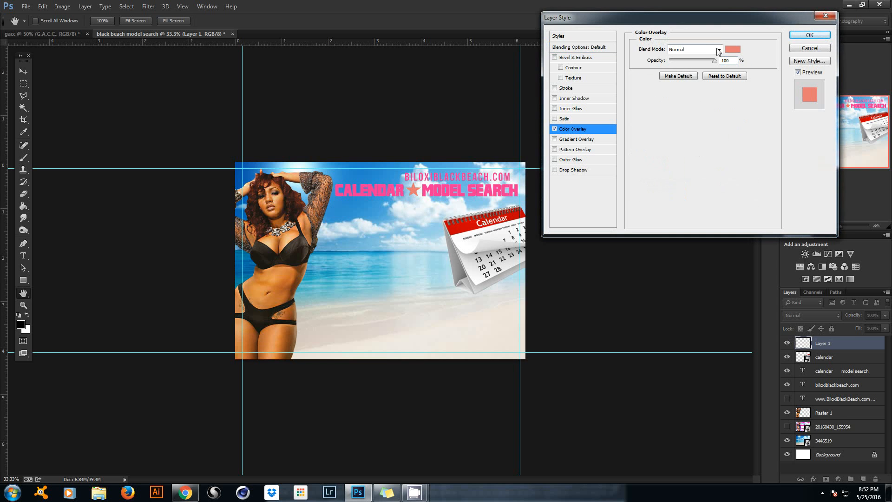
click(734, 50)
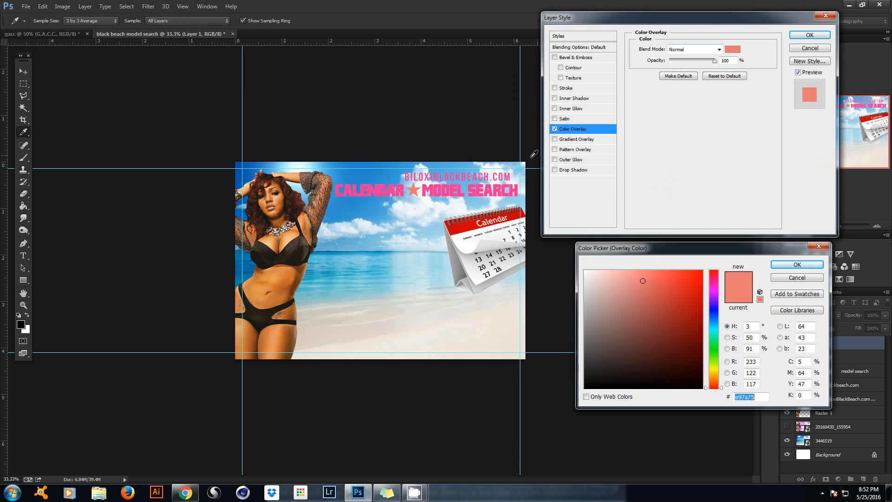
click(451, 185)
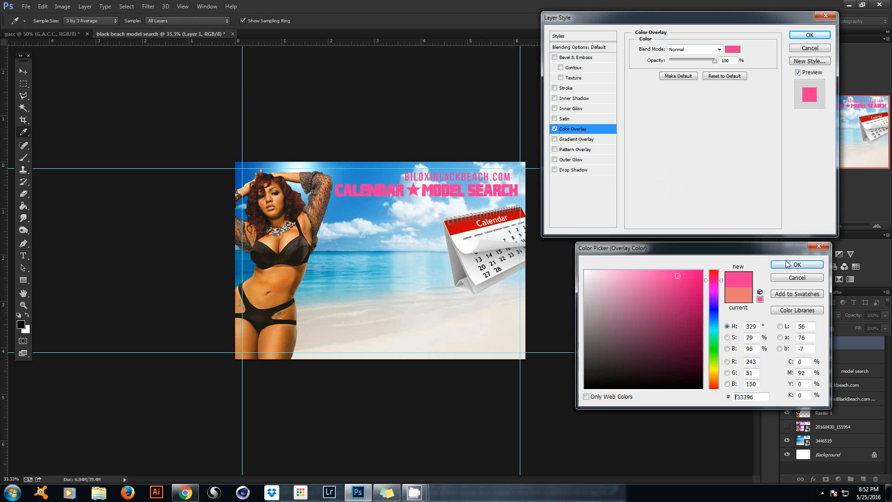
click(797, 265)
click(810, 35)
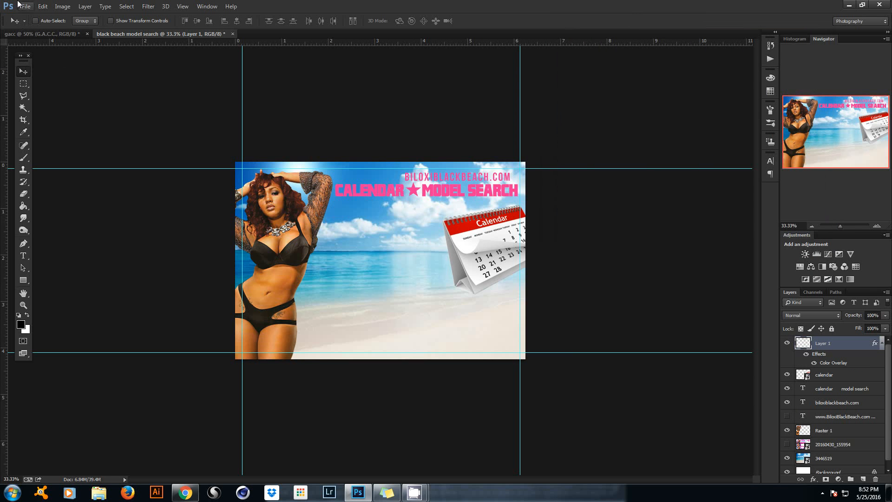
Save the flyer as black beach model search.psd with Maximize Compatibility kept on.
click(25, 6)
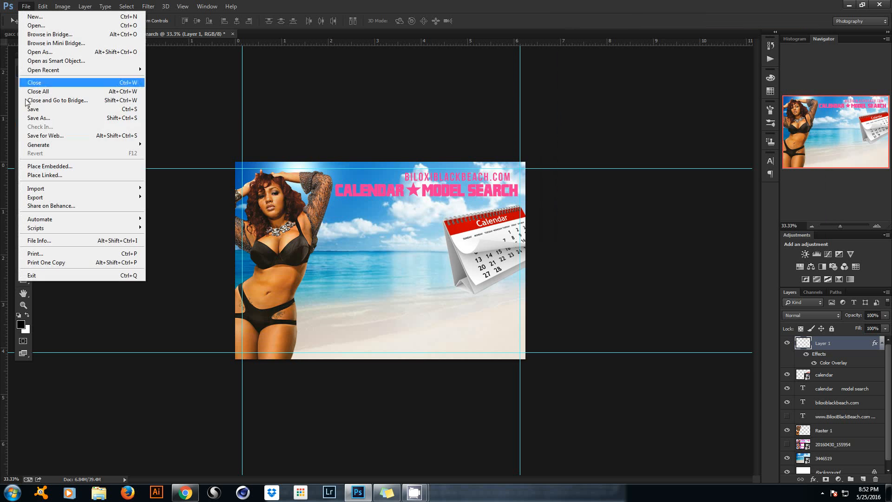
click(40, 107)
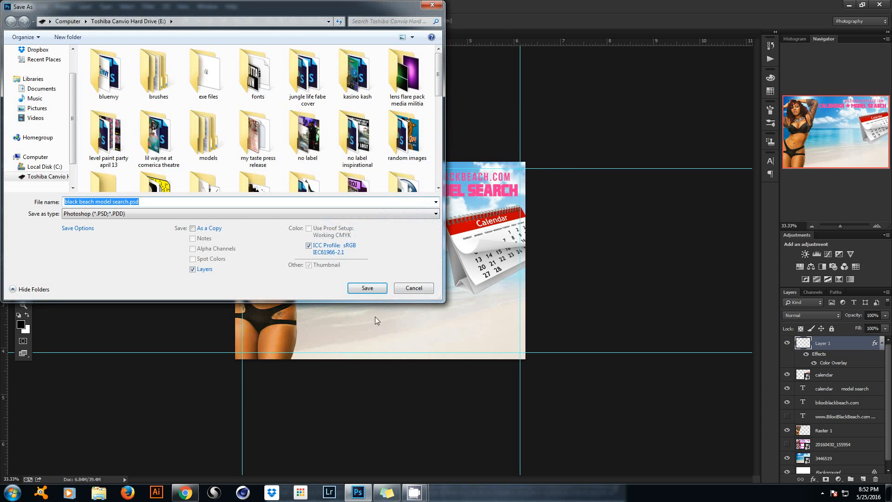
click(368, 288)
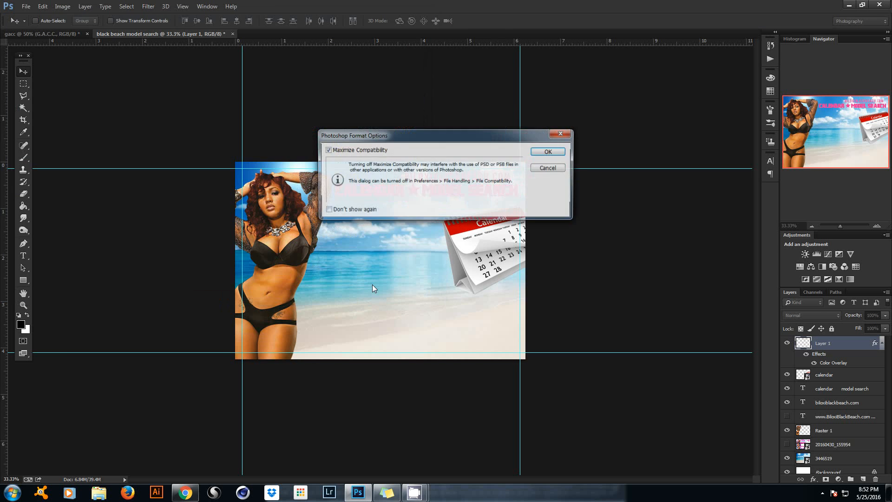
click(553, 150)
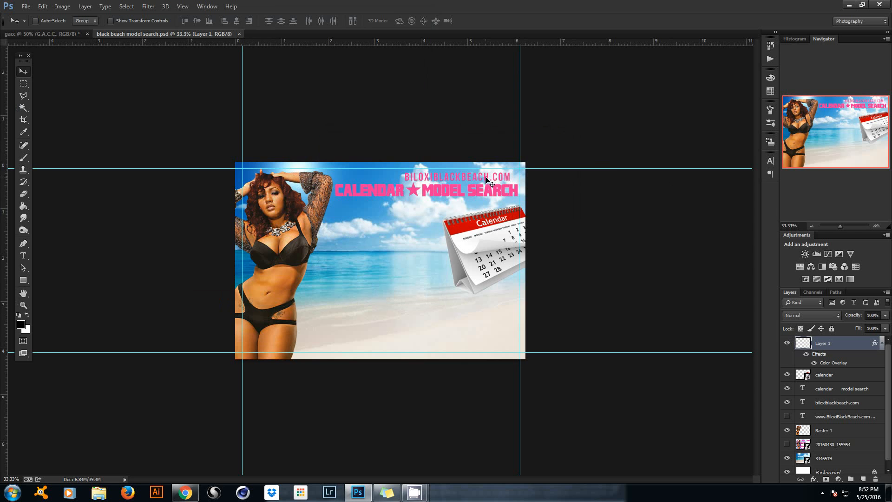
click(23, 255)
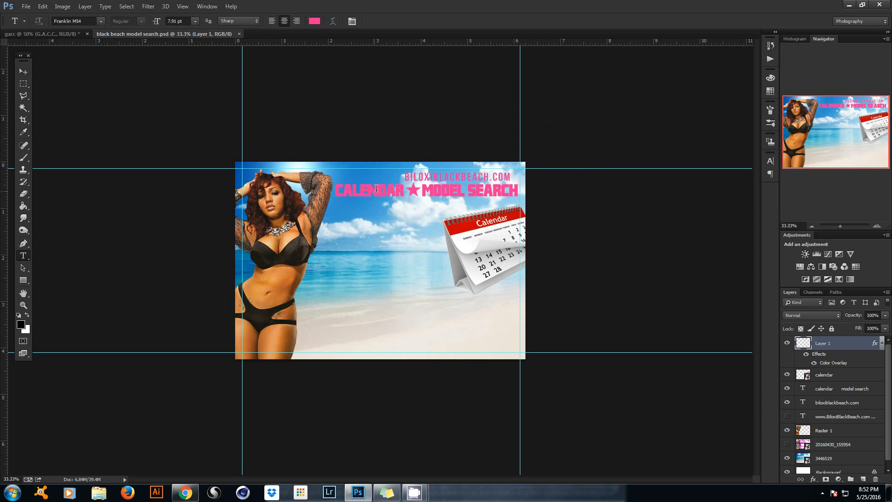
click(442, 176)
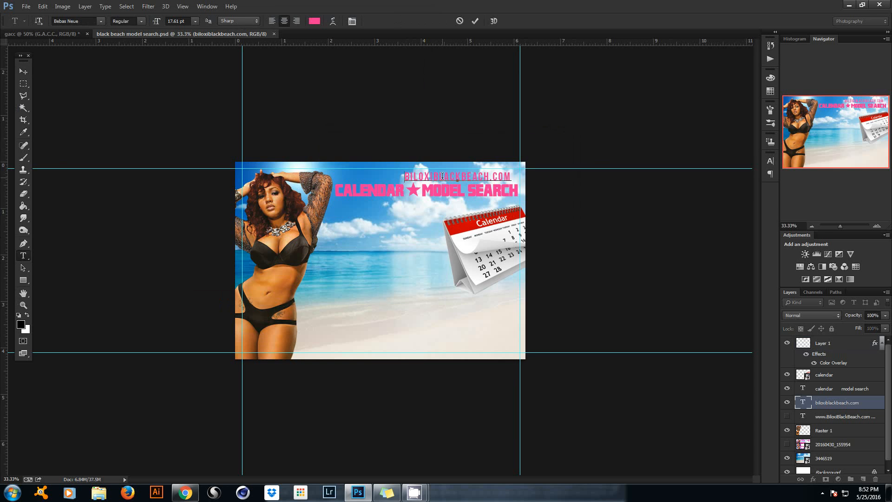
text(www.)
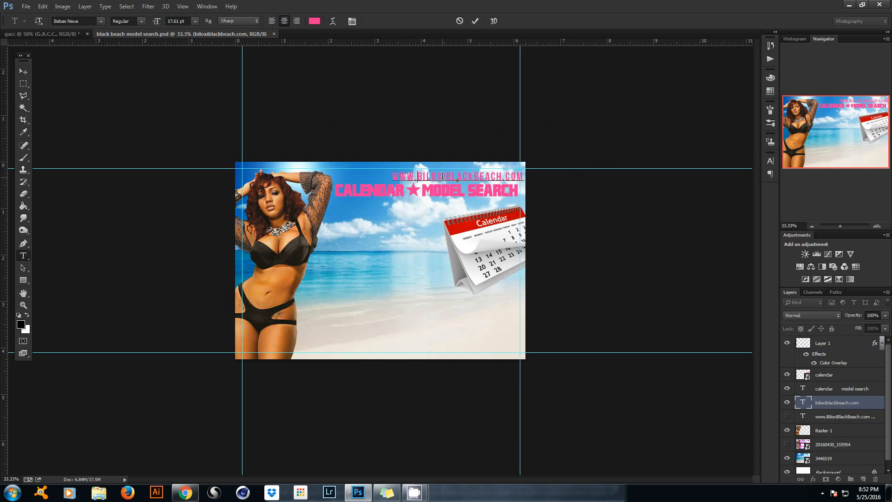
click(474, 22)
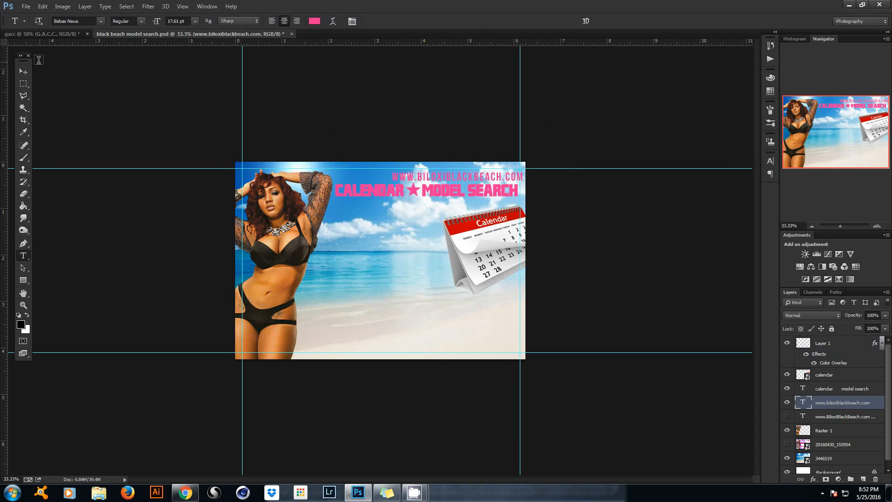
Shift the web address left and slightly up, above the CALENDAR MODEL SEARCH heading.
click(23, 72)
drag(457, 173, 435, 177)
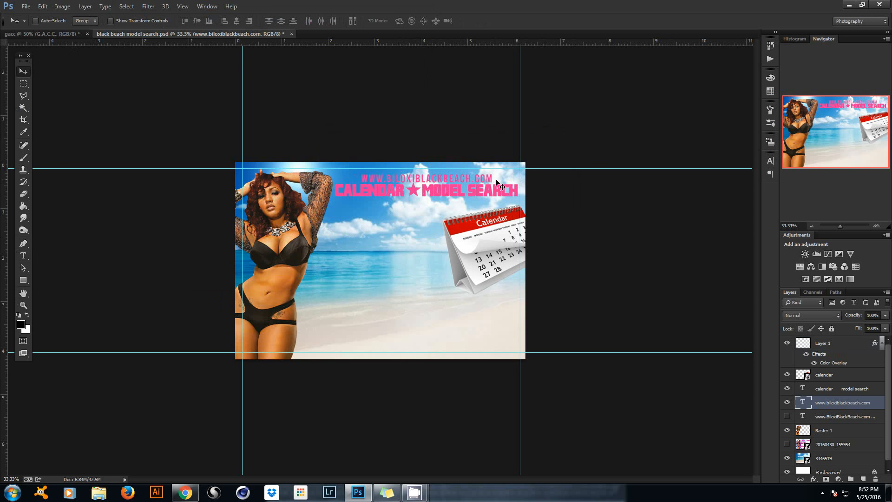
key(shift+Up)
double_click(882, 406)
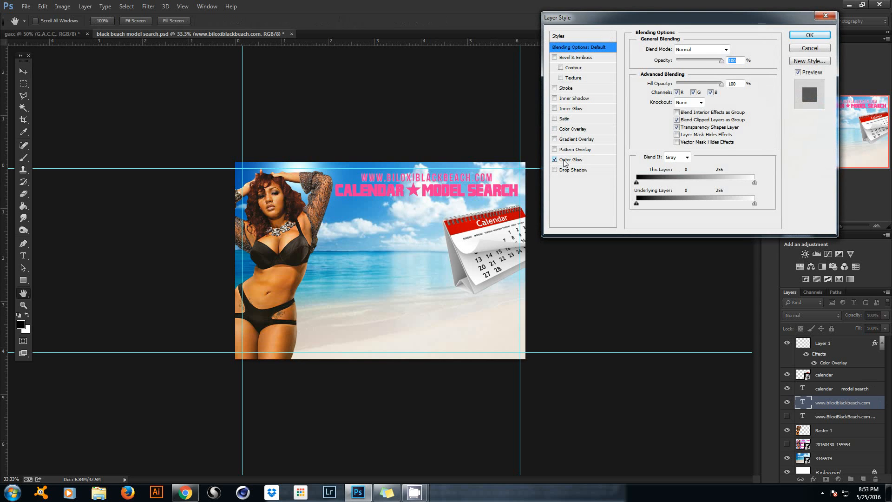
click(564, 160)
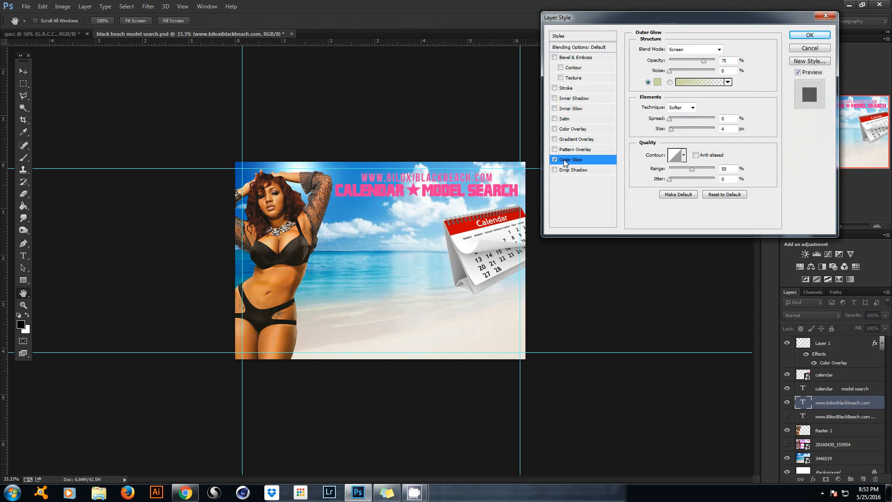
click(658, 81)
click(511, 237)
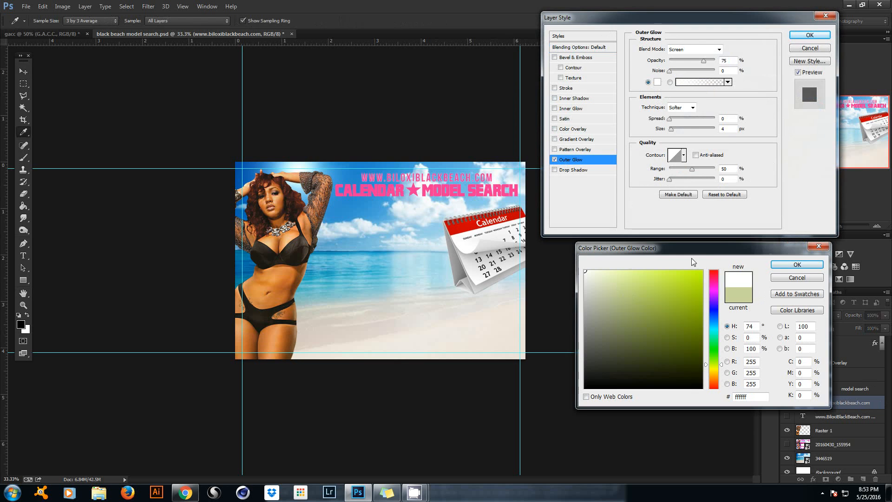
click(797, 264)
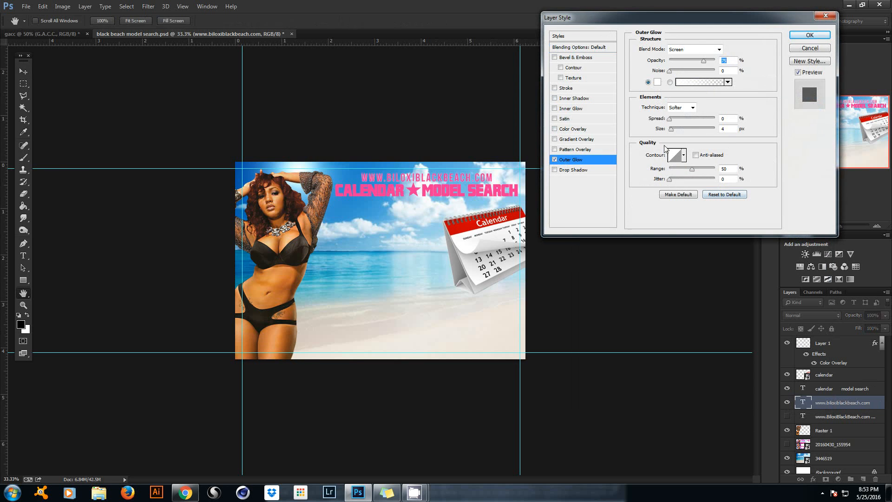
drag(673, 130, 676, 128)
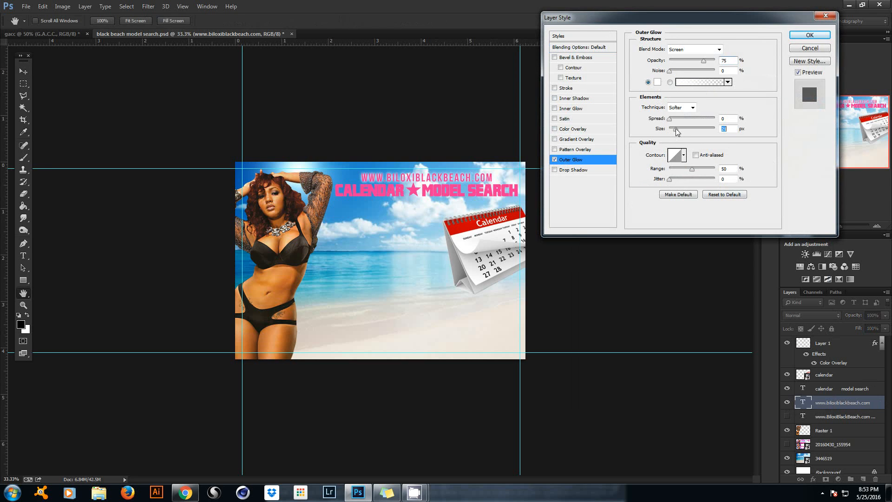
drag(674, 128, 674, 129)
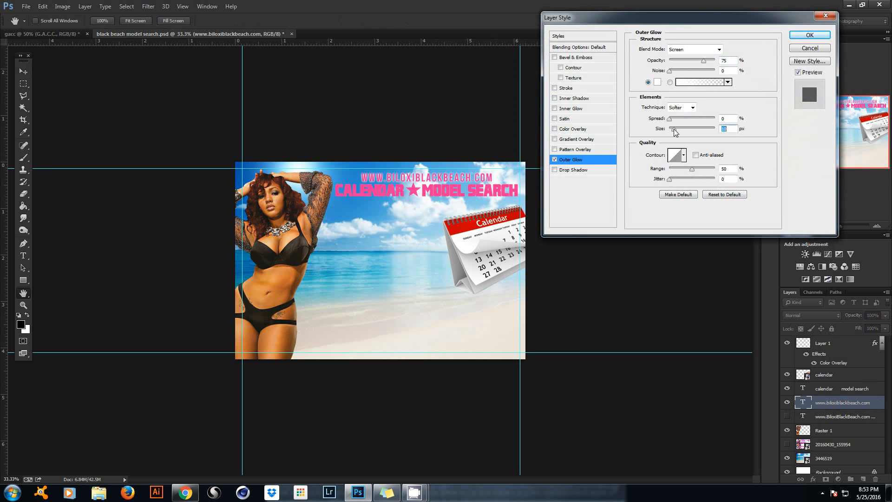
click(799, 38)
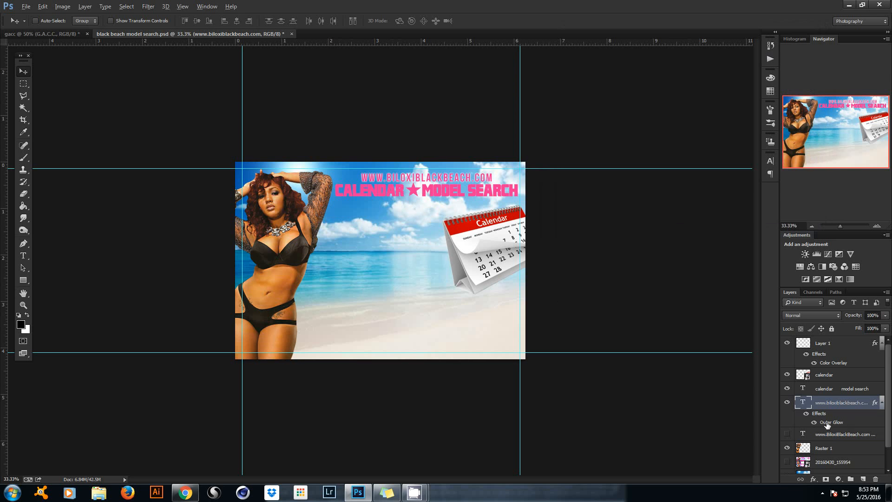
Copy the Outer Glow to the calendar model search heading and Layer 1, then move 20160430_155954 to the top.
drag(828, 424, 824, 391)
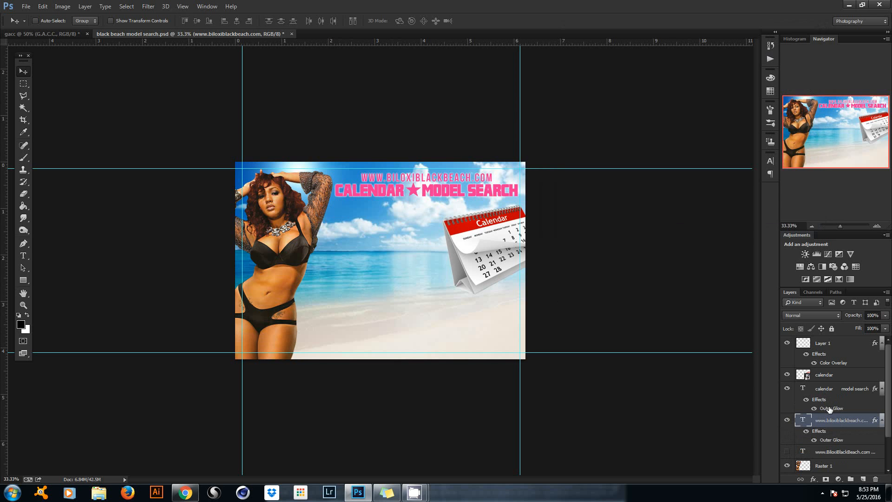
drag(830, 409, 834, 354)
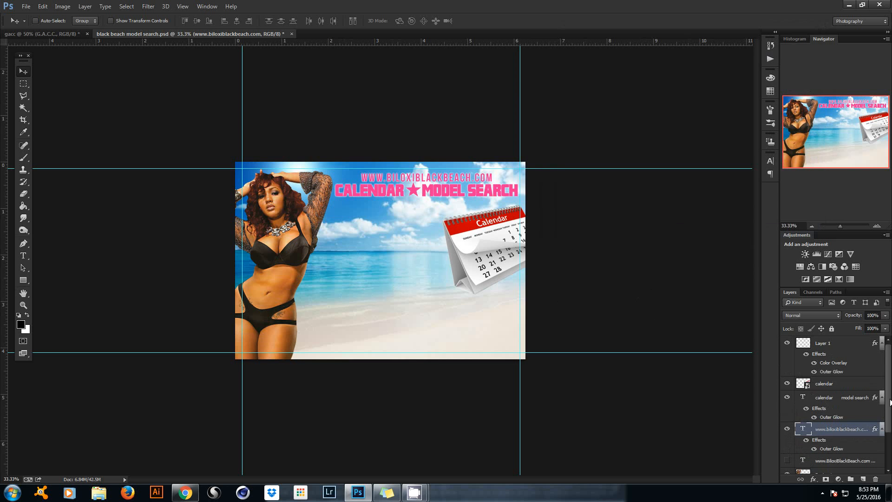
scroll(853, 427, down, 3)
drag(855, 439, 831, 348)
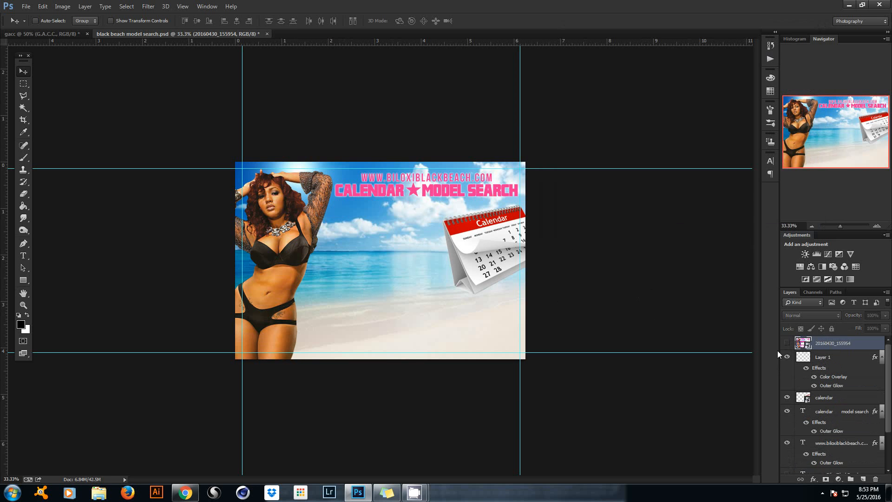
click(788, 343)
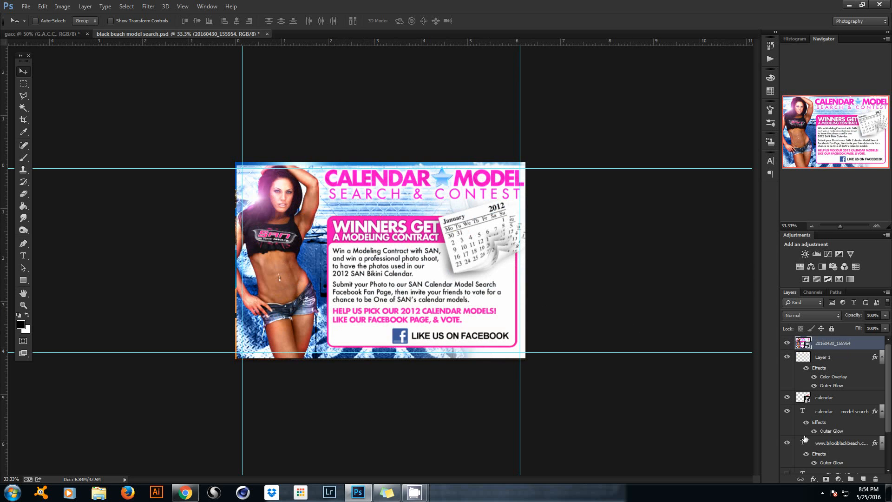
click(787, 343)
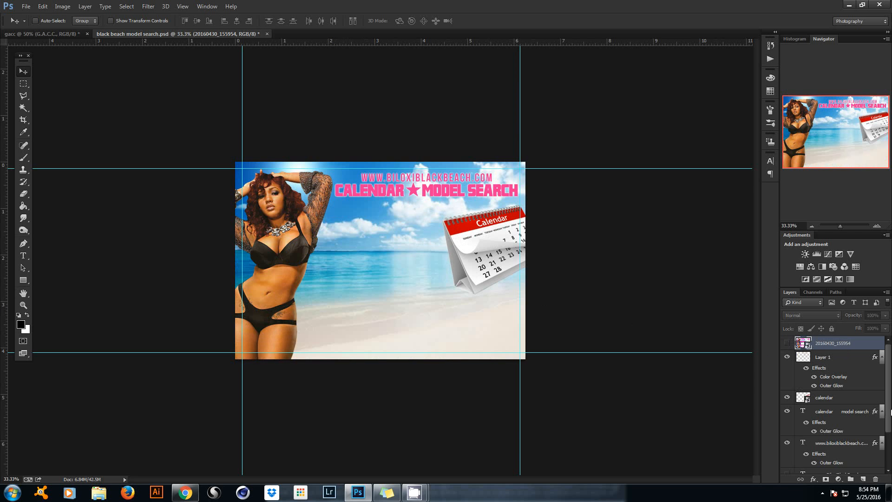
drag(891, 412, 885, 448)
click(848, 408)
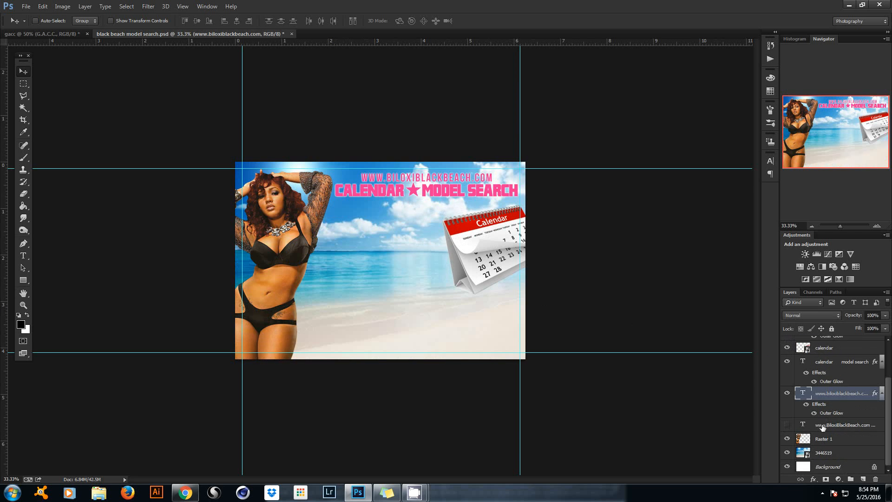
click(823, 427)
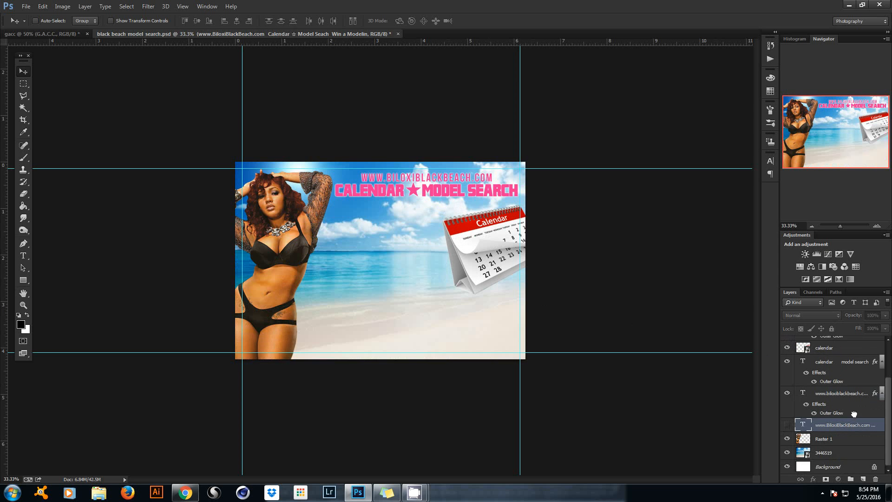
drag(854, 414, 851, 358)
Show the promo text and delete its duplicate web address and heading lines.
click(787, 357)
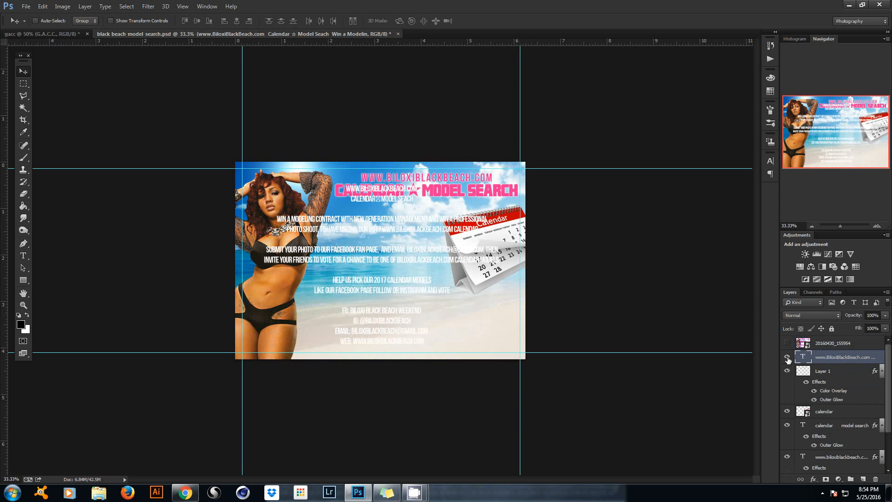
click(23, 256)
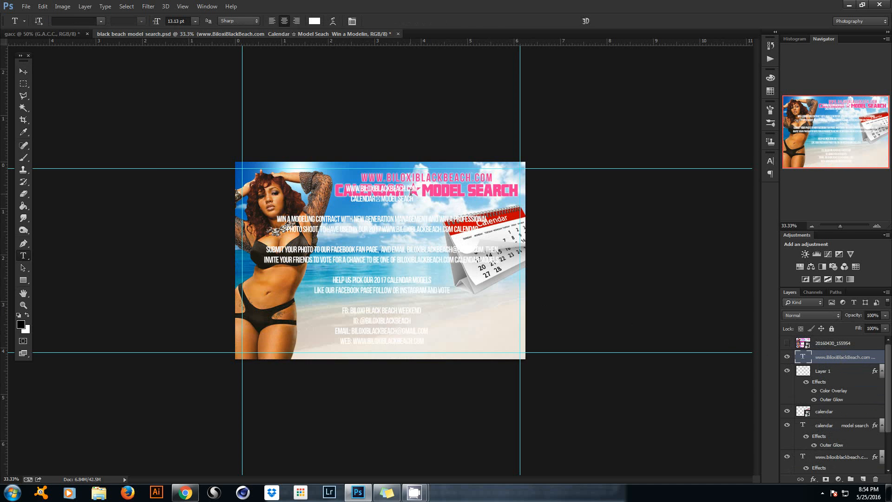
click(406, 197)
drag(414, 199, 302, 187)
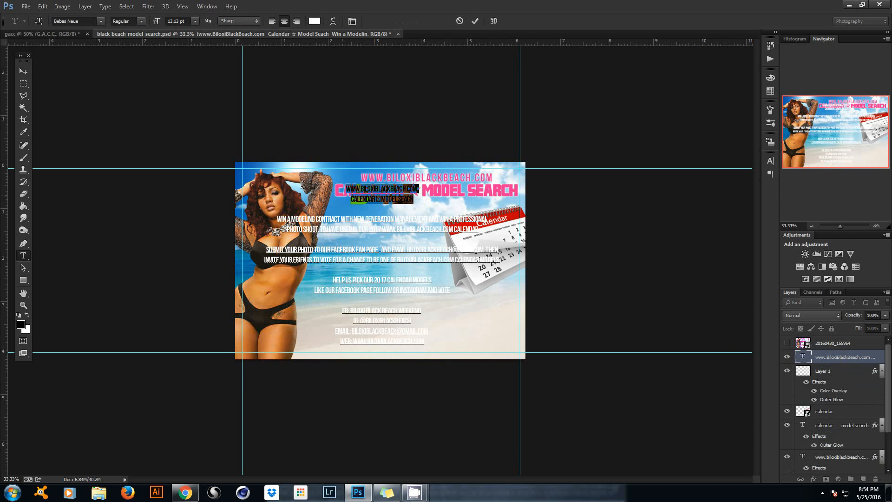
key(BackSpace)
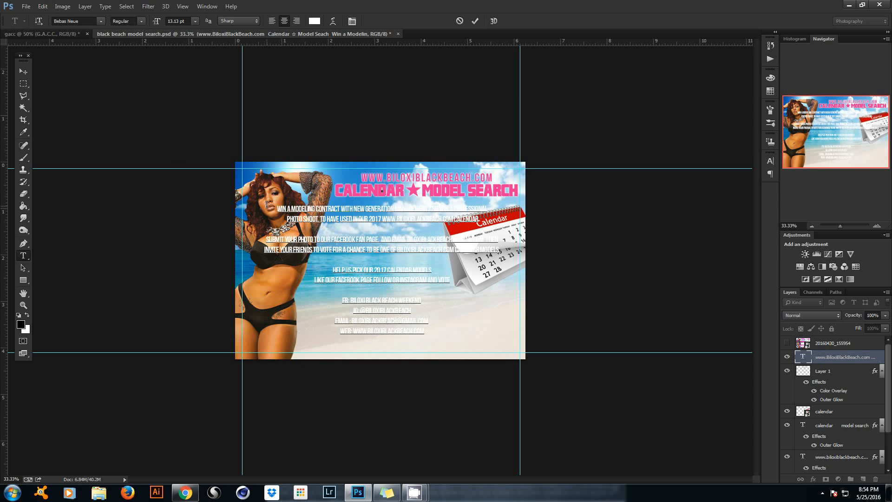
key(BackSpace)
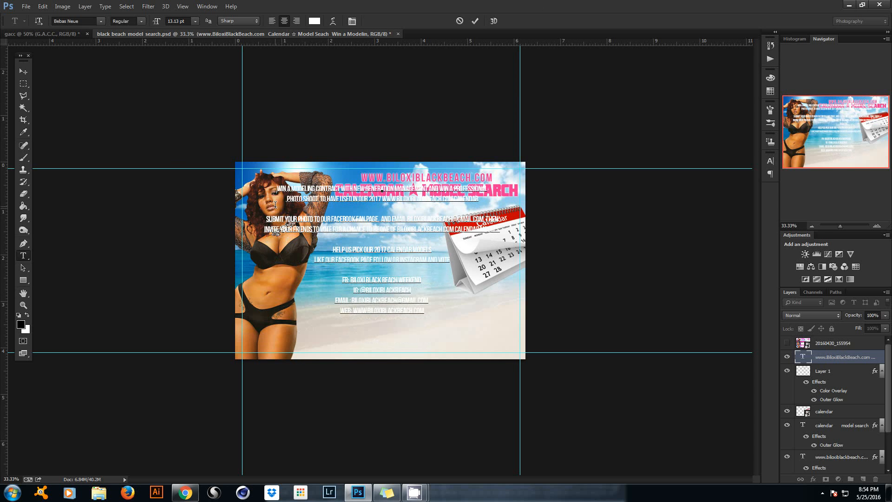
click(475, 21)
Colour the body text dark red 740808 and move the block down about 100 px.
click(315, 21)
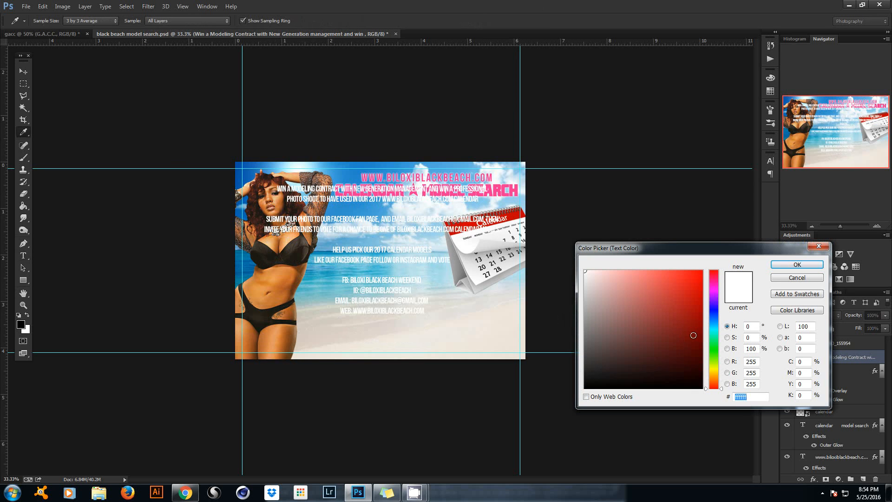
text(740808)
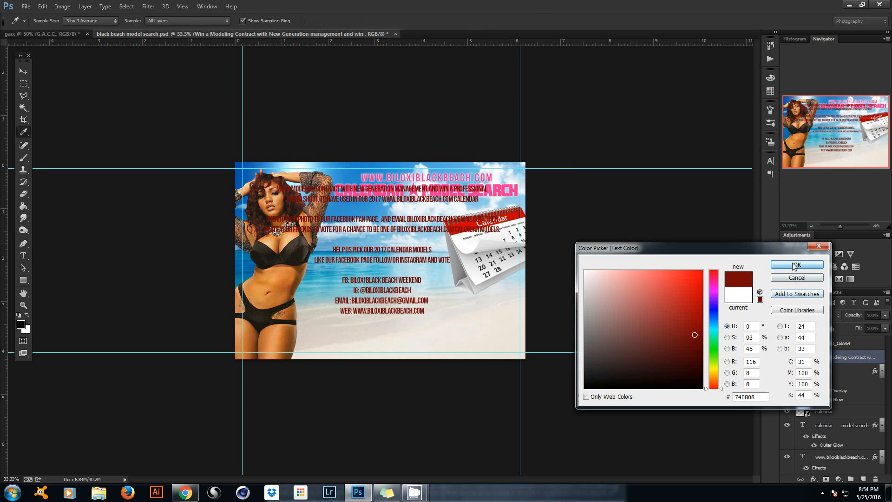
click(796, 265)
click(23, 71)
drag(275, 200, 303, 258)
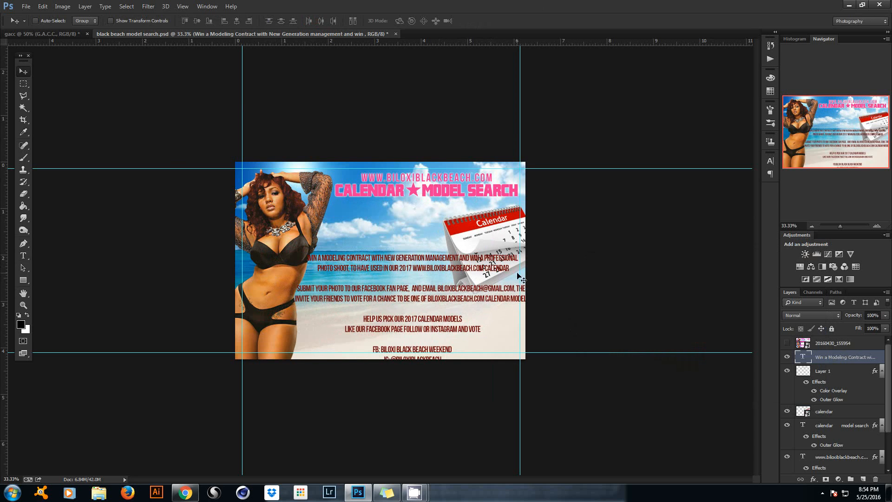
Compare against the reference flyer, then hide both the reference image and the body copy.
click(788, 343)
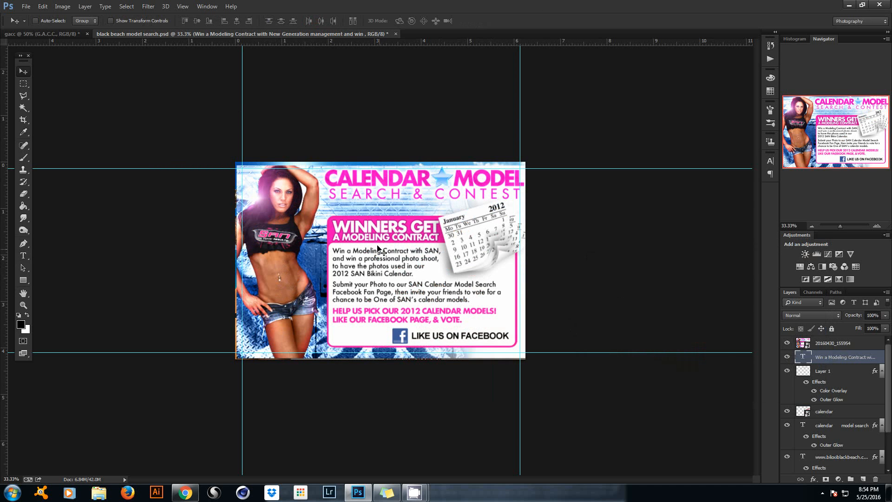
click(787, 357)
click(788, 344)
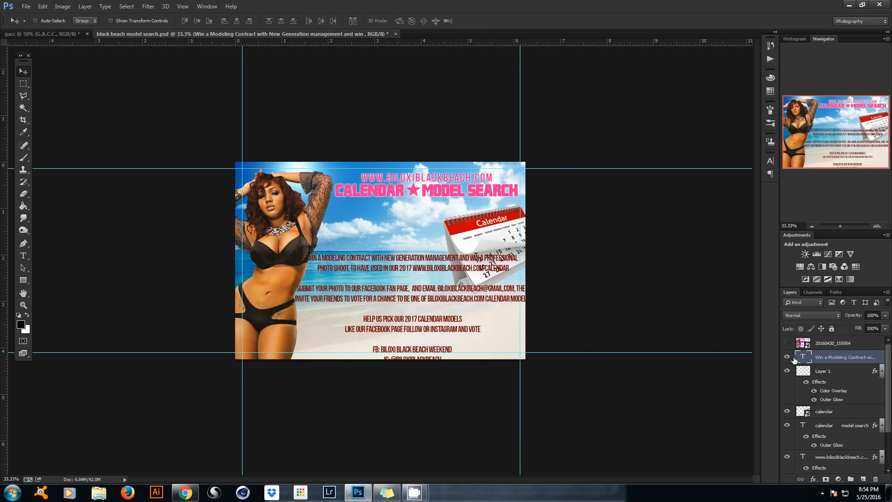
click(787, 357)
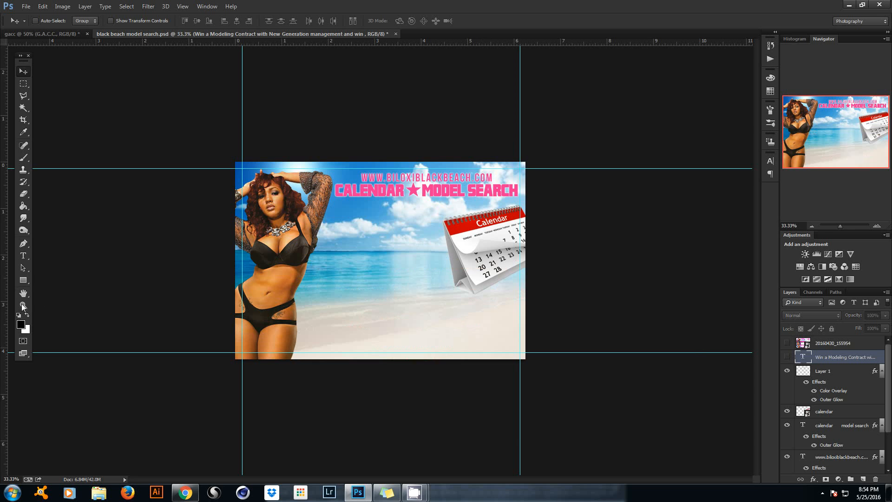
Draw a rounded rectangle with 30 px corners across the flyer's lower right.
click(22, 280)
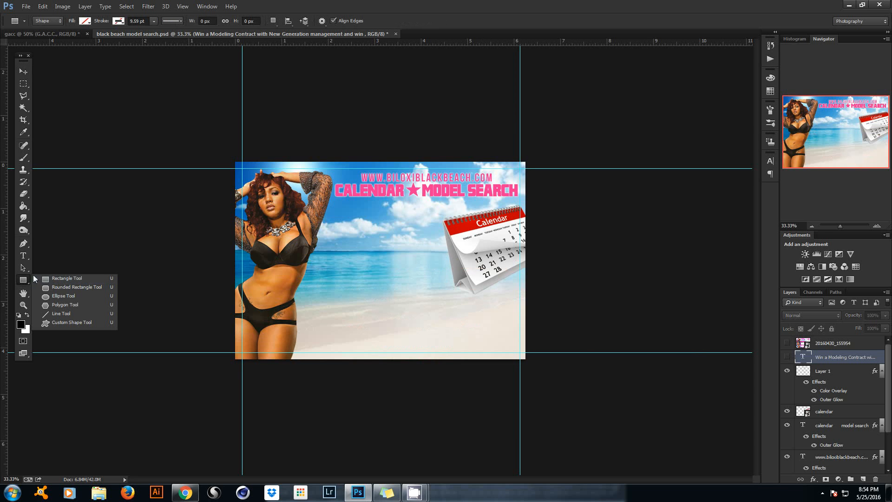
click(63, 287)
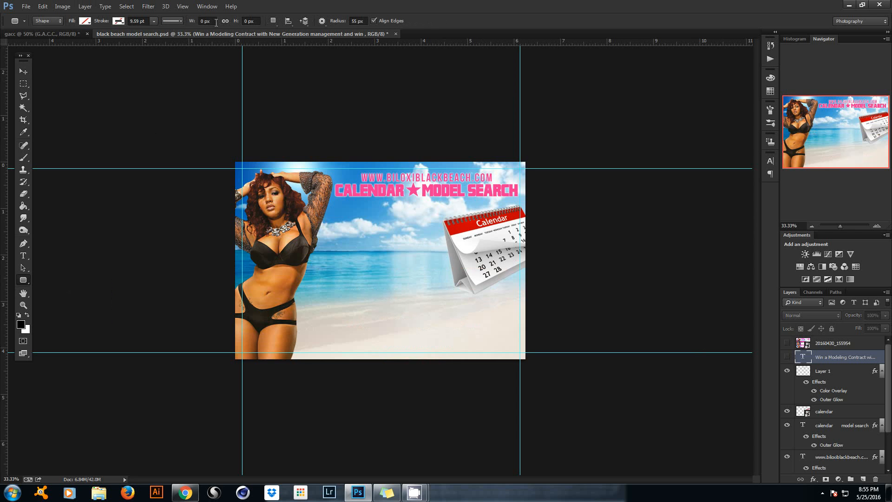
click(355, 20)
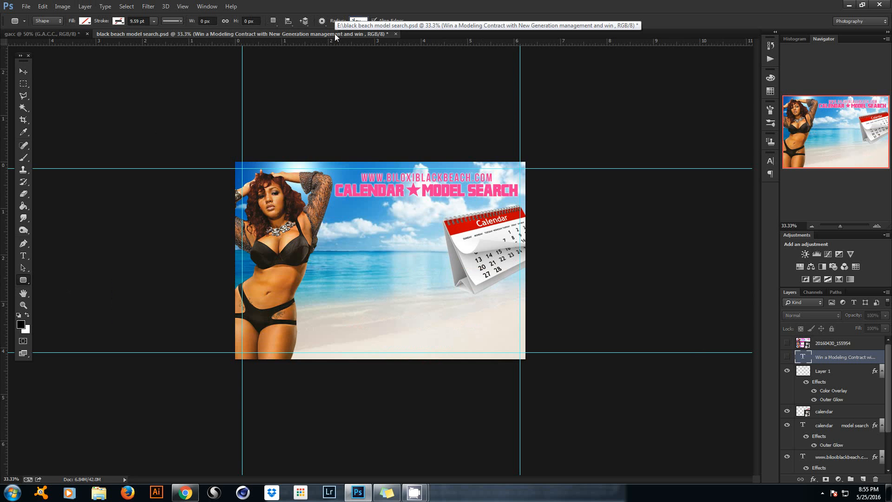
key(Return)
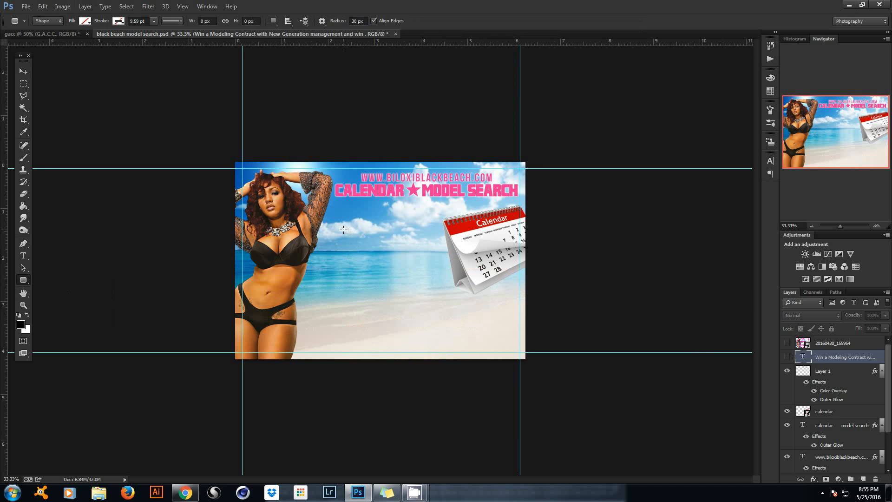
drag(345, 232, 515, 344)
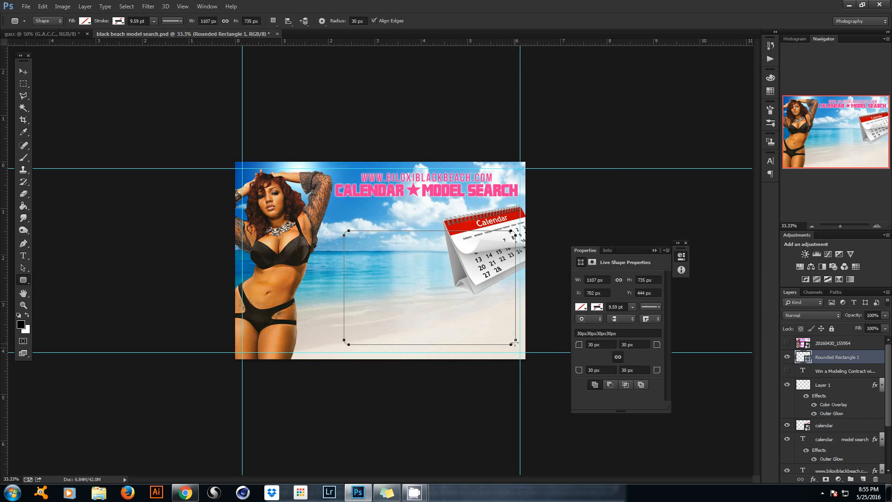
Fill the panel with the heading's sampled pink and move its layer beneath the calendar.
click(582, 307)
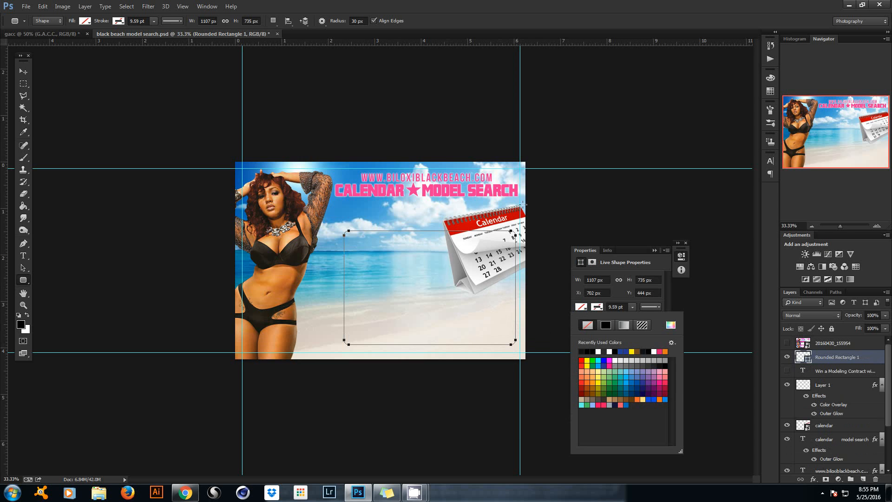
click(671, 327)
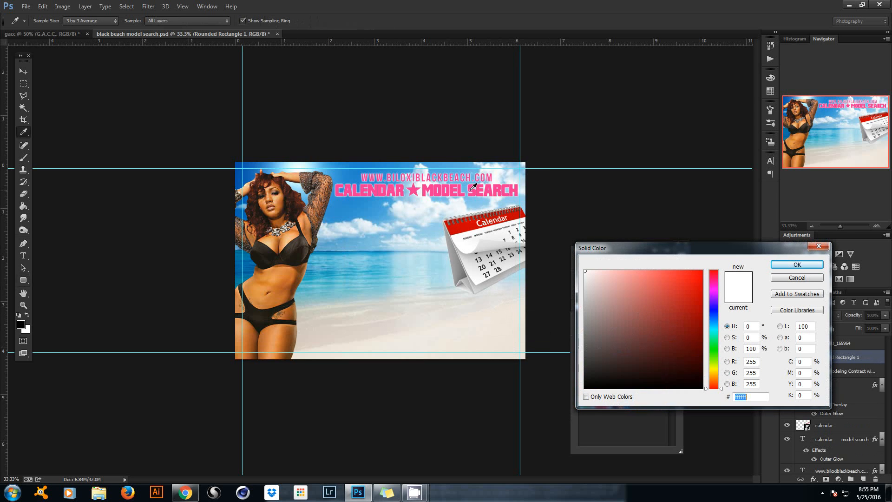
click(474, 187)
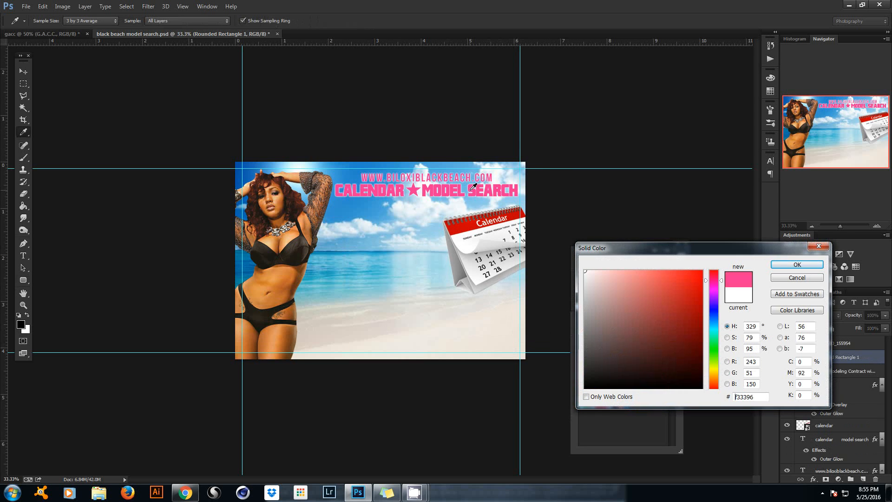
click(784, 267)
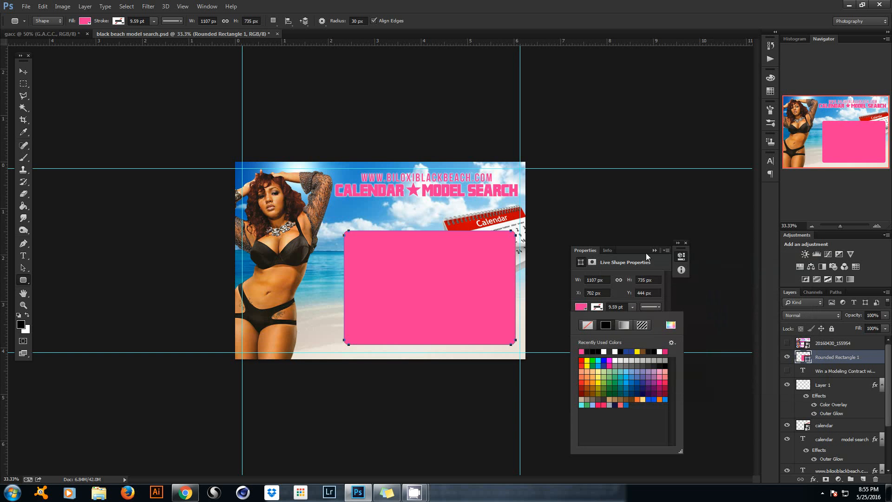
click(653, 251)
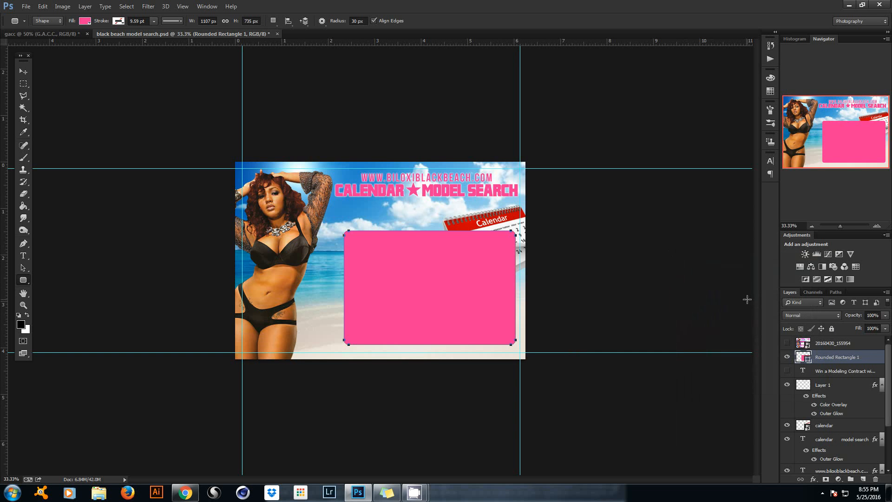
drag(877, 358, 866, 430)
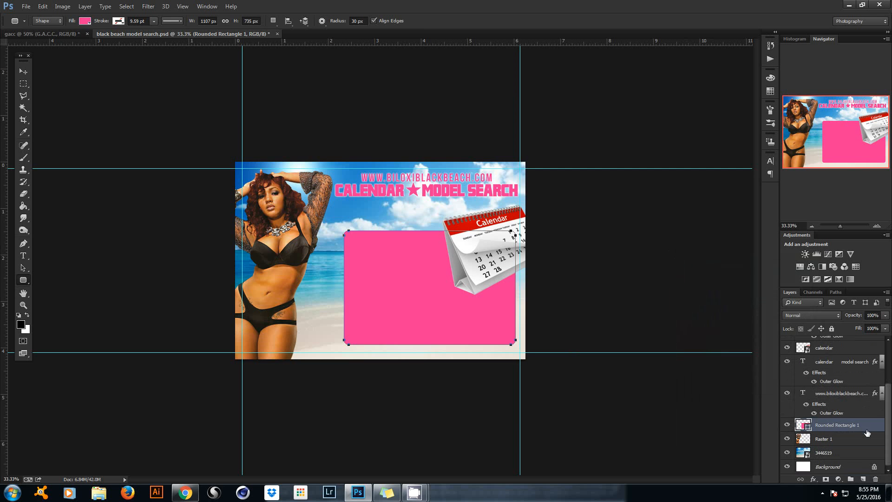
click(23, 71)
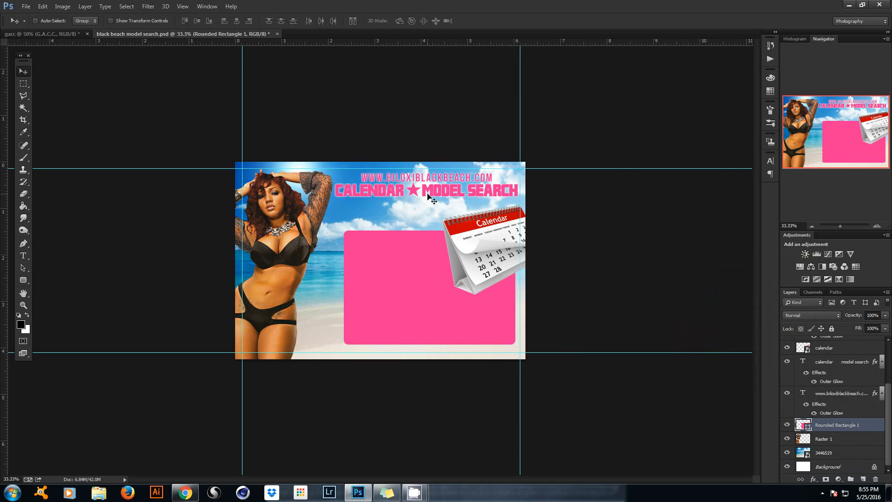
Duplicate the pink panel, then scale the copy down slightly and lower its top edge.
key(ctrl+j)
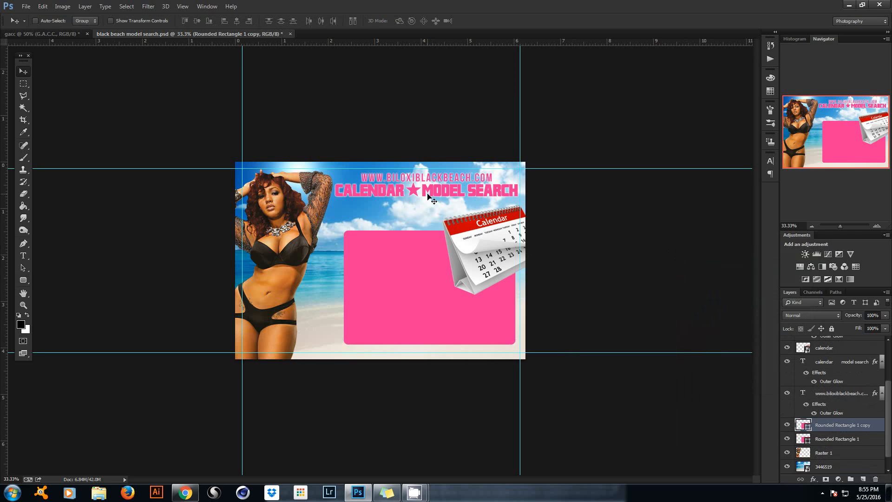
key(ctrl+t)
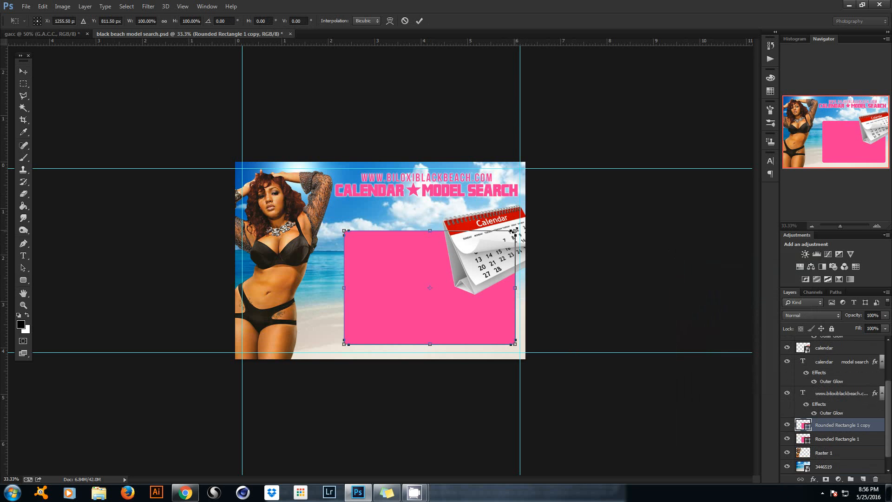
drag(514, 231, 510, 234)
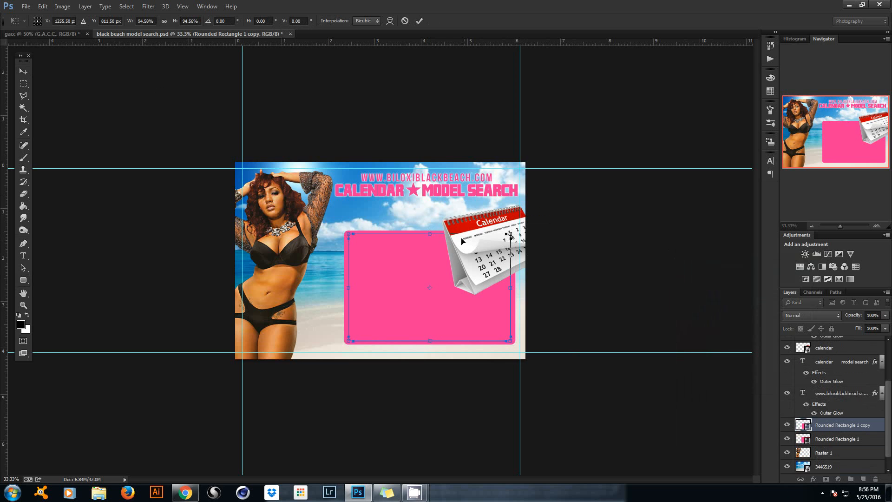
drag(429, 234, 427, 275)
click(419, 20)
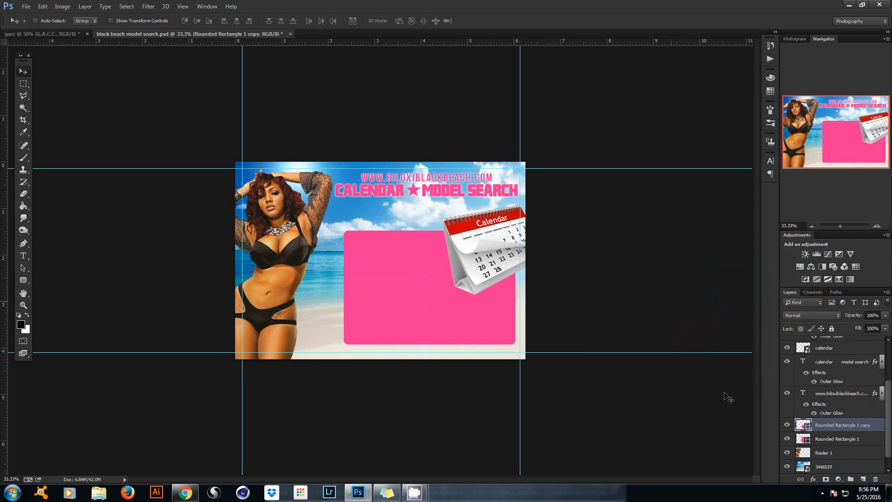
Give the panel copy a white #ffffff Color Overlay effect.
double_click(870, 432)
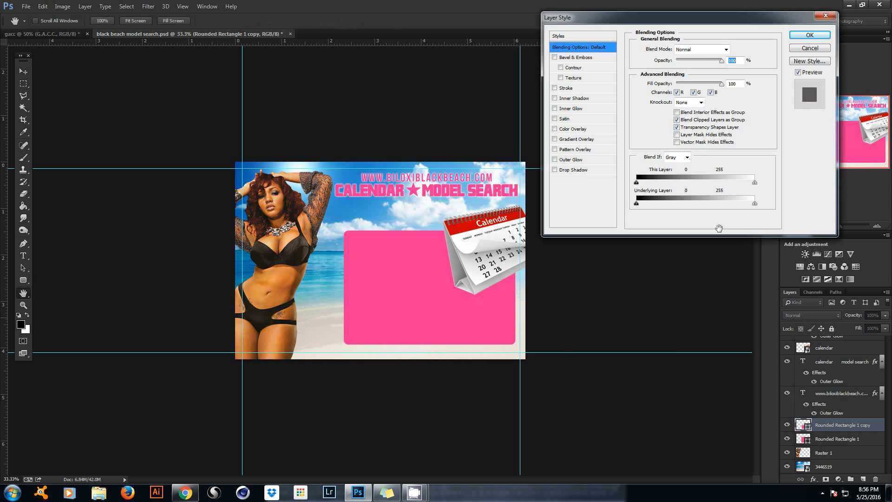
click(555, 129)
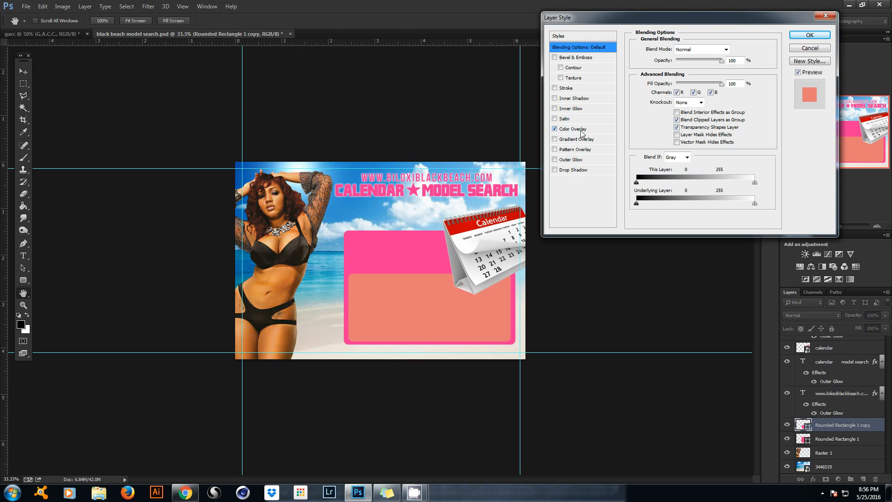
click(583, 130)
click(733, 49)
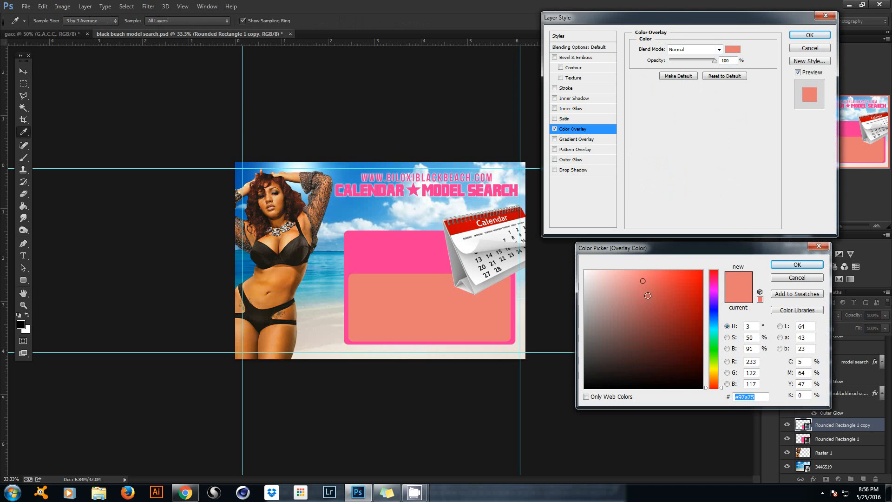
text(ffffff)
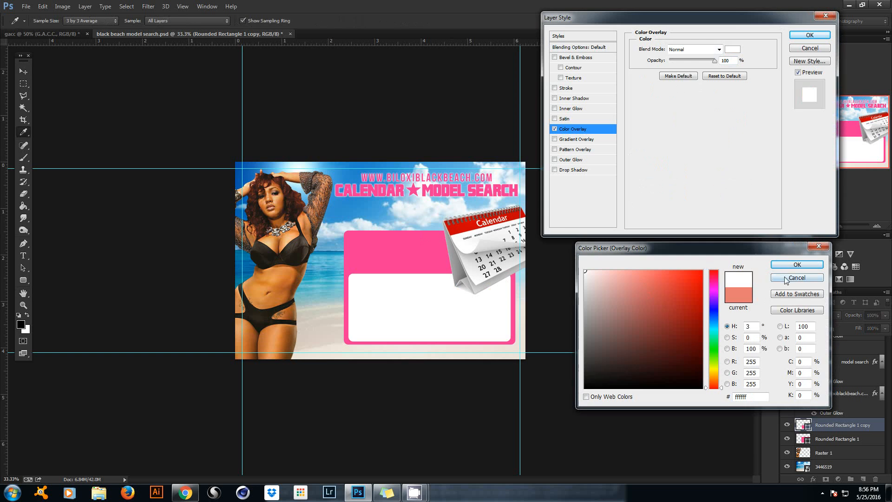
click(790, 266)
click(809, 35)
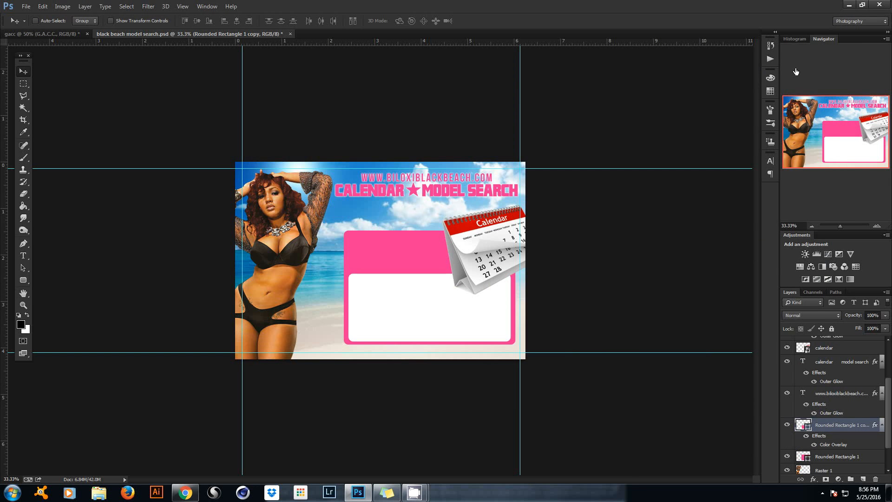
Nudge the white inner box slightly upward.
key(ctrl+t)
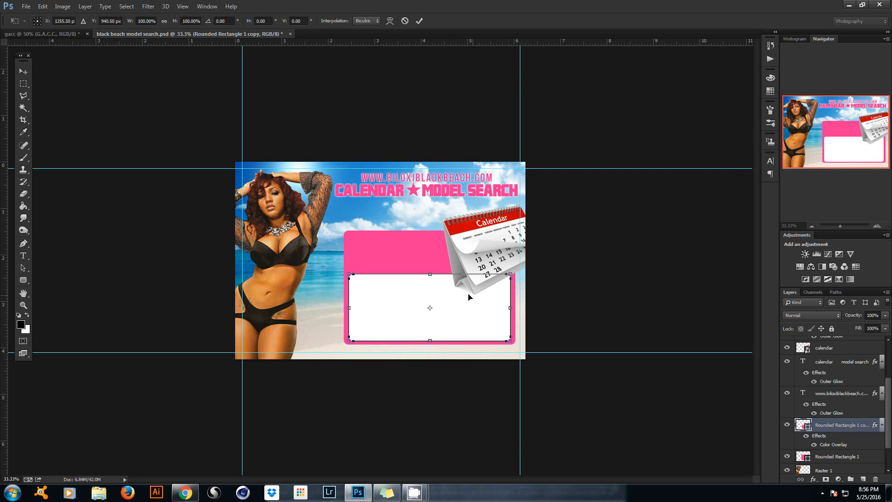
key(Return)
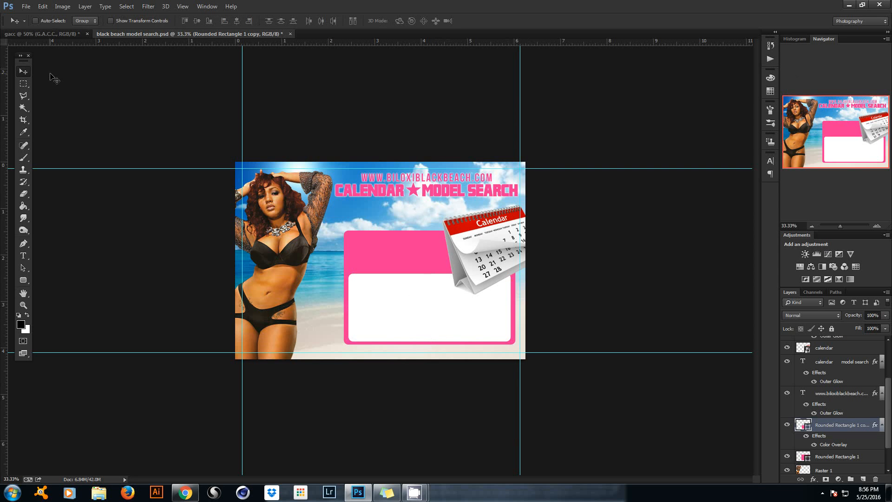
key(Up)
key(Up)
key(Up)
key(Up)
key(Up)
key(Up)
key(Up)
key(Up)
key(Up)
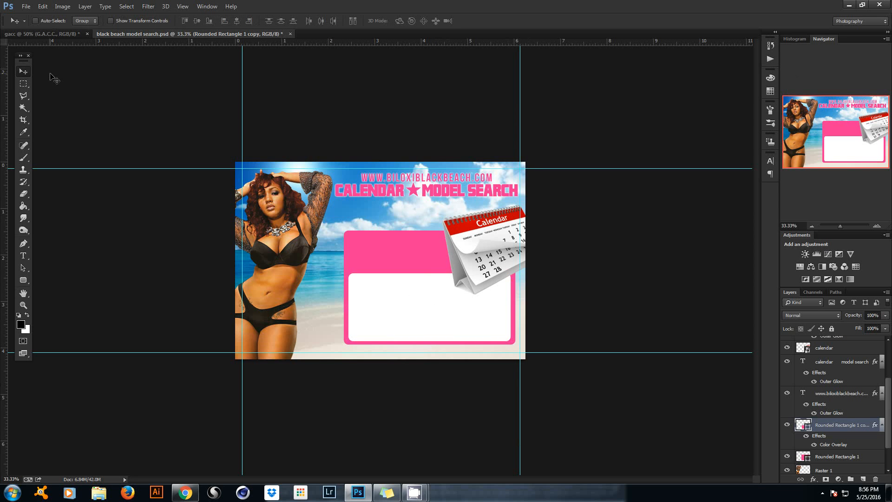
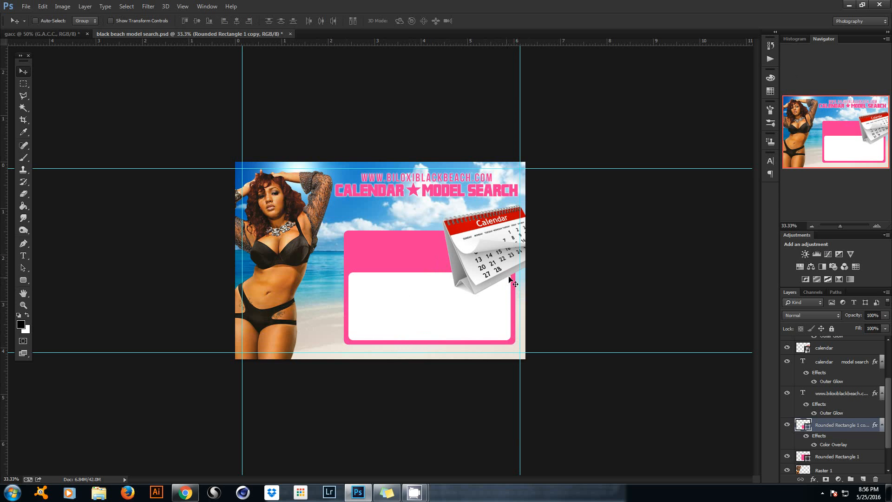
Add a text line reading 'WIN A MODELING CONTRACT' under the headline.
click(23, 256)
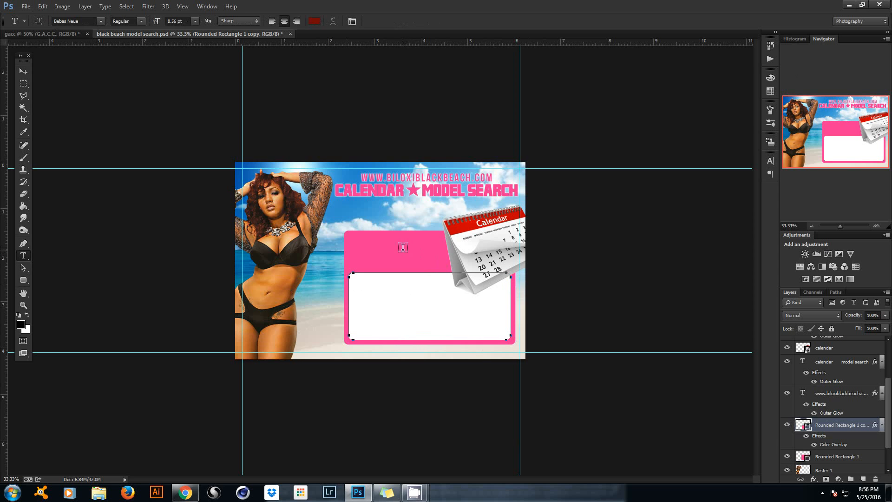
click(367, 212)
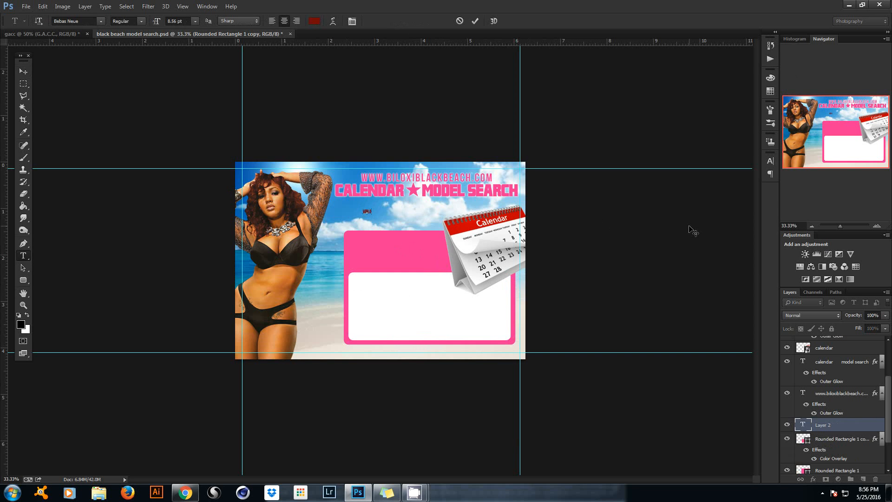
text(WIN A MODELING CONTRACT)
click(475, 21)
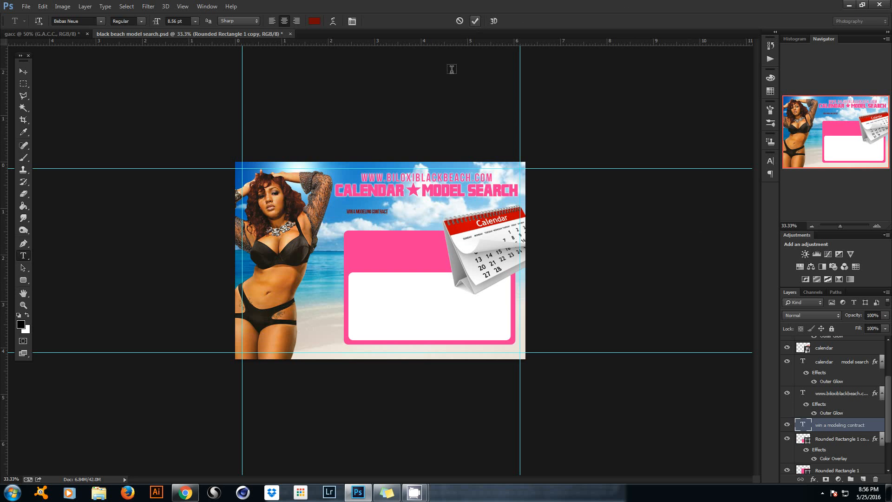
Delete the A and break the text after WIN onto two lines.
click(377, 208)
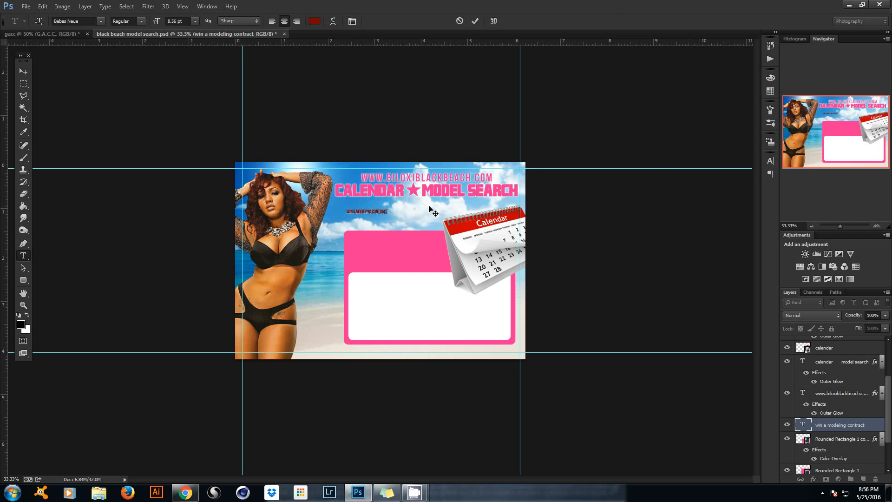
key(BackSpace)
key(Return)
key(BackSpace)
key(Return)
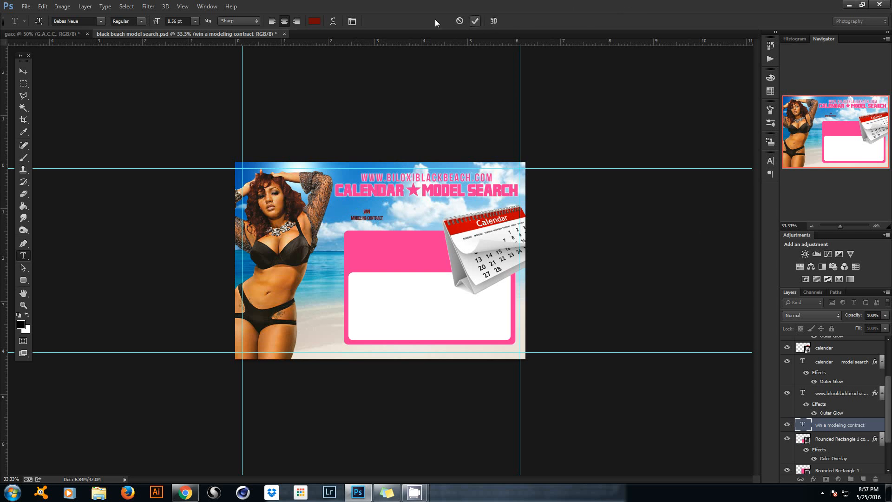
Make the text white #ffffff and scale it up into the pink panel.
click(314, 21)
click(585, 271)
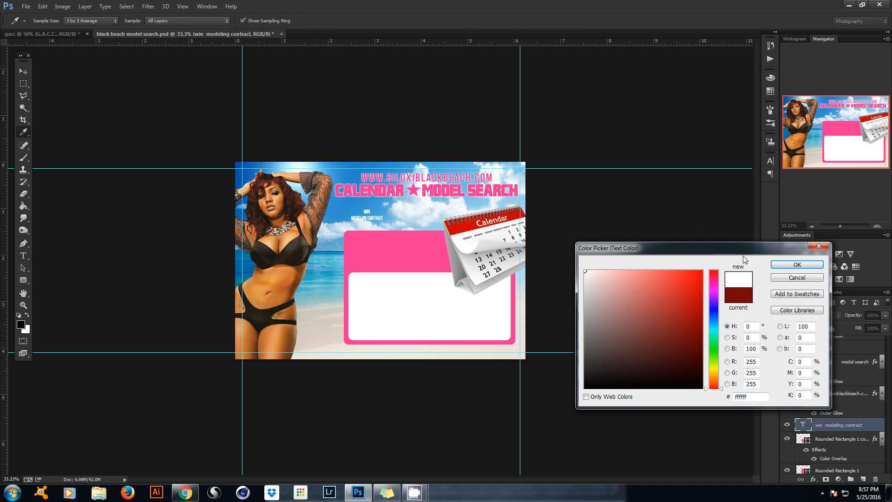
click(789, 264)
key(ctrl+t)
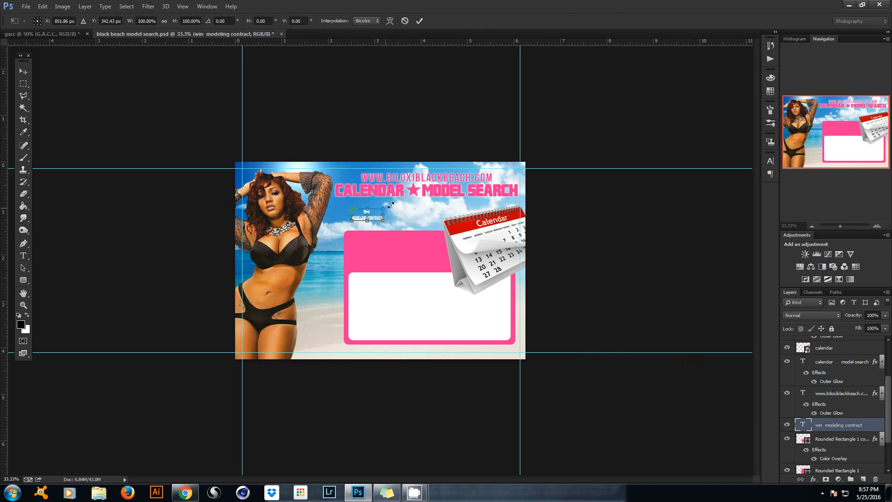
drag(387, 212, 429, 247)
click(418, 20)
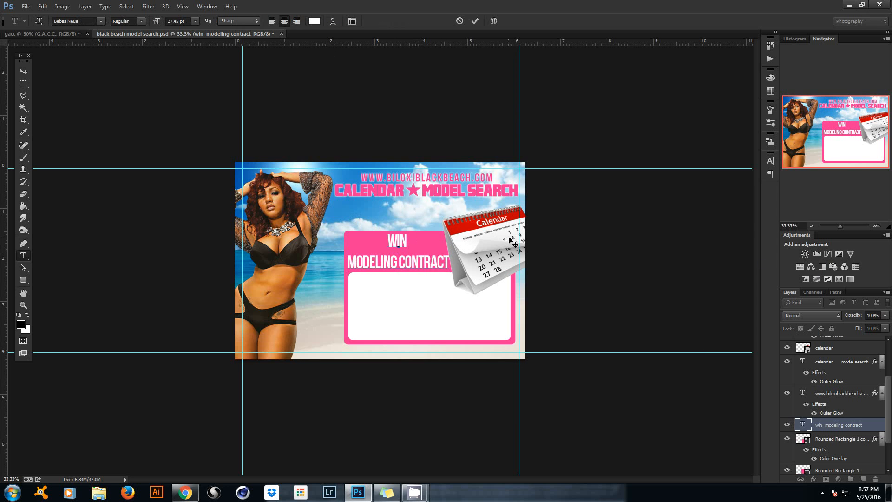
Add the A back so the panel text reads WIN A over MODELING CONTRACT.
text(A)
click(475, 21)
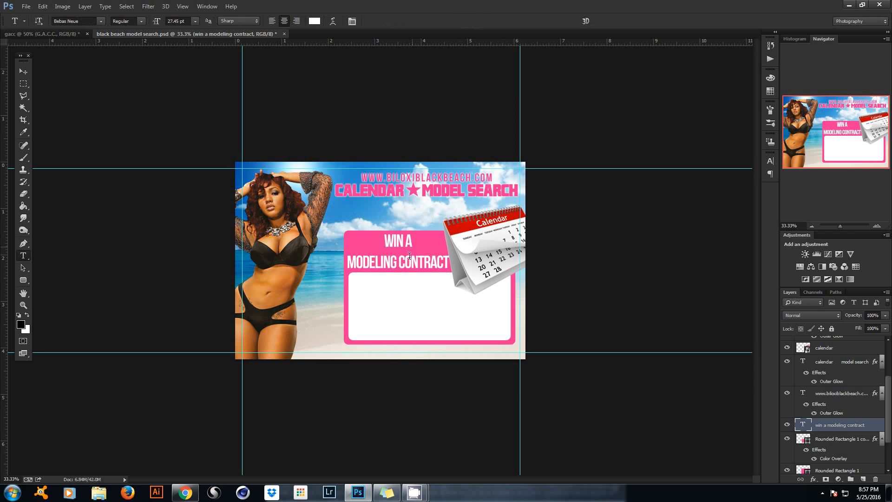
drag(449, 262, 348, 264)
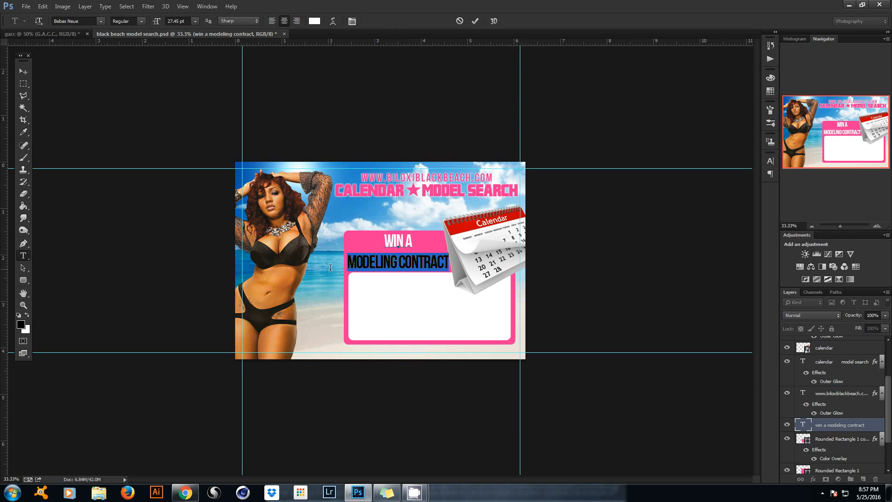
click(475, 21)
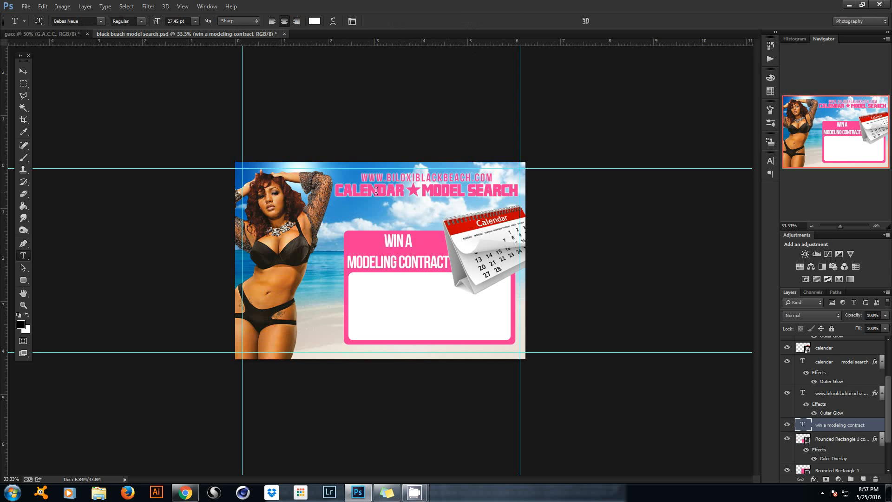
click(427, 192)
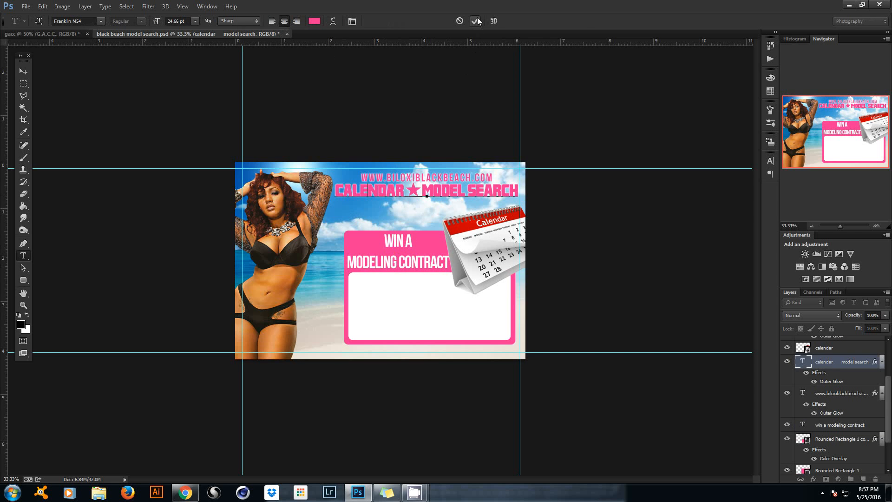
click(476, 20)
click(397, 263)
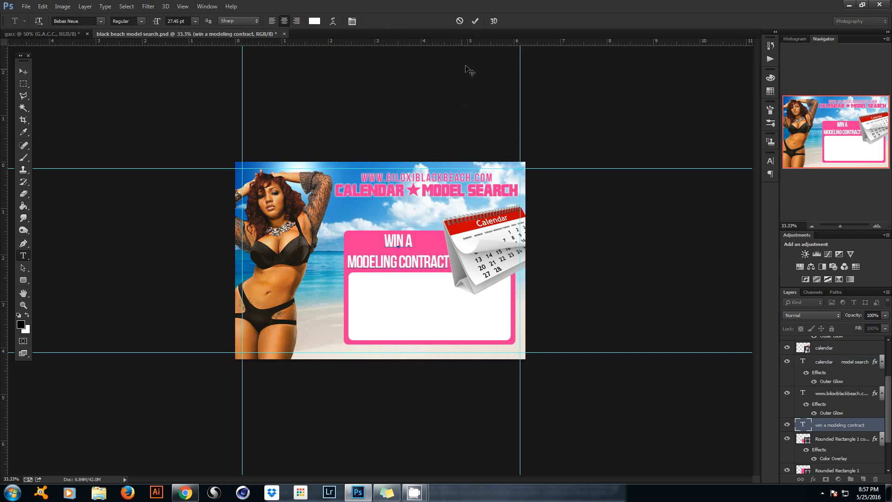
click(475, 21)
Set the panel text's font to Franklin M54.
click(95, 21)
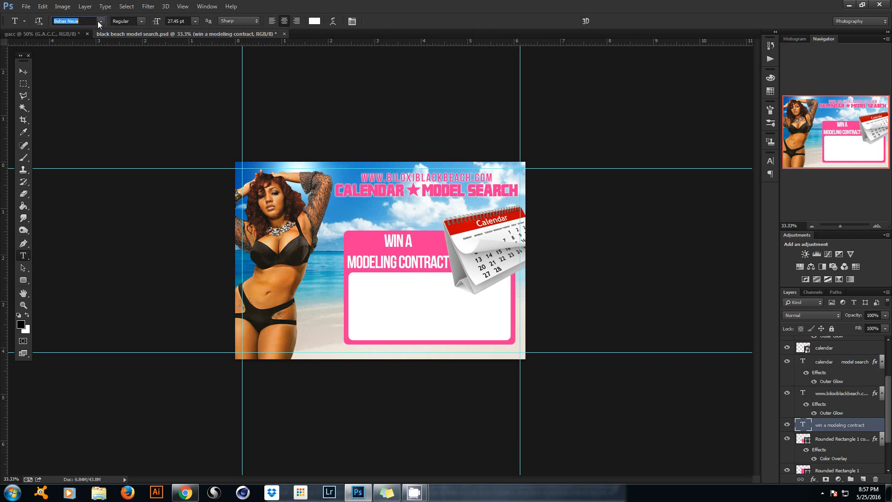
text(Franklin M54)
key(Return)
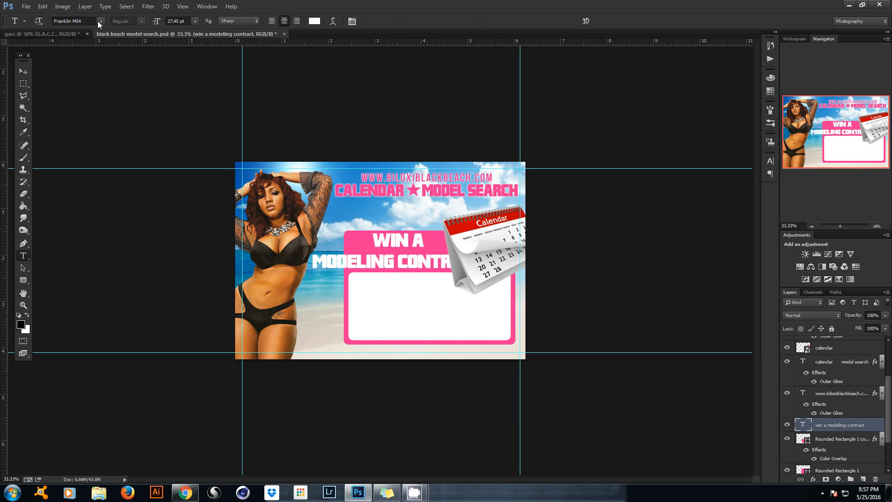
Rewrap the text as WIN A MODELING over CONTRACT.
click(400, 257)
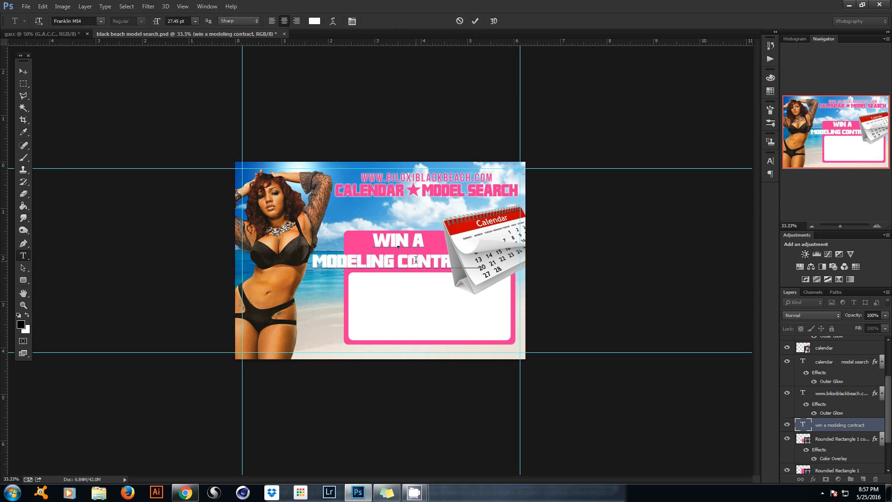
drag(484, 264, 292, 265)
click(323, 258)
key(BackSpace)
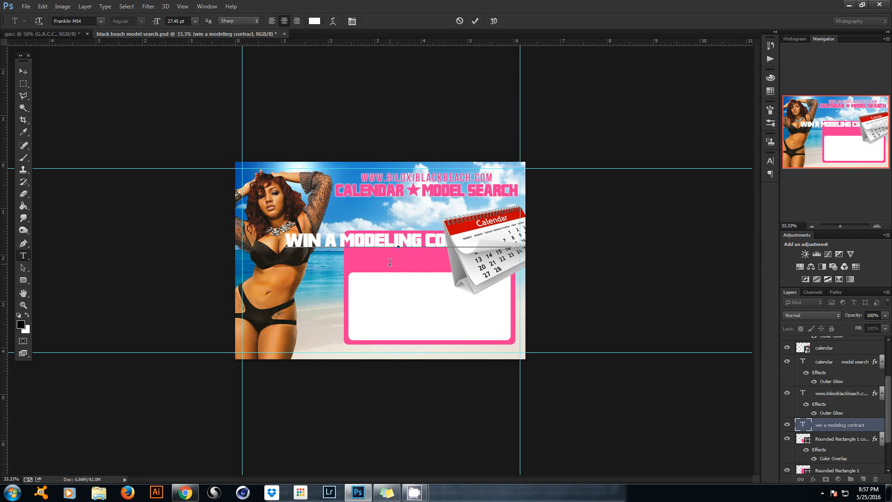
key(Delete)
key(Return)
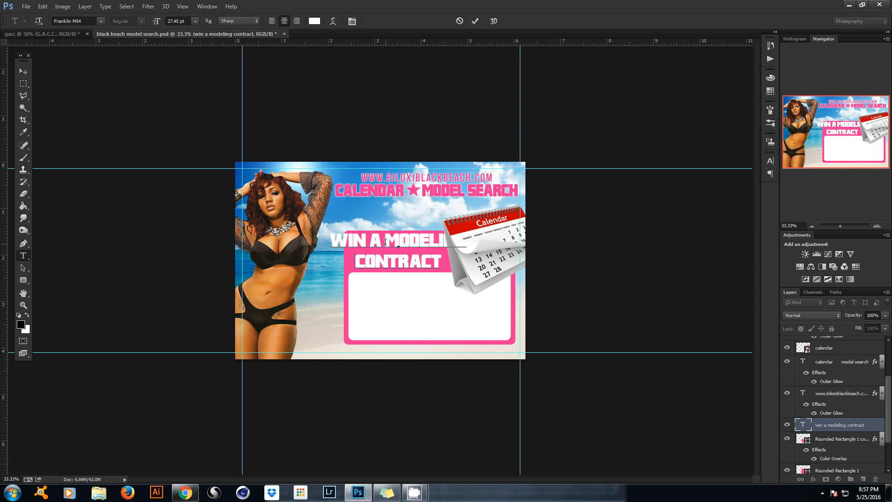
Shrink the WIN A MODELING line to 18.45 pt.
drag(469, 243, 321, 243)
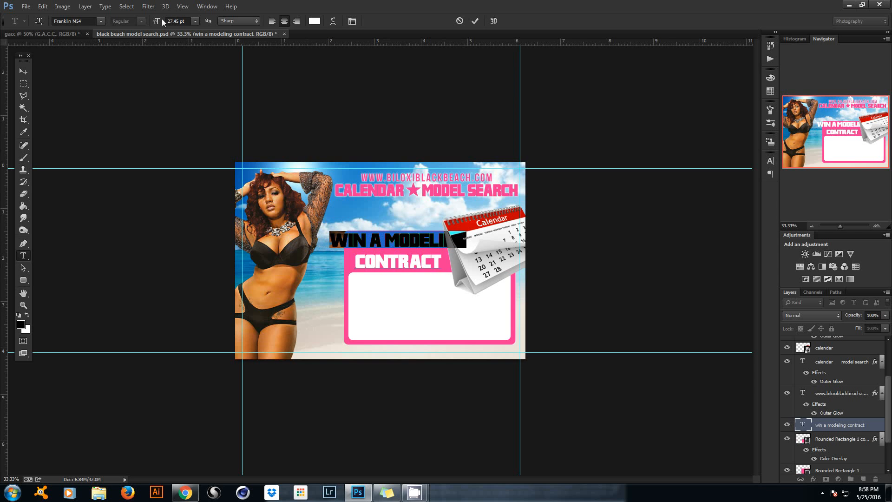
drag(158, 23, 154, 23)
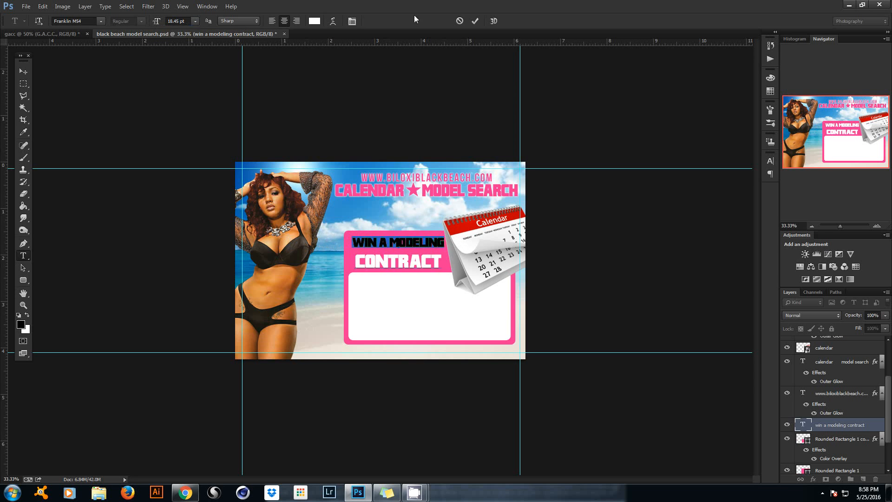
click(474, 21)
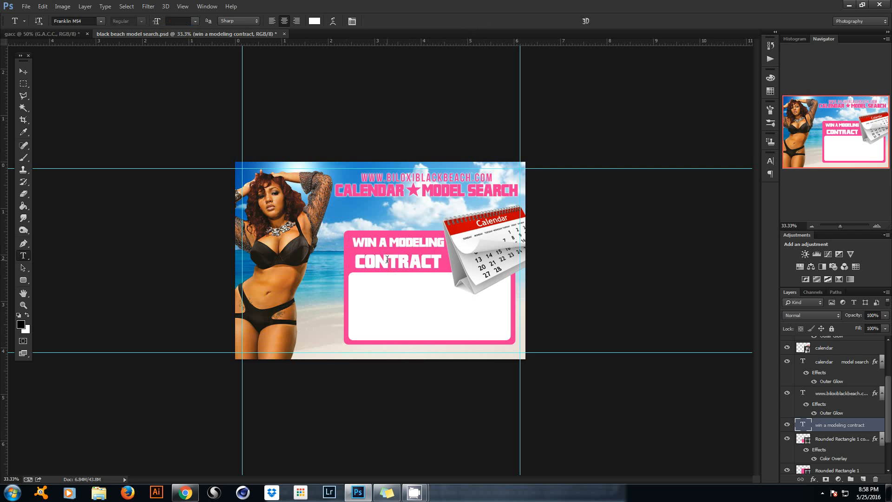
click(361, 260)
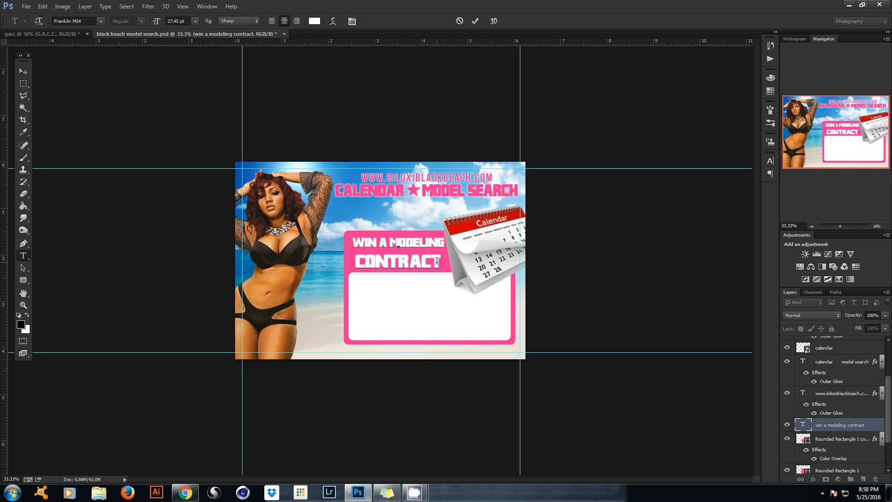
click(475, 21)
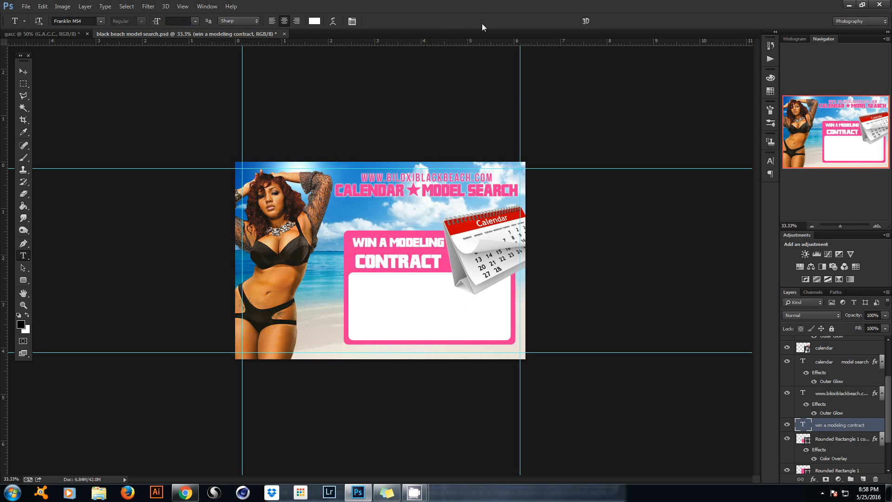
Rewrite the heading to read WINNERS GET A over MODELING CONTRACT.
drag(890, 415, 890, 365)
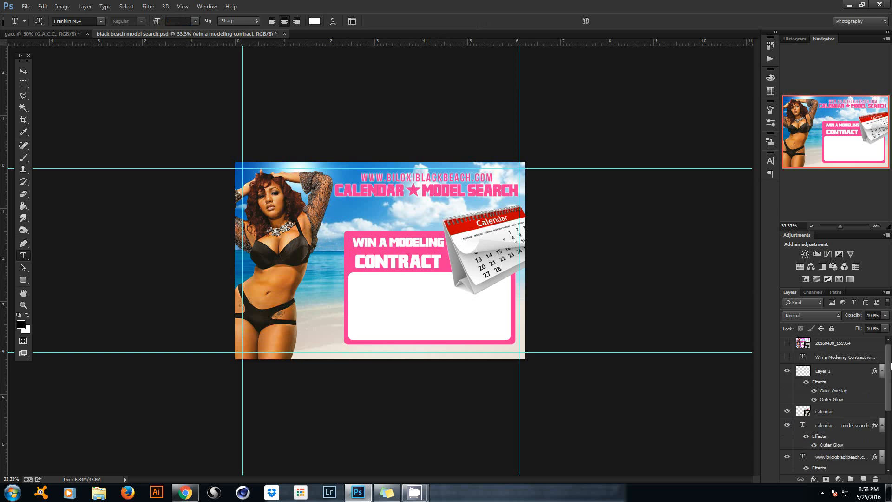
click(787, 343)
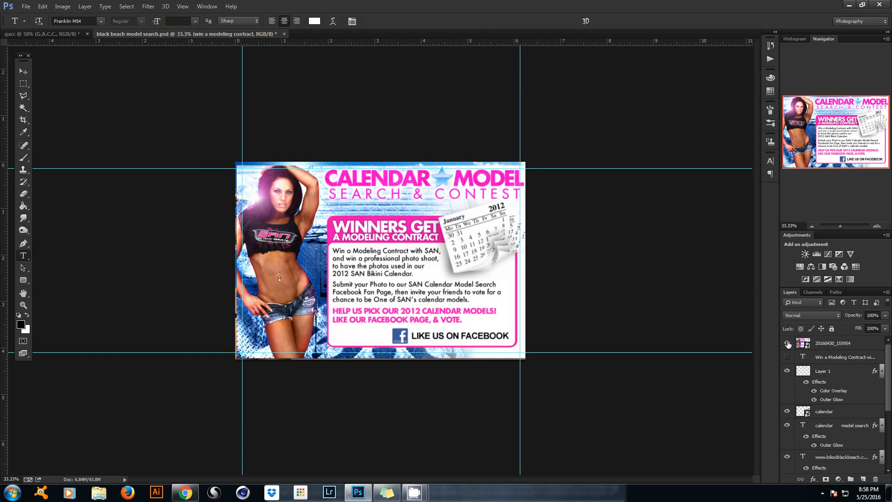
click(788, 343)
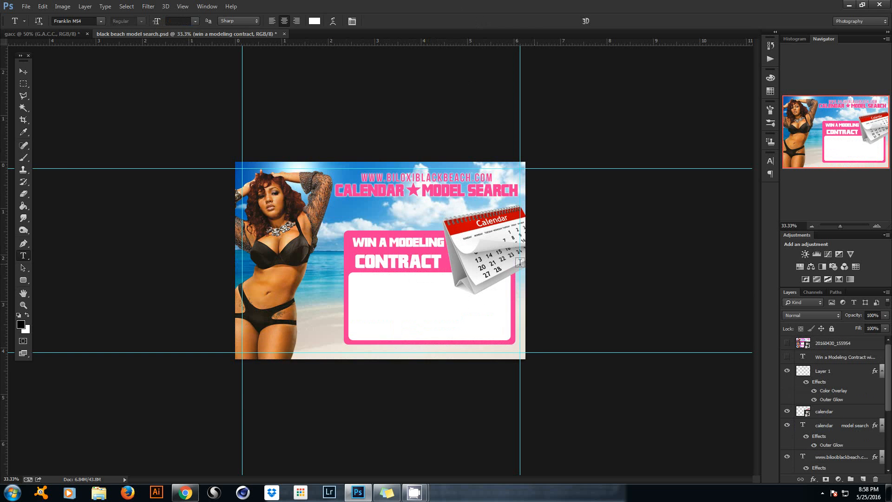
click(386, 240)
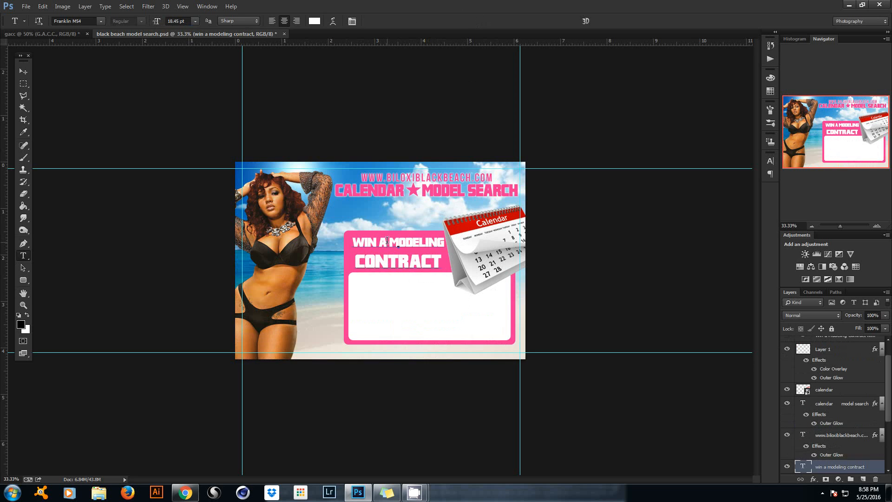
drag(384, 240, 525, 242)
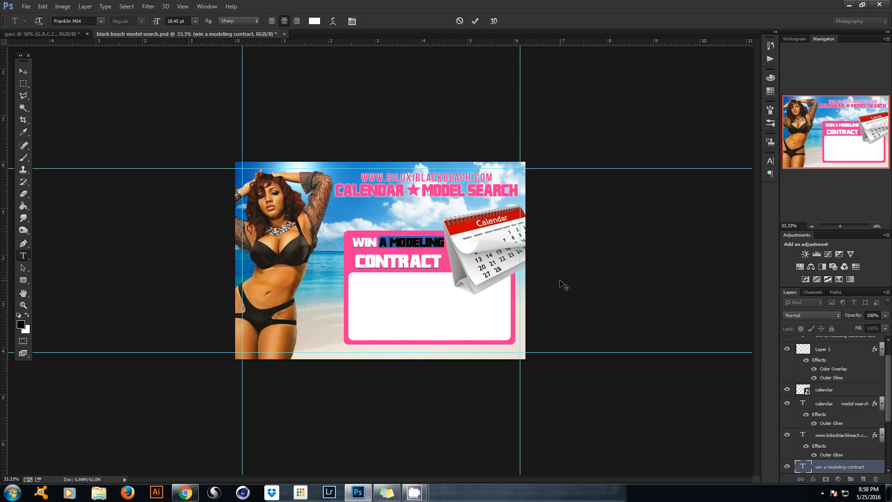
key(BackSpace)
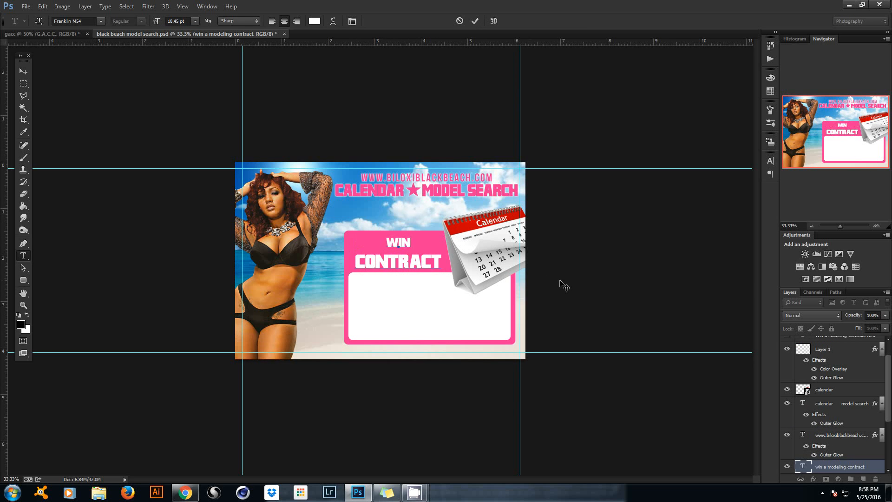
text(ners get a)
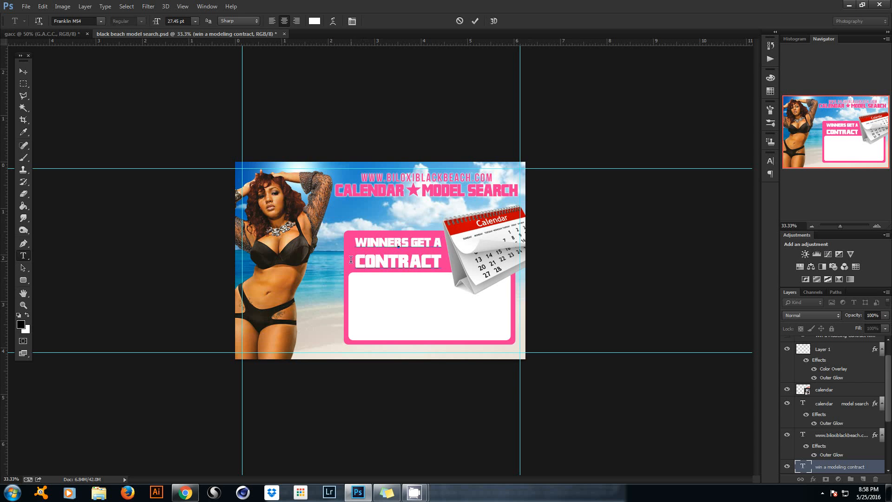
text(modeling)
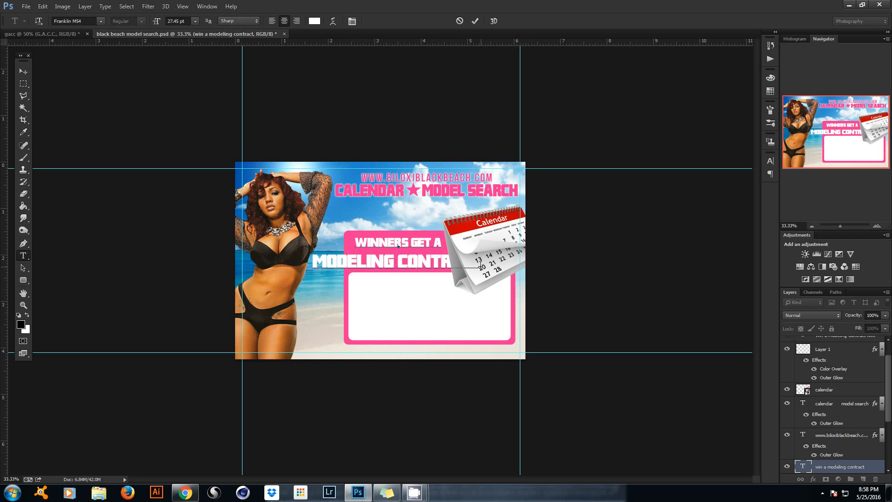
Set the MODELING CONTRACT line to 14.45 pt and bring up the character settings.
drag(481, 266, 272, 263)
drag(158, 21, 152, 21)
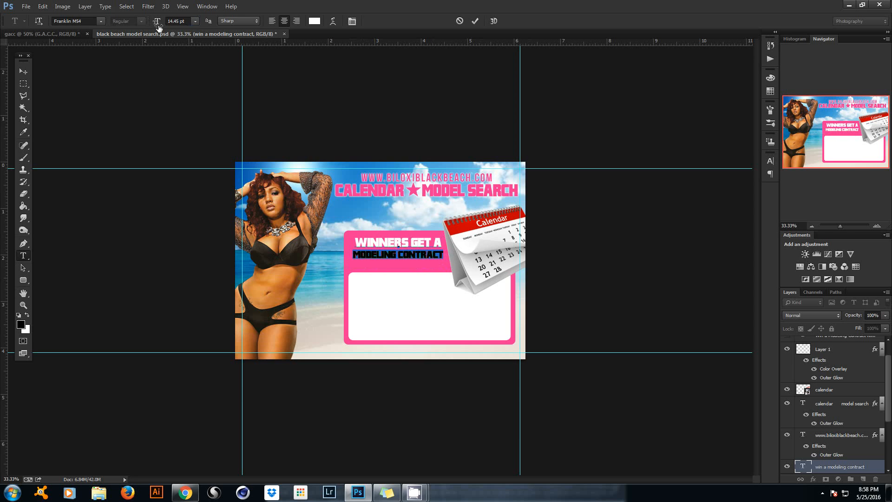
click(387, 242)
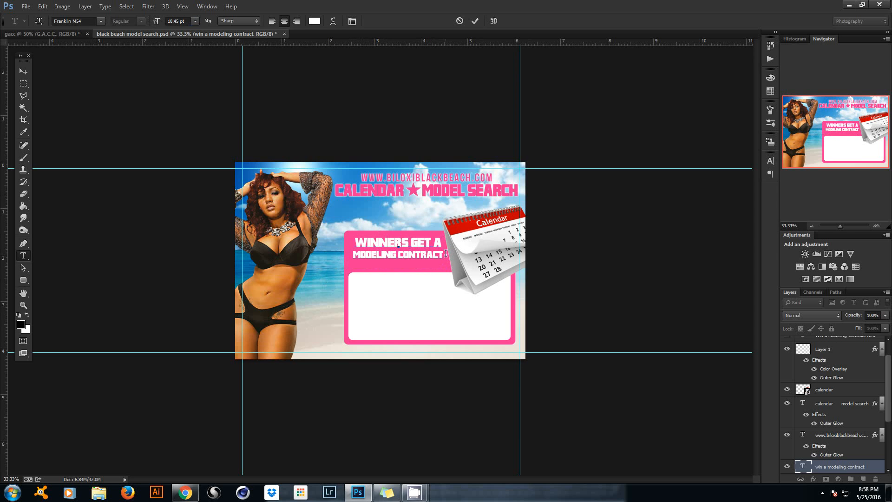
drag(445, 253, 344, 254)
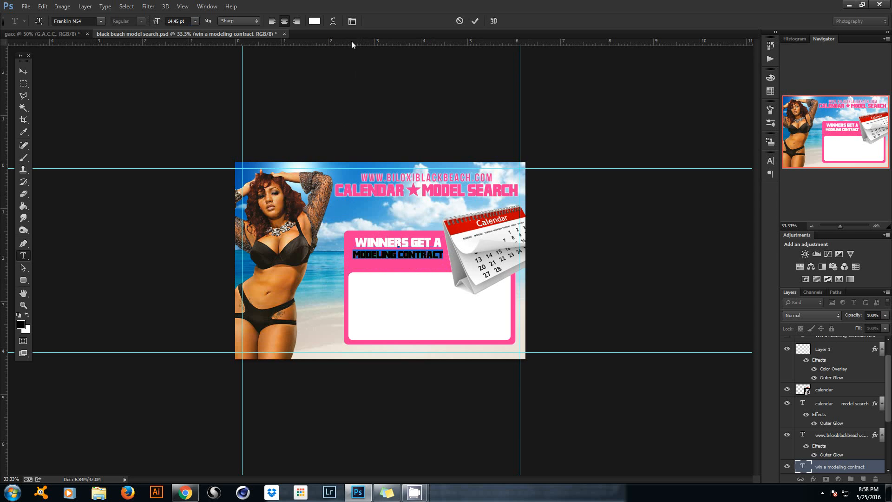
click(353, 22)
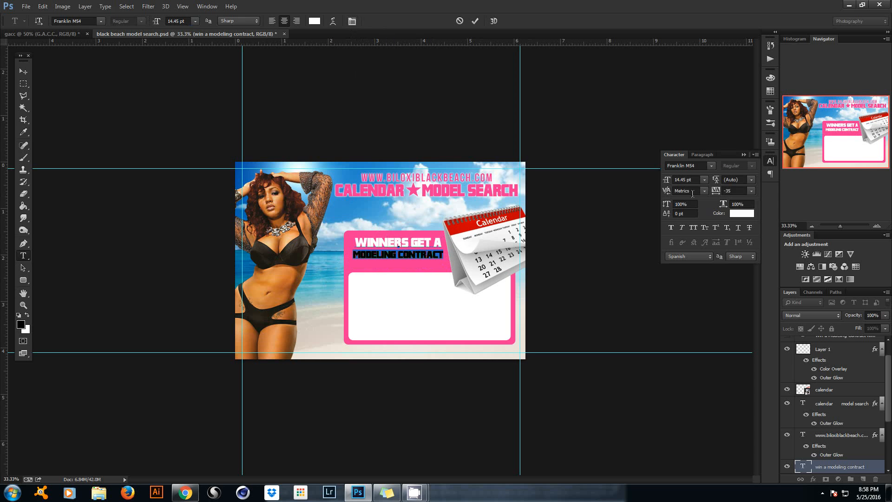
Tighten the heading's leading to 10 pt and commit the text edit.
drag(716, 180, 723, 179)
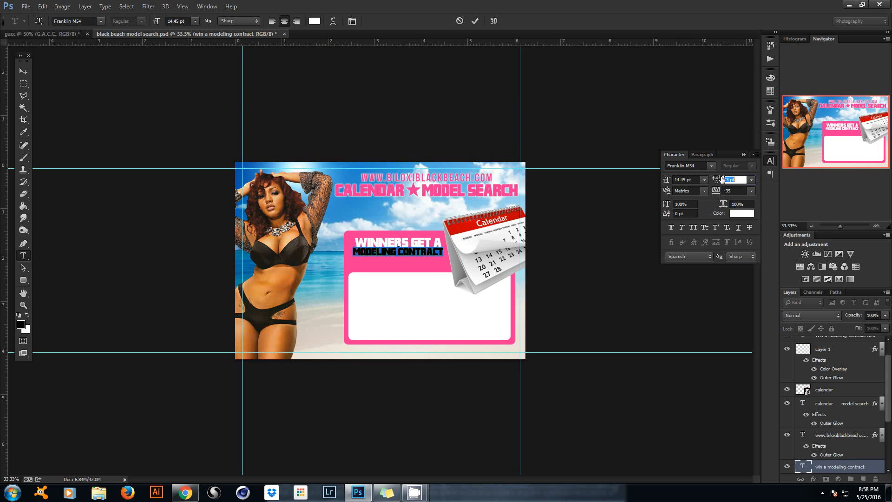
click(744, 155)
click(475, 21)
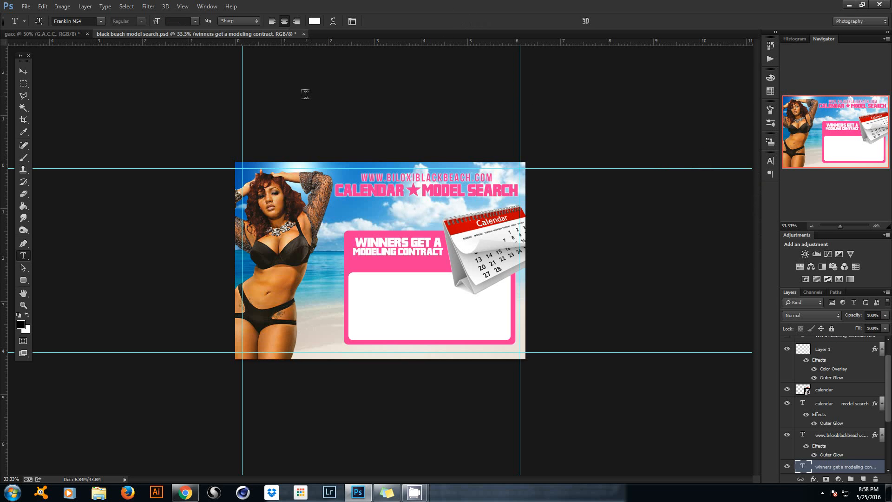
click(24, 72)
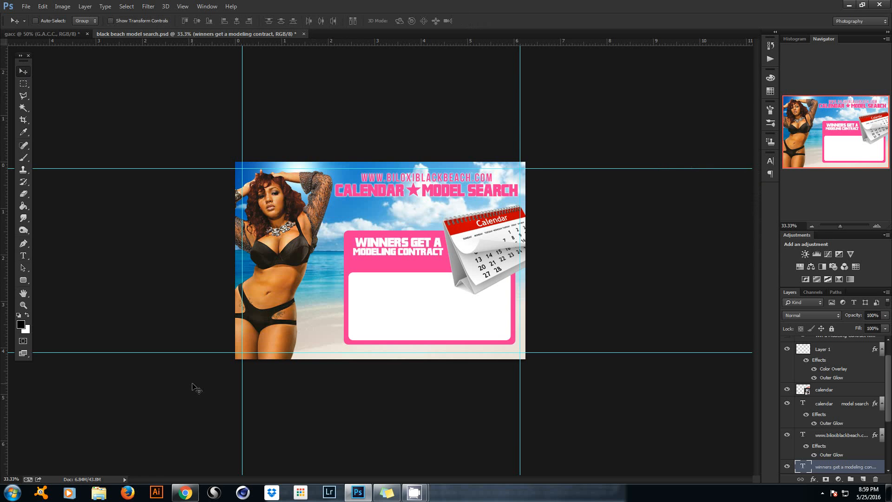
Scale up the WINNERS GET A MODELING CONTRACT heading.
key(ctrl+t)
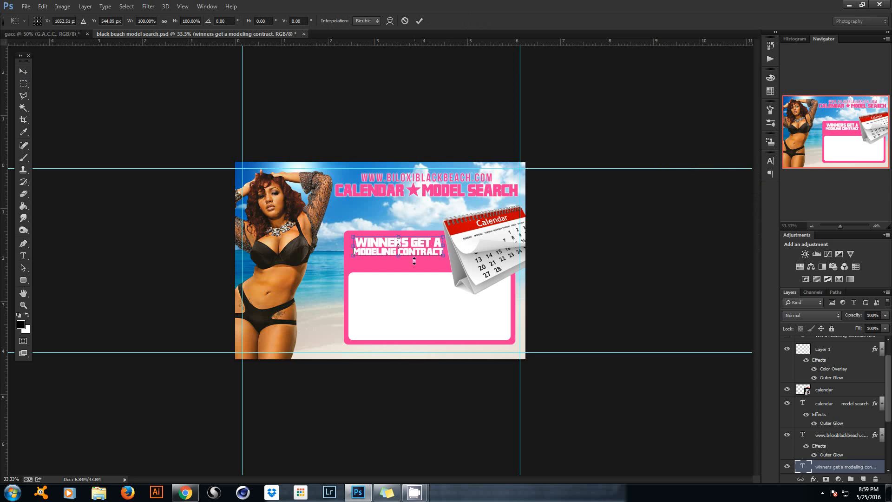
drag(417, 247, 460, 270)
click(418, 21)
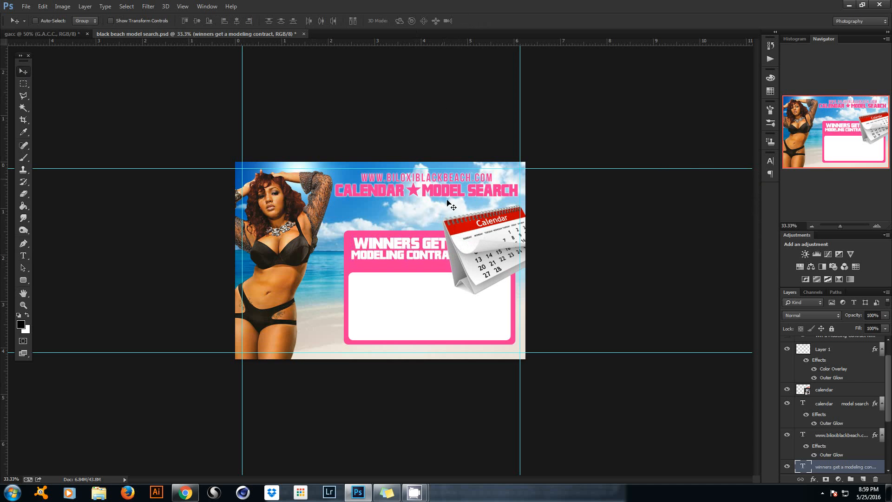
Move the calendar graphic further right, then select the Rounded Rectangle 1 copy white box.
right_click(483, 253)
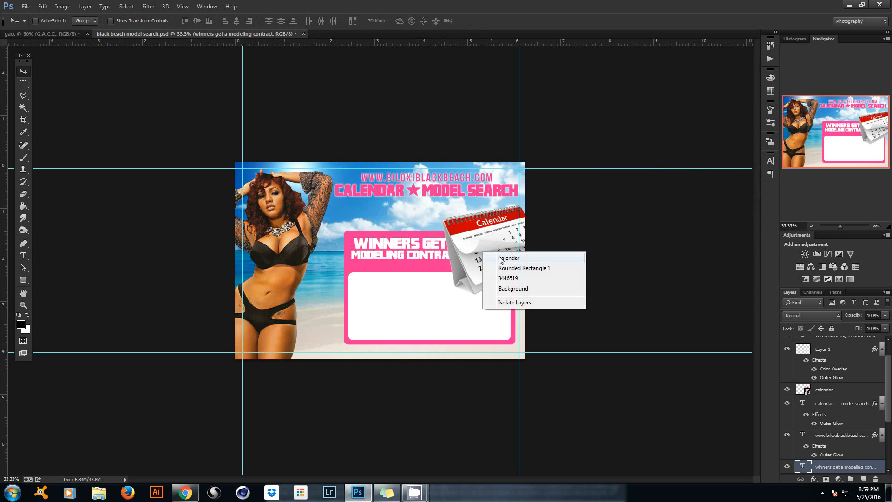
click(503, 259)
drag(503, 232, 517, 235)
right_click(385, 285)
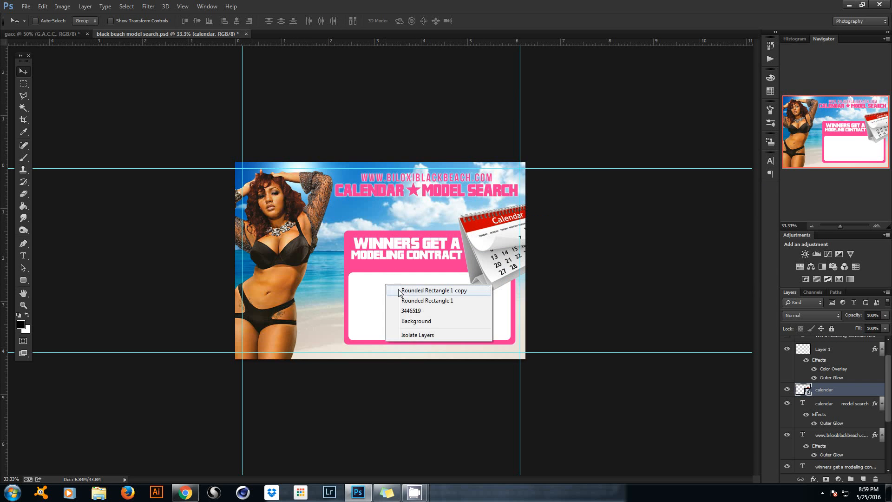
click(403, 292)
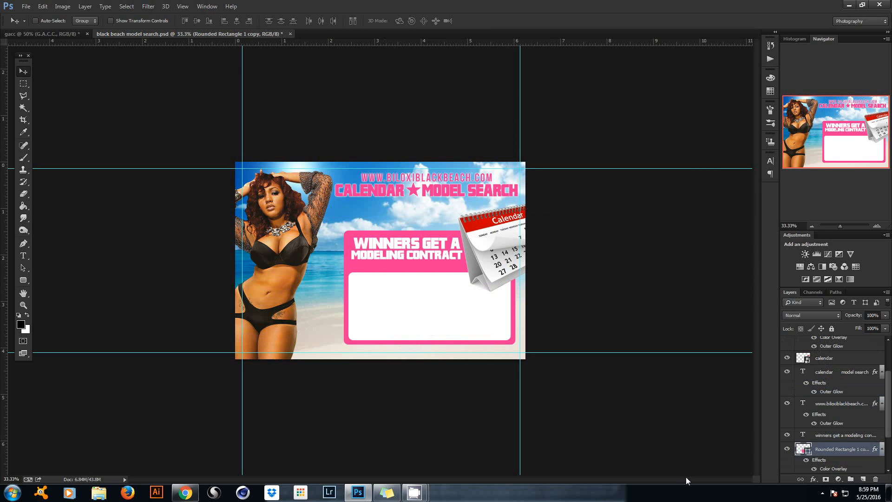
key(ctrl+t)
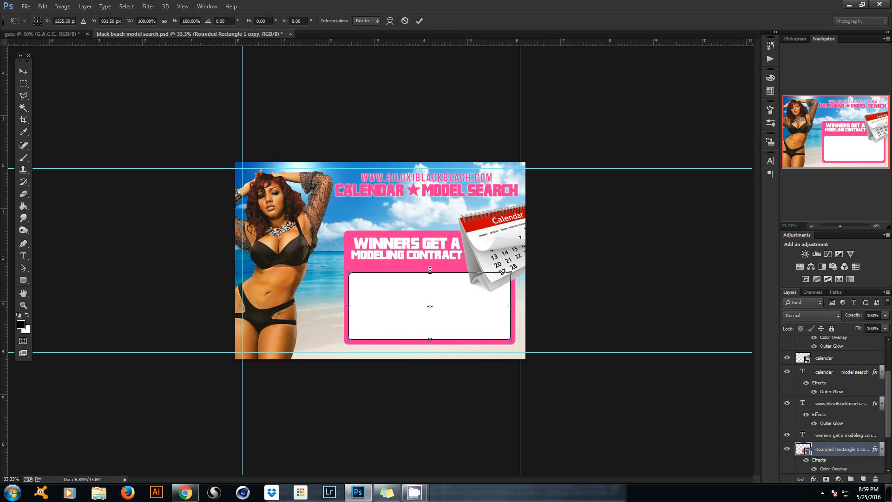
Make the white box taller by raising its top edge.
drag(430, 271, 431, 263)
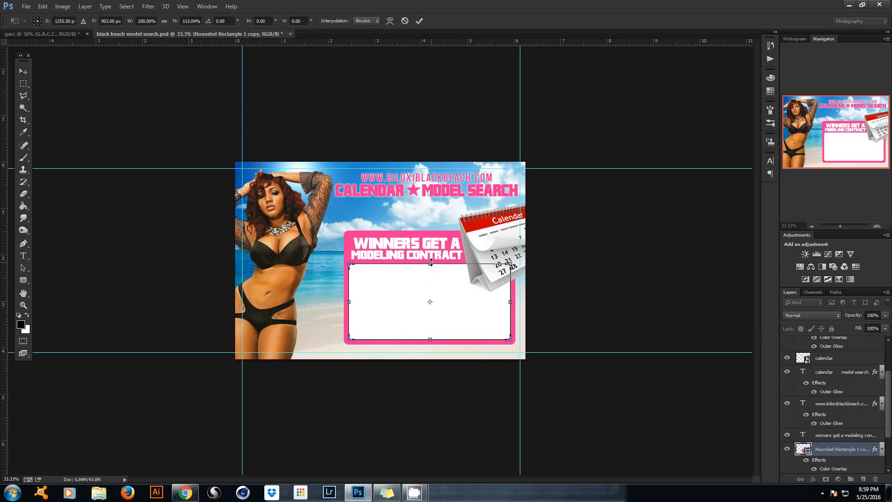
click(419, 21)
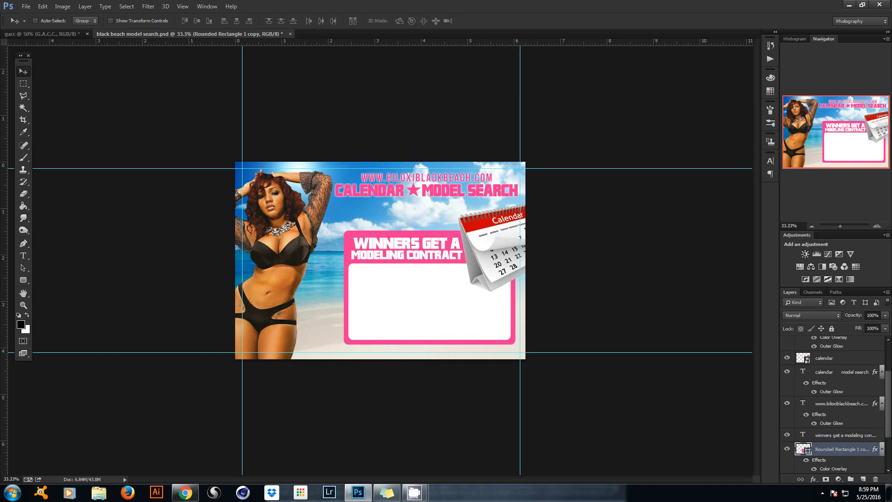
scroll(856, 382, up, 3)
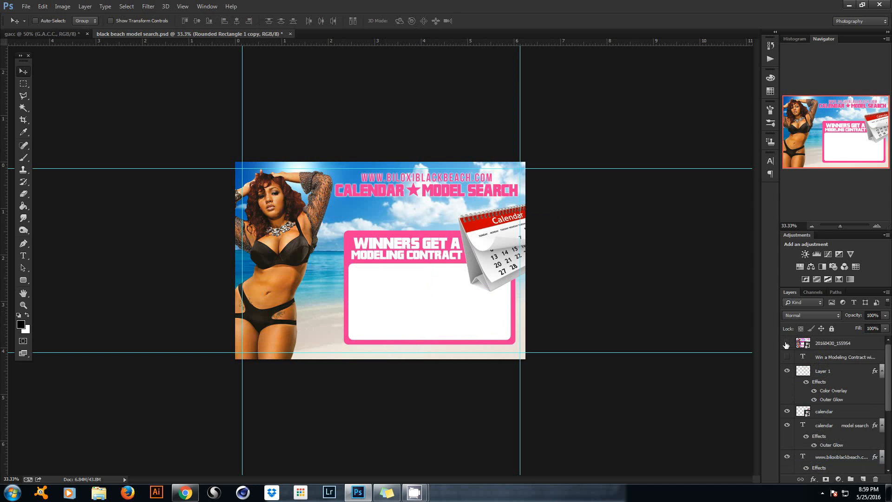
click(786, 344)
click(788, 344)
scroll(888, 396, down, 3)
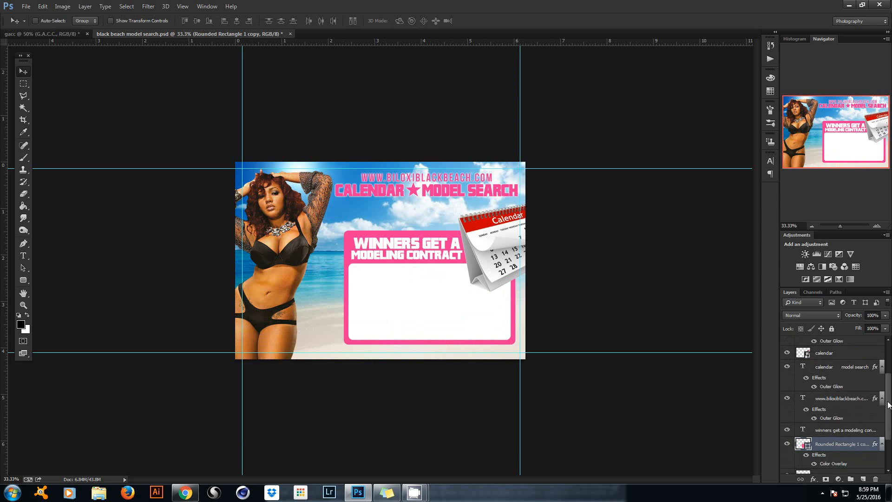
scroll(888, 405, down, 3)
Scale the pink panel, white box and heading together to about 111%.
ctrl+click(834, 428)
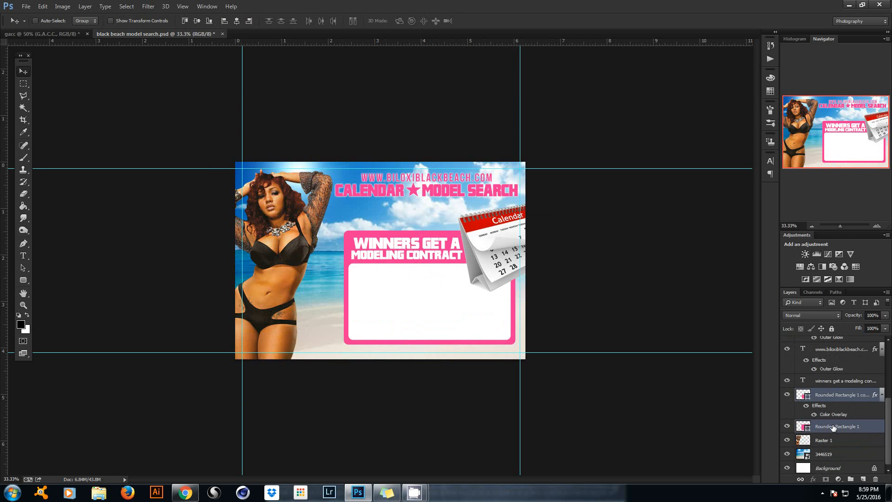
ctrl+click(834, 381)
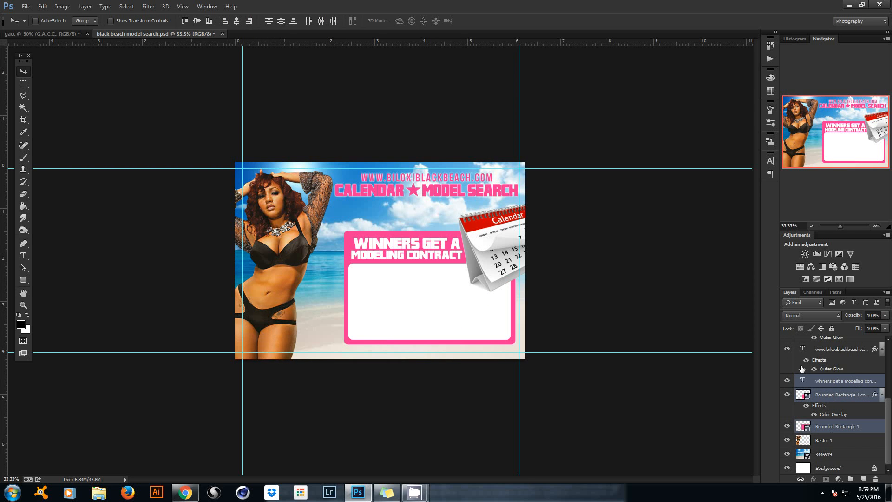
key(ctrl+t)
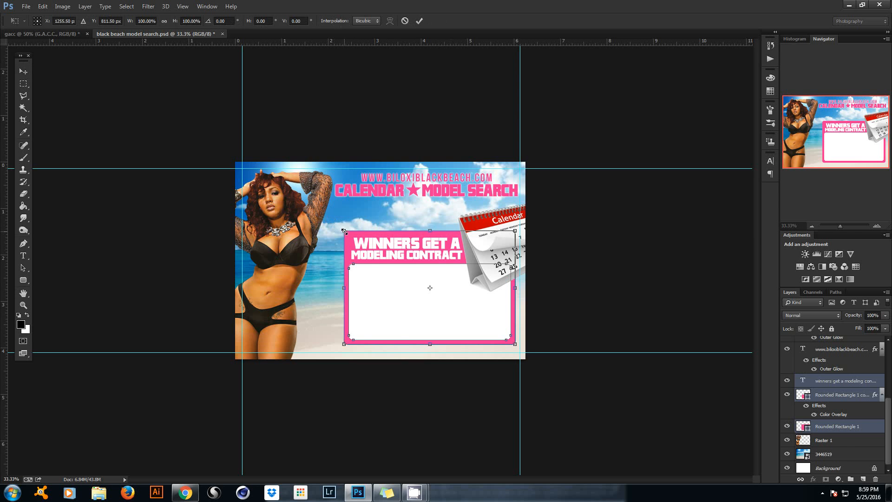
drag(344, 230, 334, 208)
drag(420, 282, 447, 271)
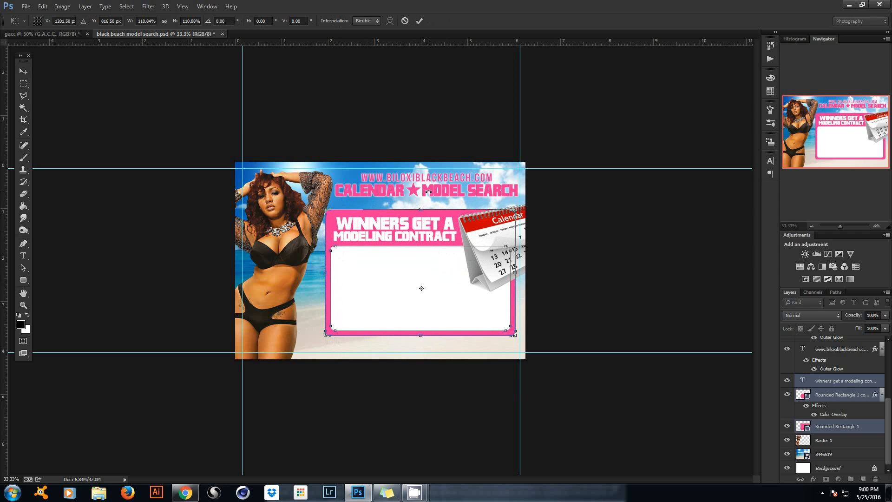
click(420, 21)
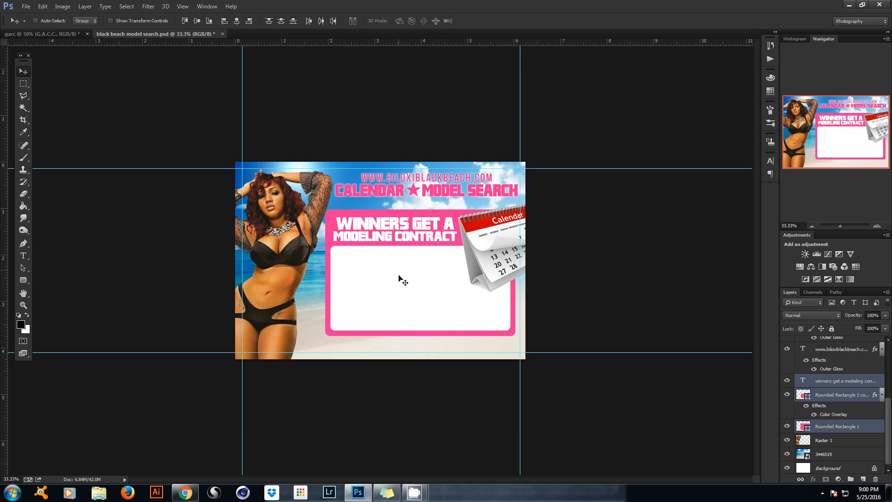
Nudge the panel, then lower the header, Layer 1 and website text about 0.03 in.
drag(414, 273, 418, 276)
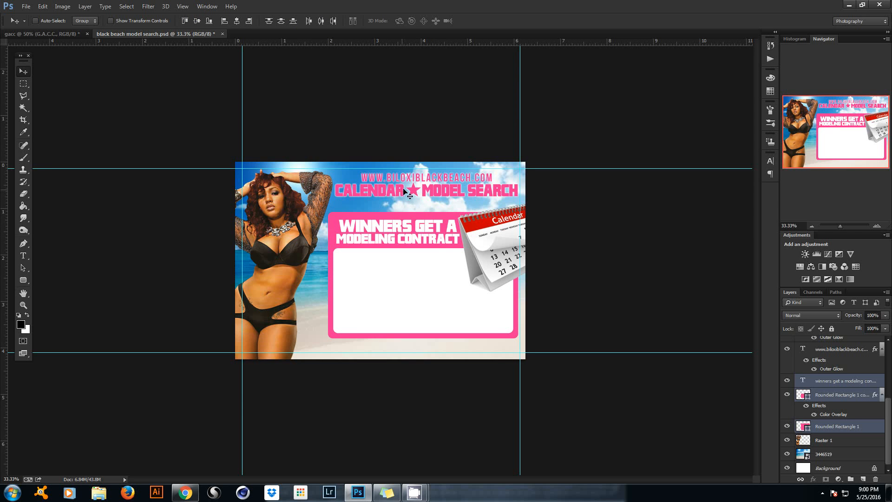
right_click(432, 187)
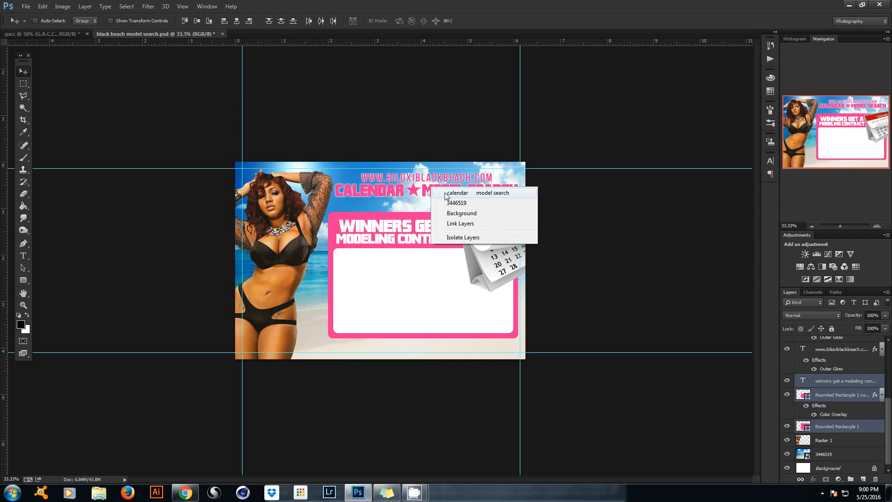
click(447, 194)
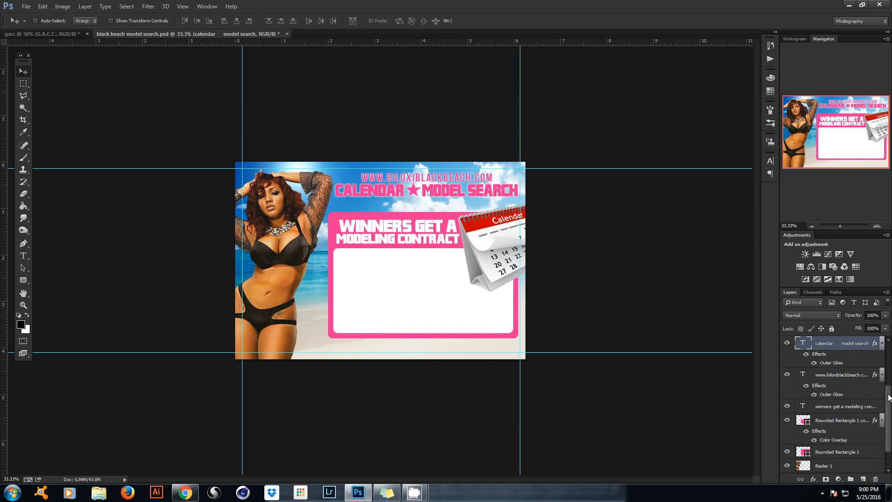
drag(889, 397, 880, 362)
ctrl+click(850, 372)
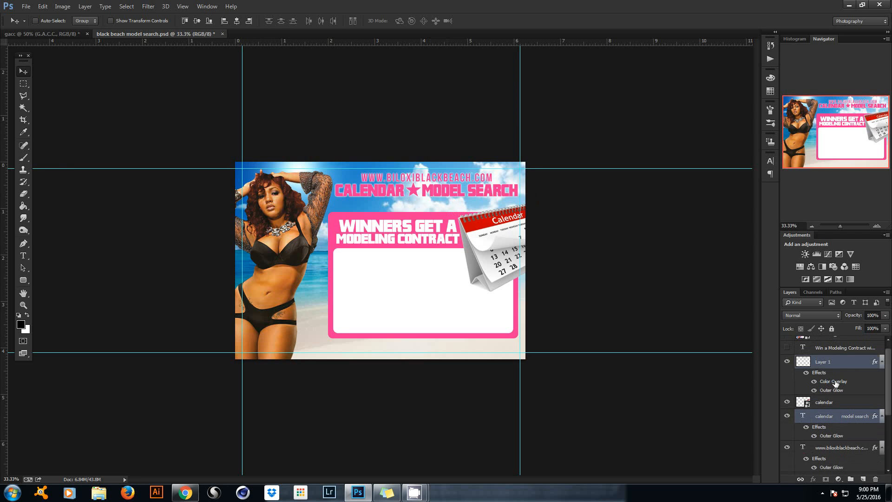
drag(890, 377, 866, 364)
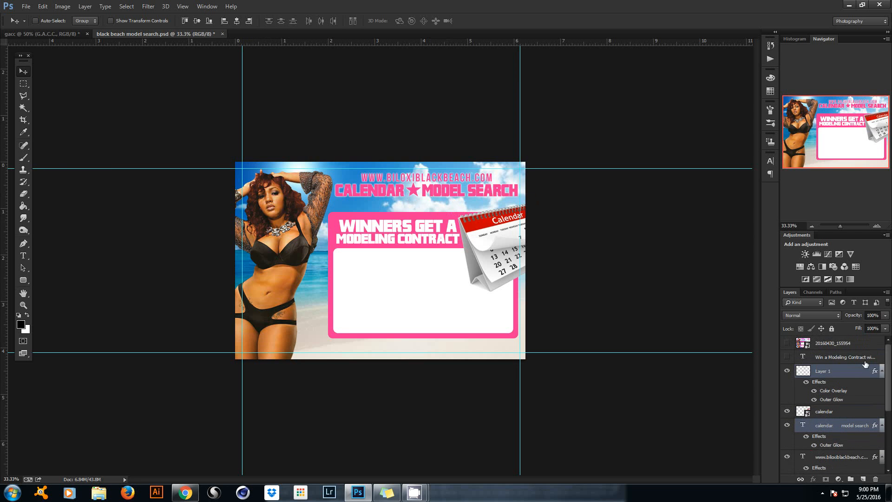
ctrl+click(851, 457)
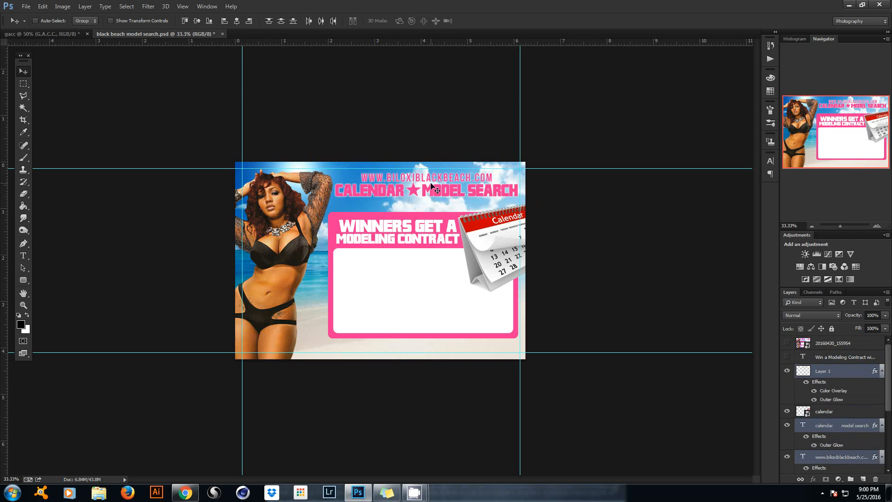
drag(433, 186, 431, 191)
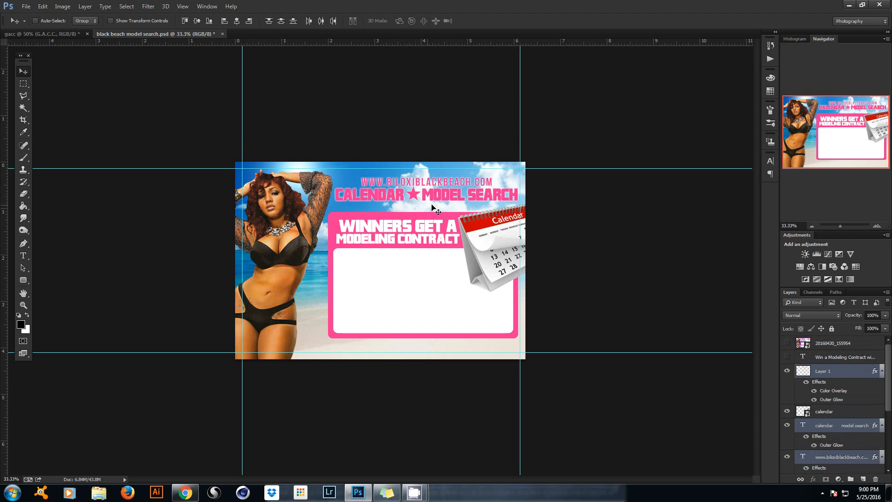
drag(443, 189, 442, 190)
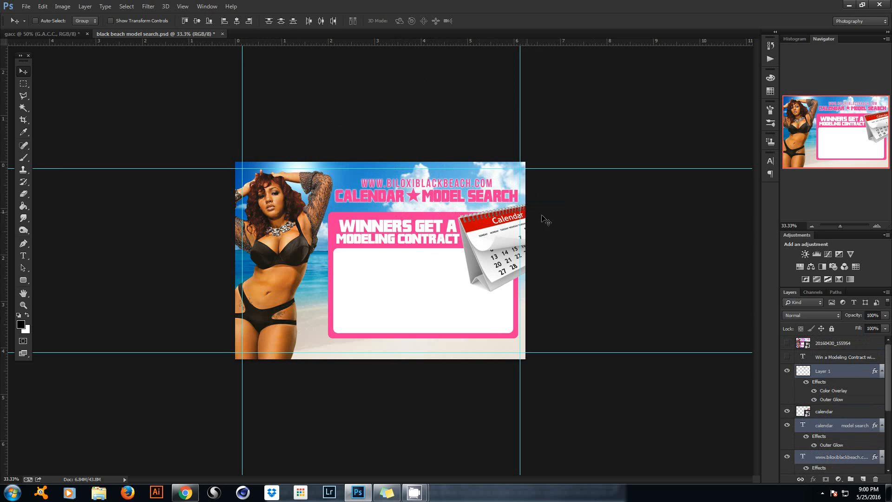
click(835, 399)
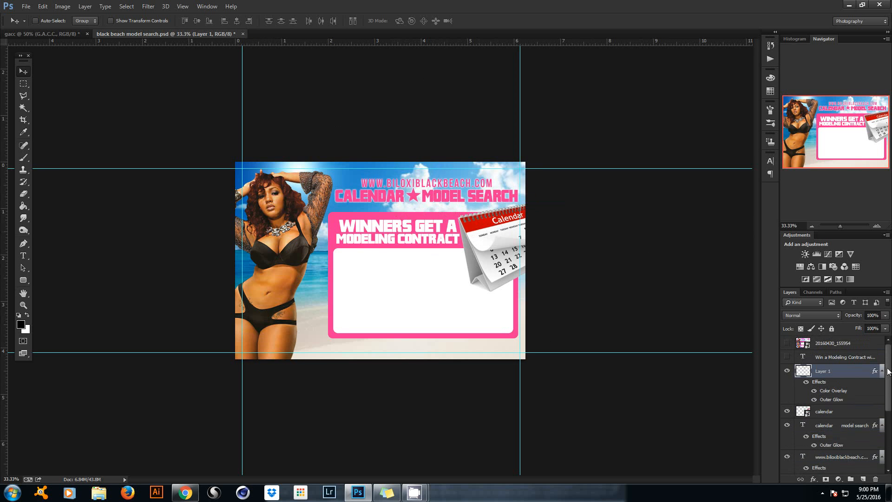
Add a Hue/Saturation adjustment layer clipped to the calendar layer.
drag(889, 372, 889, 393)
click(847, 372)
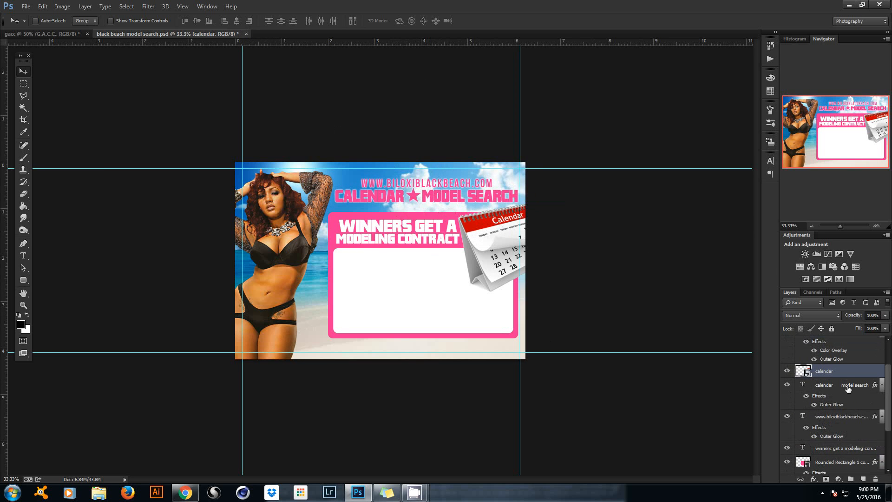
click(838, 481)
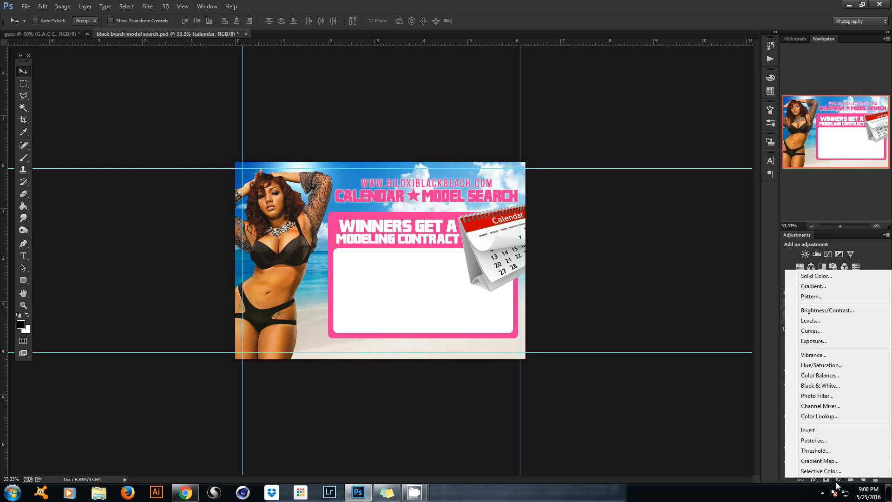
click(839, 480)
click(839, 480)
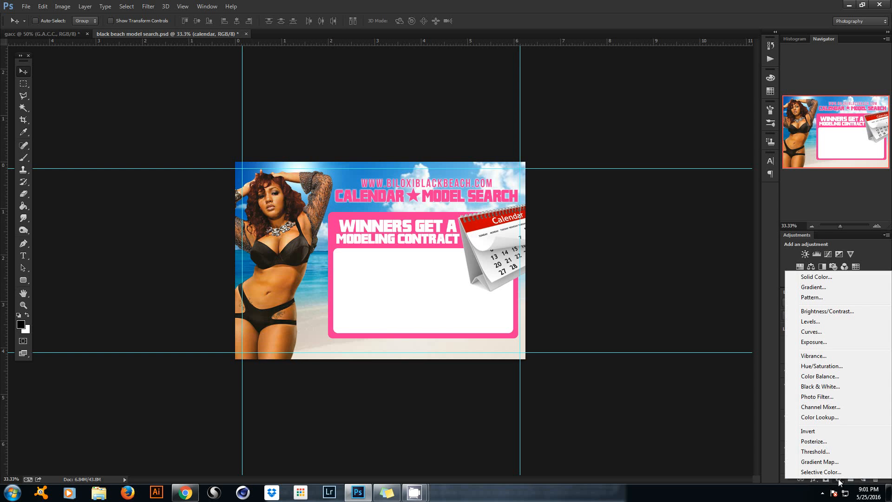
click(829, 366)
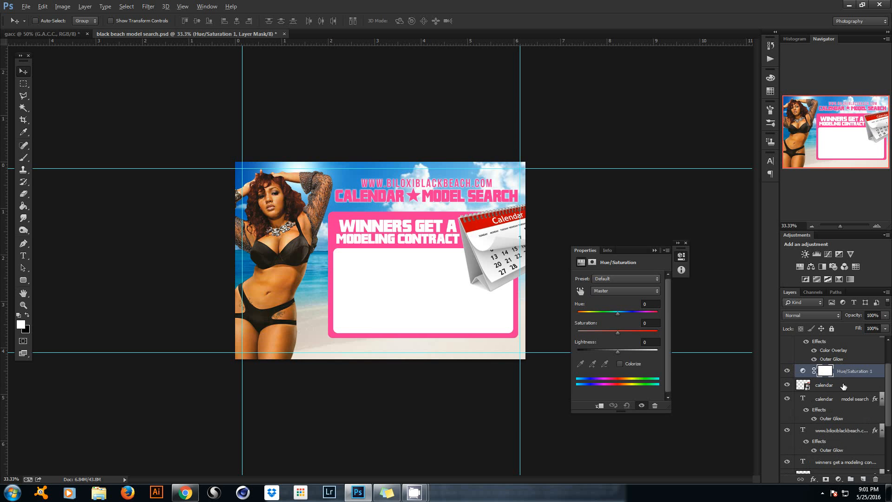
mouse_move(844, 384)
mouse_down()
mouse_move(840, 376)
mouse_move(839, 387)
mouse_up()
alt+click(838, 375)
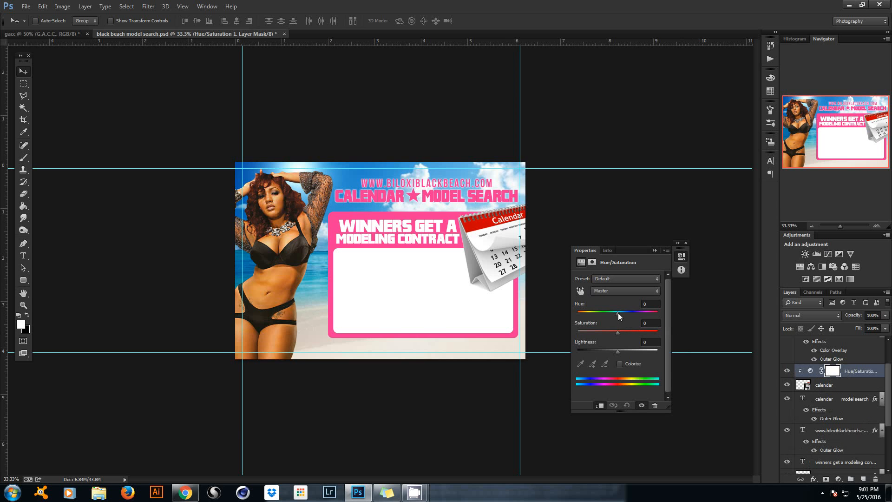
Set Hue to -174 to turn the calendar's red accents blue, then save the file.
drag(618, 314, 579, 311)
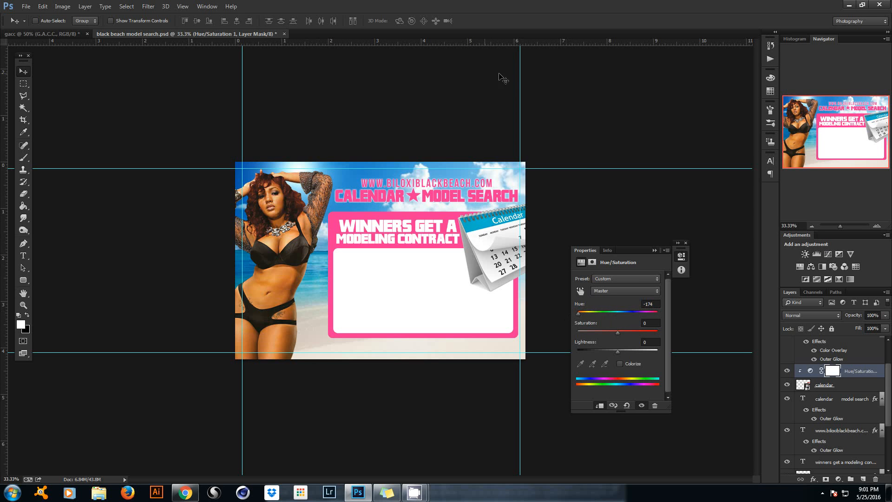
click(654, 251)
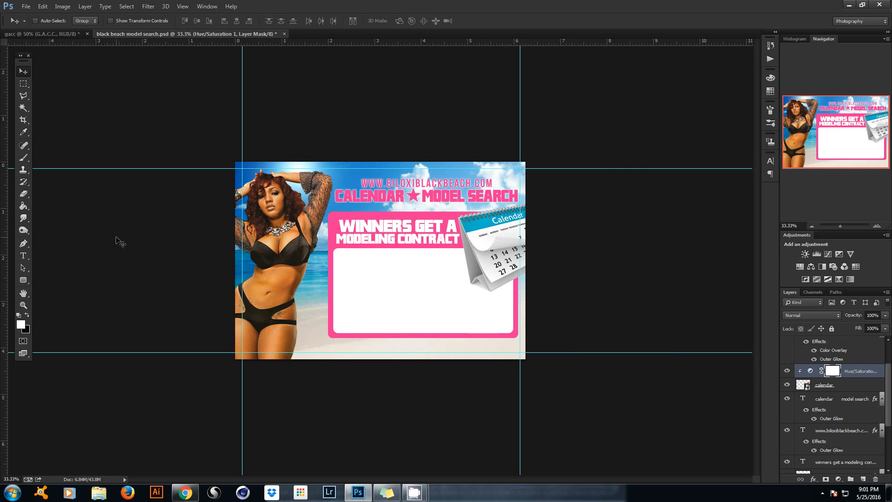
key(ctrl+s)
Show the 'Win a Modeling Contract' text layer and move it up into the white panel.
scroll(837, 405, up, 2)
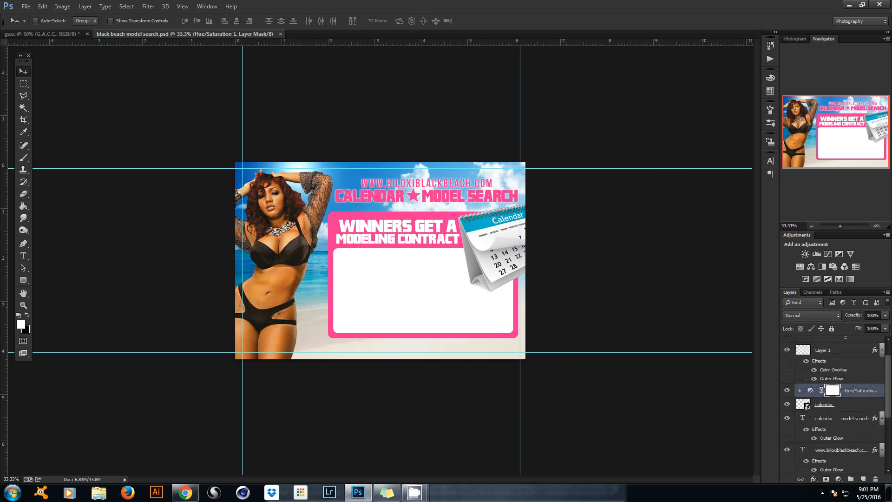
scroll(837, 405, up, 2)
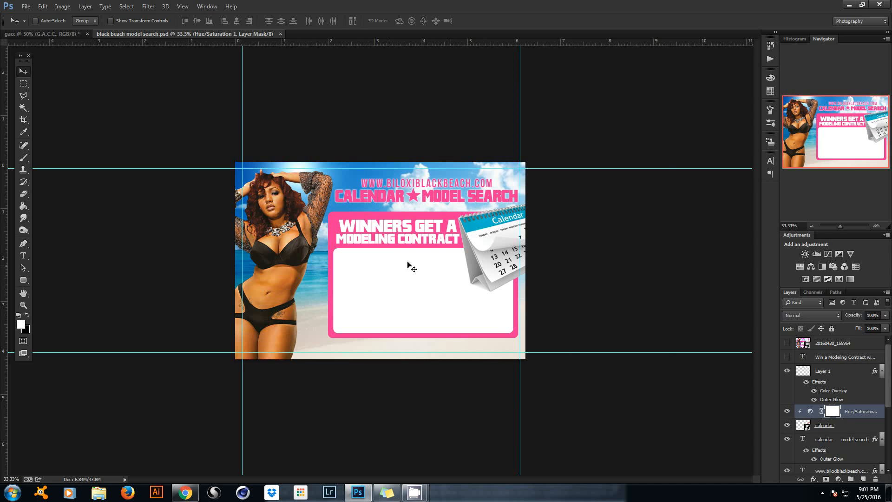
click(787, 357)
click(803, 357)
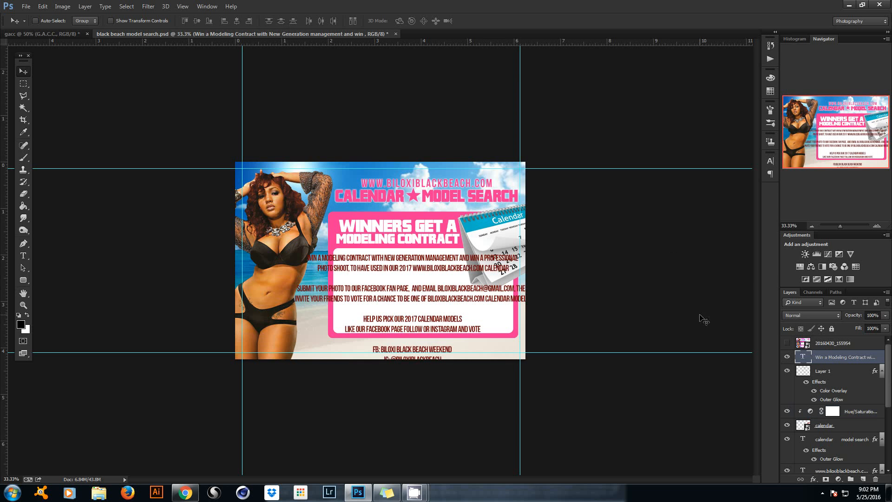
drag(427, 263, 414, 294)
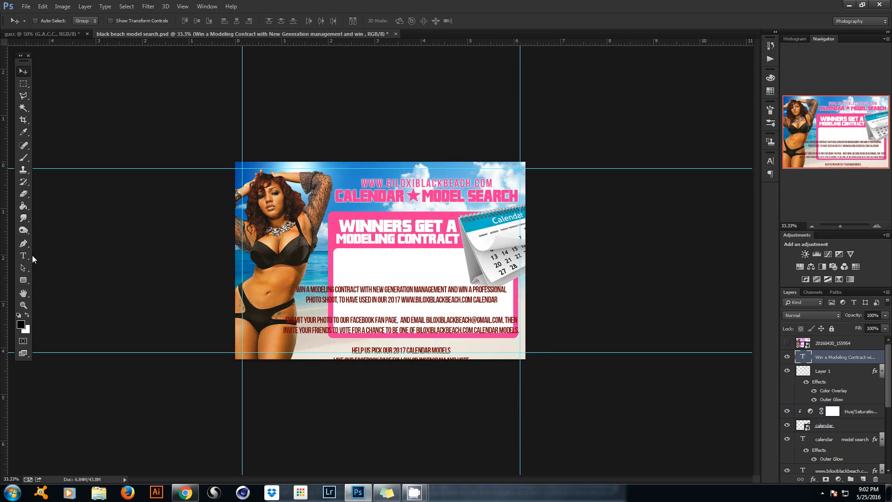
drag(387, 292, 389, 263)
Cut the first two contest paragraphs and hide the remaining Help Us Pick text layer.
click(19, 258)
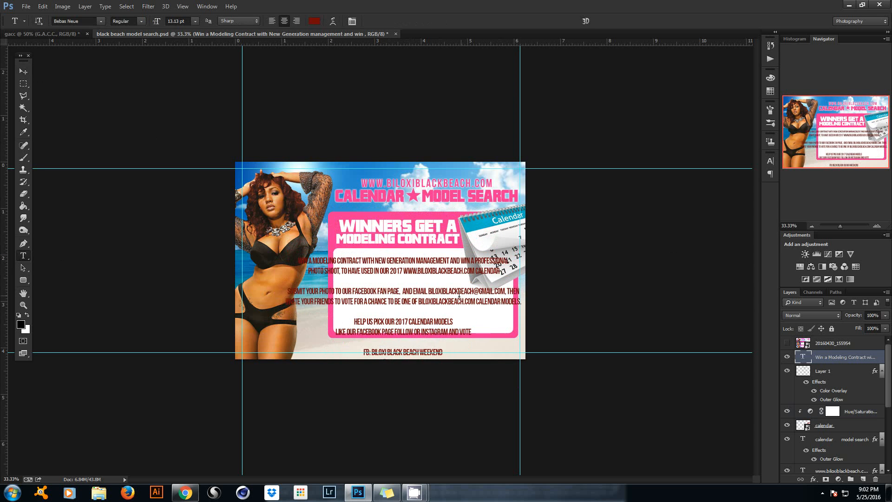
click(474, 302)
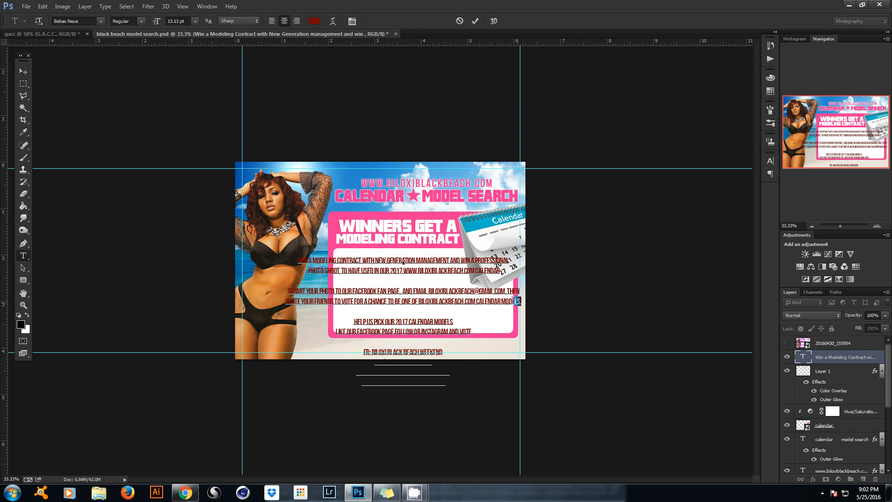
drag(520, 301, 266, 259)
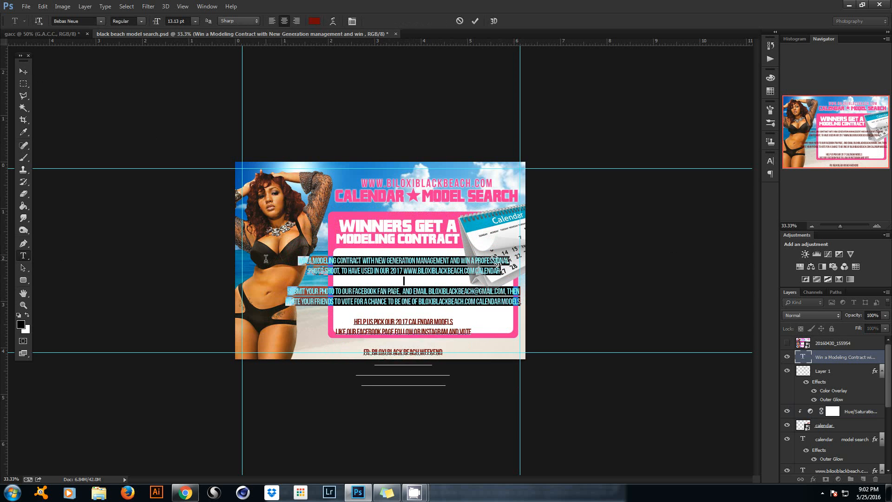
right_click(407, 270)
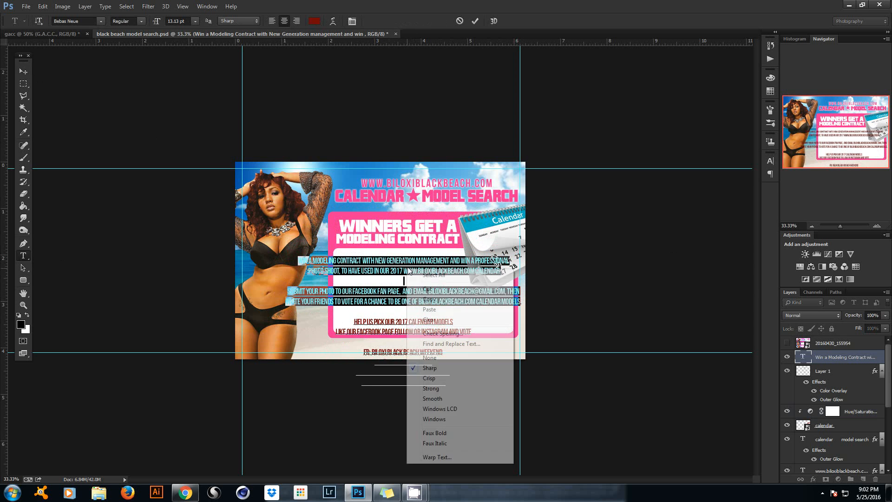
click(428, 290)
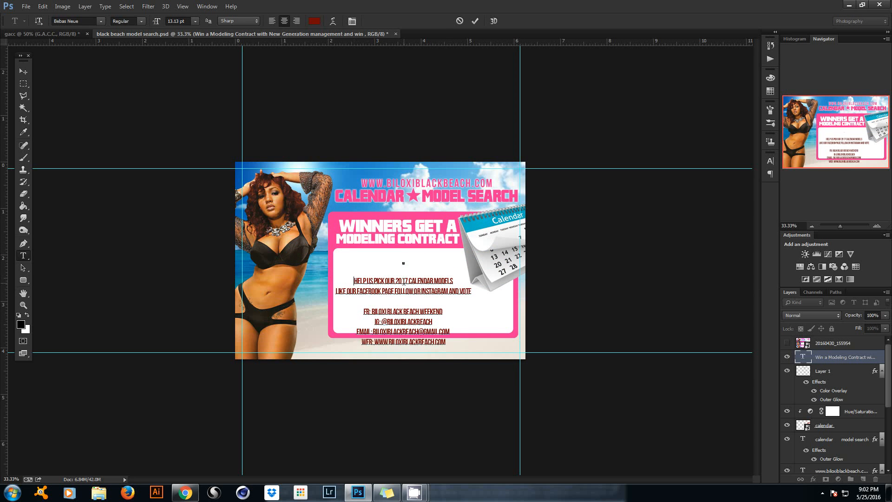
key(BackSpace)
key(BackSpace)
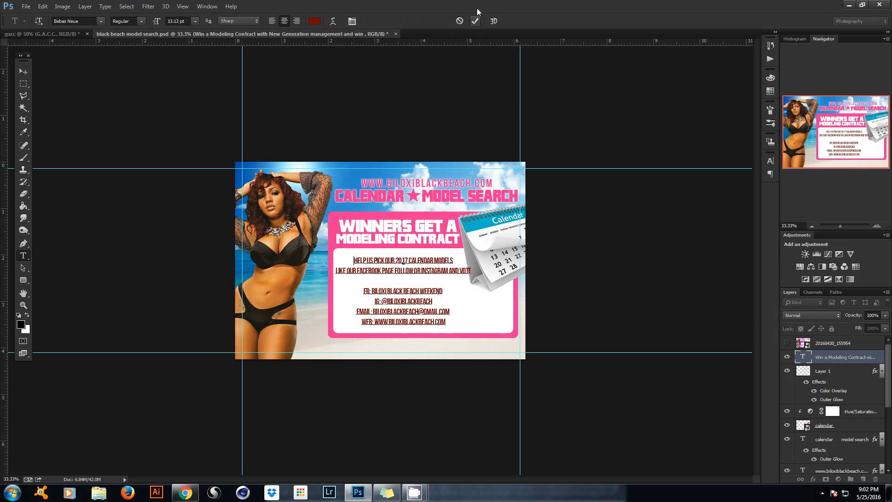
click(476, 21)
click(787, 357)
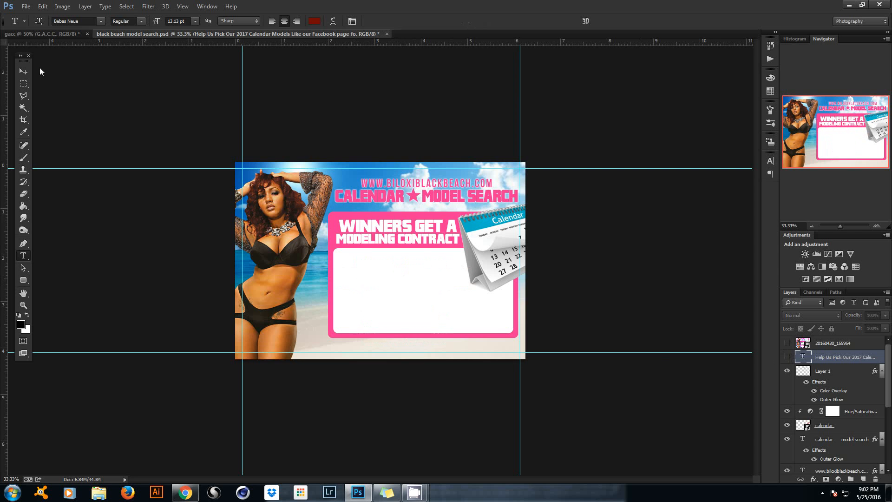
Set the text colour to the heading's pink and paste the contest paragraphs as a new text layer in the white panel.
click(314, 21)
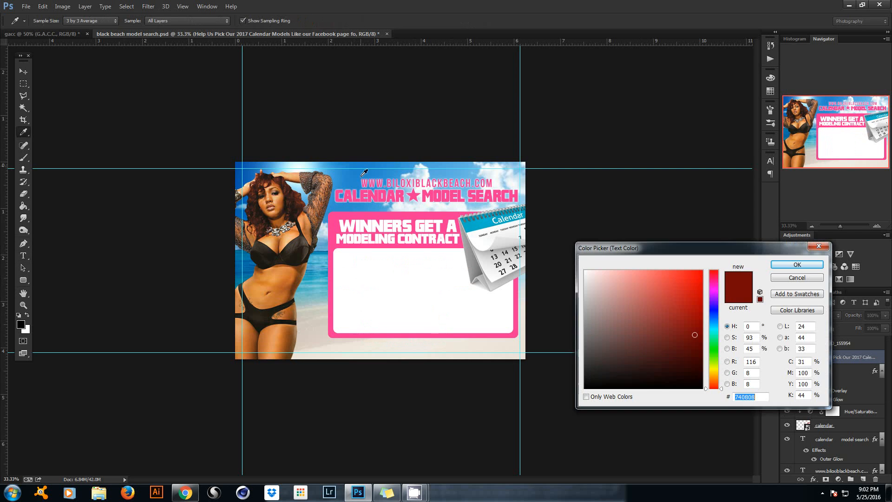
click(357, 214)
click(779, 263)
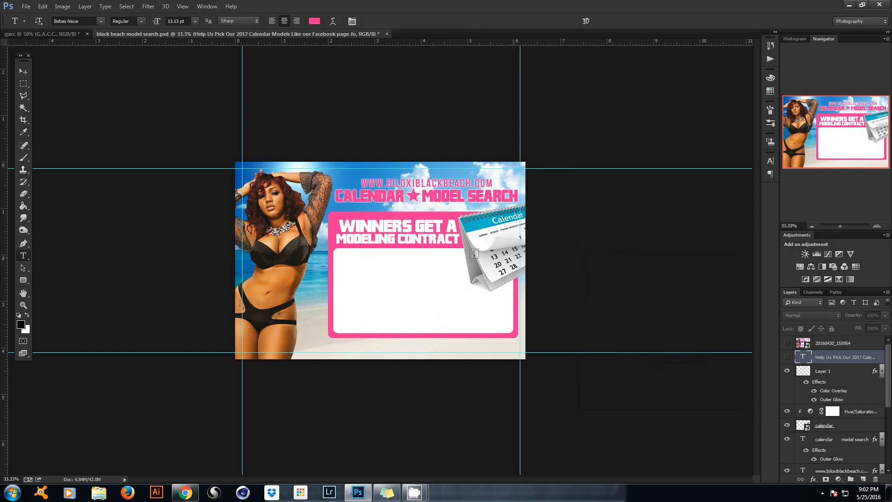
click(419, 259)
right_click(432, 260)
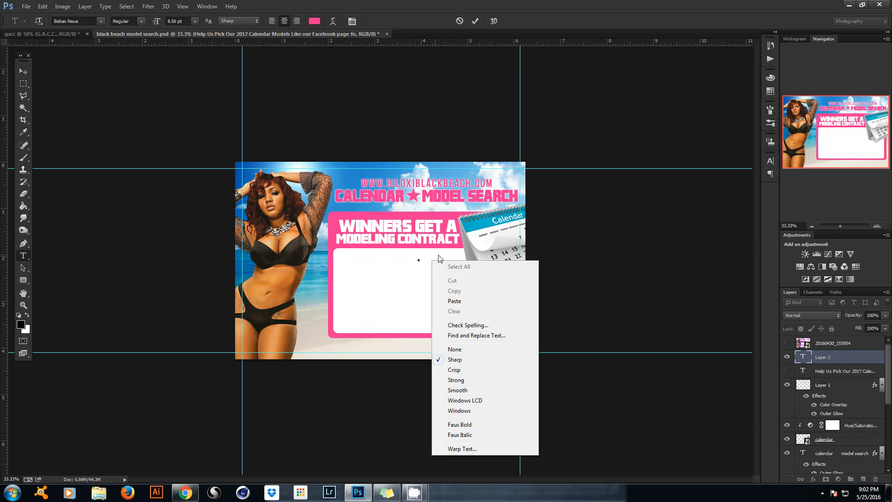
click(455, 300)
click(475, 21)
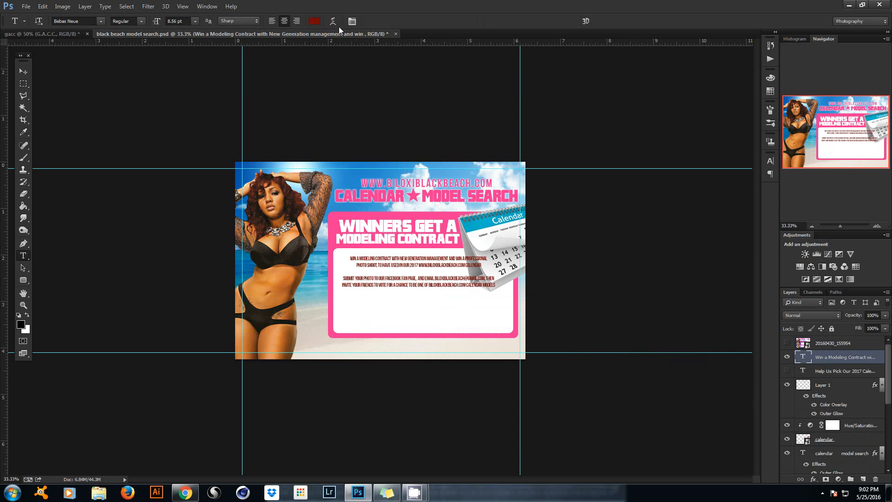
Recolour the pasted paragraphs with the heading pink and begin transforming them.
click(316, 21)
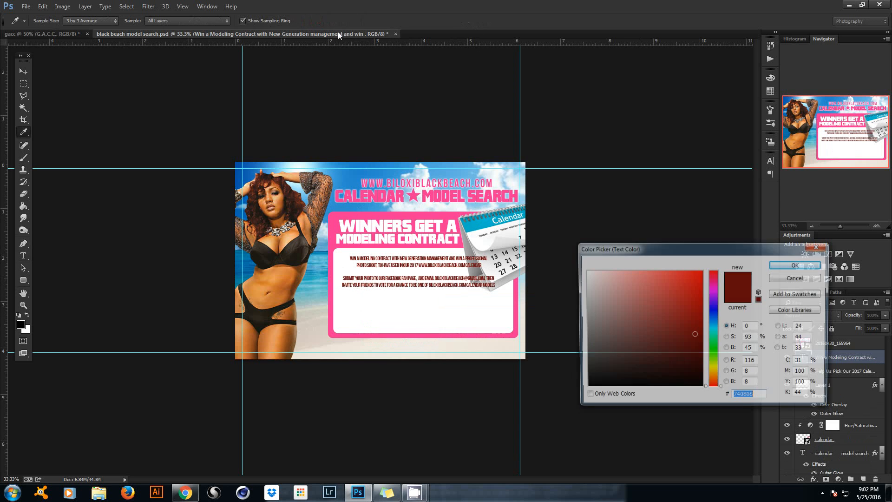
click(406, 211)
click(797, 265)
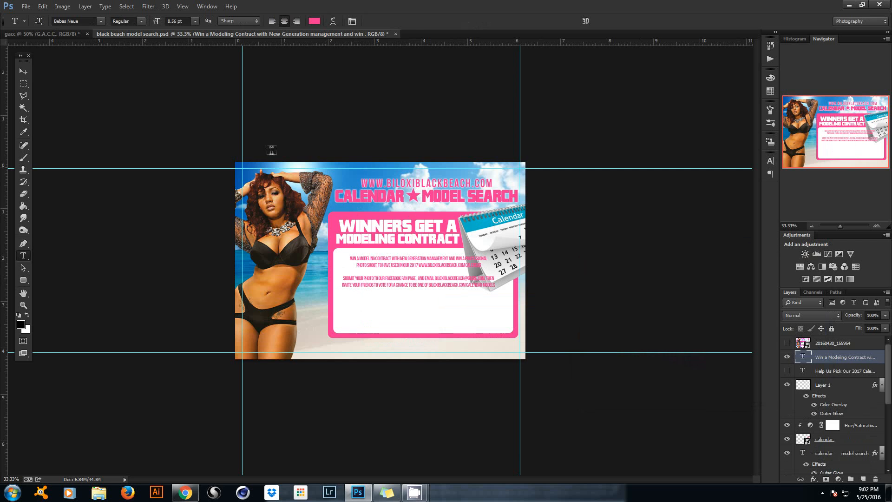
click(26, 74)
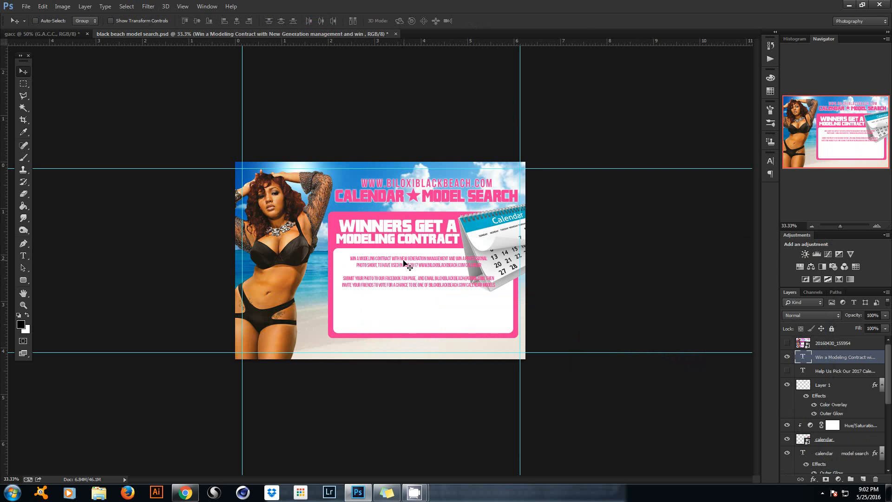
key(ctrl+t)
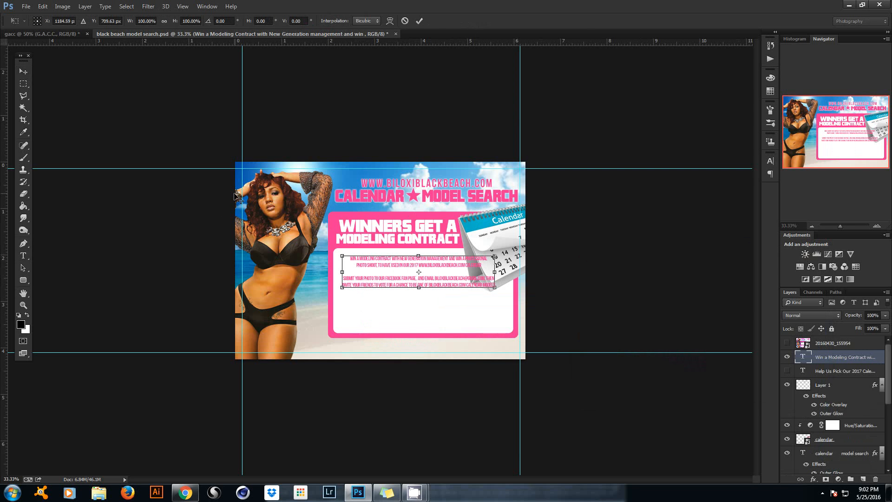
Scale the contest text to about 146% and shift it to the right.
mouse_move(497, 287)
mouse_down()
mouse_move(520, 295)
mouse_move(513, 292)
mouse_up()
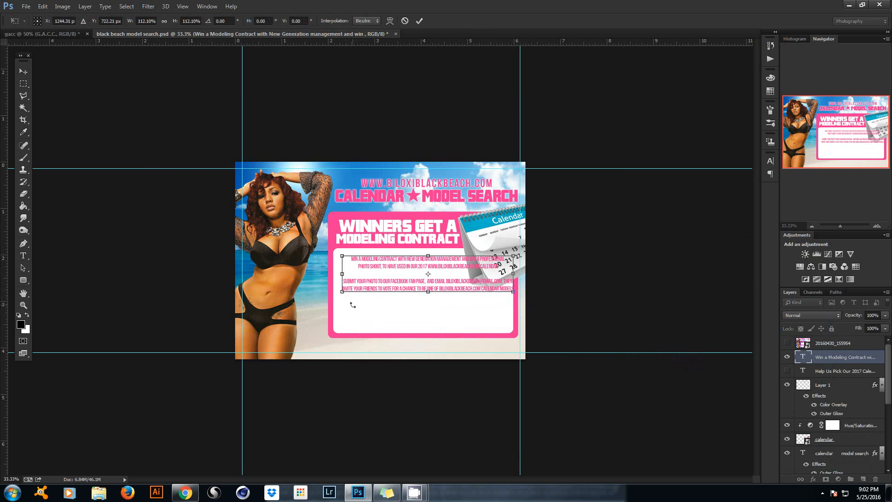
drag(343, 292, 290, 302)
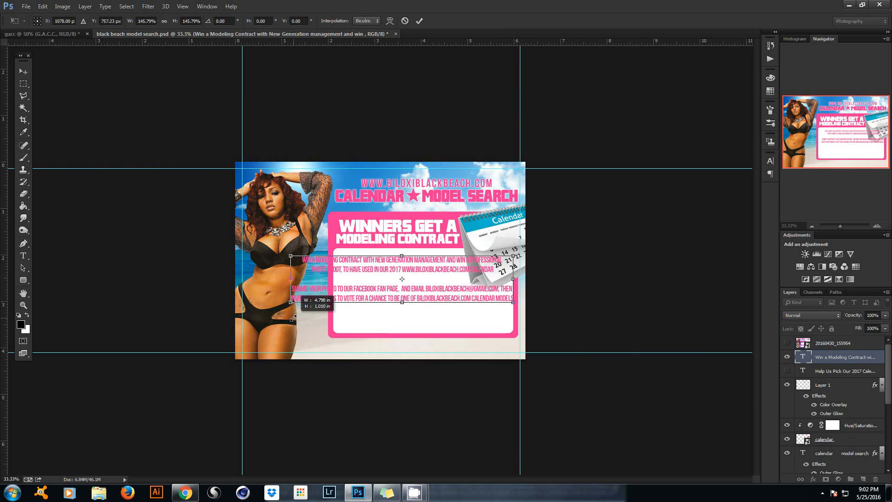
click(420, 21)
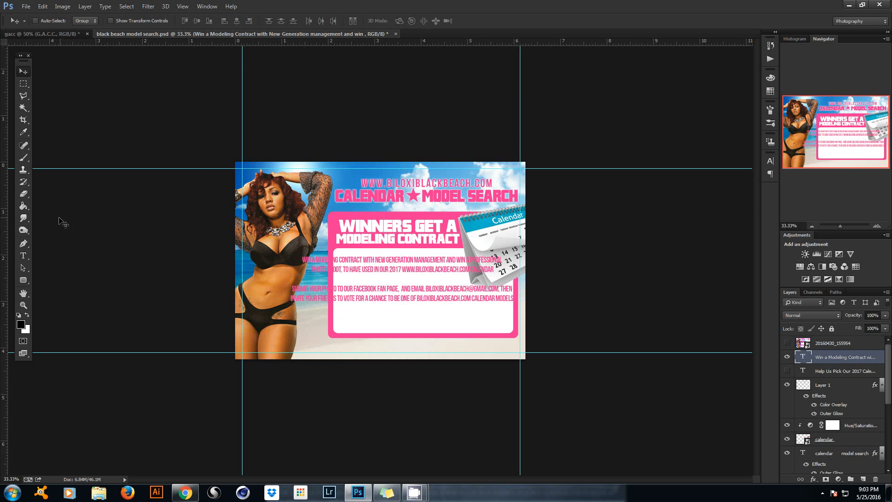
click(22, 256)
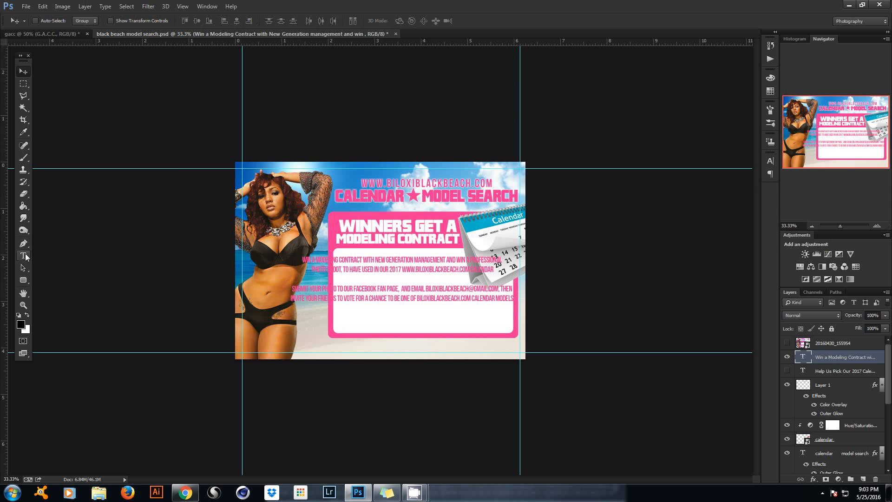
click(23, 71)
drag(407, 237, 445, 236)
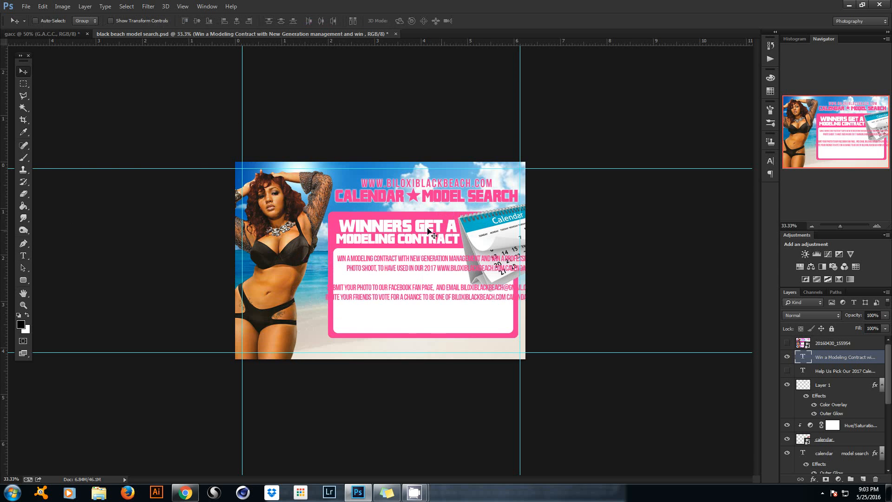
Break the first line after GENERATION, left-align the paragraph and move it left inside the panel.
click(23, 256)
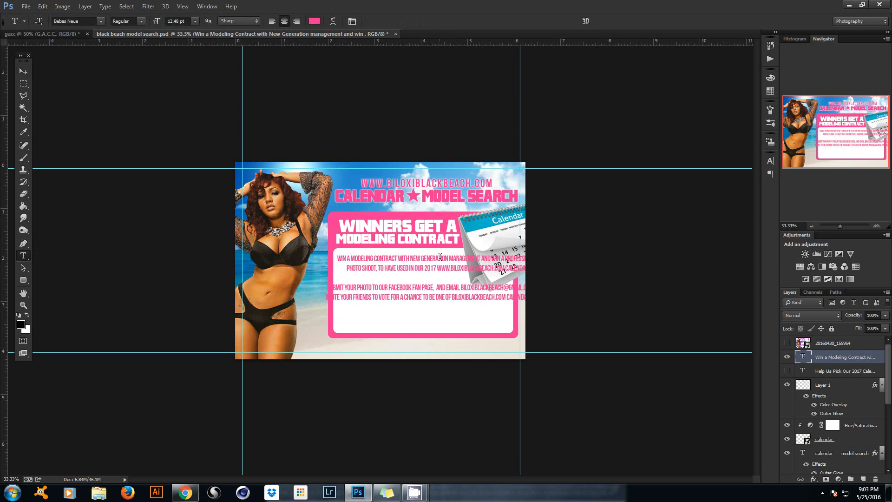
click(450, 255)
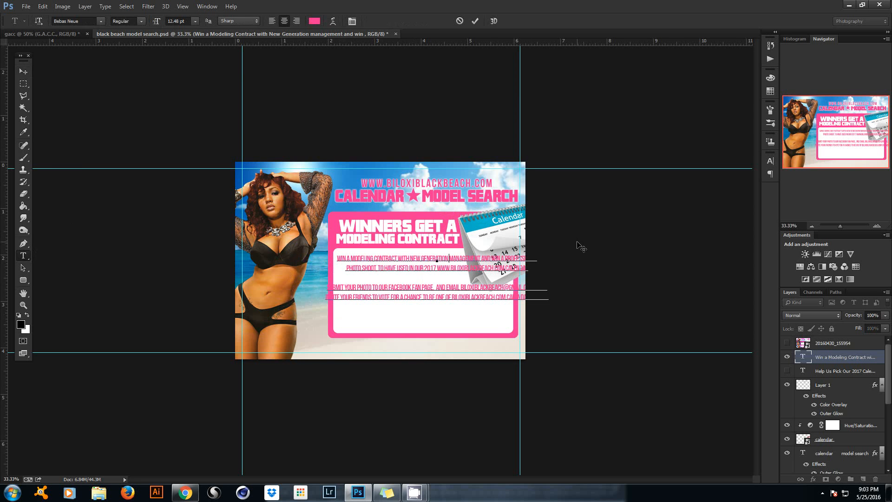
key(Return)
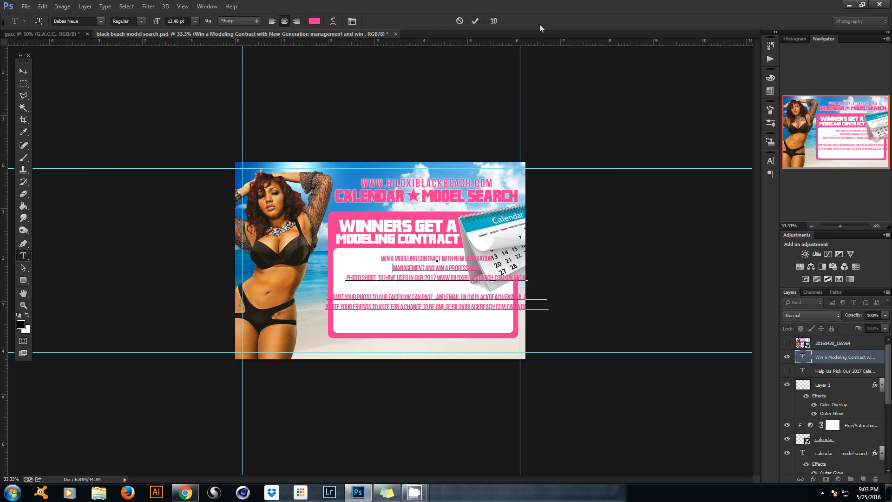
click(476, 21)
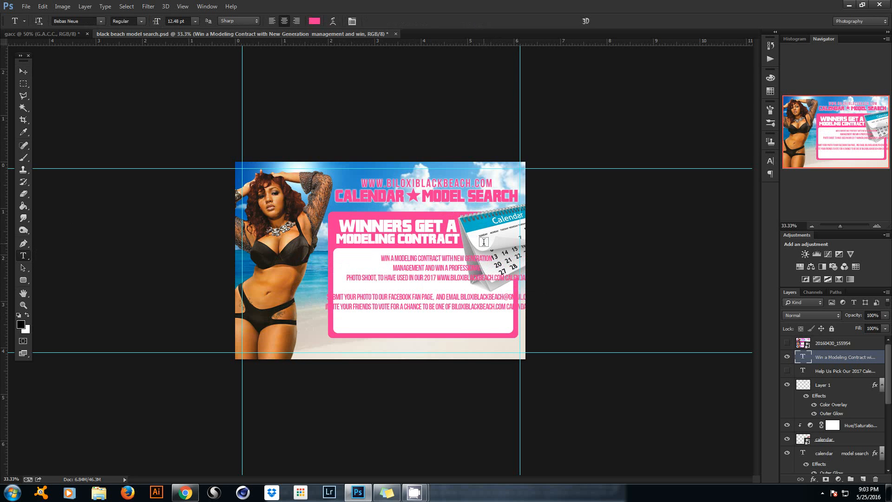
click(272, 21)
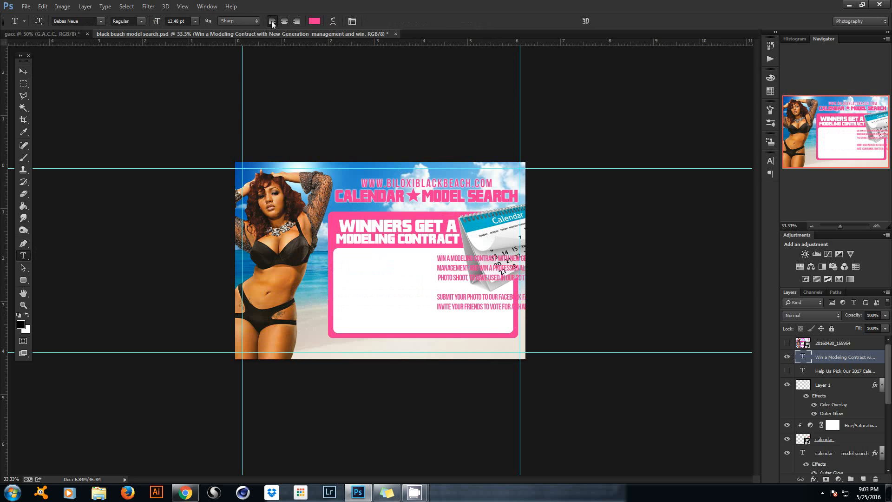
click(23, 71)
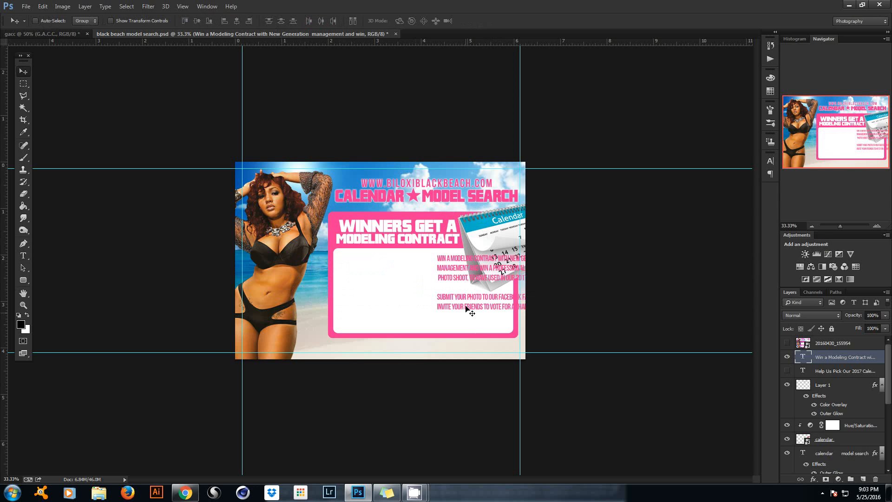
drag(467, 309, 368, 303)
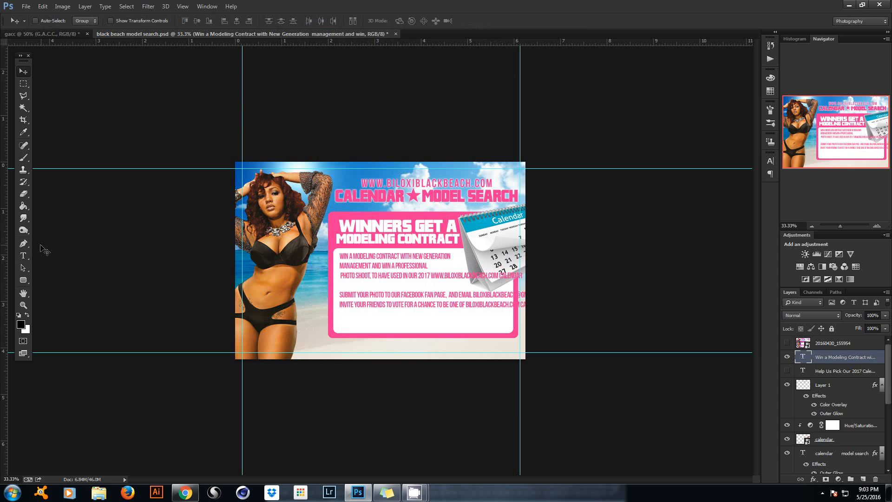
click(24, 256)
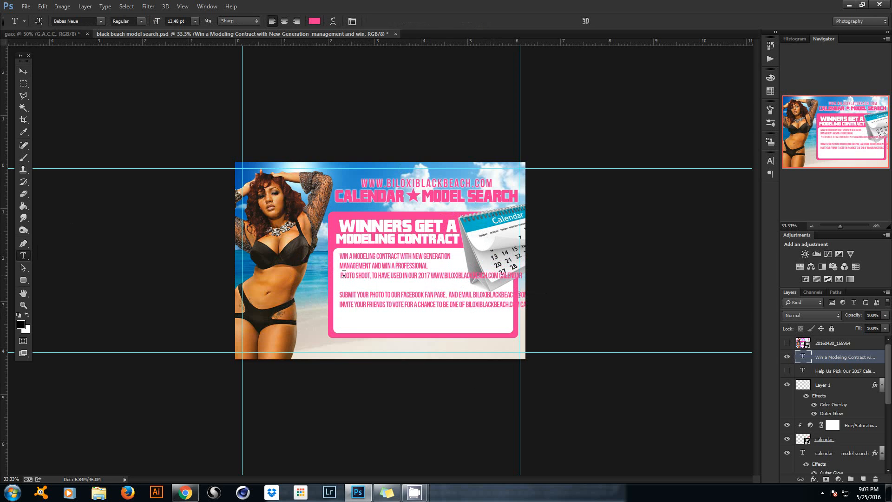
Join PHOTO SHOOT onto the PROFESSIONAL line without its comma, and give CALENDAR its own line.
click(342, 274)
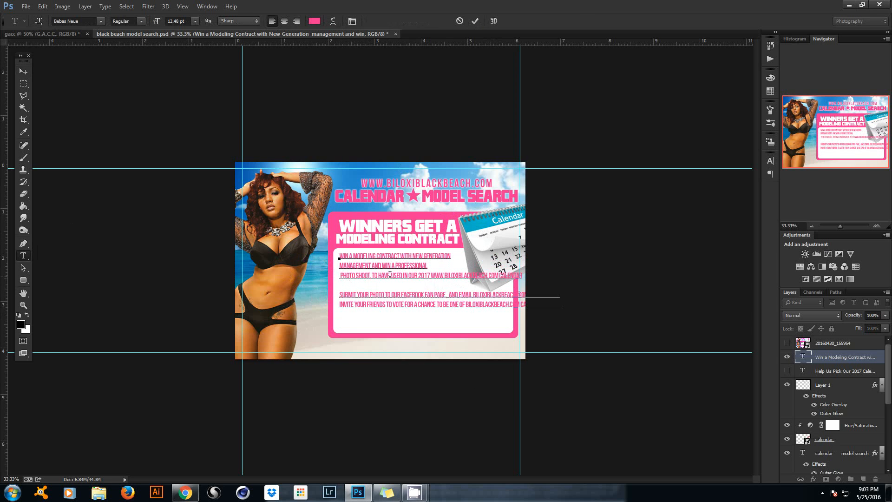
key(BackSpace)
key(BackSpace)
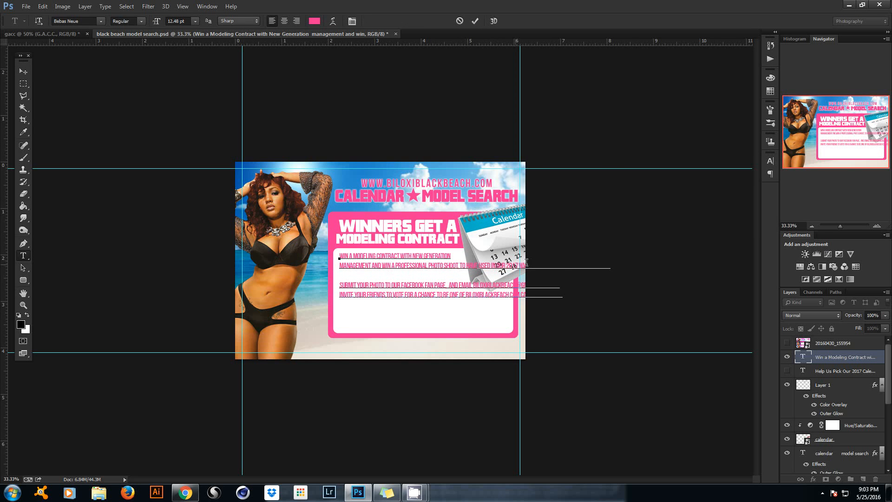
key(BackSpace)
key(Return)
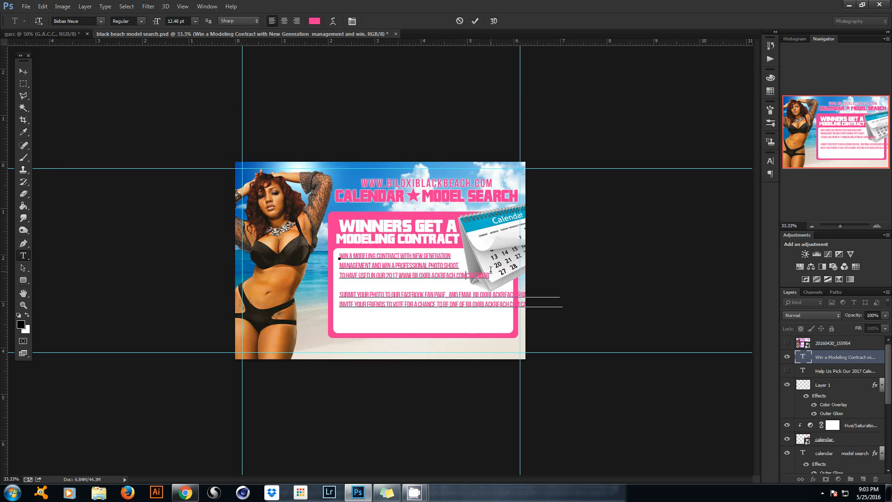
key(Return)
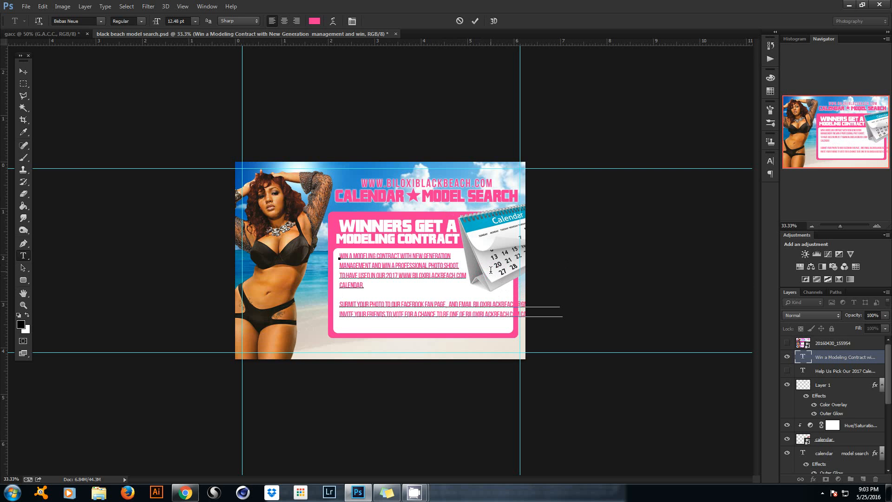
key(BackSpace)
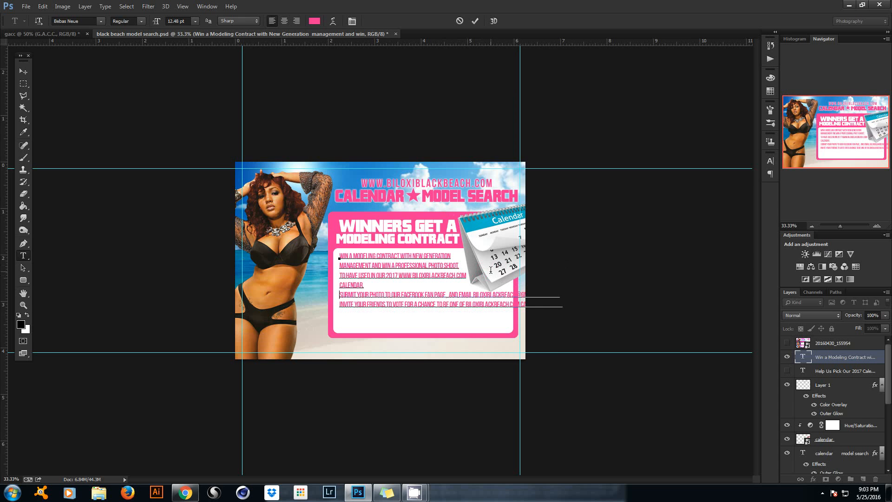
Break after EMAIL, pull the INVITE line up, wrap after FOR A, and commit.
click(474, 293)
key(Return)
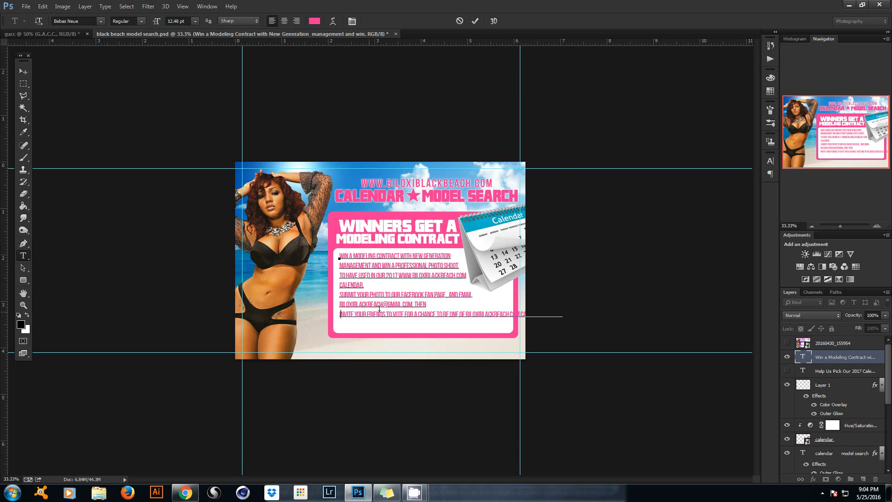
key(Delete)
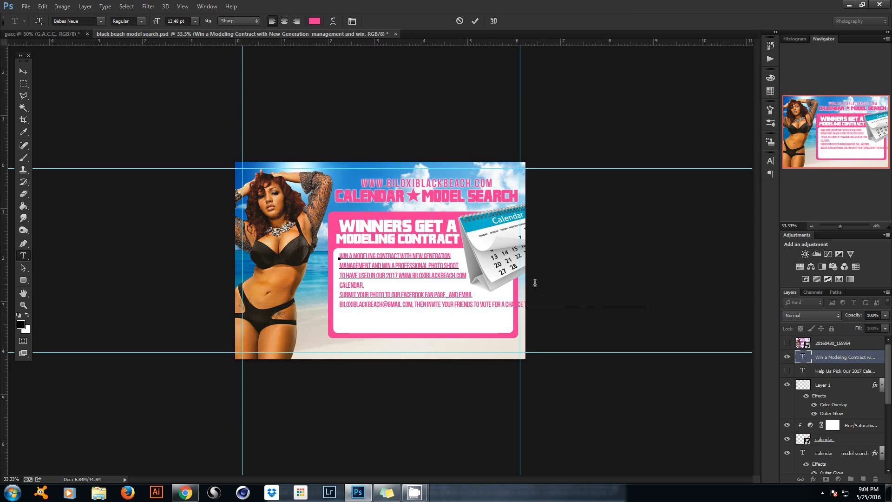
click(506, 304)
key(Return)
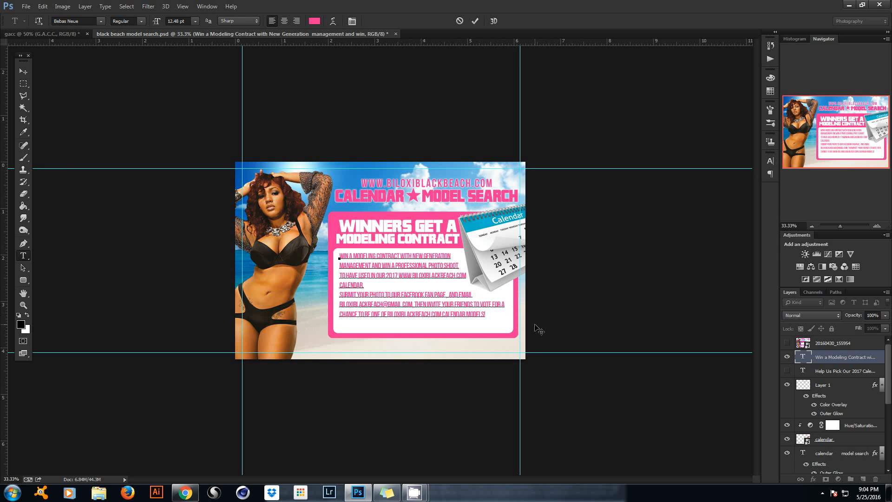
click(474, 21)
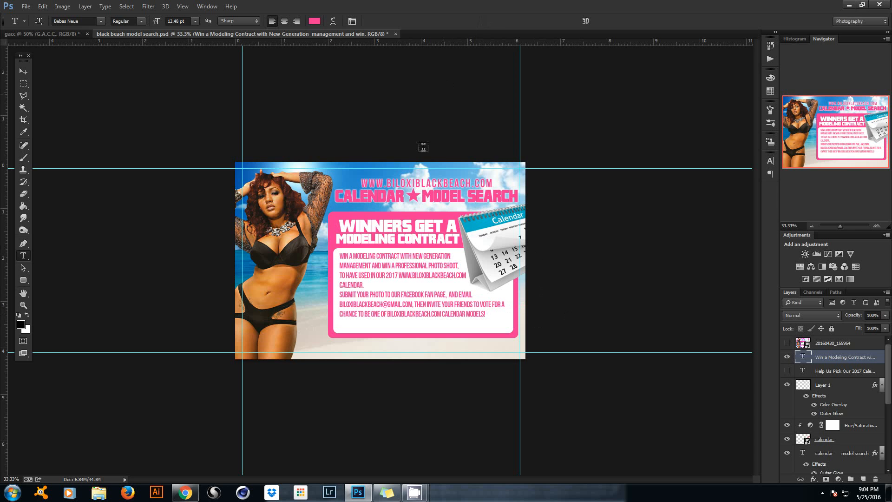
click(369, 284)
Commit the edit, then show the Help Us Pick text layer and move it further down.
click(479, 21)
click(787, 371)
click(803, 370)
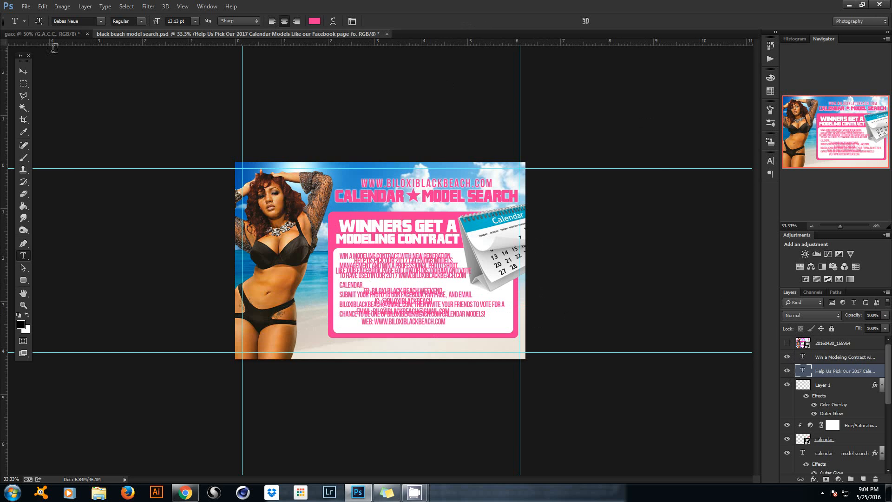
click(22, 71)
drag(348, 226, 358, 288)
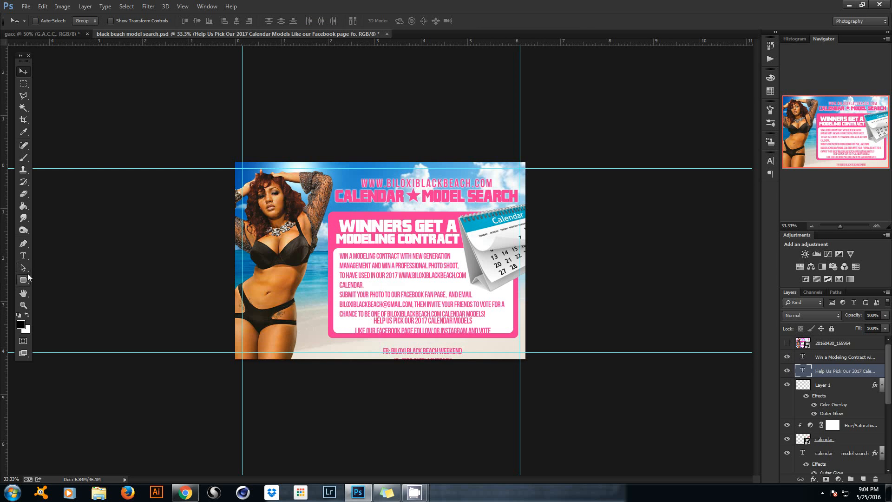
Cut the two HELP US PICK OUR 2017 CALENDAR MODELS lines and remove the leftover blank lines.
click(23, 256)
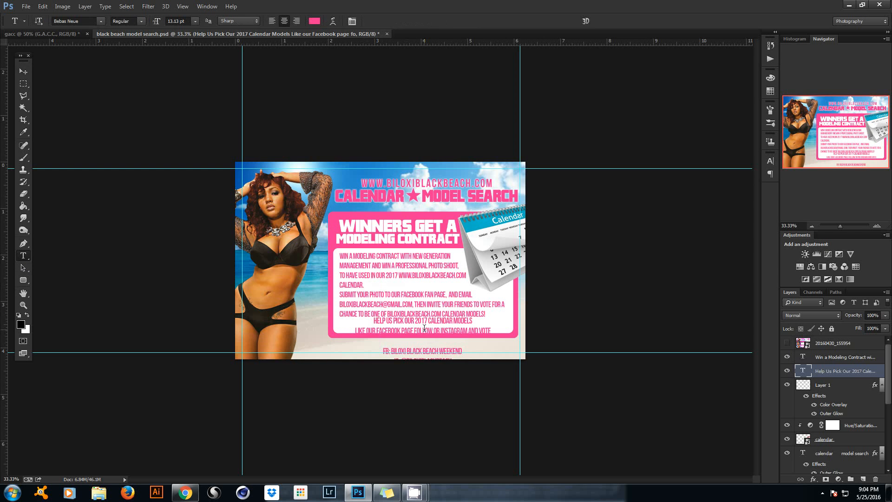
click(424, 328)
drag(490, 326, 317, 320)
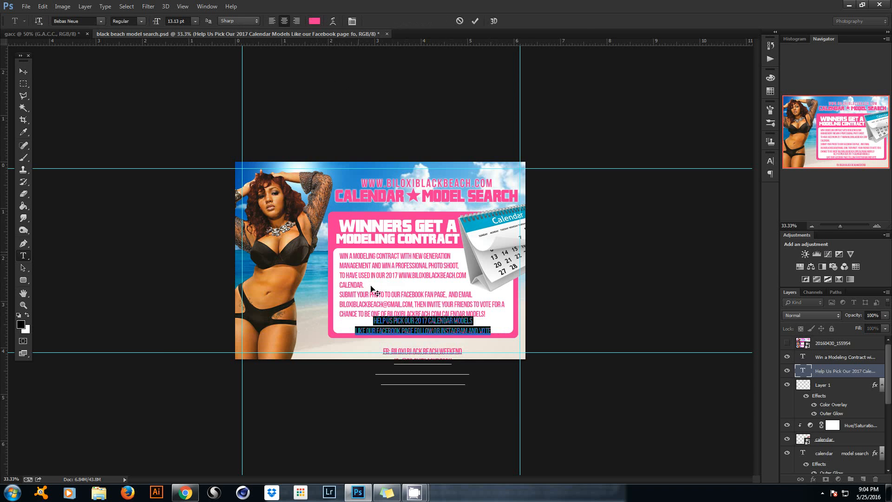
right_click(411, 322)
click(448, 148)
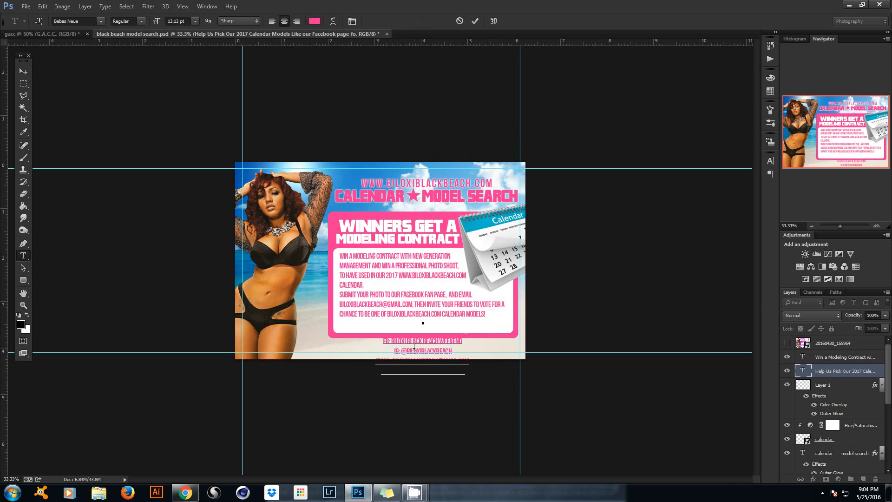
key(BackSpace)
key(BackSpace)
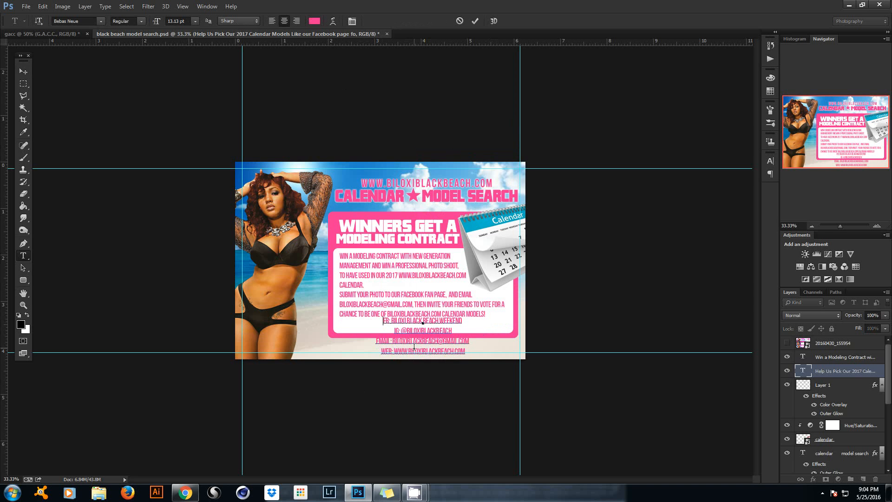
click(475, 21)
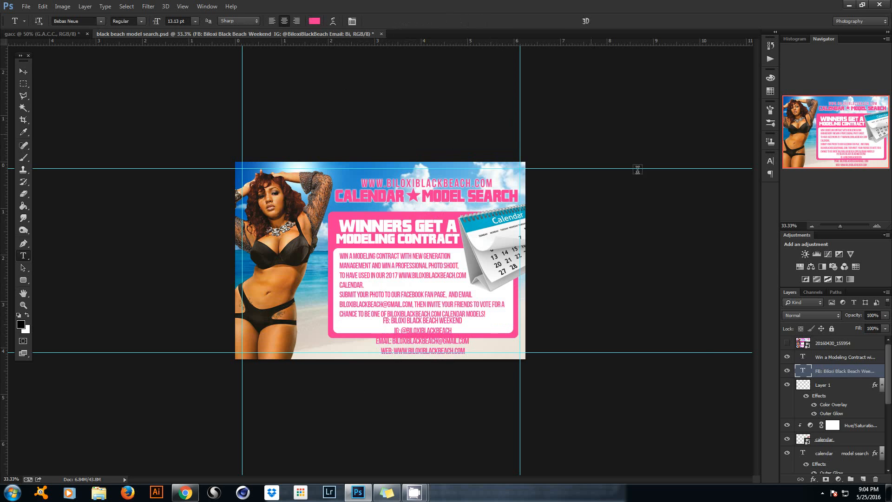
Hide the contact-details layer and start a new text layer on the canvas for pasting.
click(787, 370)
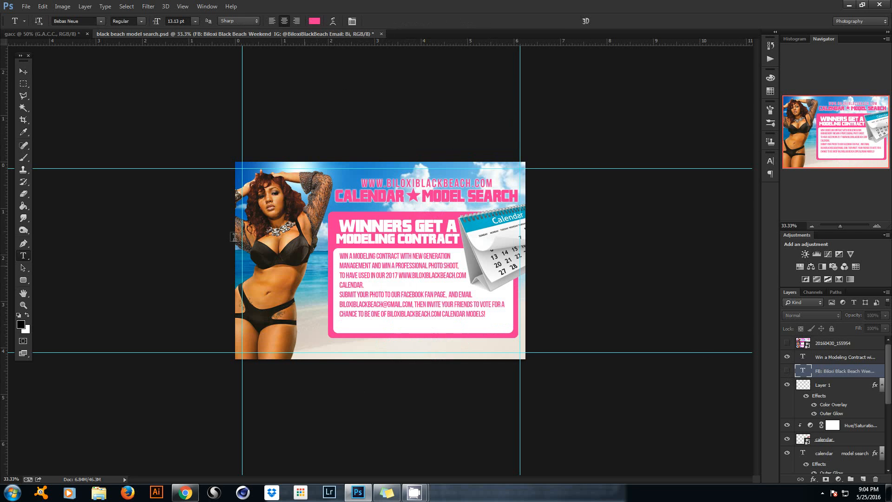
click(22, 71)
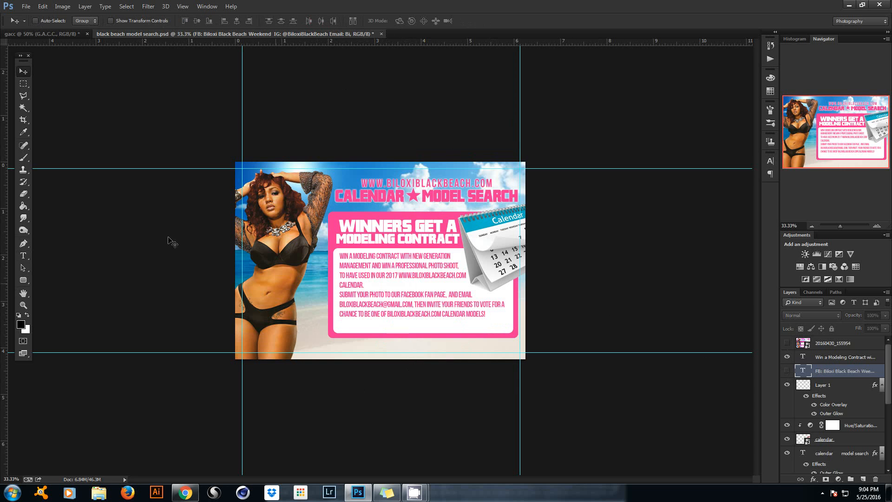
click(23, 255)
click(306, 299)
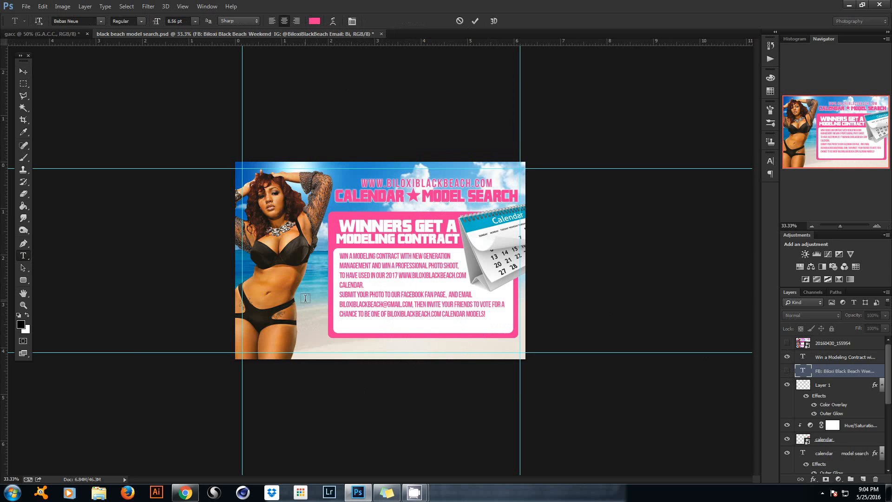
right_click(312, 298)
Paste the Help Us Pick lines, move them below the paragraph, and join them with a | separator.
click(349, 143)
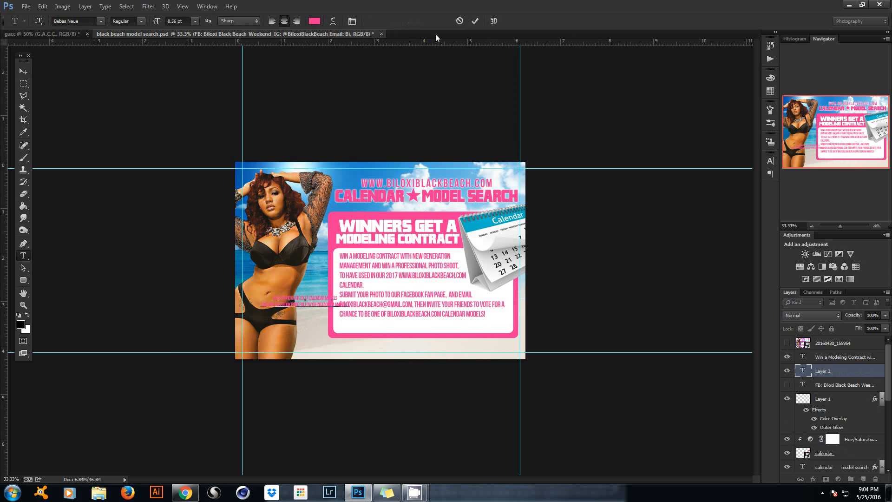
click(474, 21)
click(25, 72)
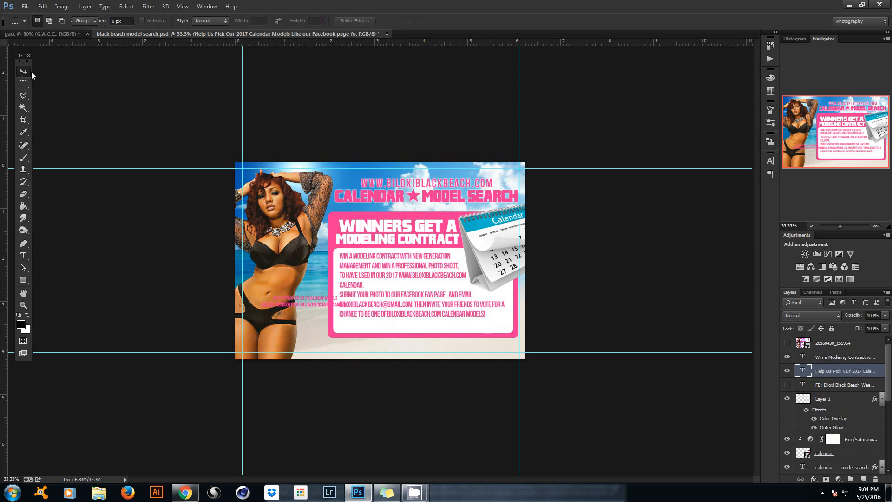
drag(235, 305, 348, 330)
click(23, 255)
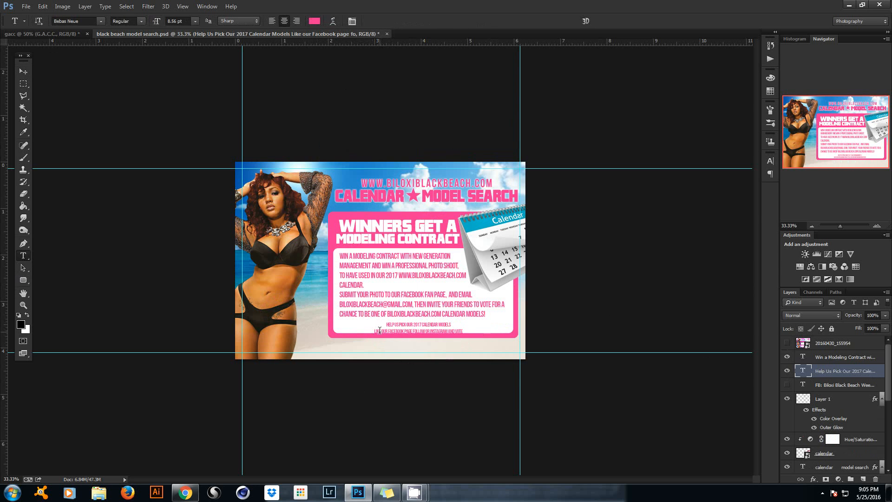
click(418, 326)
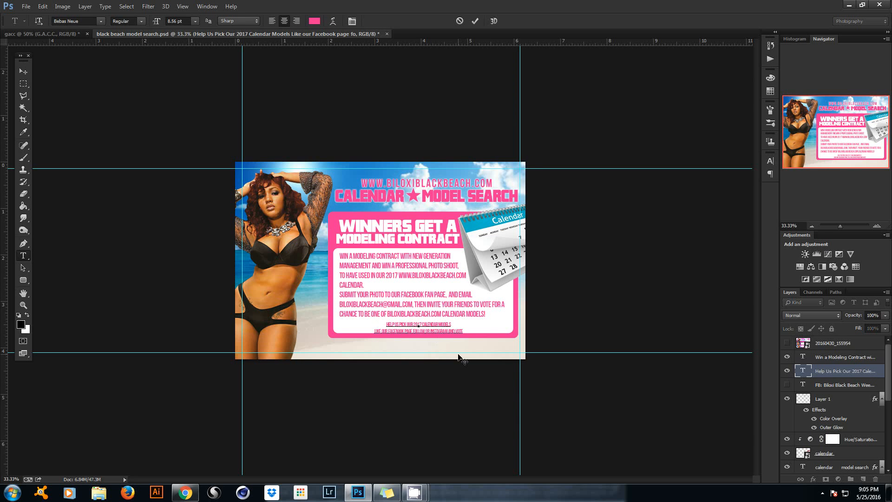
key(BackSpace)
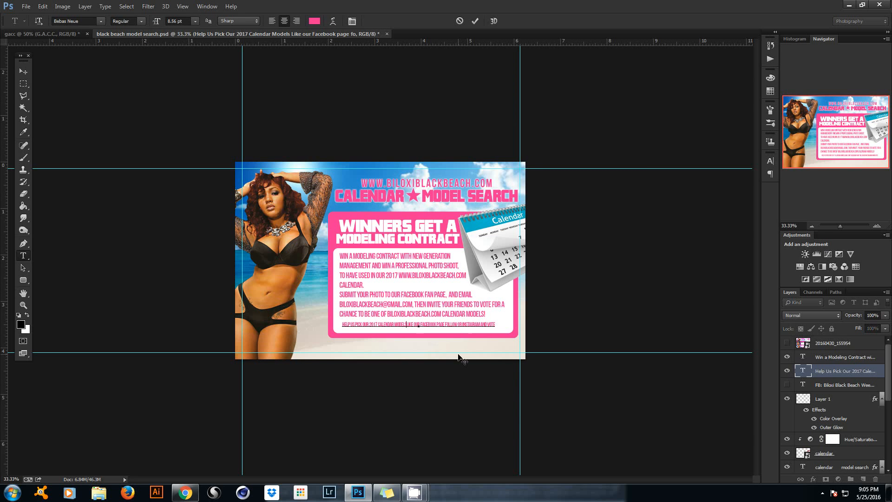
text(|)
click(474, 21)
Widen the one-line footer text to about 108% and nudge it into place.
key(ctrl+t)
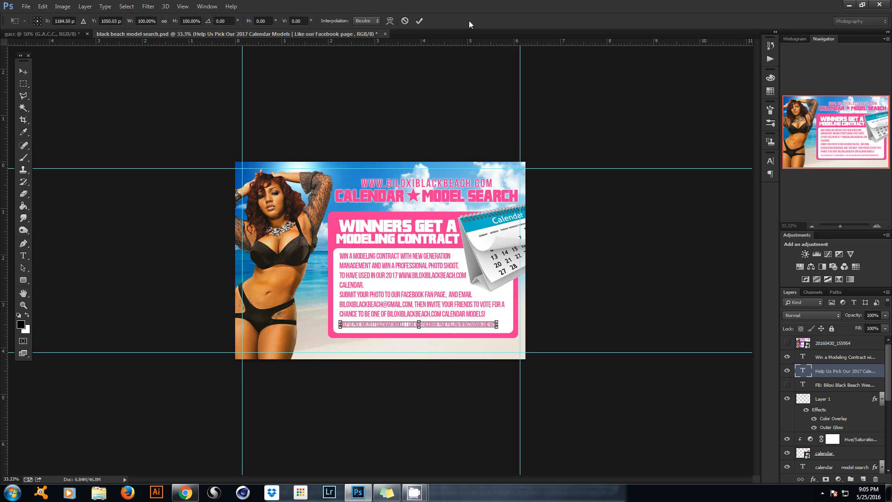
mouse_move(496, 321)
mouse_down()
mouse_move(523, 324)
mouse_move(510, 324)
mouse_up()
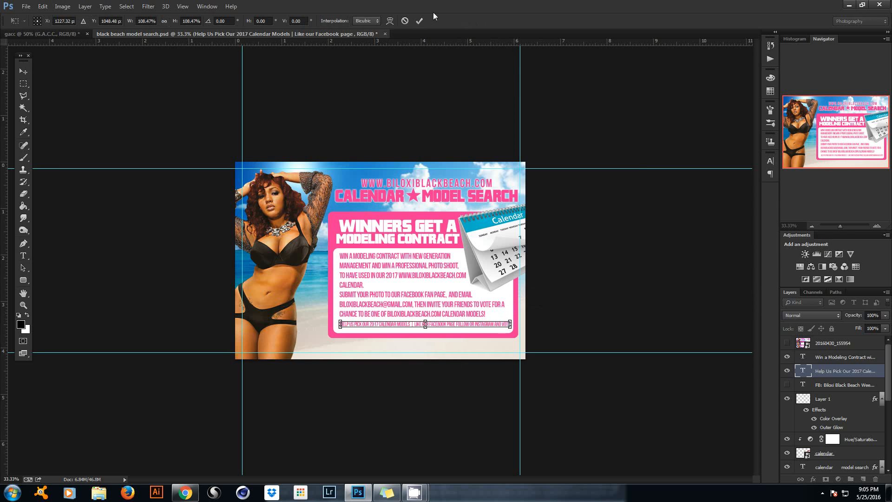
click(419, 21)
click(22, 72)
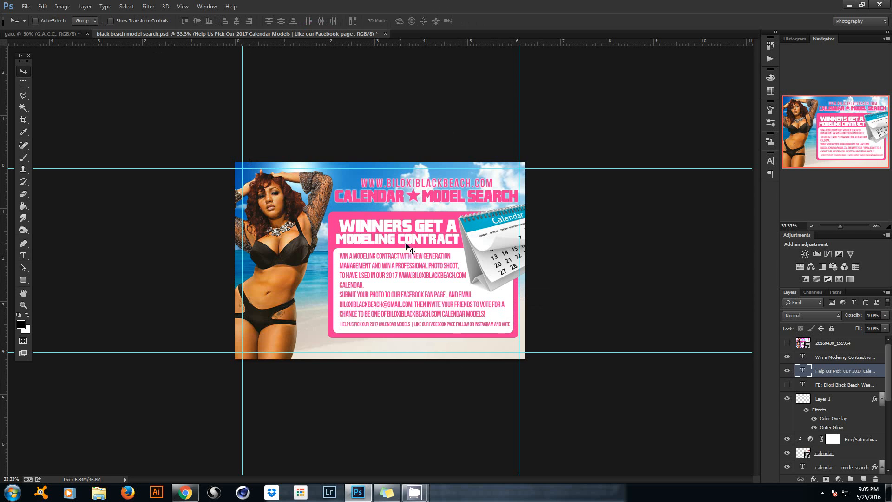
drag(412, 259, 412, 259)
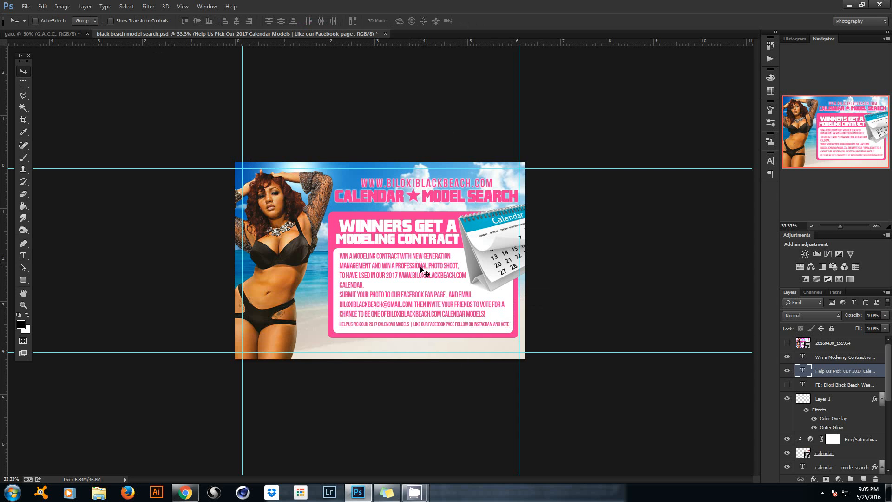
Replace the separator after MODELS with a line break and tighten the leading between the two lines.
click(24, 255)
click(424, 324)
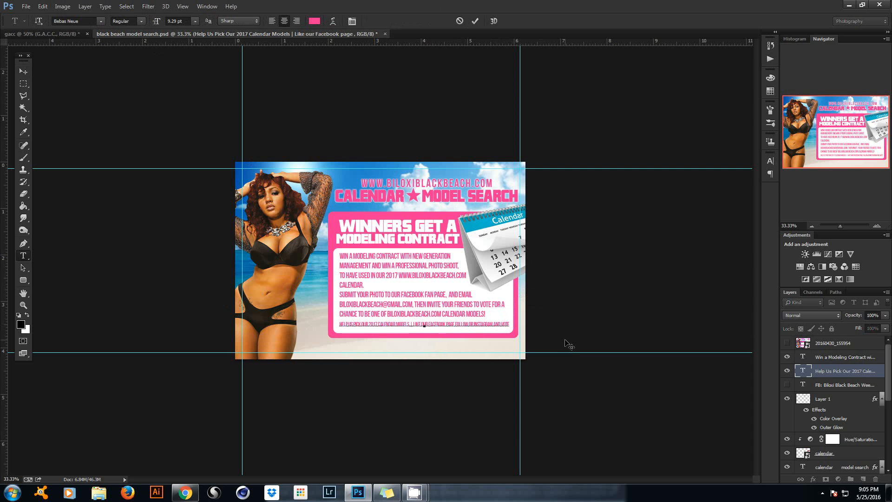
key(BackSpace)
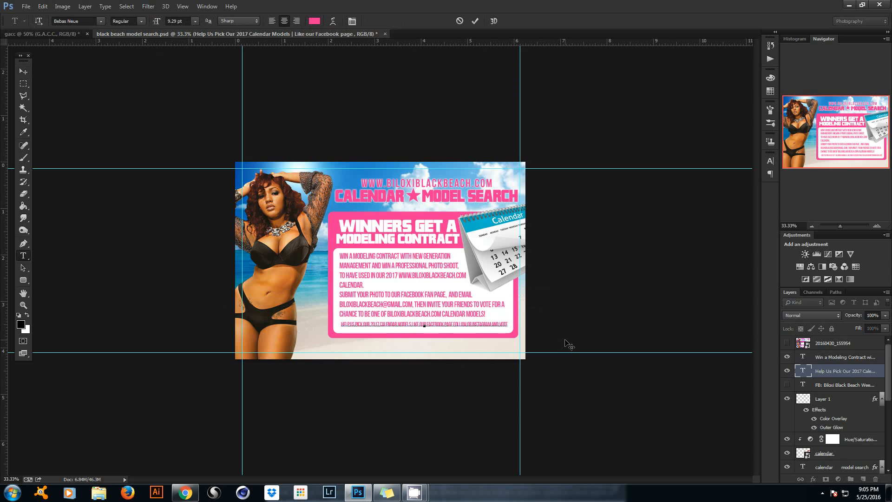
key(Return)
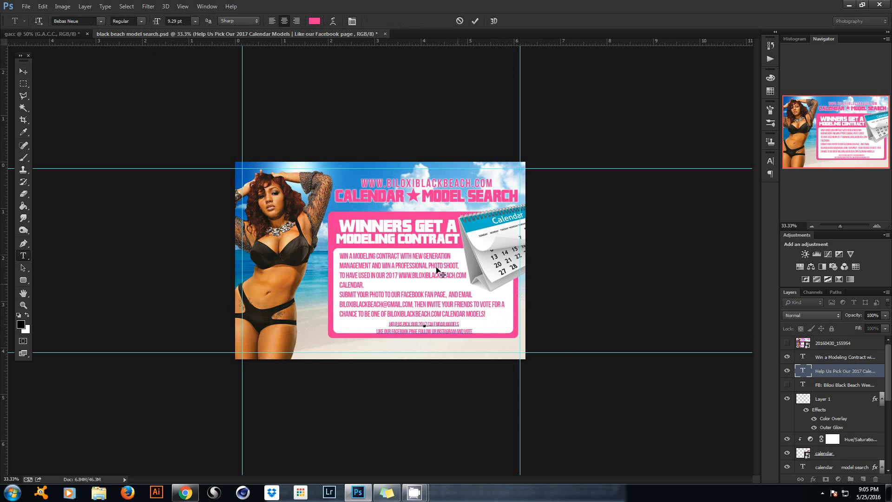
drag(473, 331, 376, 332)
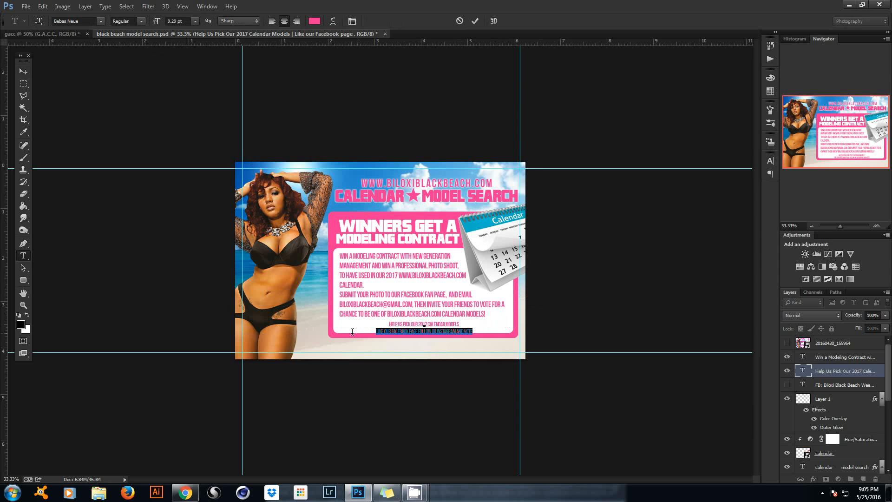
click(352, 21)
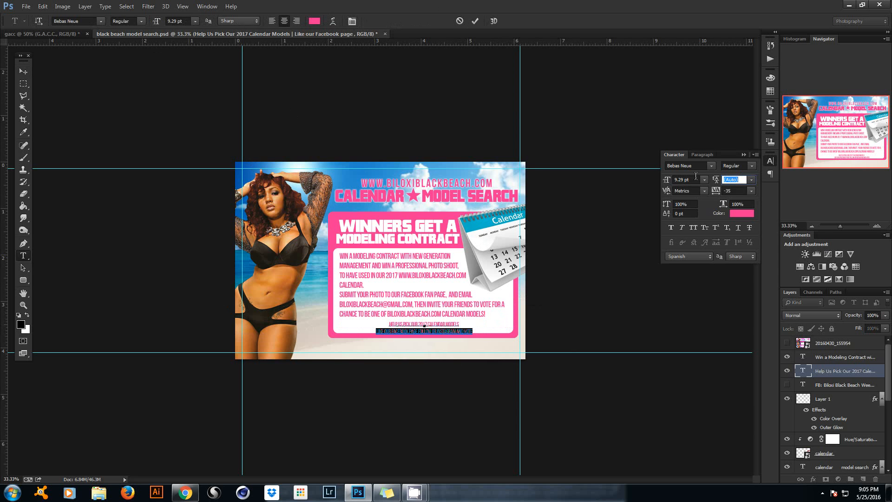
drag(719, 181, 723, 181)
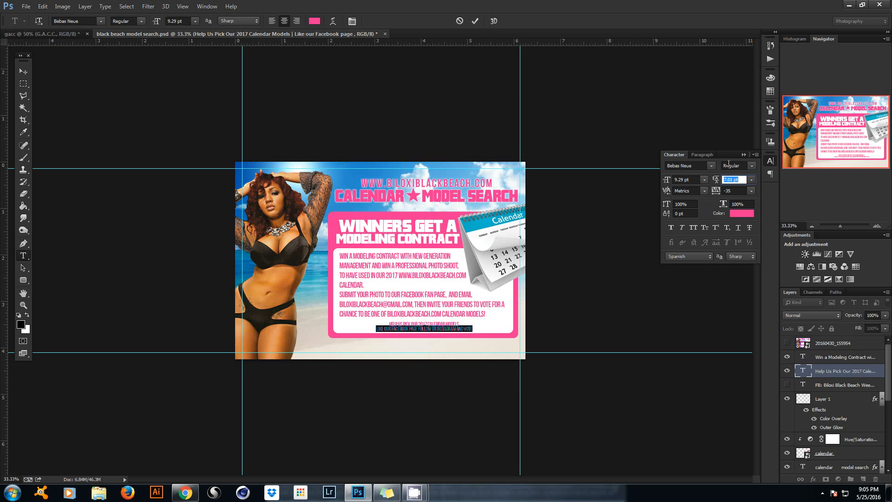
click(743, 155)
click(475, 21)
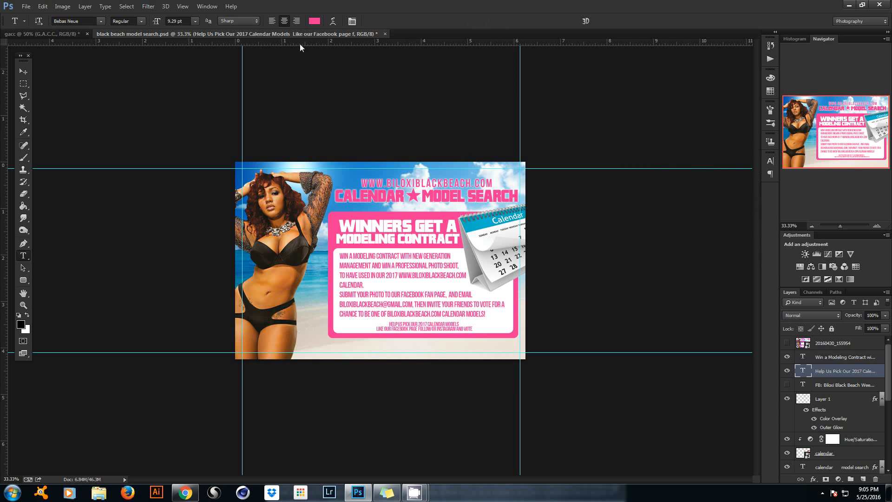
Scale the footer text up to about 166% and nudge it down slightly.
click(21, 72)
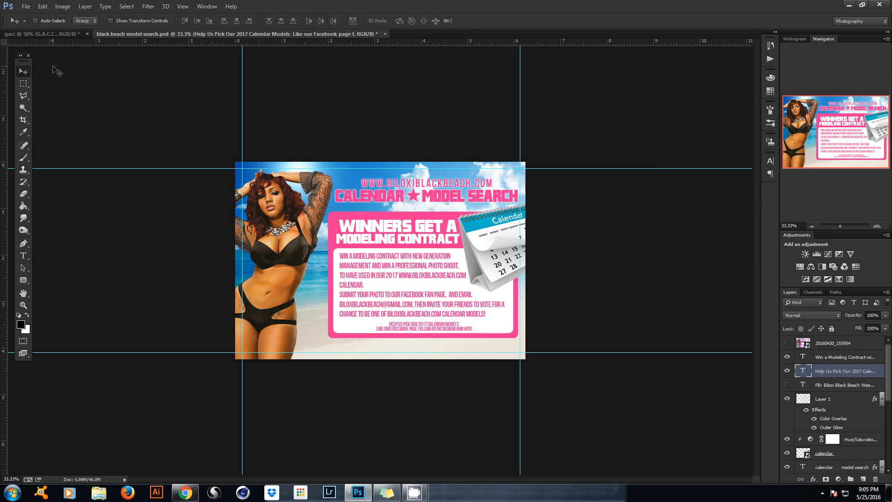
key(ctrl+t)
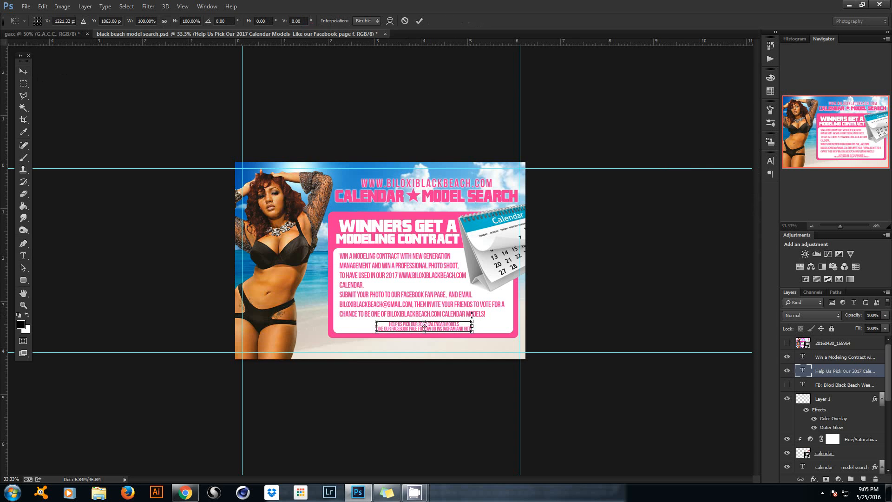
drag(472, 320, 508, 315)
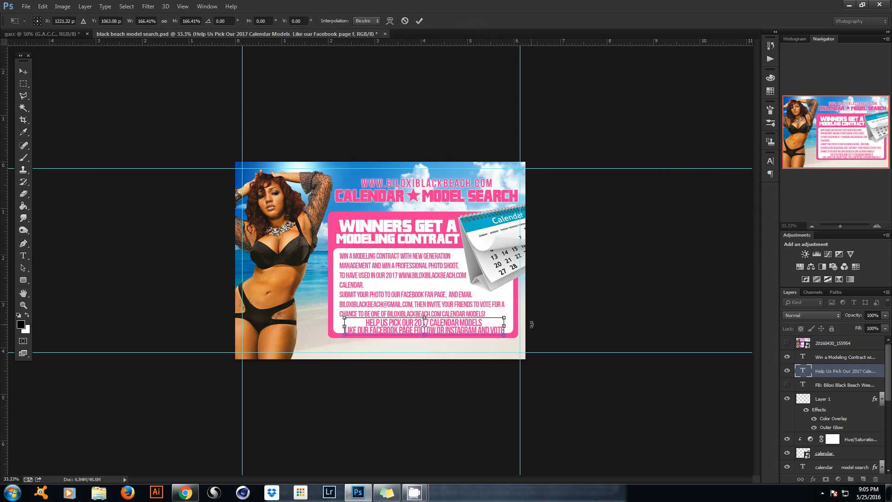
key(Down)
key(Down)
key(Down)
key(Down)
key(Down)
key(Down)
key(Down)
key(Down)
key(Down)
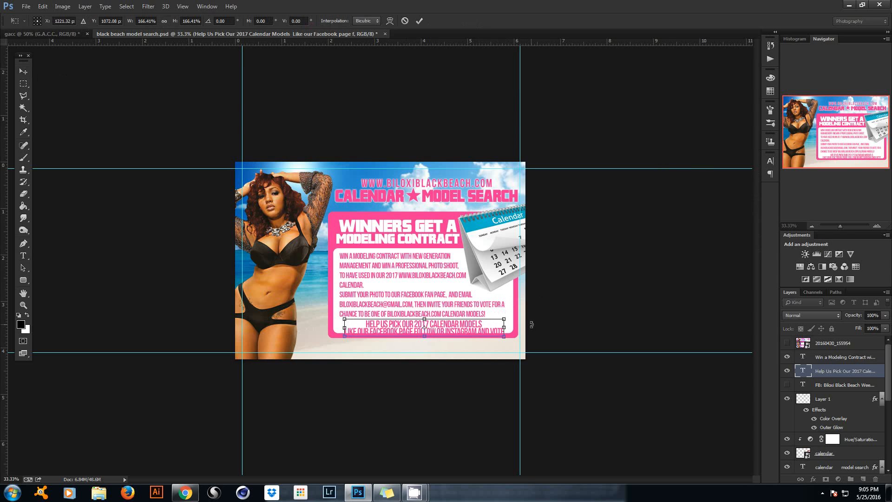
click(420, 21)
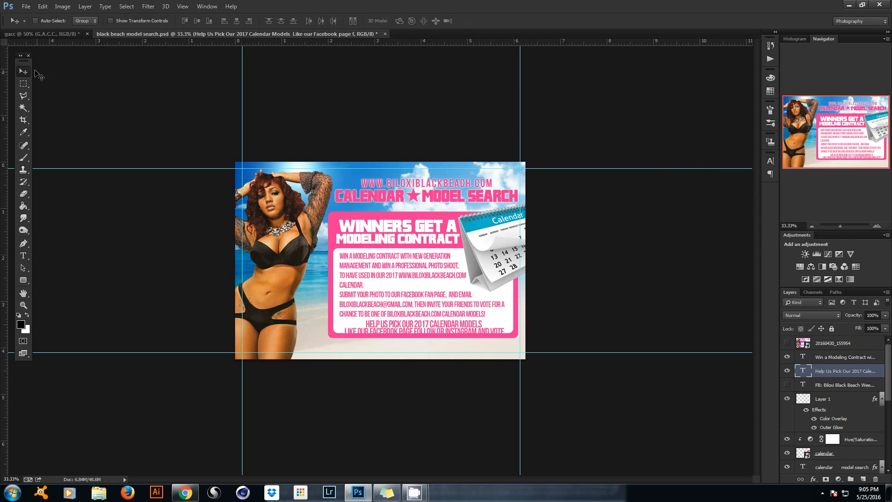
Stretch the Rounded Rectangle 1 panel's bottom edge down to about 103% height.
right_click(334, 247)
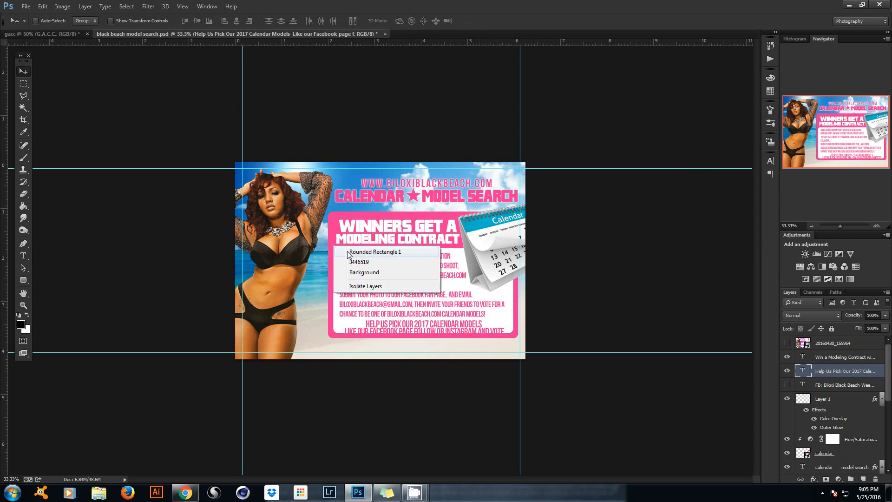
click(374, 251)
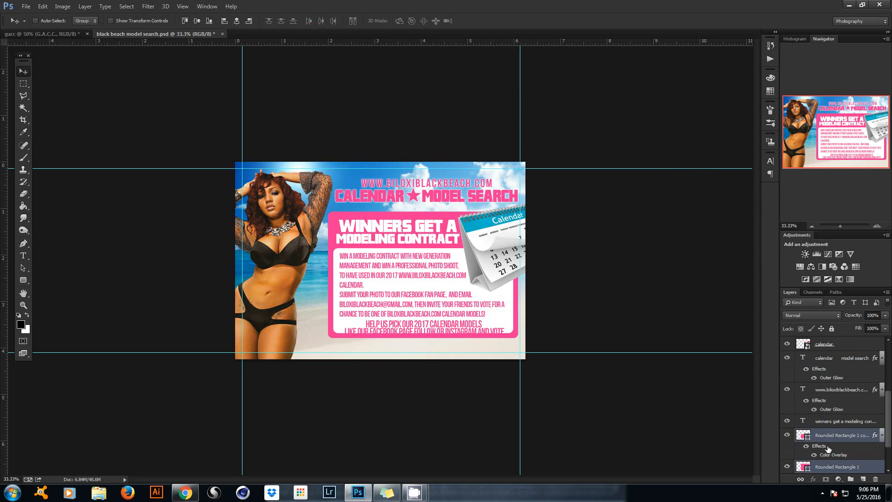
key(ctrl+t)
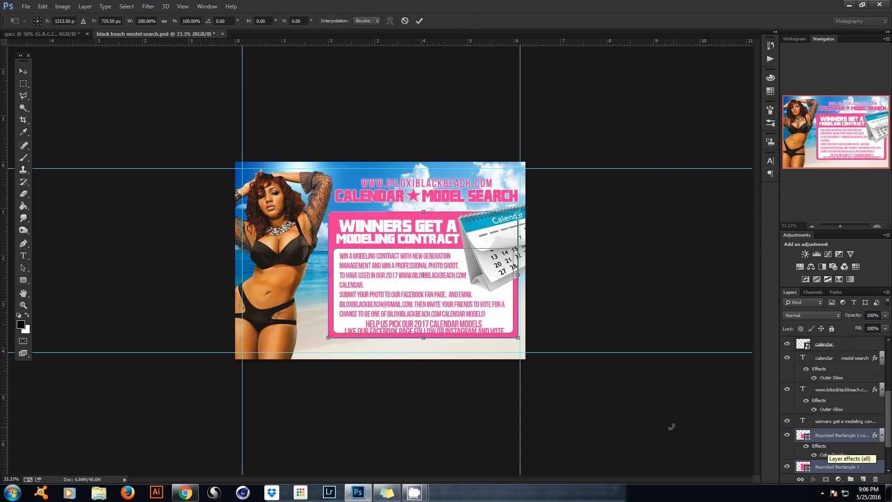
drag(423, 340, 424, 342)
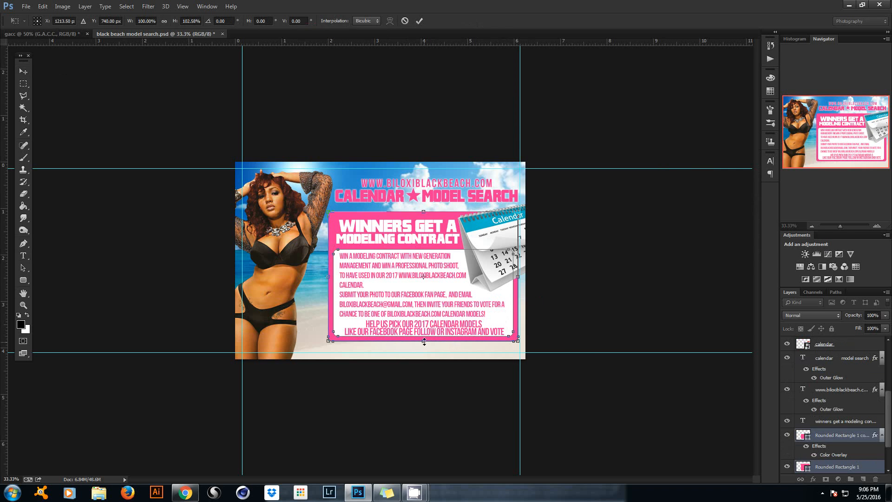
click(420, 20)
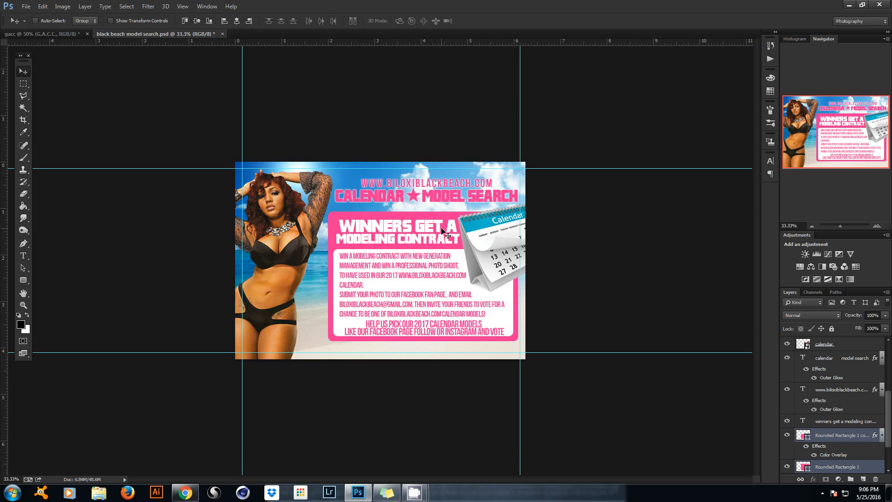
Group the calendar model search heading and Layer 1 as 'title' and move the group up slightly.
right_click(435, 186)
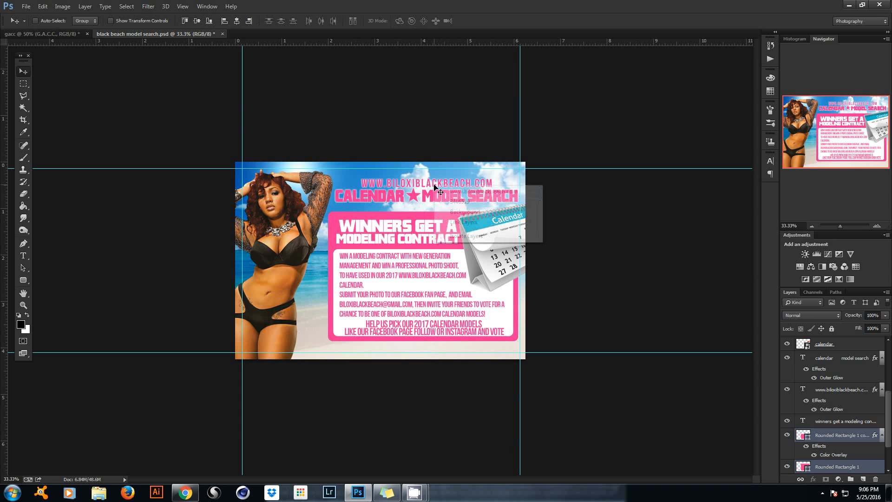
click(464, 191)
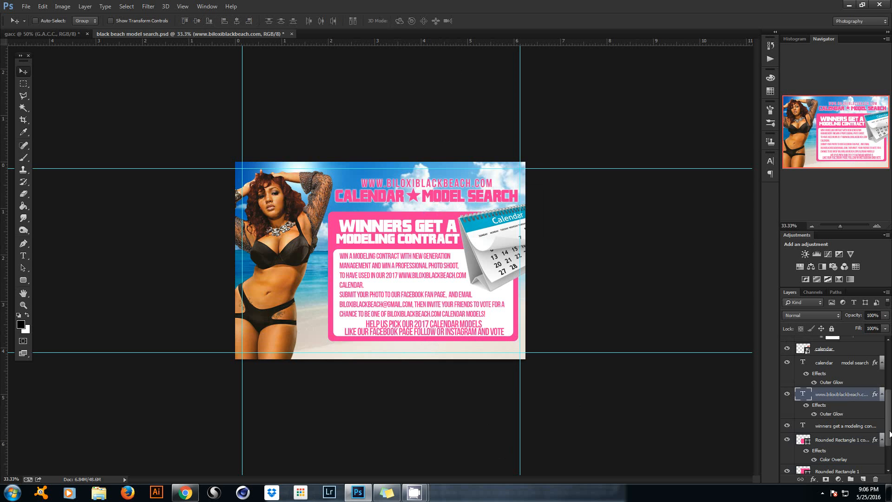
scroll(852, 419, up, 3)
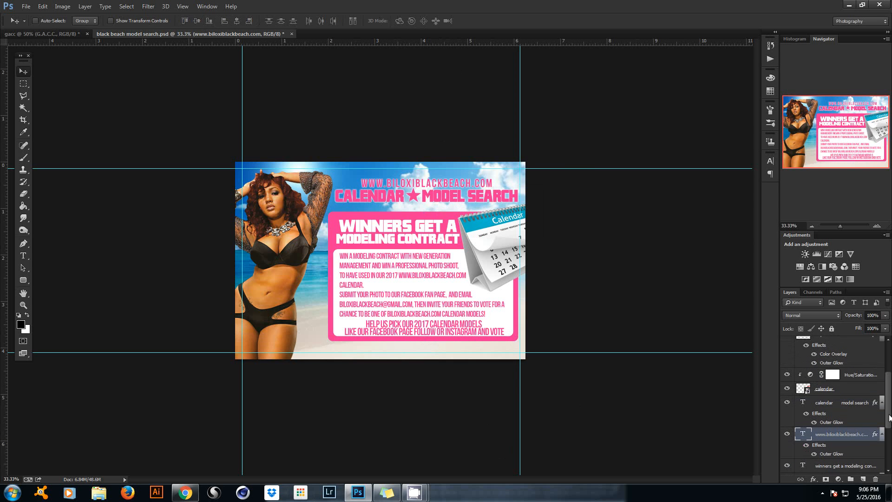
click(860, 405)
scroll(847, 385, up, 2)
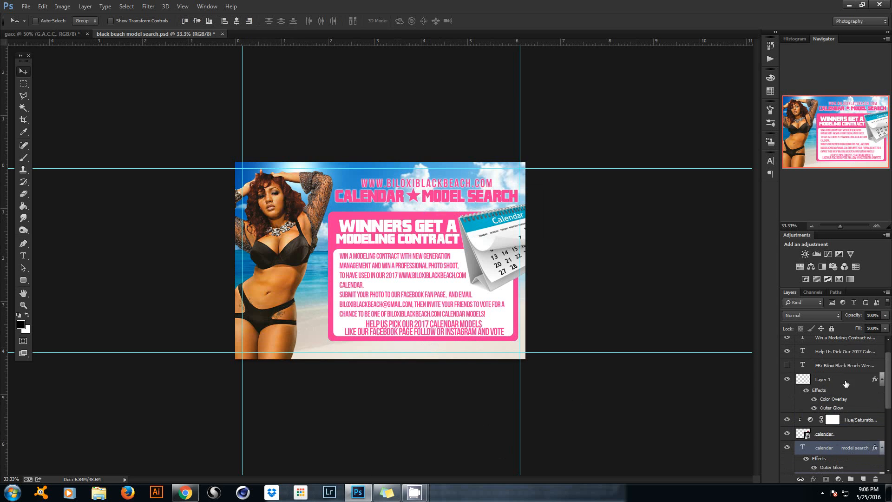
ctrl+click(846, 383)
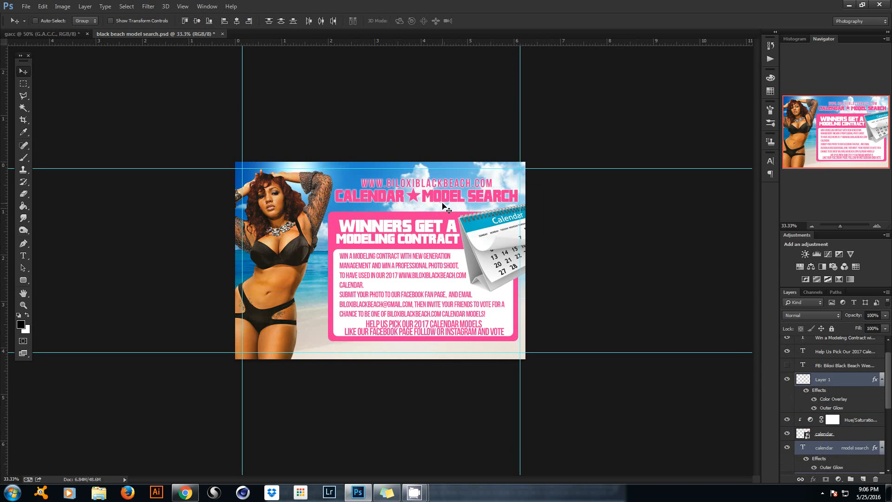
key(ctrl+g)
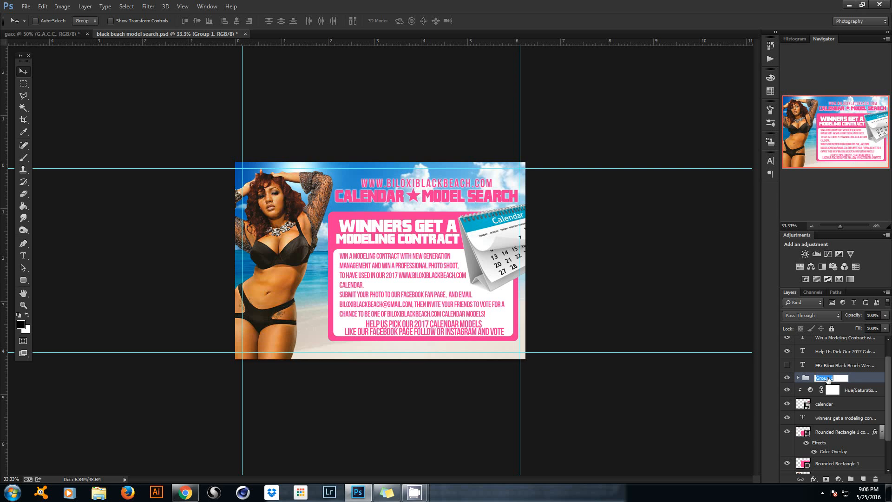
text(title)
key(Return)
drag(438, 205, 437, 198)
Raise the calendar graphic slightly, then select the winners text layer and the Rounded Rectangle 1 copy panel.
right_click(492, 220)
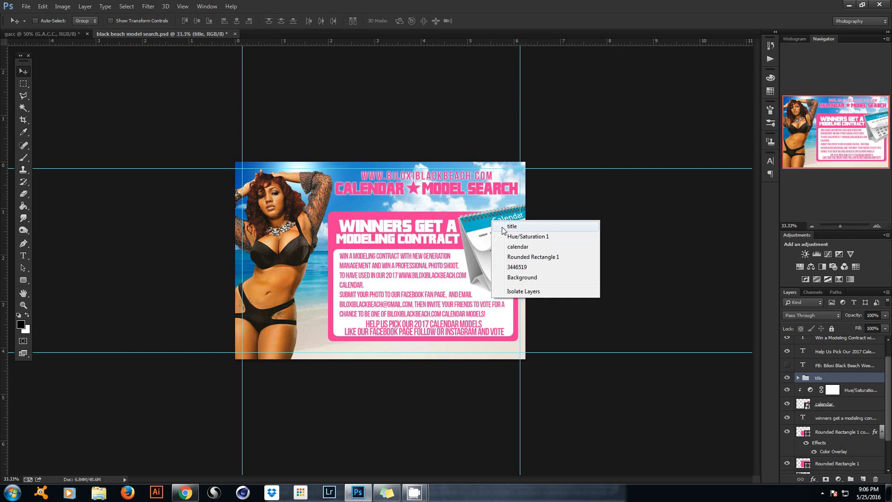
click(518, 247)
drag(508, 242, 508, 230)
right_click(410, 226)
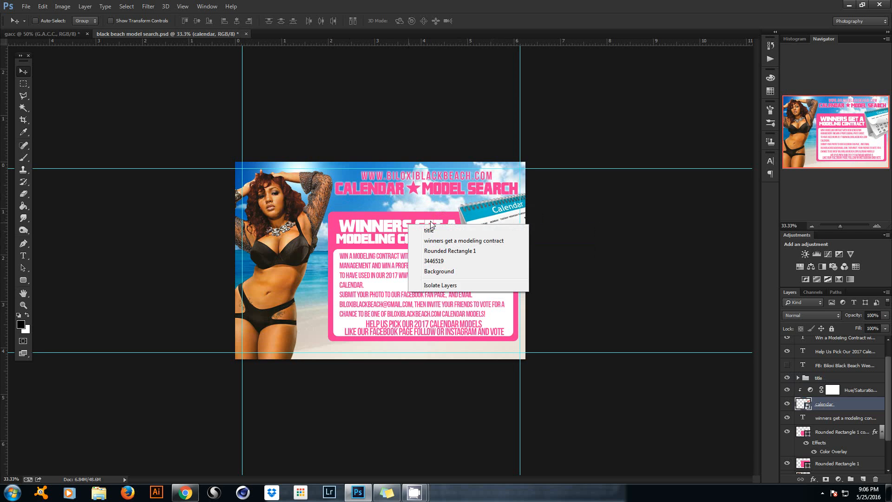
click(418, 239)
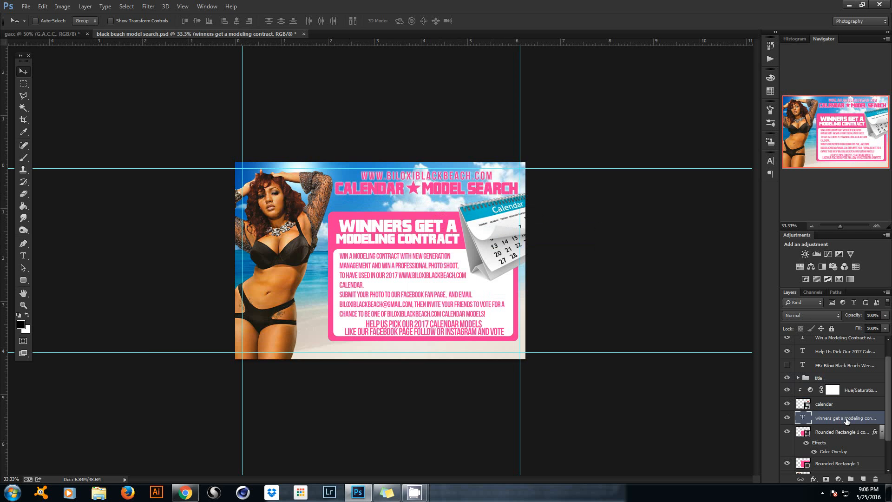
shift+click(851, 434)
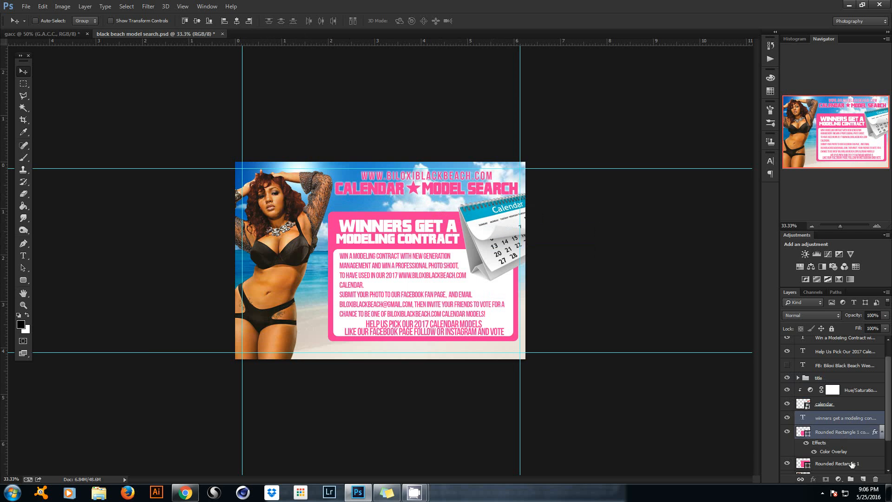
Add the Win a Modeling Contract and Help Us Pick text to the selection and move the panel upward.
drag(883, 385, 890, 369)
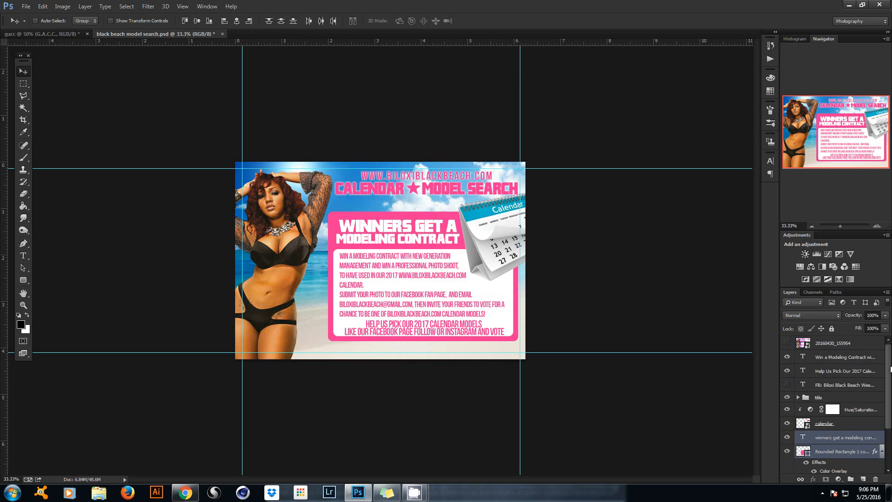
ctrl+click(843, 359)
ctrl+click(844, 371)
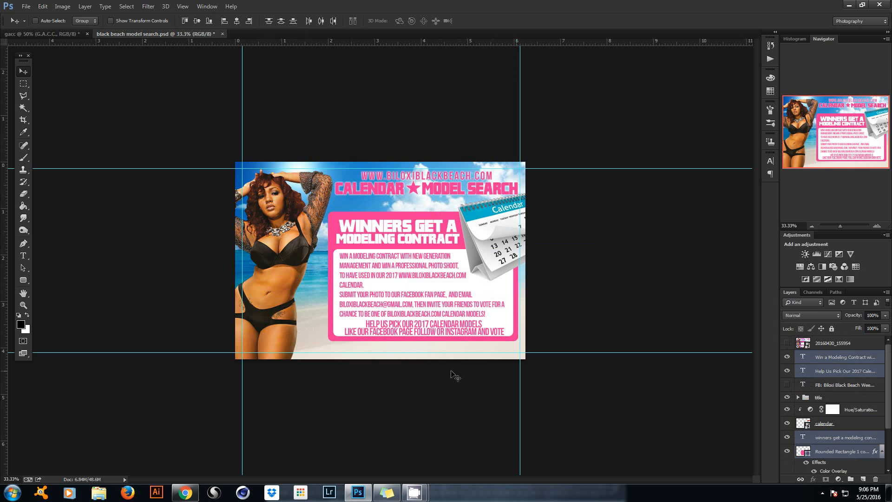
drag(380, 336, 381, 326)
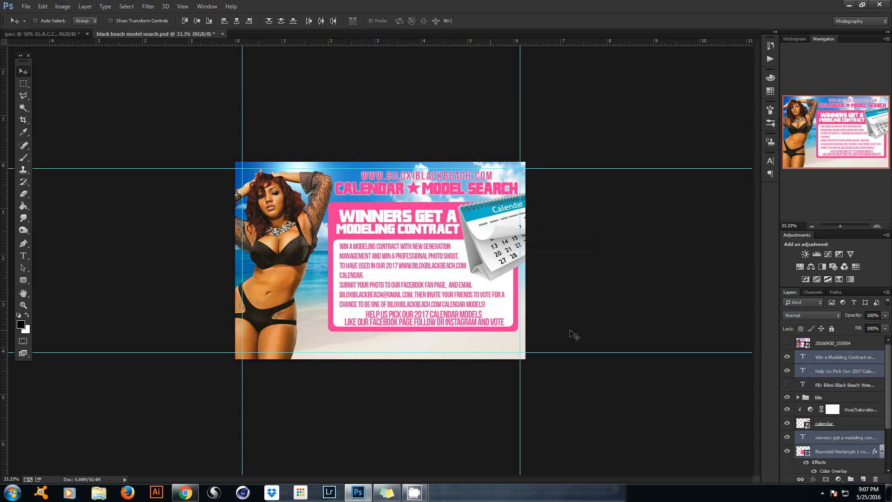
Stretch both rounded rectangles slightly taller at the bottom.
drag(888, 425, 888, 443)
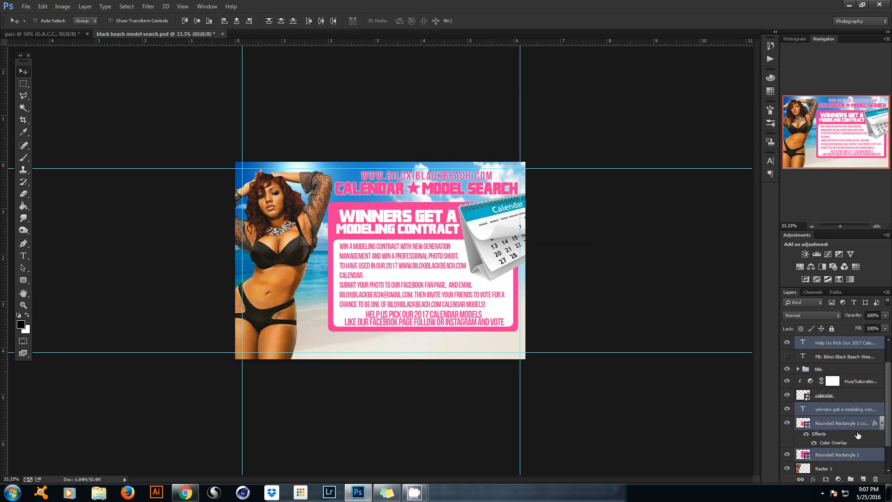
click(846, 426)
ctrl+click(847, 455)
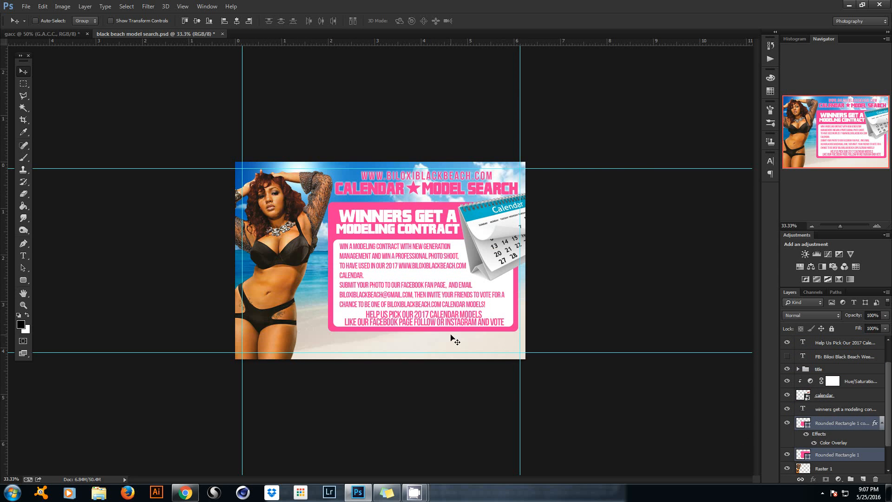
key(ctrl+t)
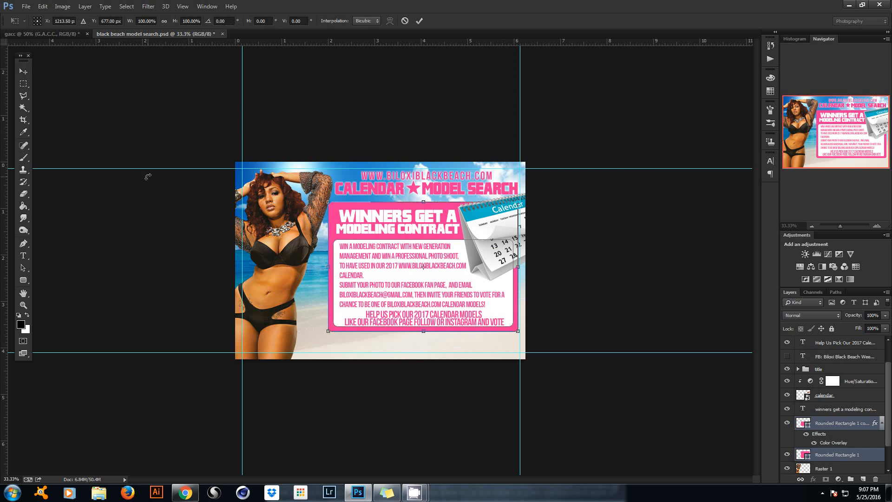
drag(423, 333, 423, 335)
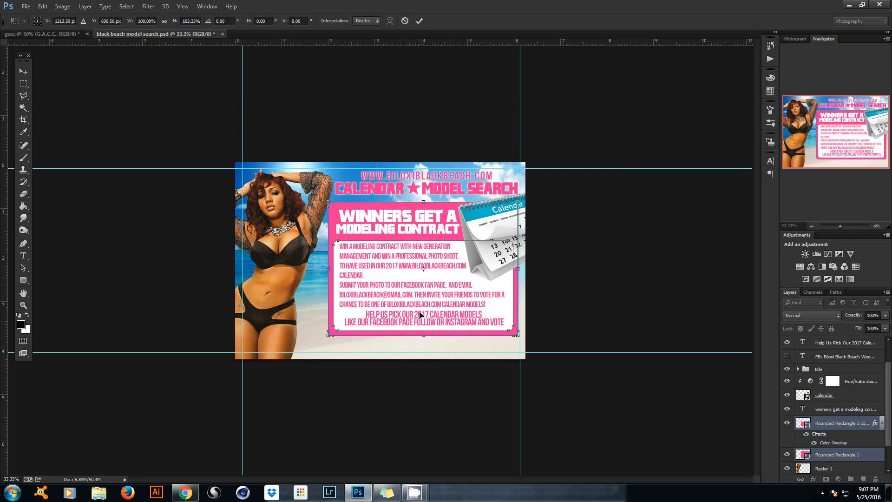
click(419, 20)
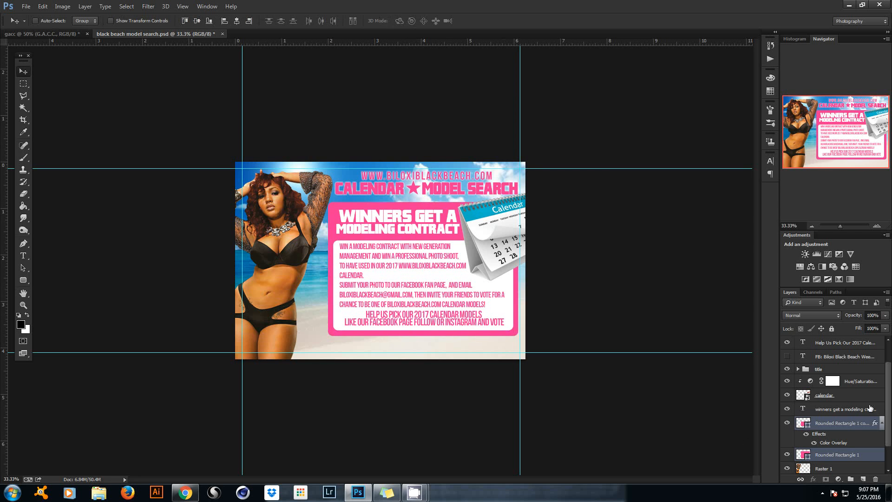
Pull both rectangles' bottom edge back up slightly, to about 99% height.
click(855, 424)
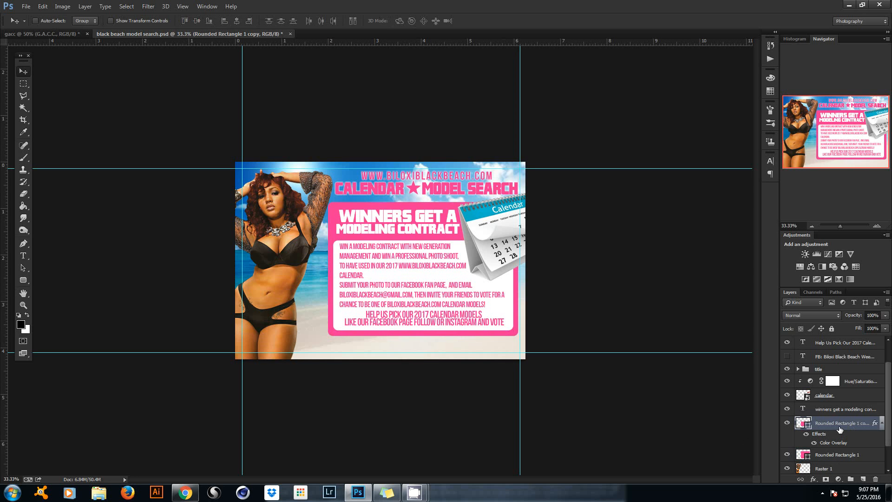
shift+click(869, 457)
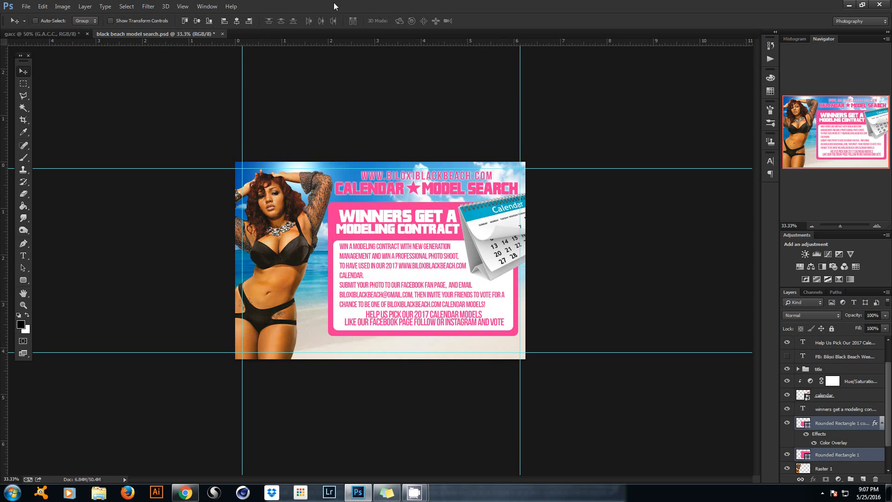
key(ctrl+t)
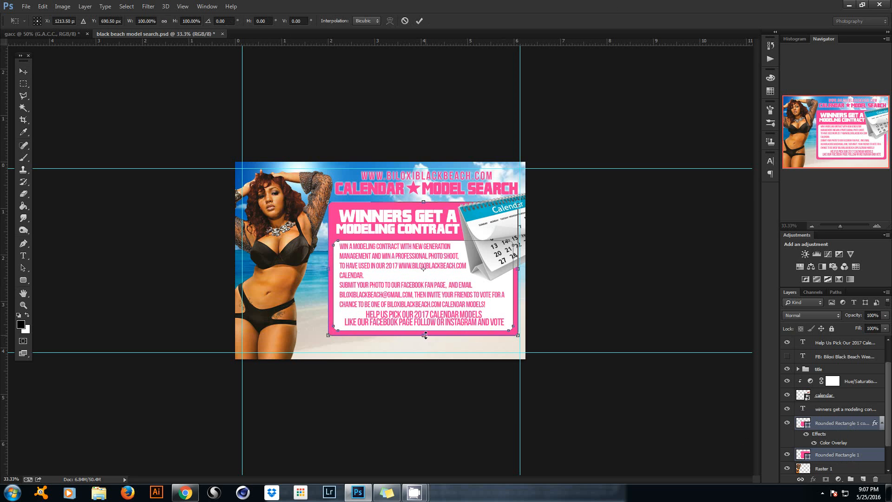
drag(425, 335, 425, 334)
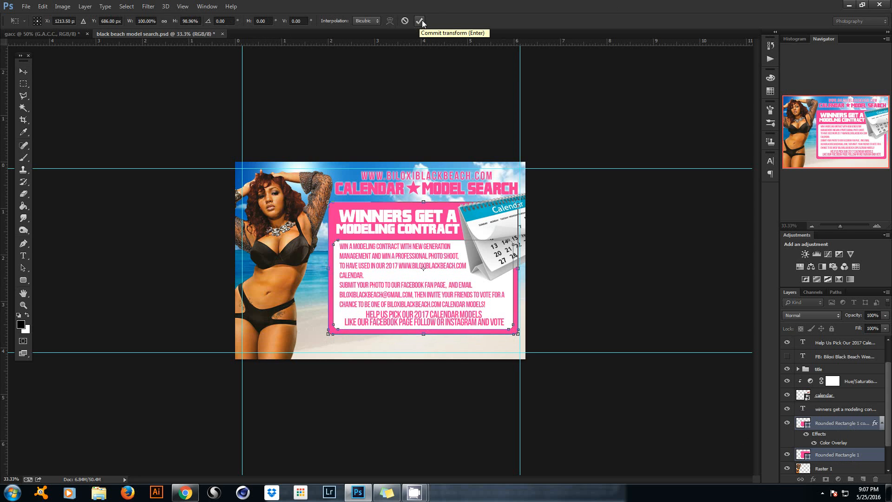
click(420, 21)
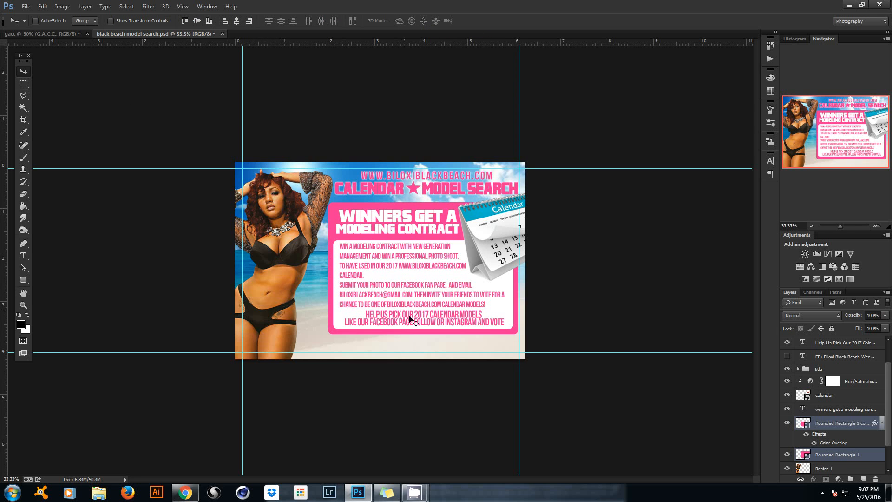
Select the HELP US PICK text layer and nudge it down slightly.
right_click(411, 318)
click(426, 321)
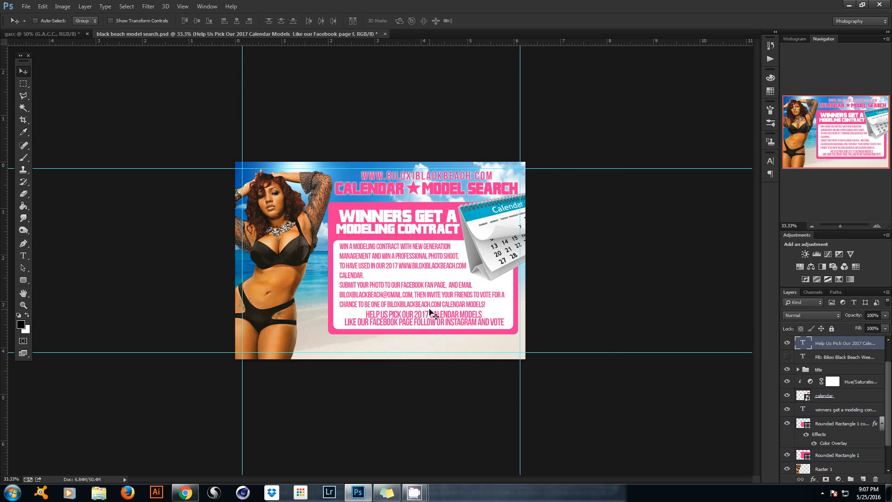
key(Down)
key(Down)
key(Down)
key(Down)
key(Down)
key(Down)
key(Down)
key(Down)
key(Down)
key(Down)
key(Down)
key(Down)
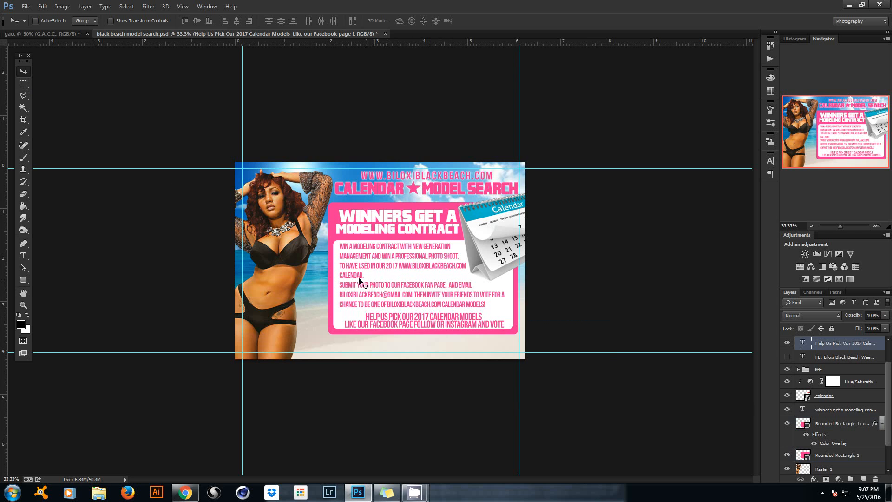
Recolour the HELP US PICK text with teal sampled from the calendar graphic.
right_click(402, 316)
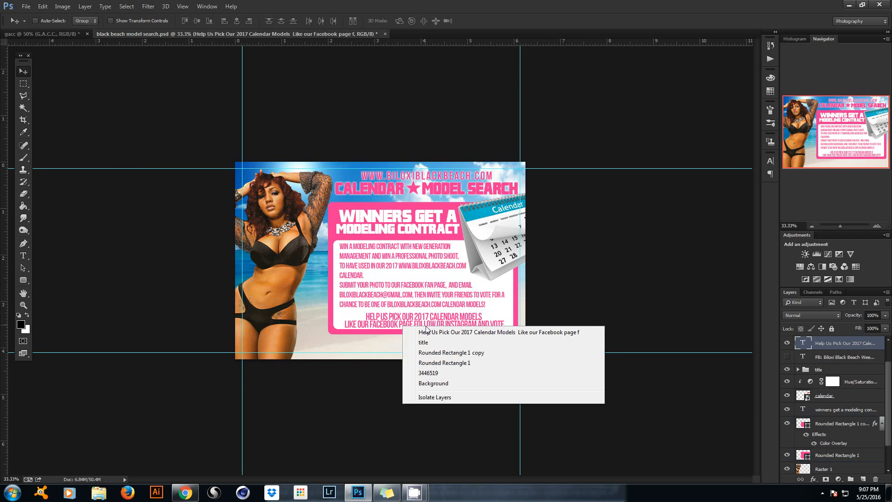
click(427, 331)
click(22, 258)
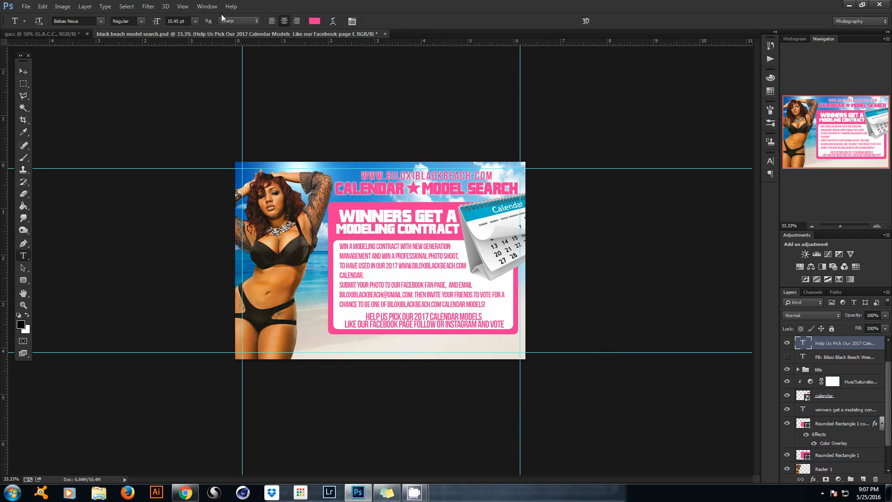
click(314, 23)
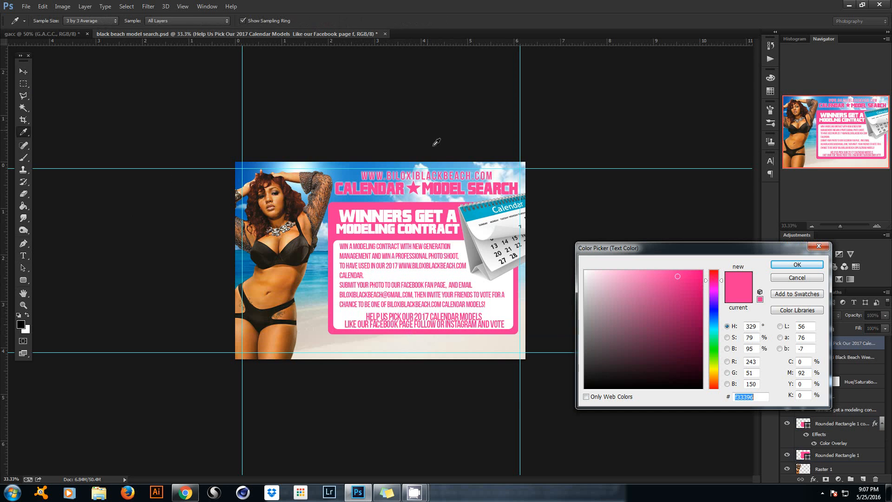
click(487, 213)
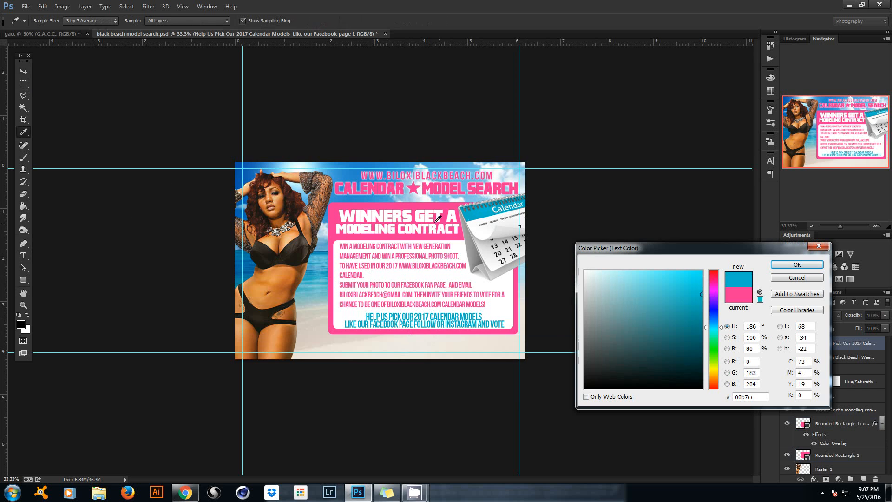
click(294, 243)
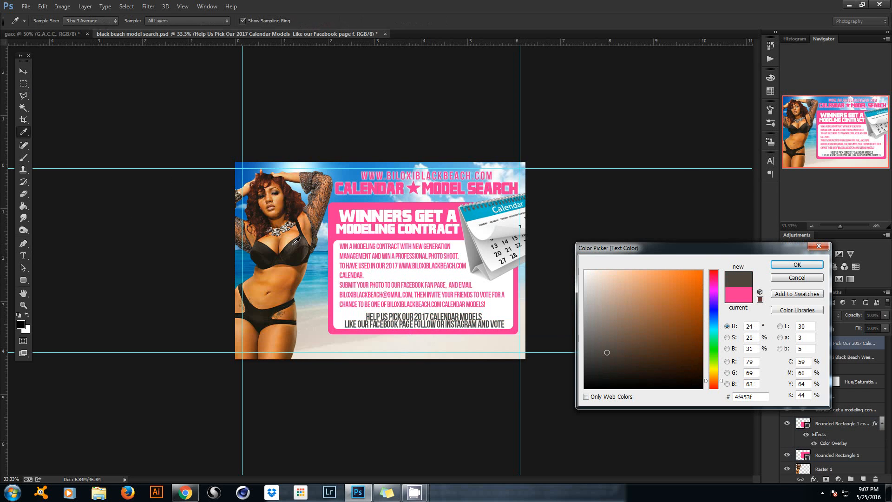
click(296, 243)
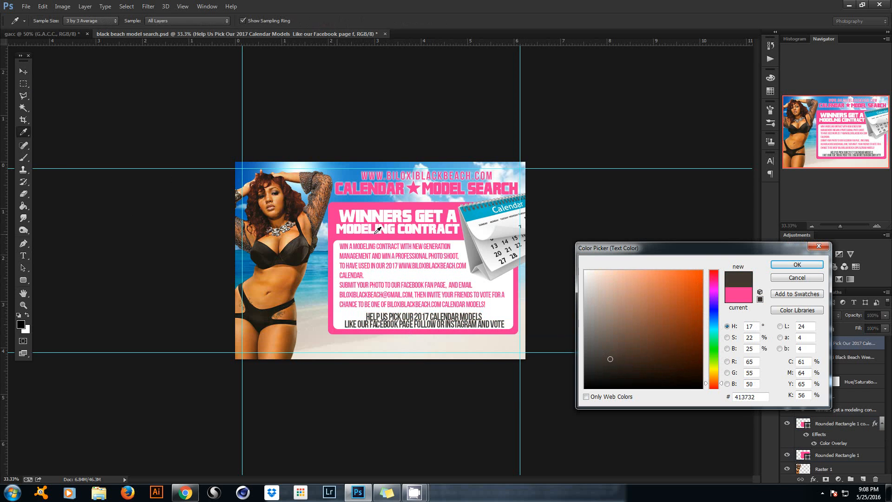
click(467, 220)
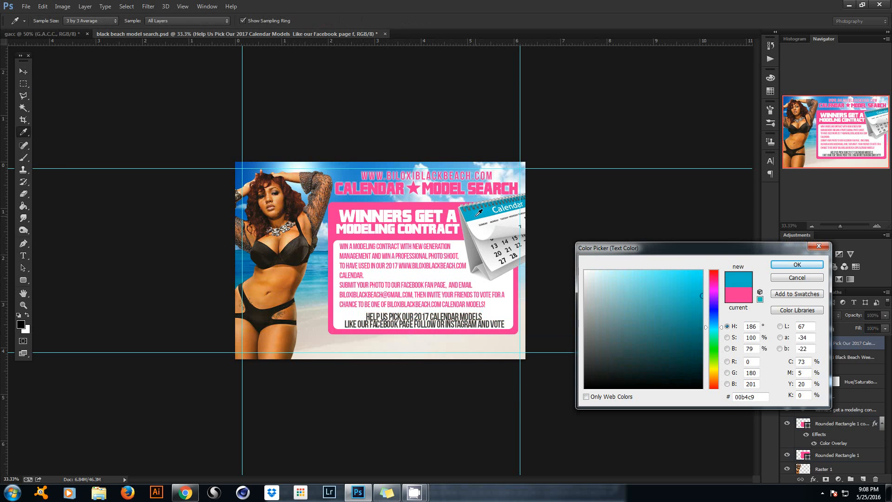
click(807, 264)
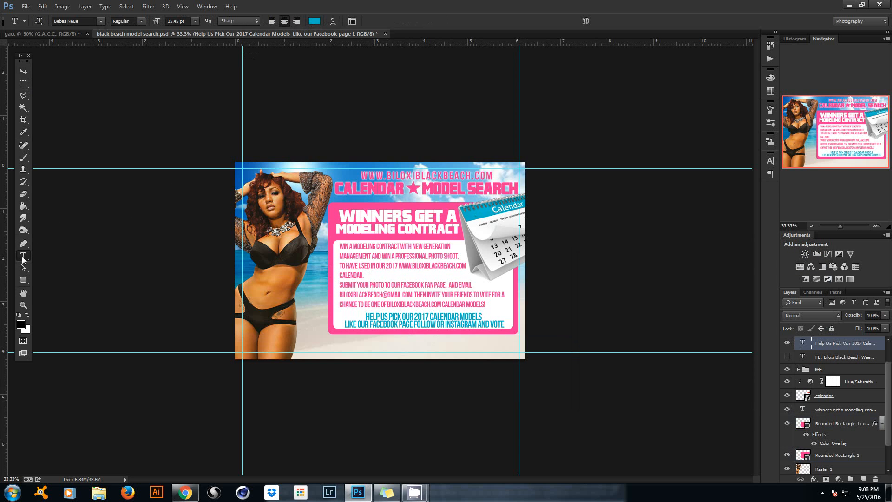
Reapply the calendar's cyan as the HELP US PICK text colour.
click(393, 319)
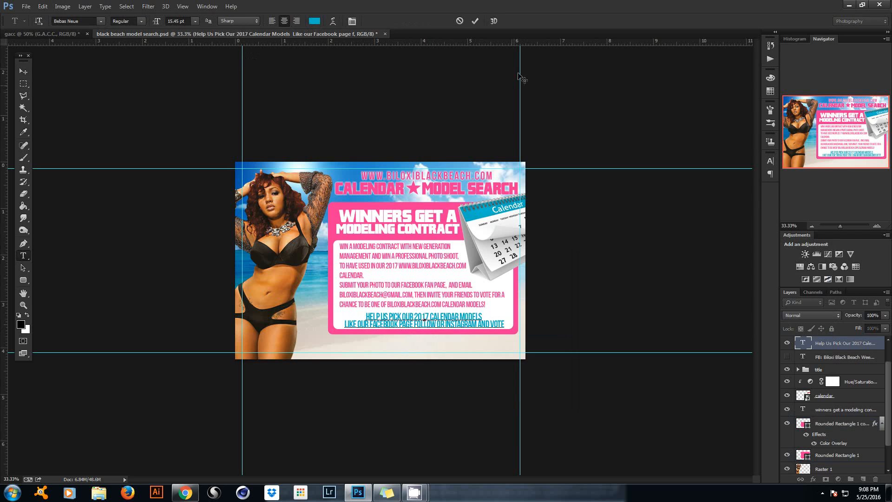
click(476, 21)
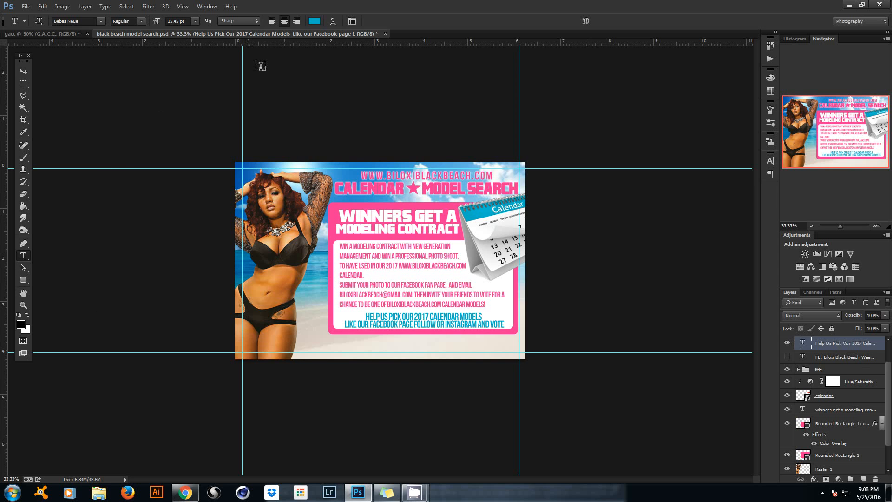
click(314, 21)
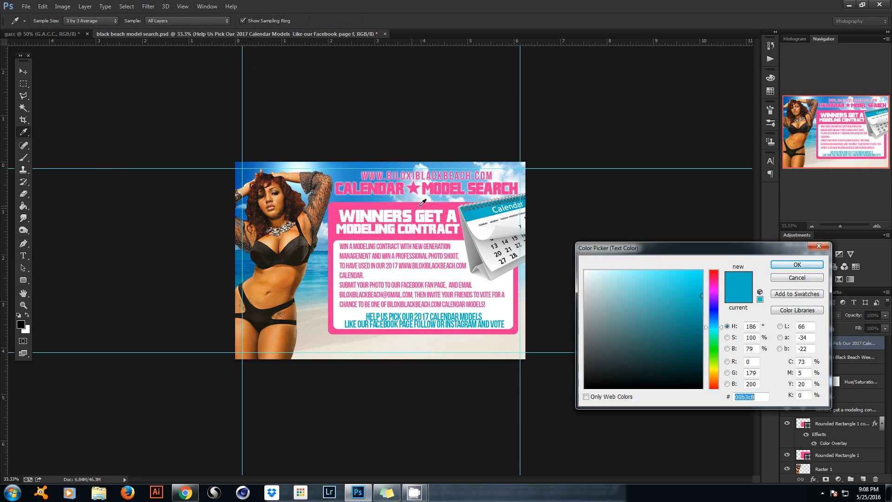
click(471, 203)
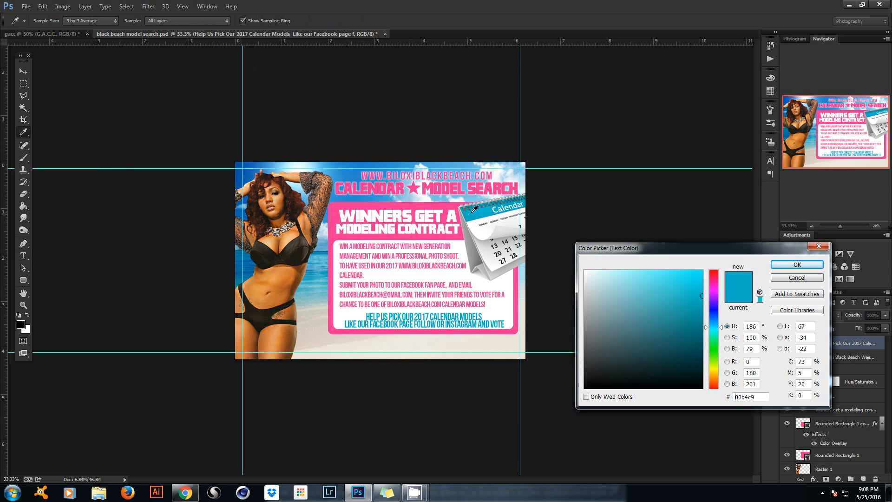
click(814, 266)
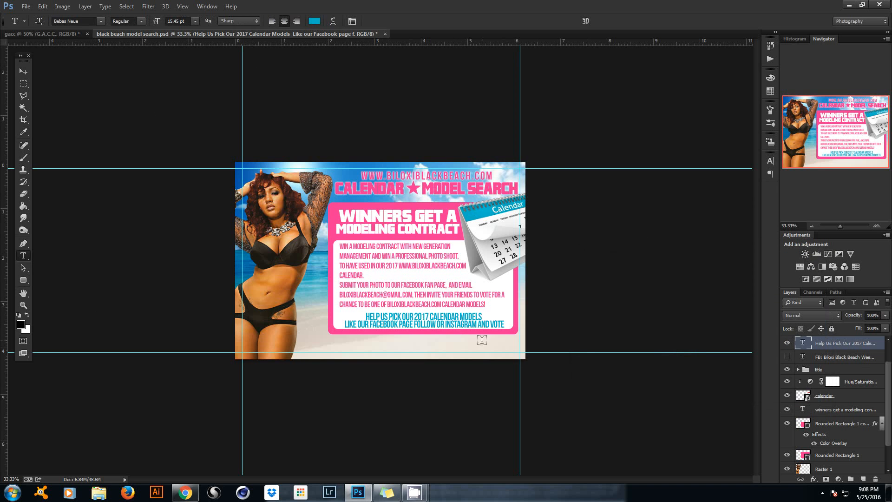
Show the email and web contact lines, reposition them on the flyer, then hide them.
click(797, 361)
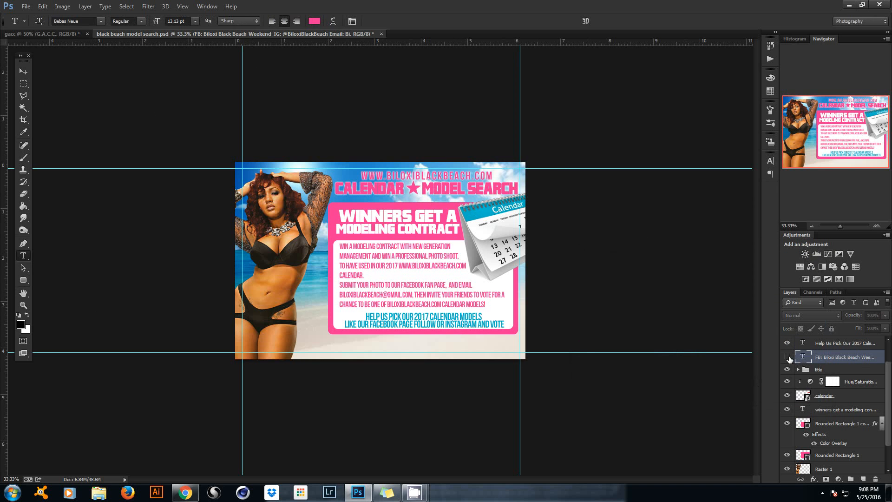
click(787, 357)
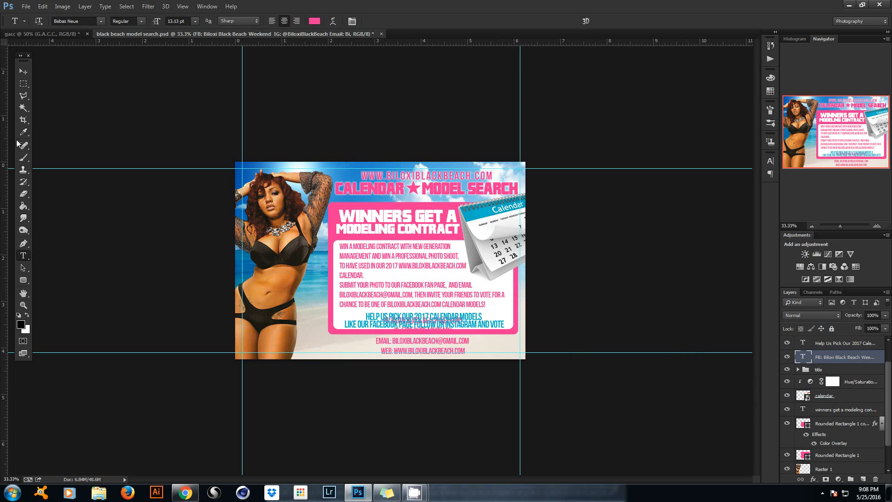
click(22, 71)
drag(412, 287, 279, 184)
click(788, 357)
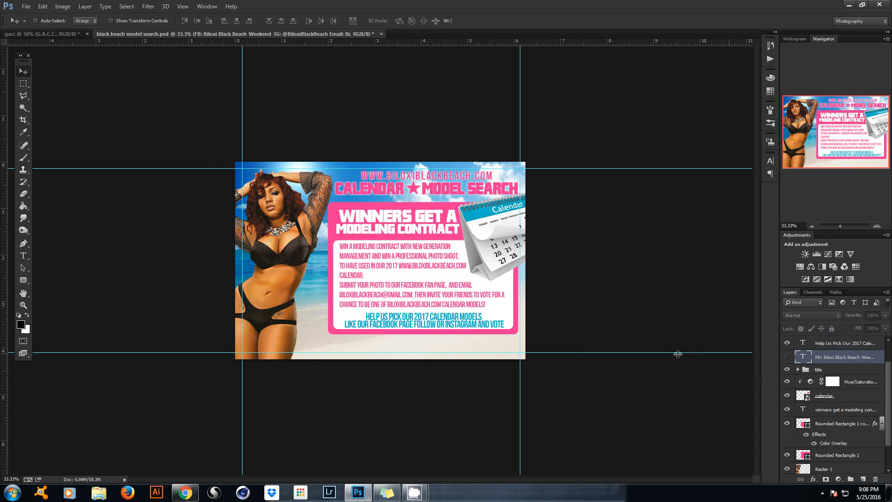
click(185, 492)
click(155, 21)
text(freepik.com)
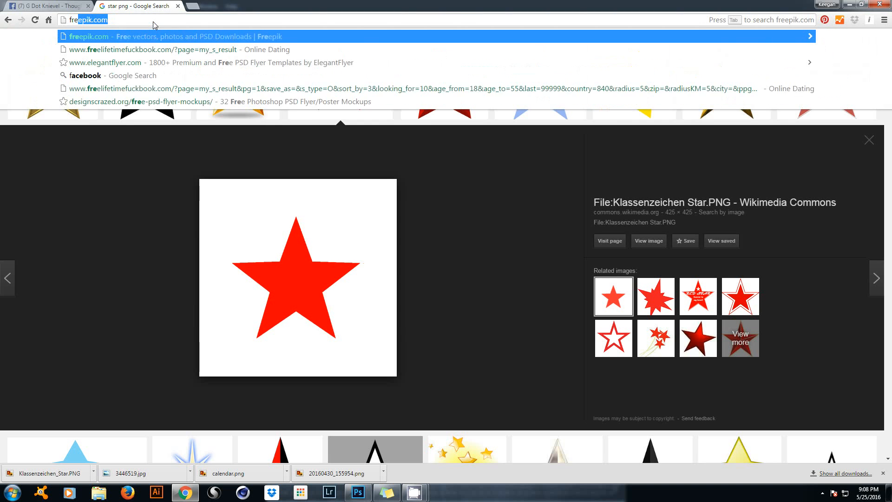
key(Return)
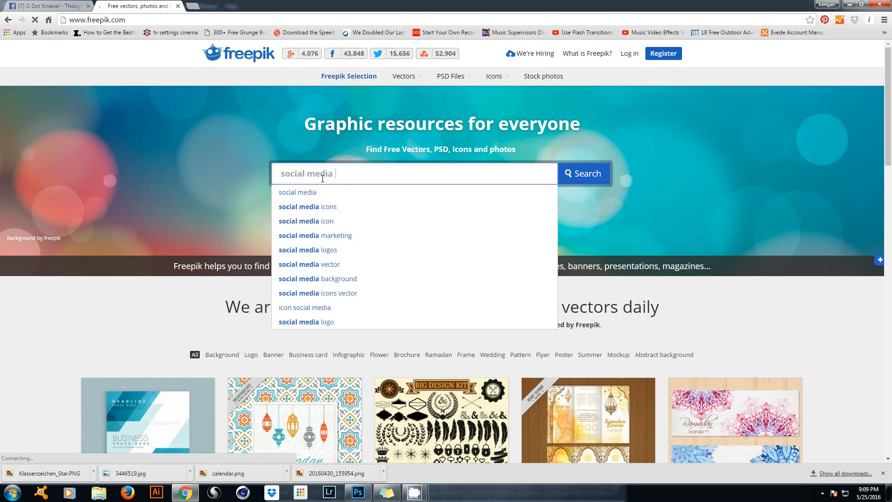
key(Return)
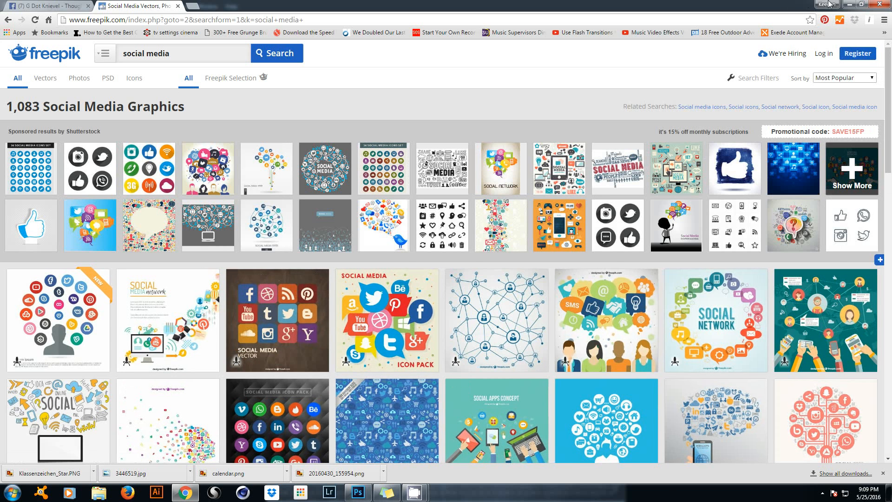
click(850, 5)
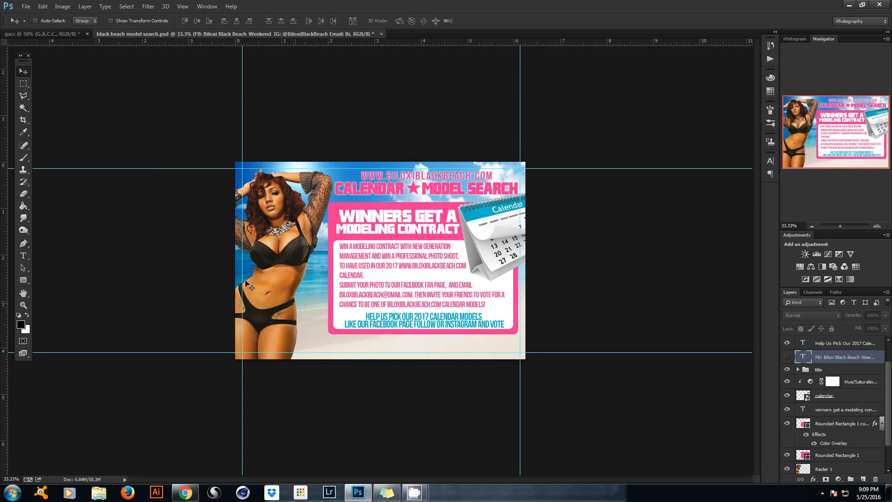
Place the facebook logo file into the flyer, scaled to about 39%.
click(26, 7)
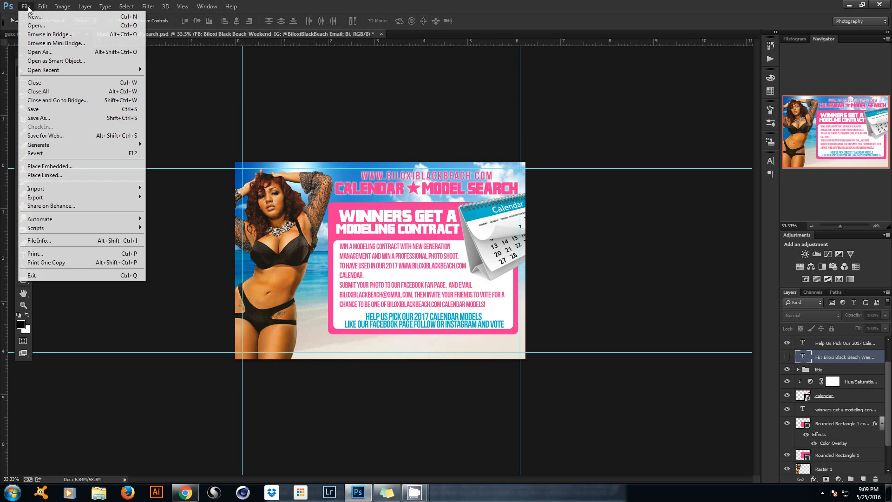
click(46, 167)
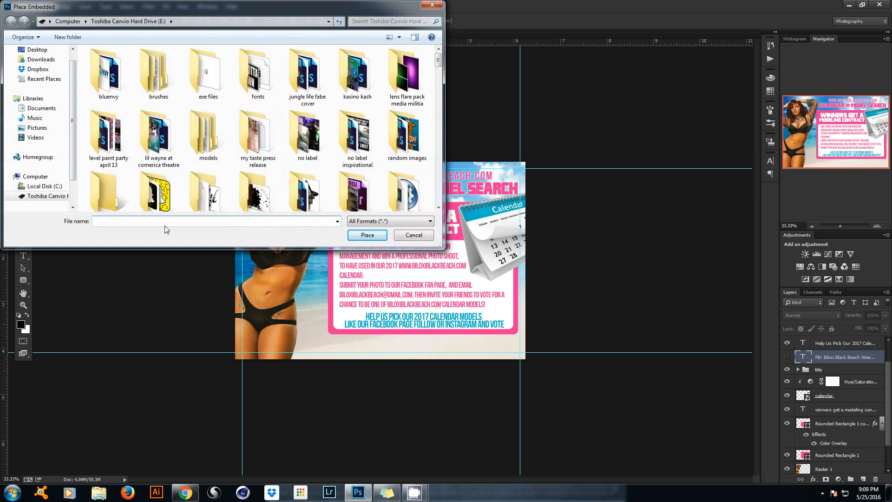
text(face)
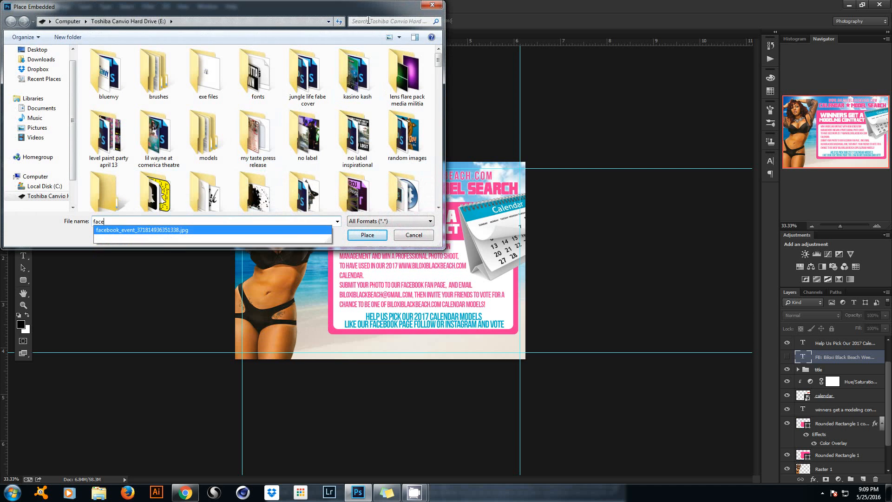
click(375, 21)
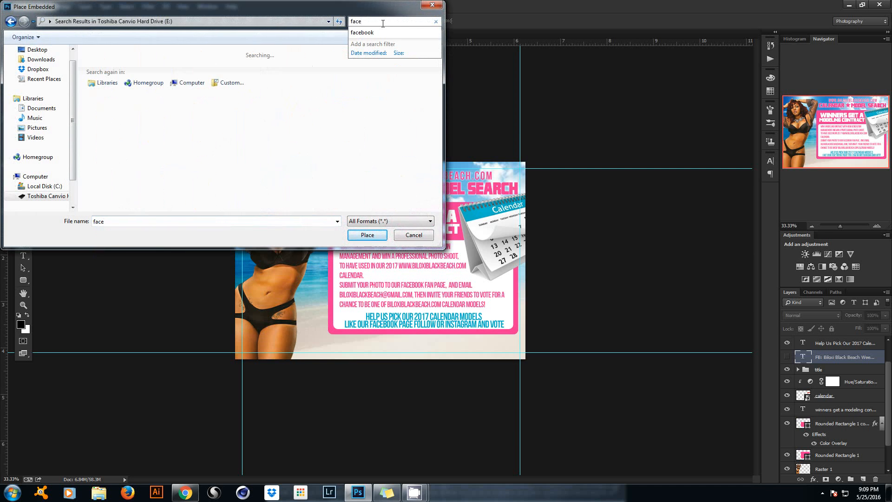
text(facebook)
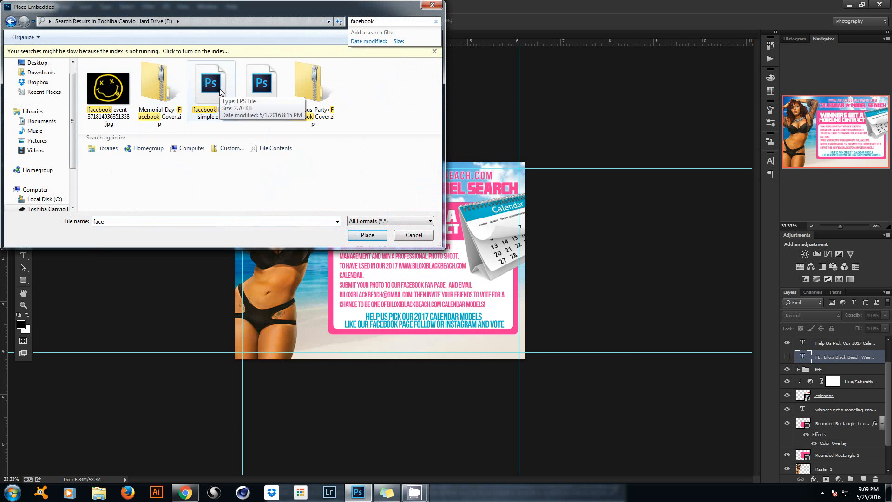
double_click(271, 86)
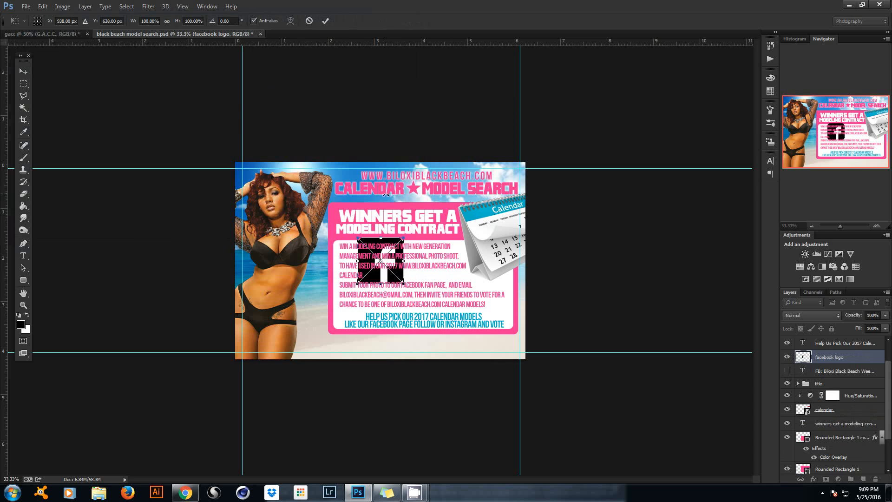
drag(405, 236, 375, 268)
click(324, 20)
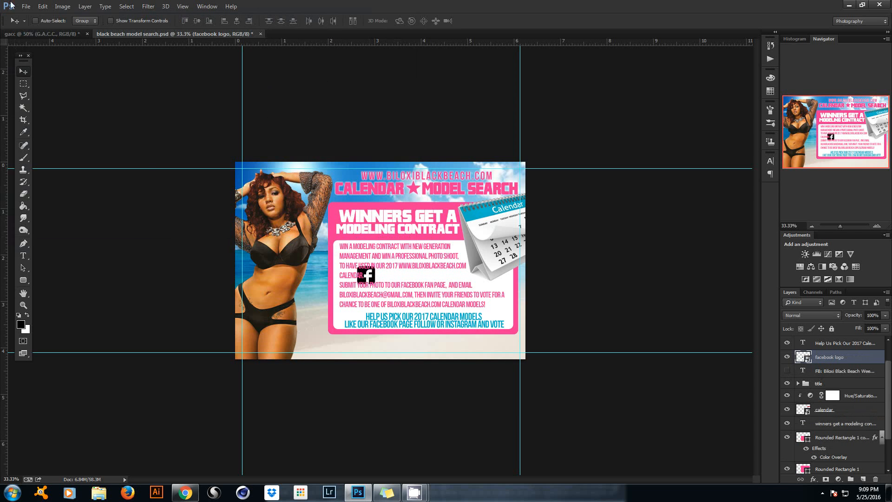
Place the instagram logo into the flyer, scaled to about 44%.
click(27, 7)
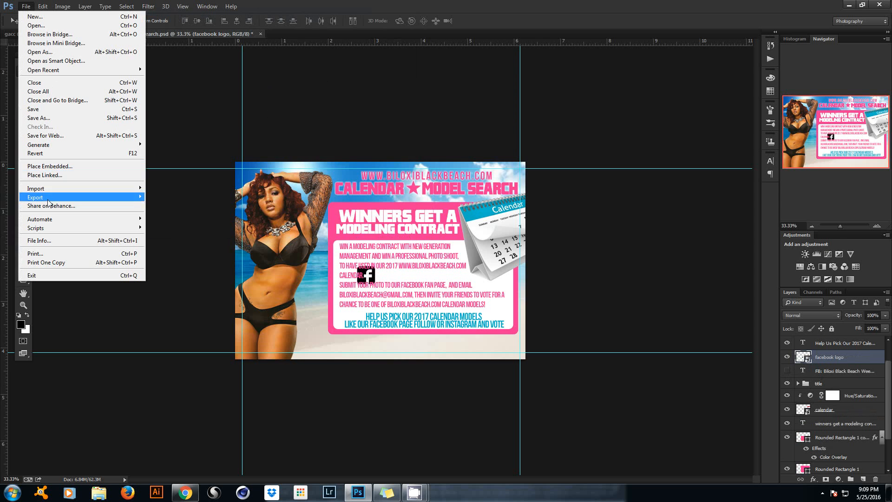
click(49, 166)
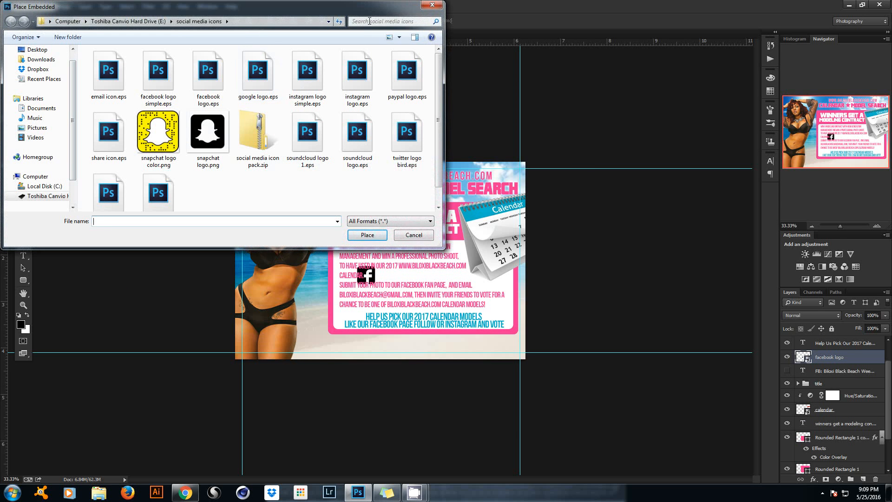
double_click(356, 80)
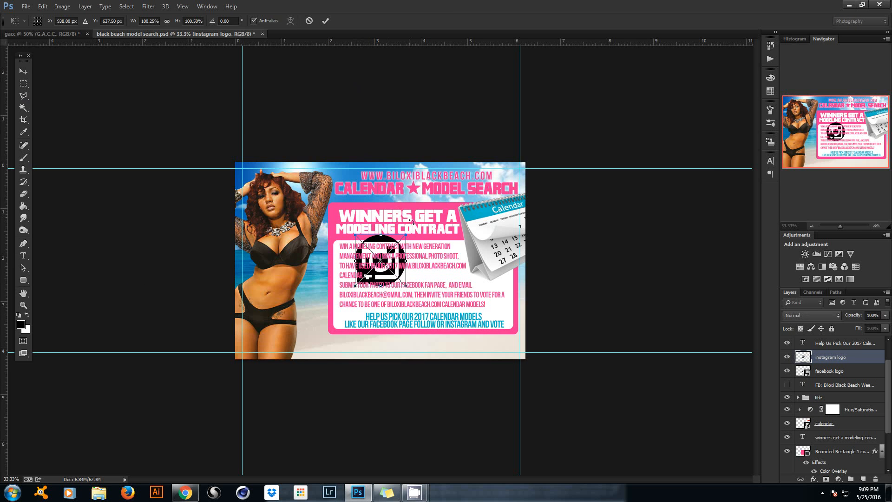
drag(405, 236, 370, 257)
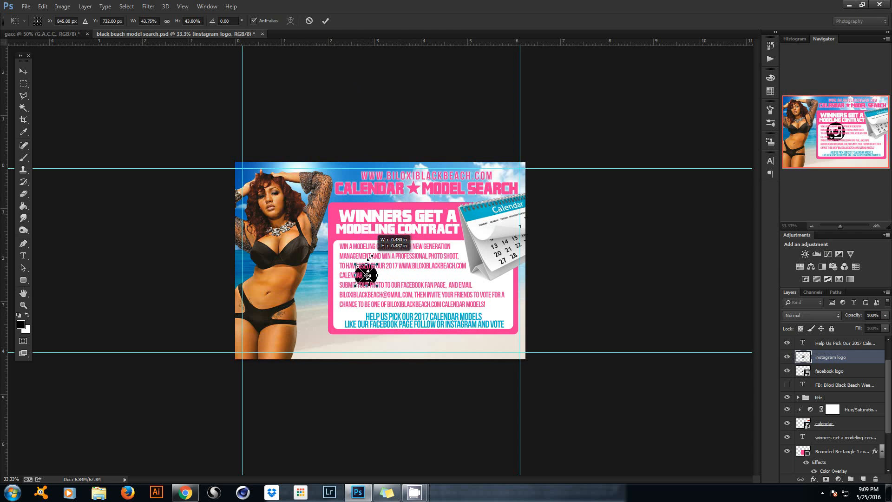
click(326, 22)
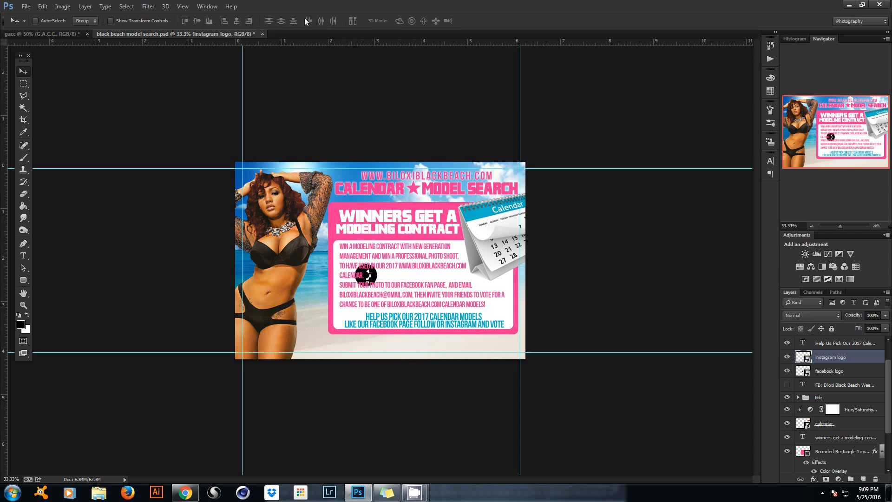
Place the email icon, shrink it small, and move it down-left onto the pink panel.
click(26, 7)
click(40, 168)
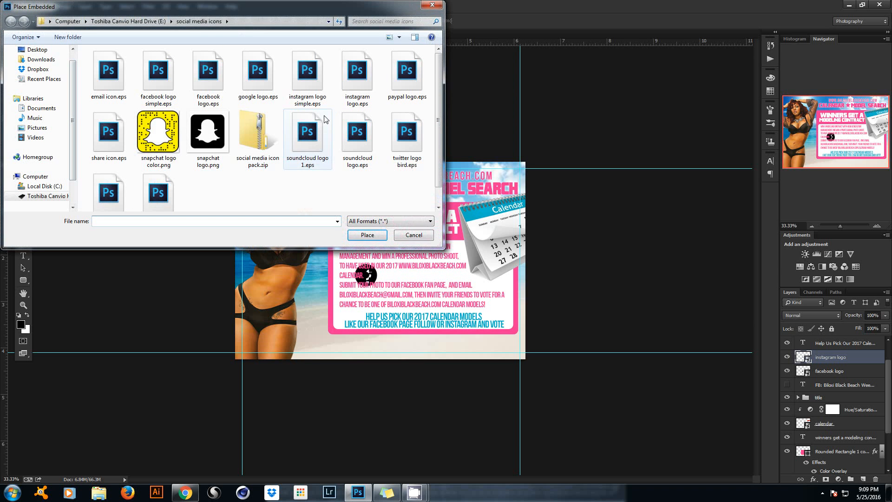
click(104, 82)
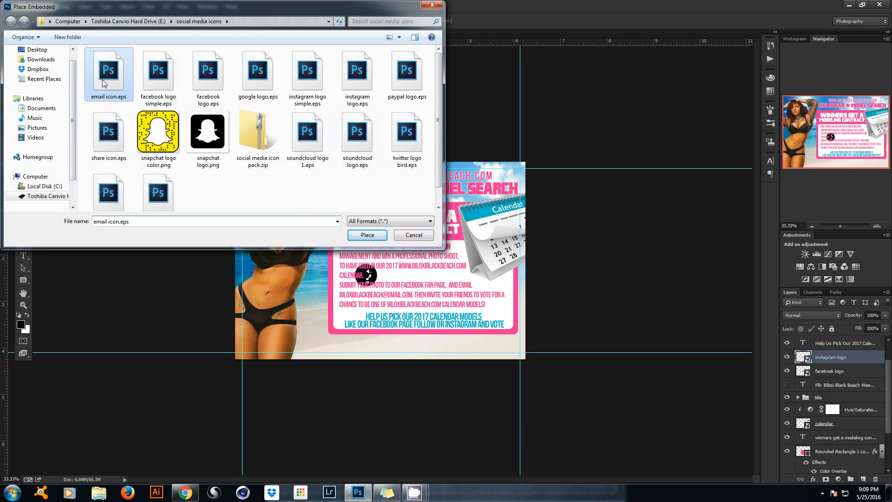
double_click(103, 79)
drag(511, 160, 383, 242)
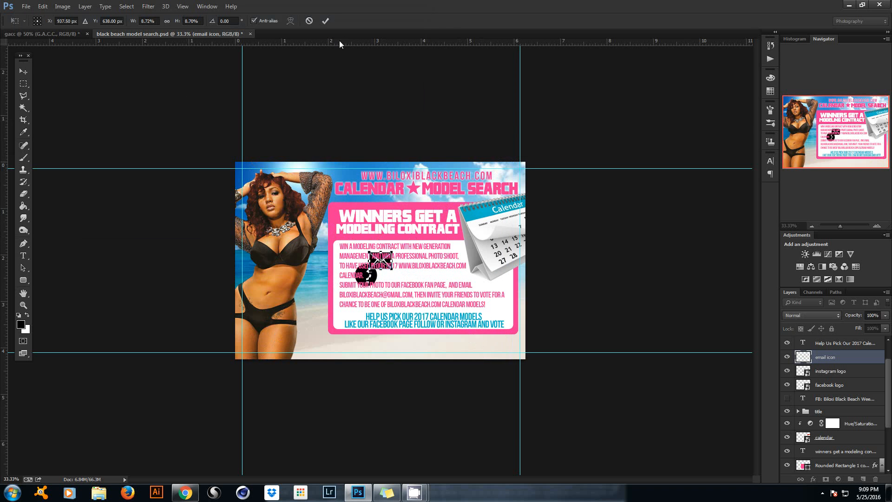
click(324, 21)
drag(304, 209, 290, 225)
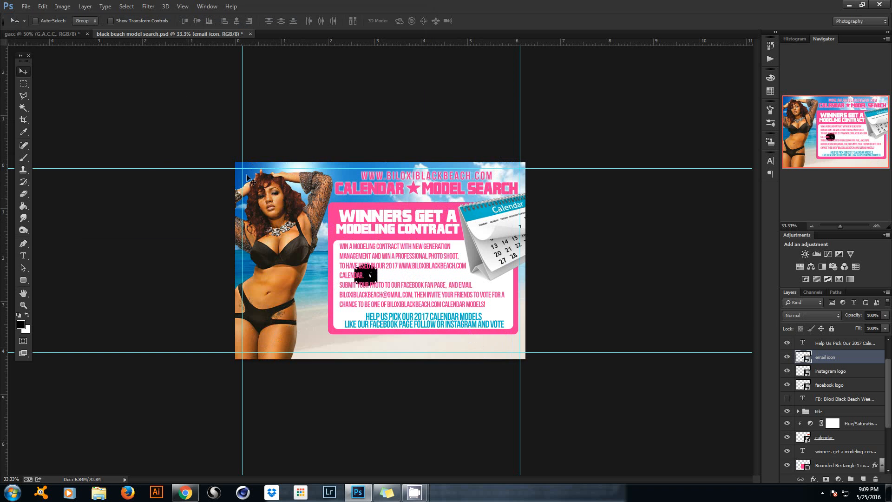
Bring up Place Embedded again to choose another icon file.
click(26, 6)
click(42, 170)
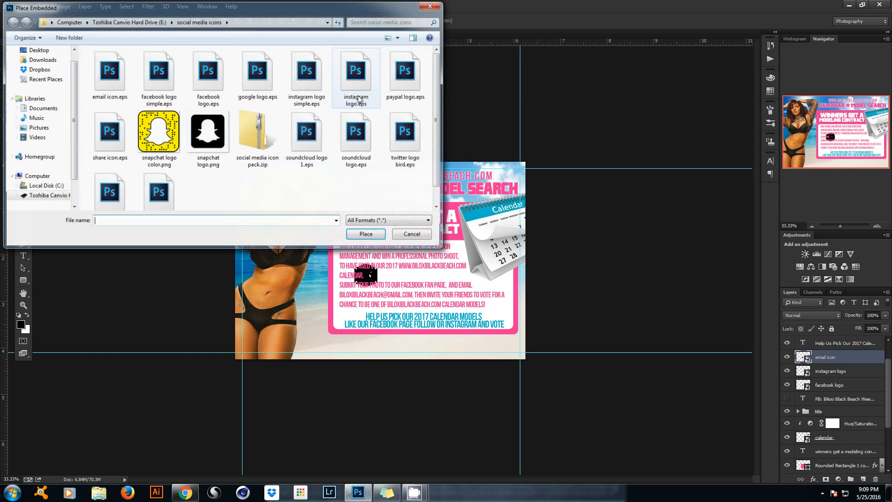
drag(440, 118, 438, 139)
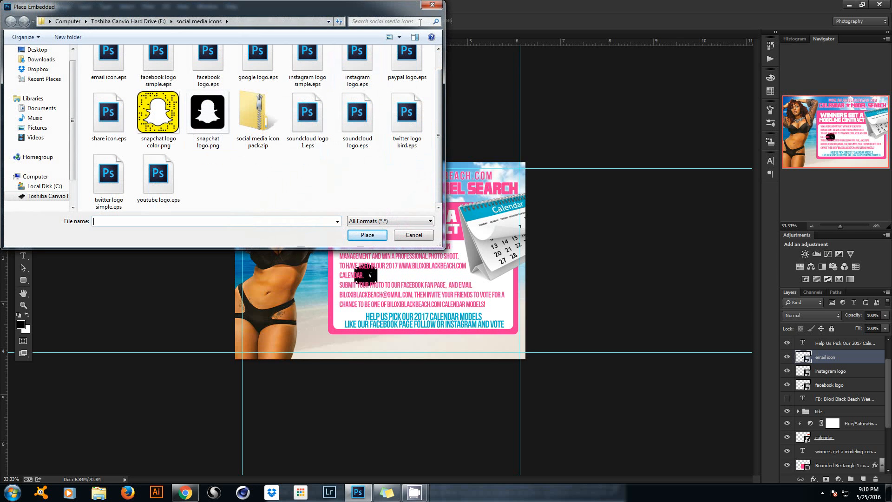
Cancel the Photoshop file chooser and search Freepik for 'web icon'.
click(432, 5)
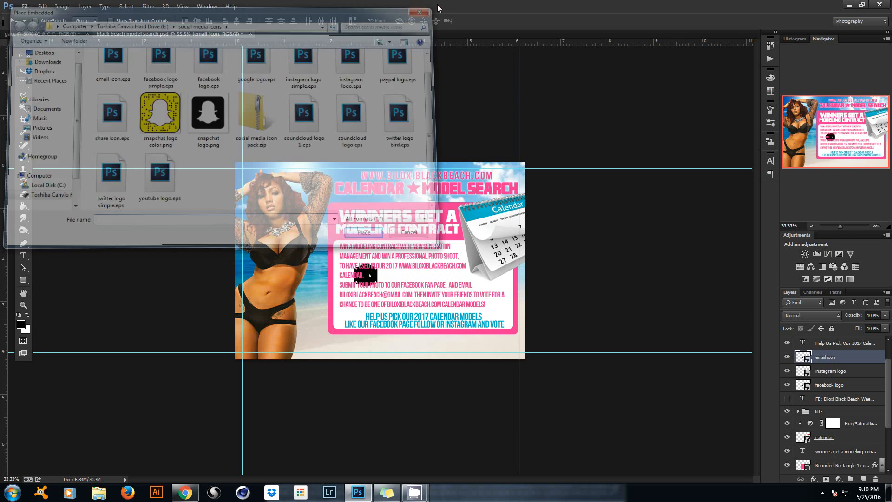
click(185, 492)
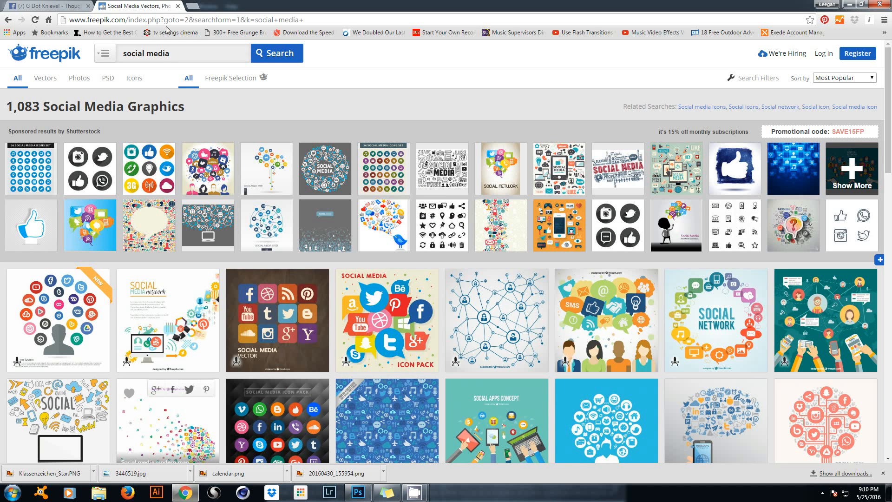
click(176, 58)
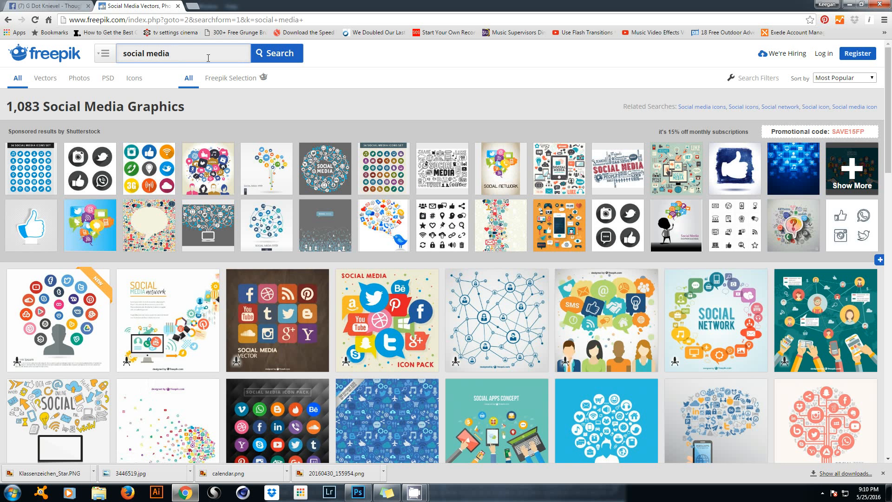
key(BackSpace)
key(BackSpace)
key(BackSpace)
key(BackSpace)
key(BackSpace)
key(BackSpace)
key(BackSpace)
key(BackSpace)
key(BackSpace)
key(BackSpace)
text(we)
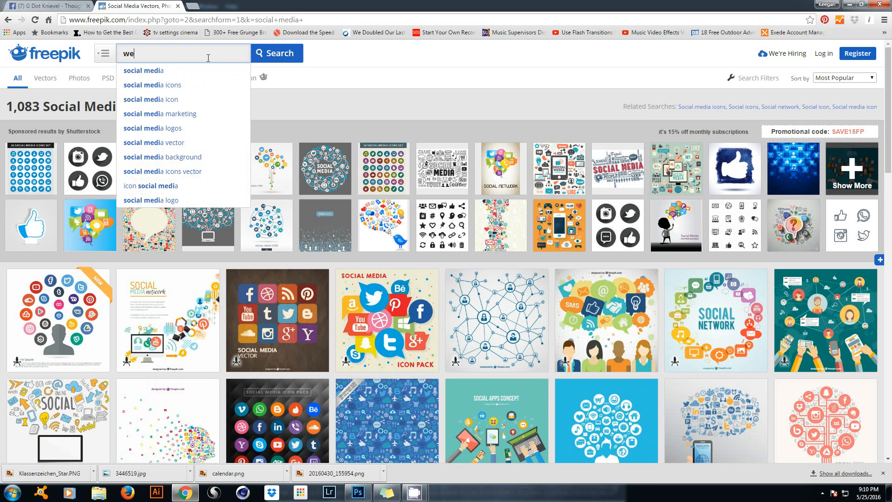
text(b icon)
key(Return)
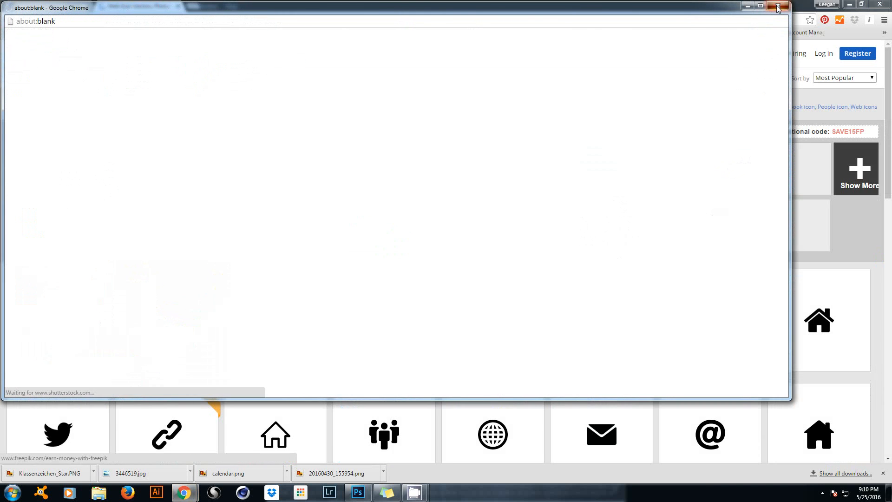
Close the popup, open the World wide web globe icon and start its free download.
click(778, 5)
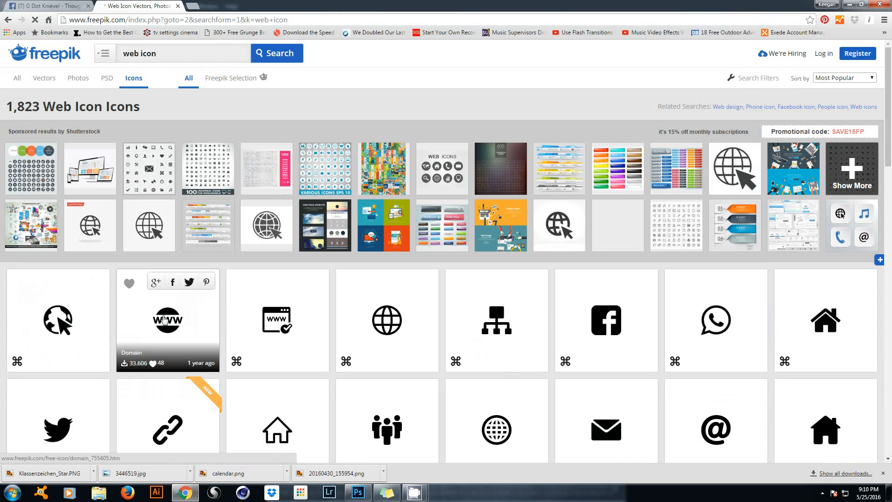
click(166, 321)
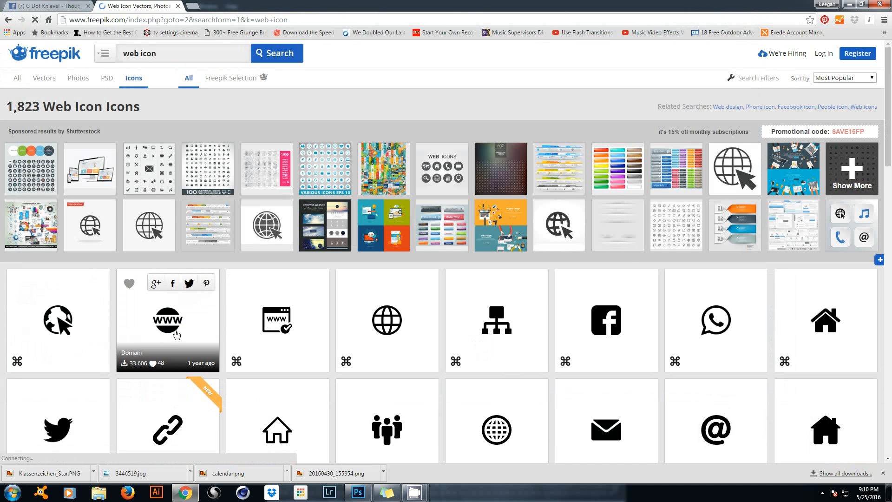
scroll(195, 330, down, 2)
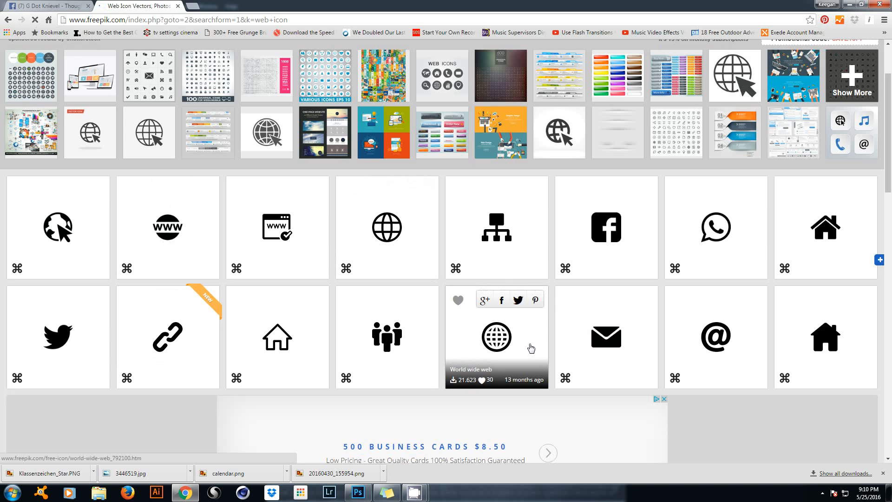
click(531, 349)
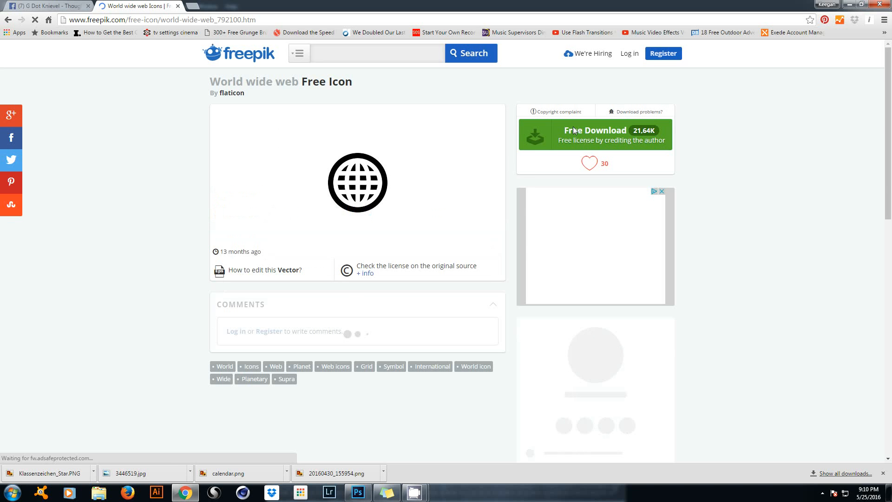
click(555, 144)
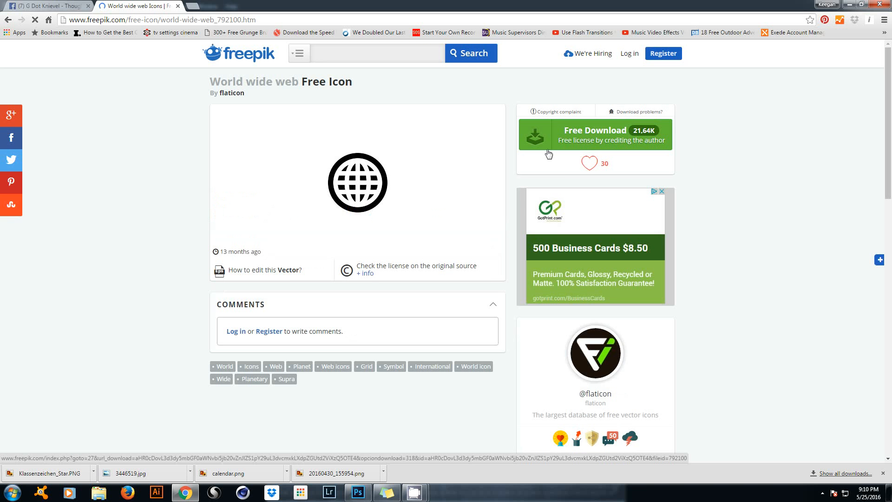
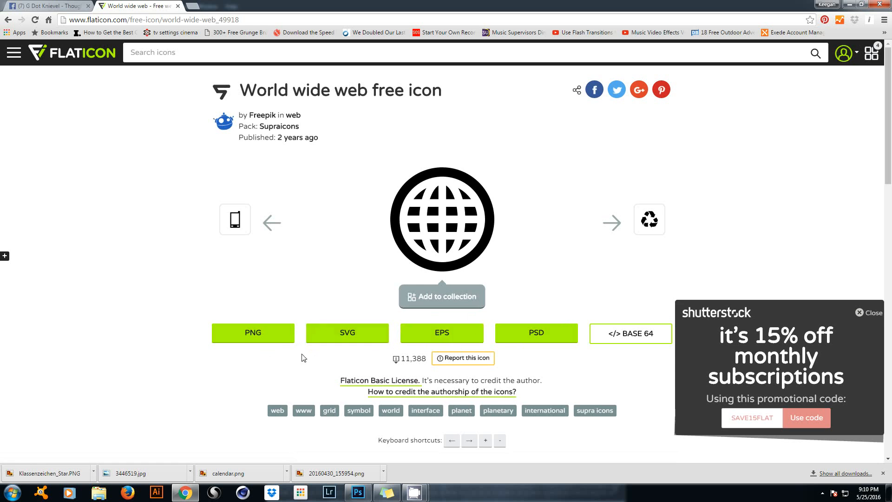
Save the World wide web globe as a 512 px PNG in the Toshiba drive's social media icons folder.
click(278, 339)
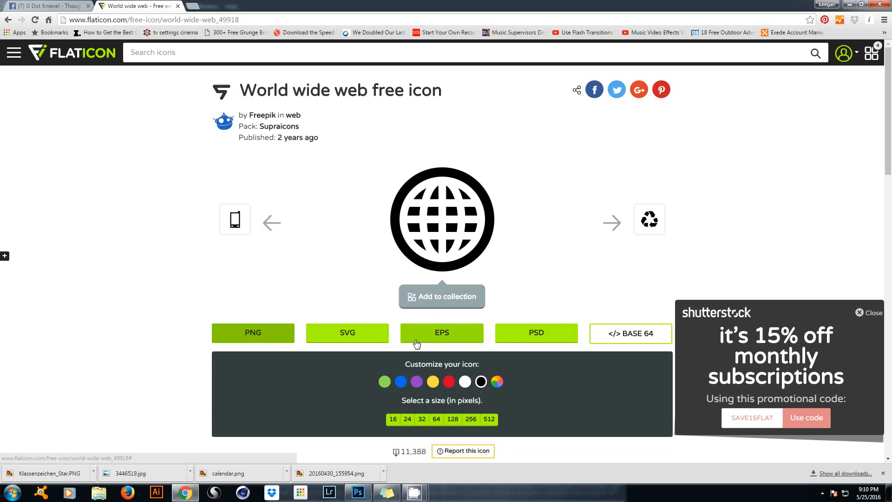
click(493, 421)
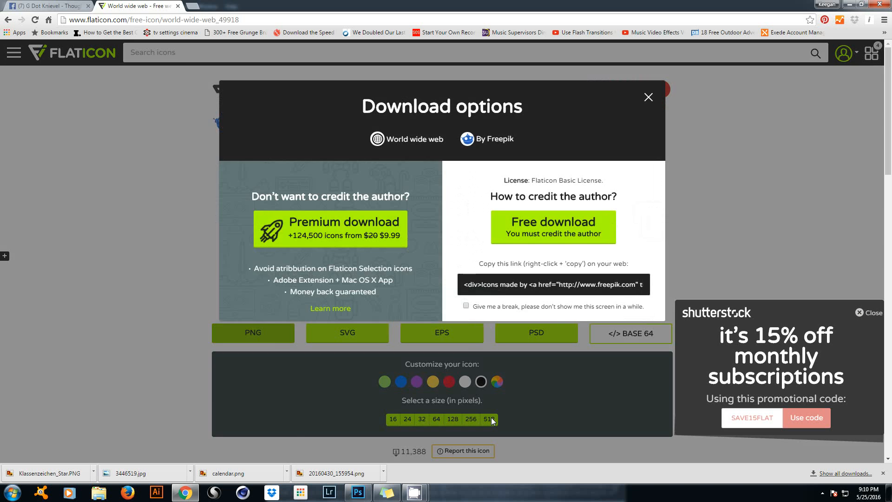
click(507, 168)
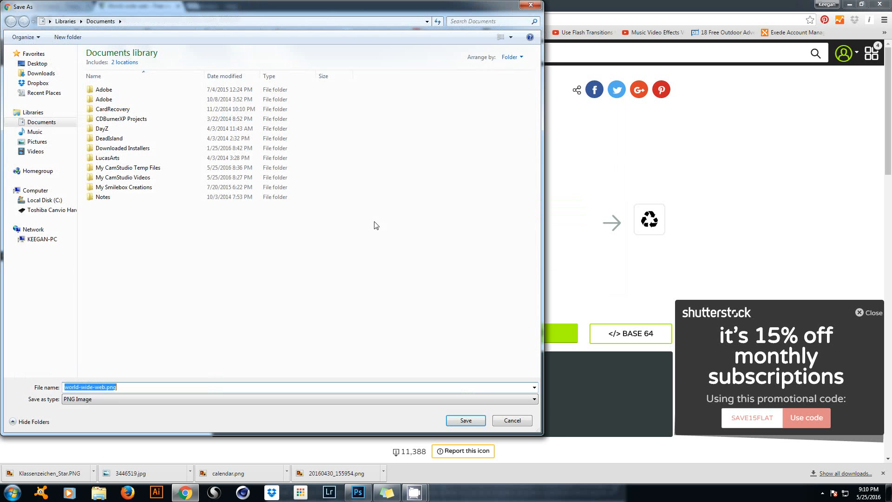
click(51, 210)
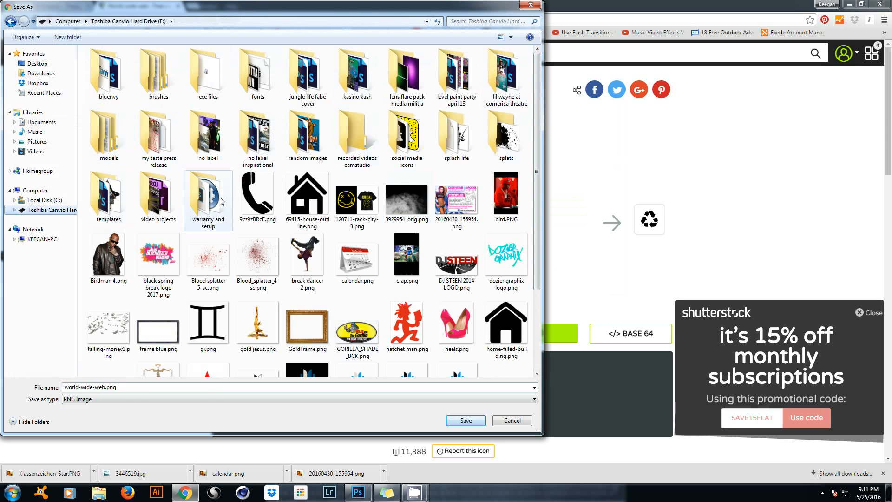
double_click(405, 134)
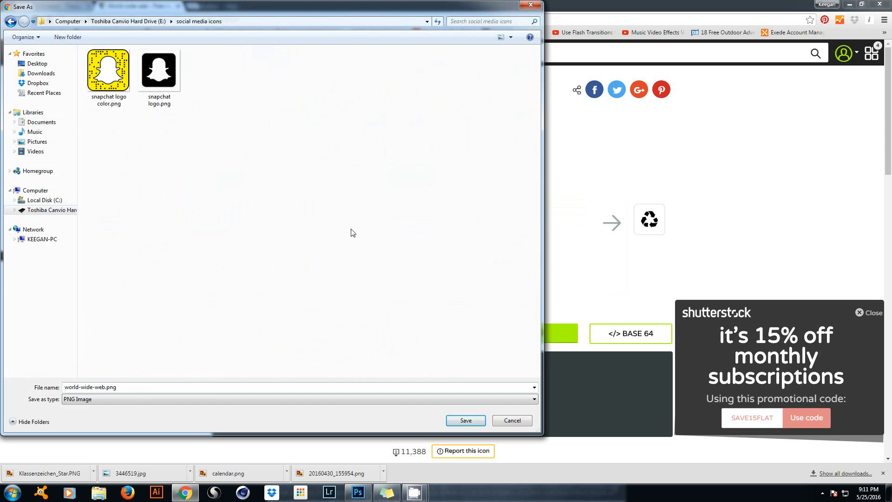
click(466, 420)
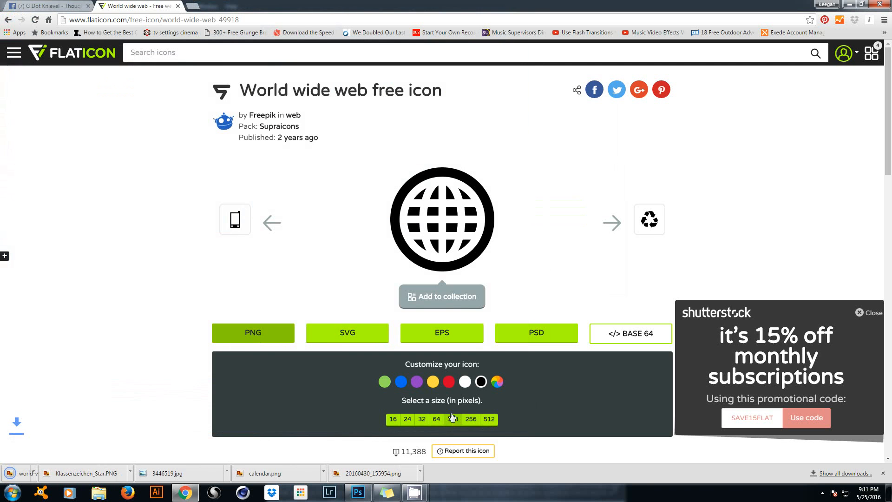
scroll(325, 372, down, 2)
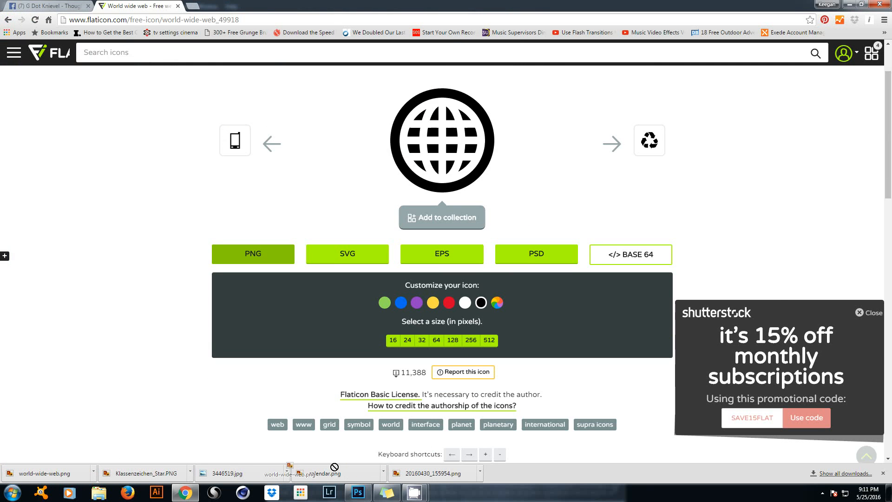
Place world-wide-web.png onto the flyer and scale it down to a small icon.
click(358, 492)
drag(370, 274, 367, 308)
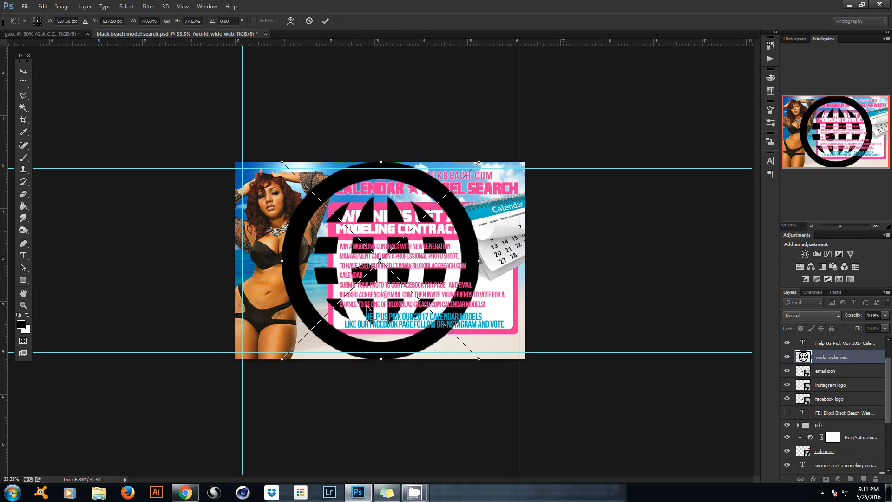
drag(481, 160, 372, 274)
click(326, 22)
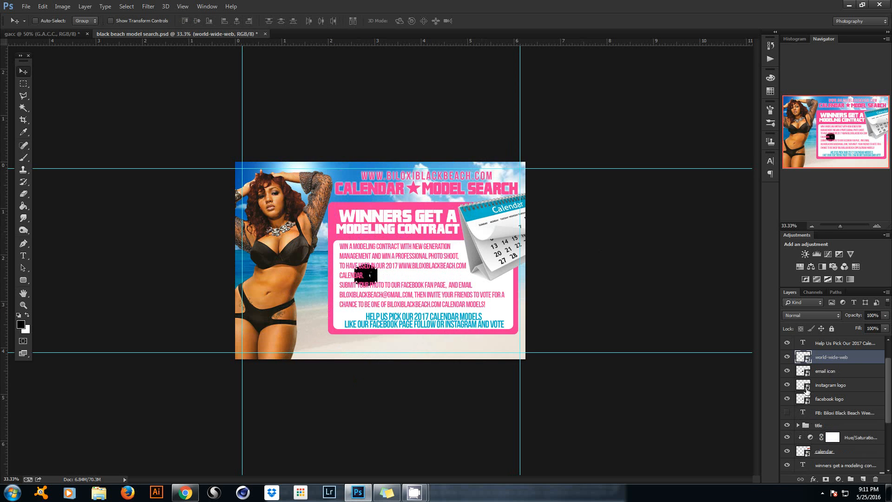
Scale the four footer icons to about 71% and shift the row about 112 px right.
shift+click(832, 398)
key(ctrl+t)
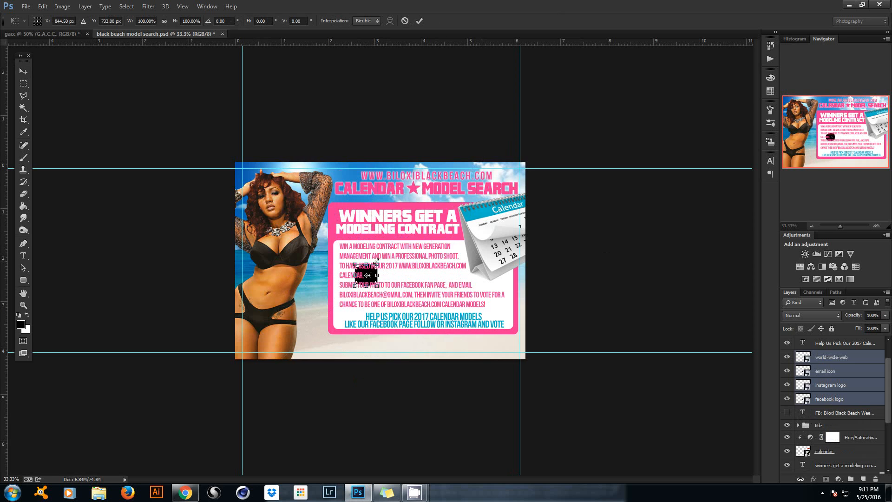
drag(378, 263, 446, 350)
click(419, 21)
click(832, 401)
shift+click(835, 358)
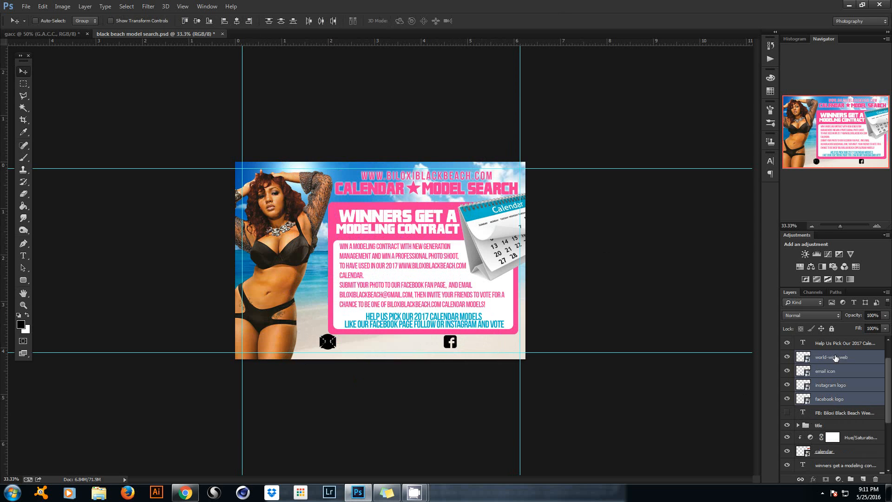
key(ctrl+t)
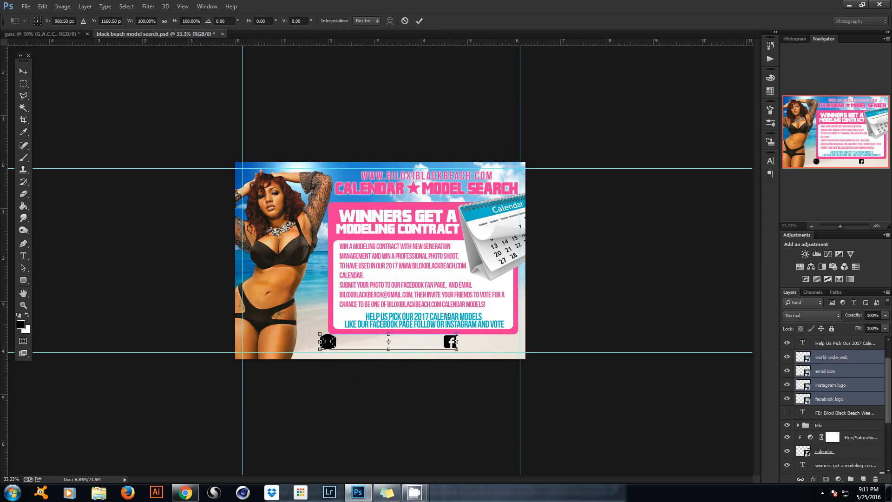
drag(457, 332, 422, 336)
click(420, 21)
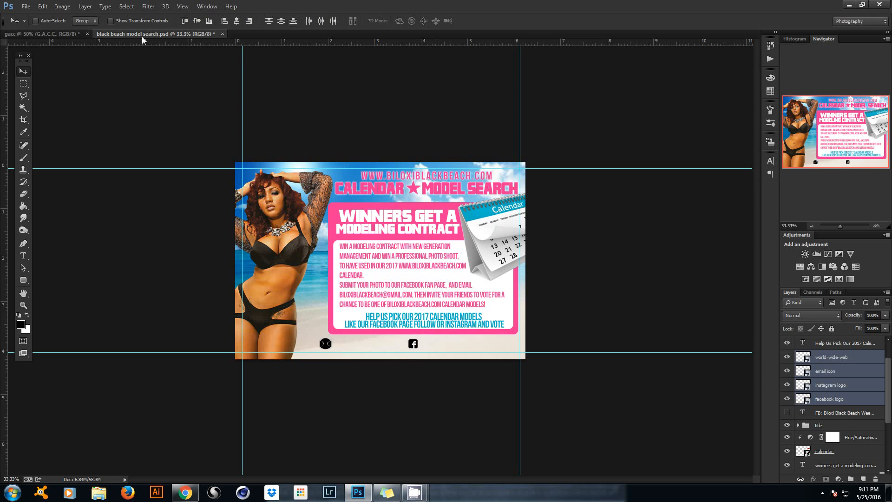
drag(399, 251, 451, 251)
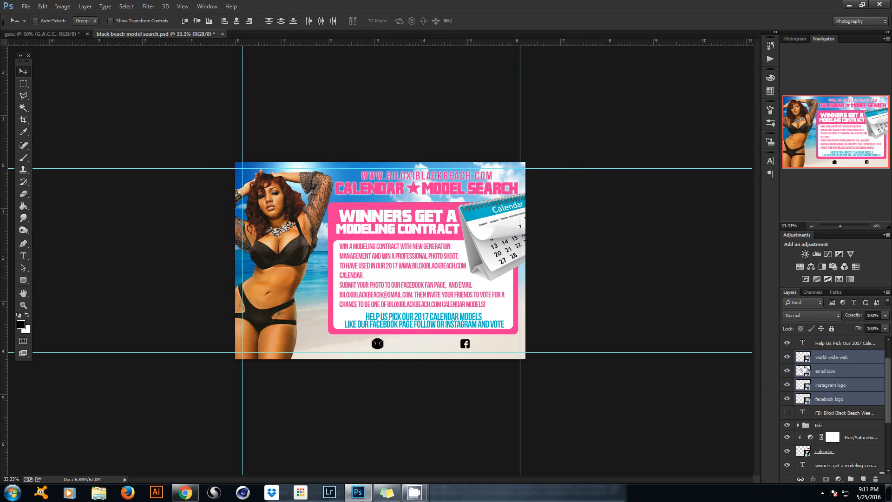
Move the Instagram icon right and the email icon left in the footer.
click(844, 386)
drag(394, 351, 432, 350)
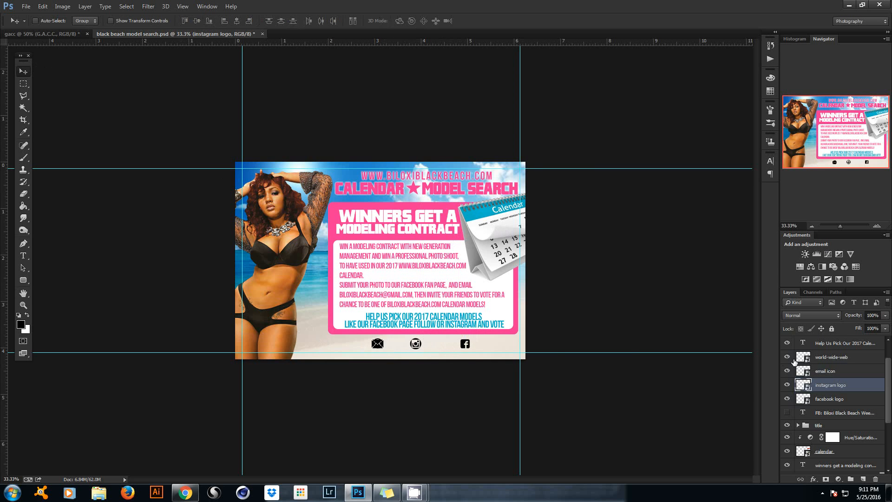
click(852, 372)
drag(539, 368, 474, 367)
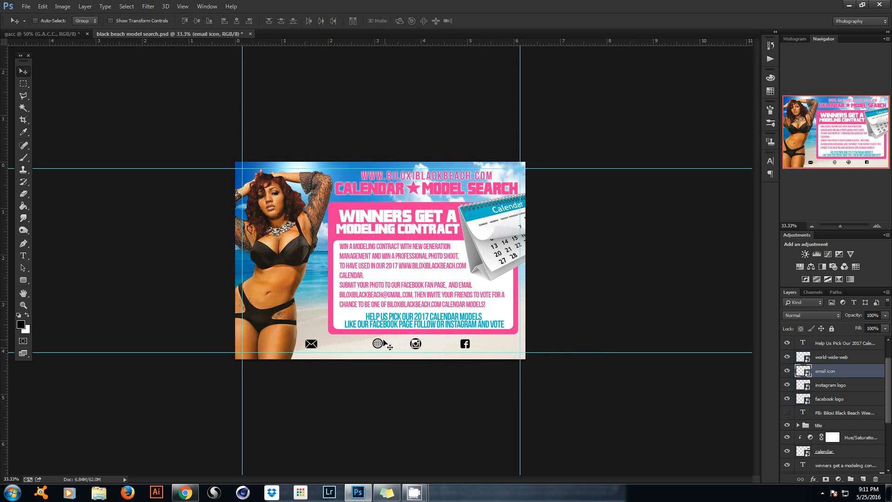
Move the globe icon beside the Facebook icon and check the hidden FB contact text.
right_click(379, 345)
click(404, 351)
drag(420, 346, 527, 346)
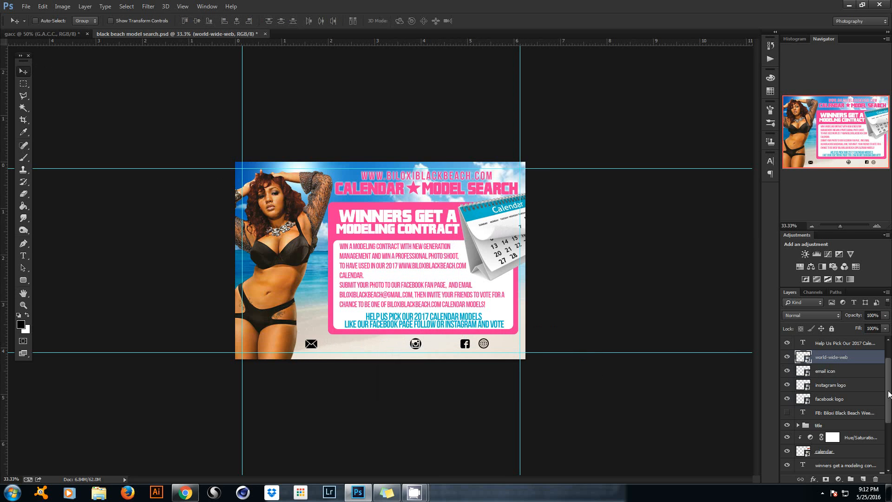
drag(889, 394, 886, 379)
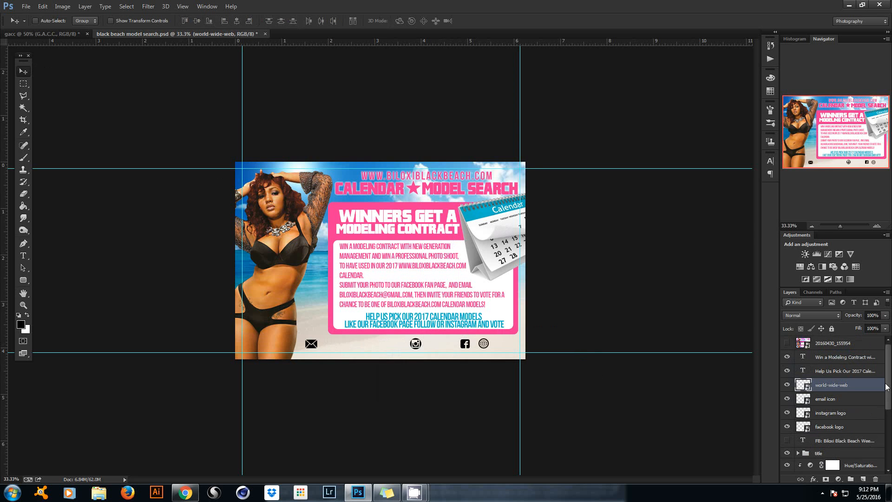
scroll(869, 402, down, 2)
drag(854, 414, 832, 355)
click(787, 357)
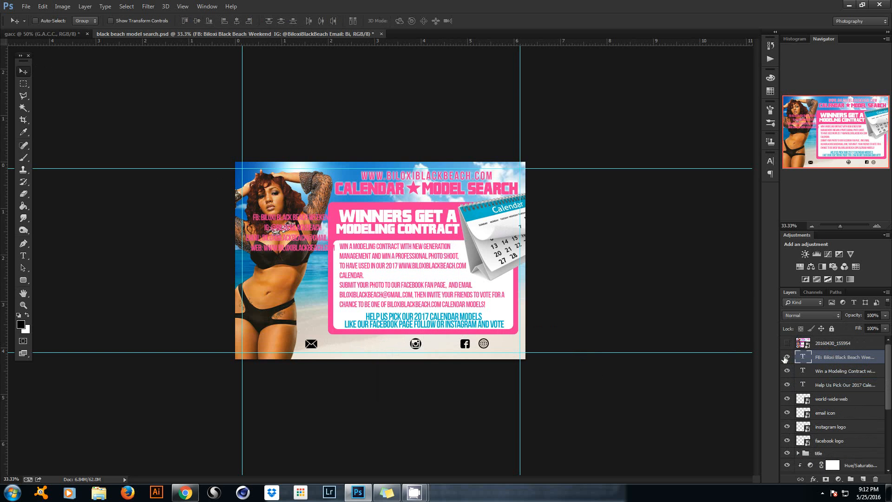
click(786, 357)
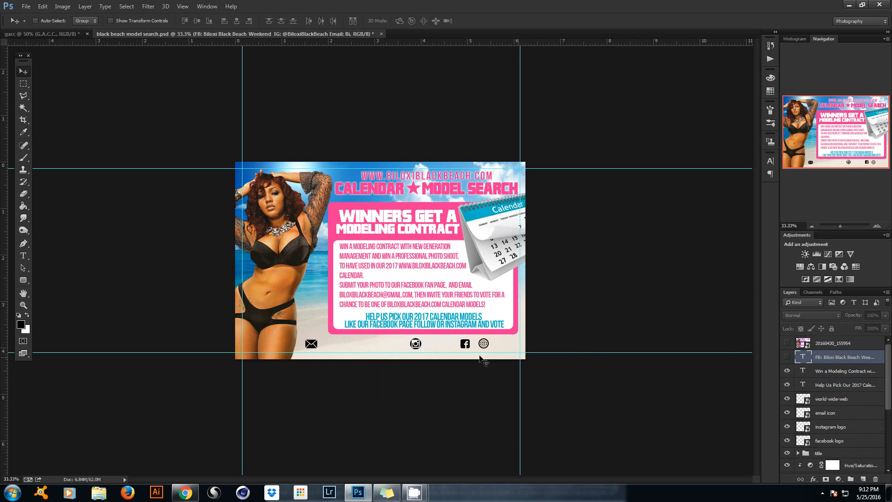
Reorder the icons: Facebook far left, Instagram shifted left, email between Instagram and globe.
right_click(462, 346)
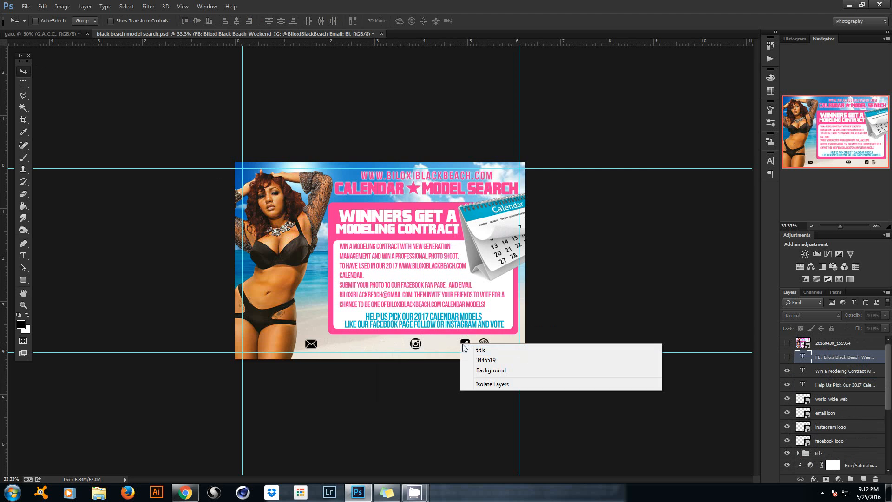
click(484, 349)
drag(464, 346, 316, 352)
right_click(415, 345)
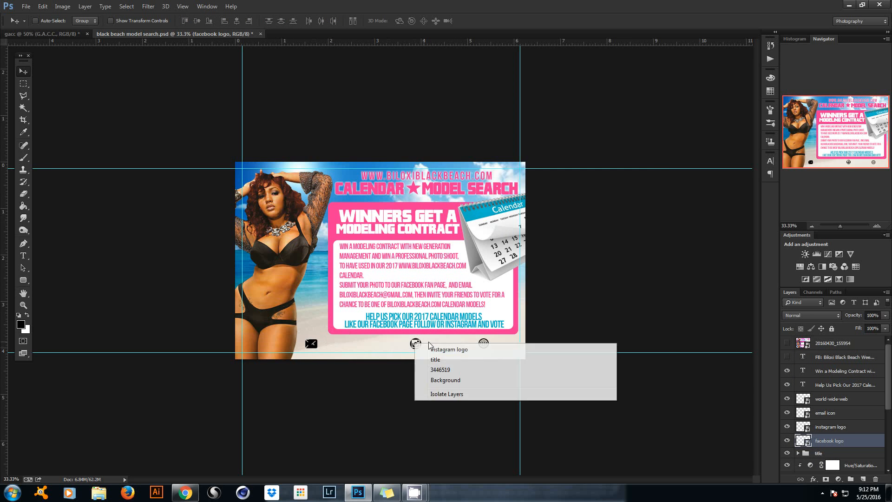
click(441, 351)
drag(431, 350, 409, 350)
right_click(309, 346)
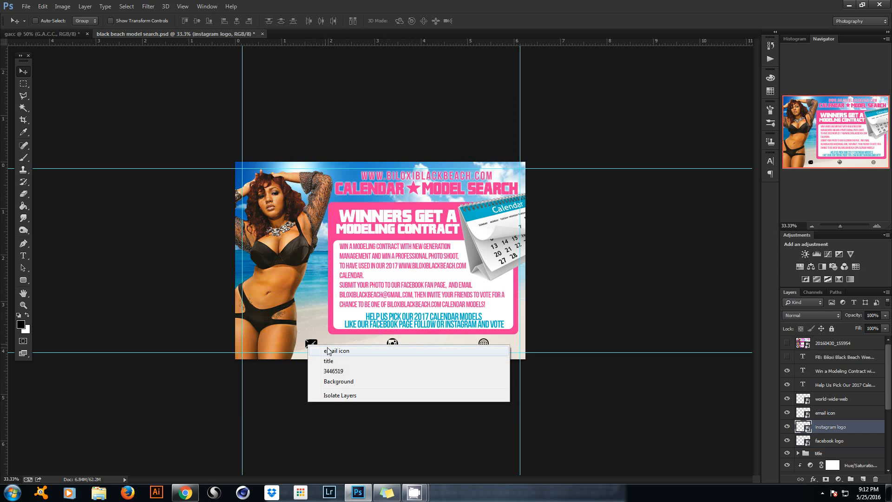
click(329, 351)
drag(328, 350, 461, 350)
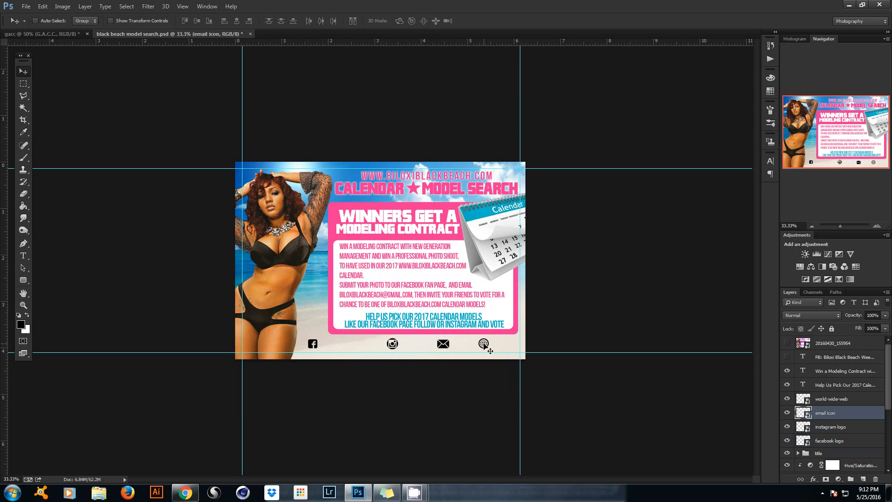
Select the instagram logo layer and nudge the icon slightly left.
right_click(393, 344)
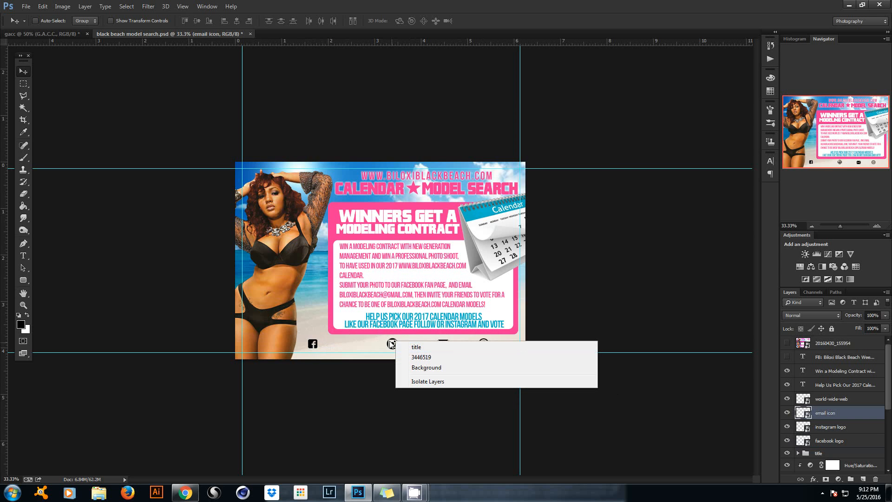
right_click(392, 339)
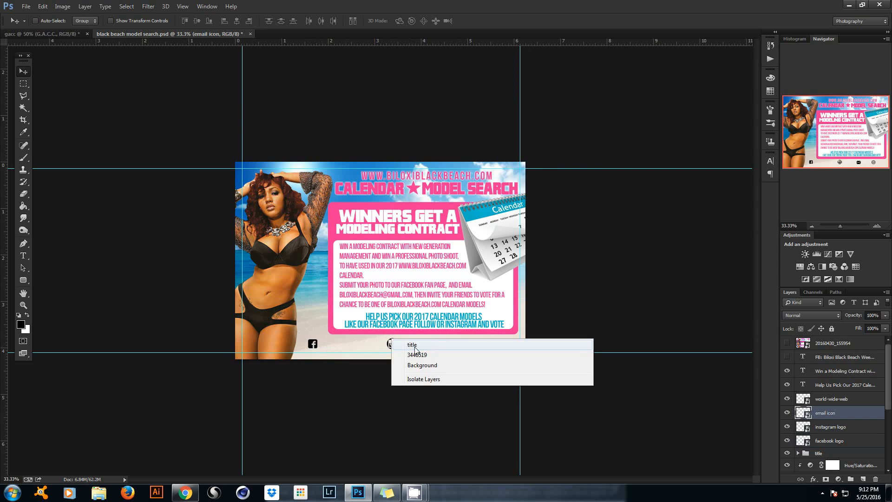
right_click(388, 344)
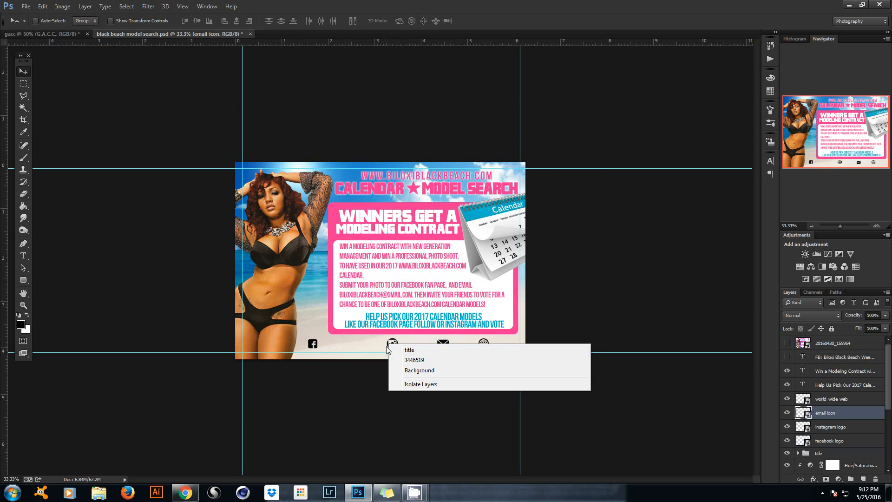
right_click(389, 345)
click(418, 349)
drag(414, 354, 397, 352)
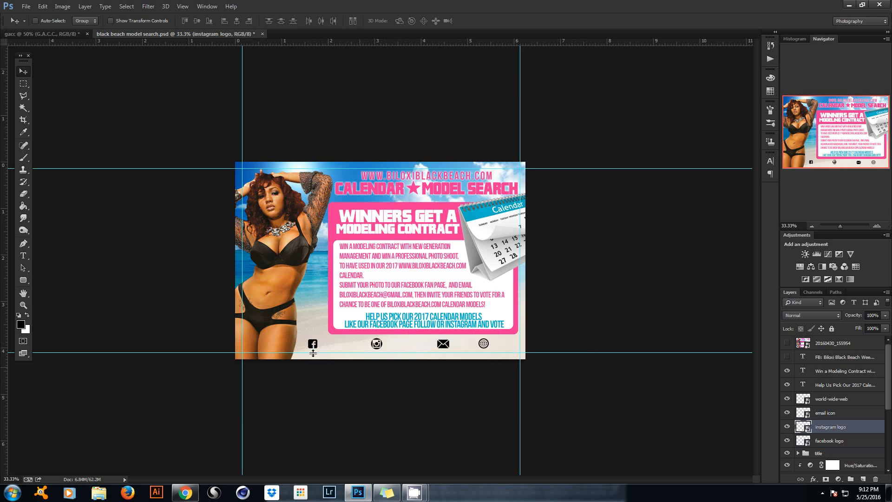
Type 'BILOXI BLACK BEACH WEEKEND' as new text beside the Facebook icon.
click(24, 255)
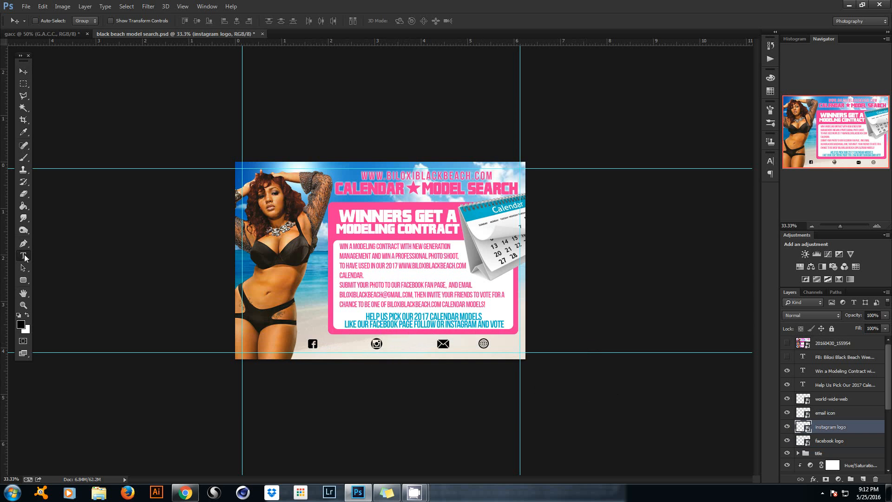
click(787, 357)
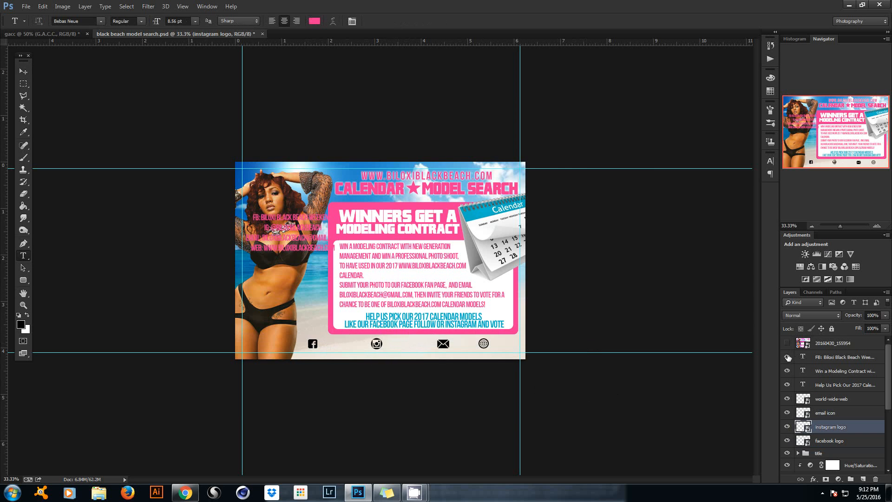
click(788, 357)
click(335, 347)
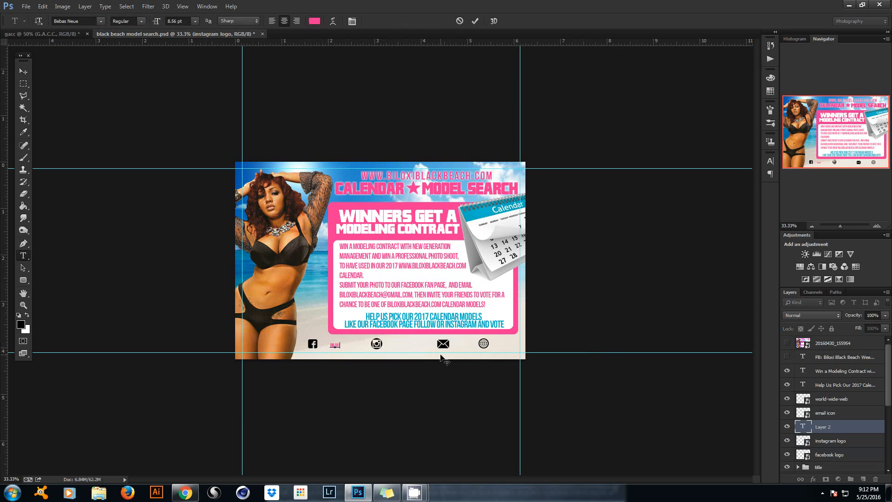
text(BILOXI BLACK BEACH WEEKEND)
click(475, 21)
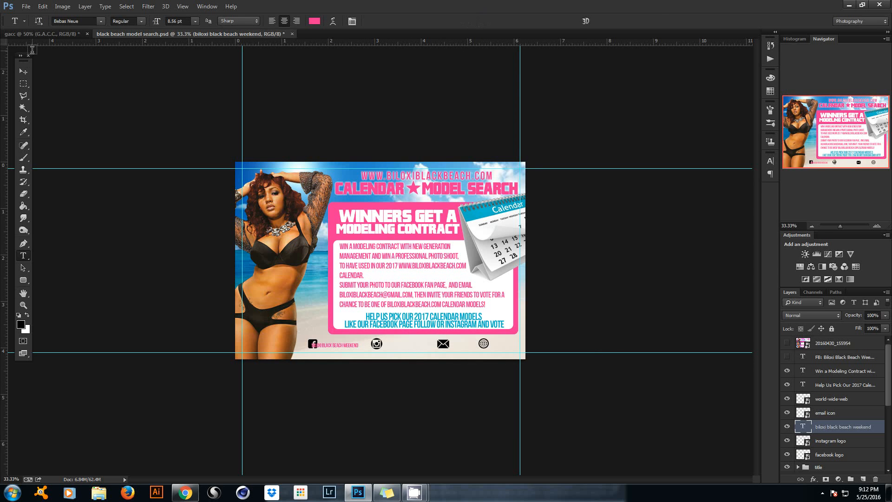
Enlarge the weekend label to about 114% and fine-tune its position.
click(22, 72)
drag(312, 194, 321, 193)
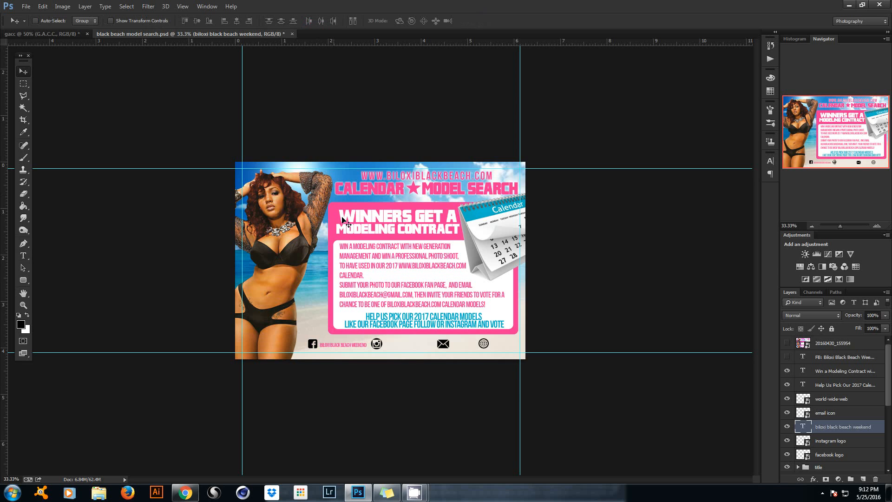
key(ctrl+t)
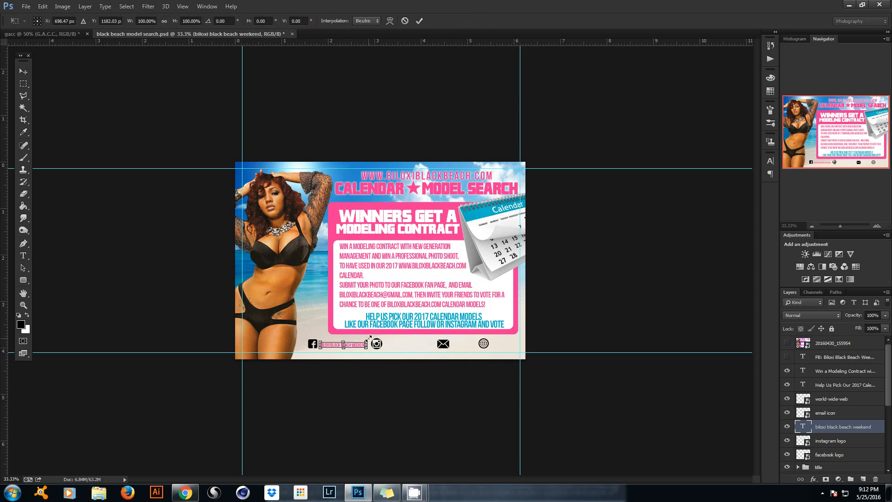
drag(370, 338, 376, 341)
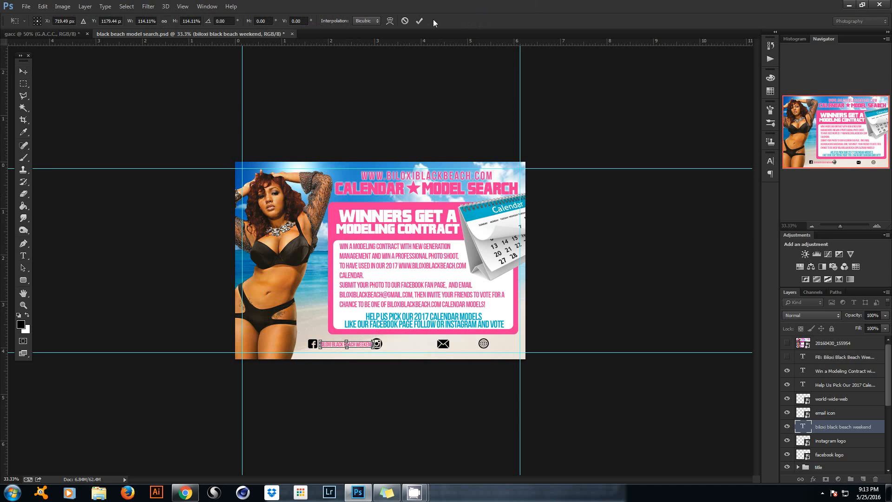
click(419, 21)
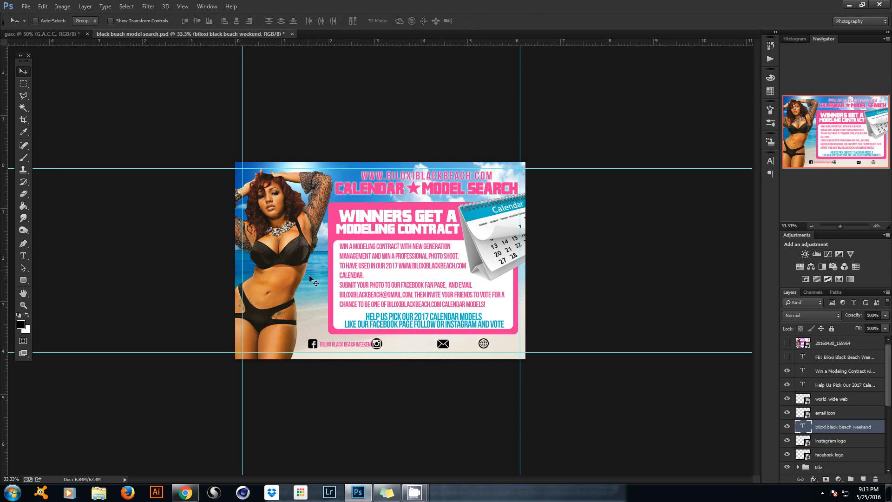
drag(315, 288, 311, 288)
Shift the Facebook icon slightly and reselect the weekend label layer.
right_click(313, 345)
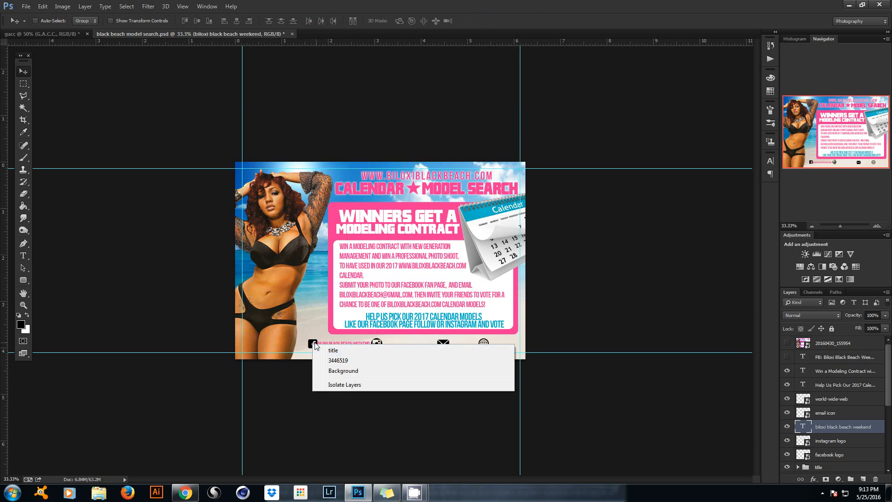
right_click(310, 342)
click(328, 349)
mouse_move(322, 346)
mouse_down()
mouse_move(312, 347)
mouse_move(332, 348)
mouse_up()
right_click(327, 347)
click(331, 352)
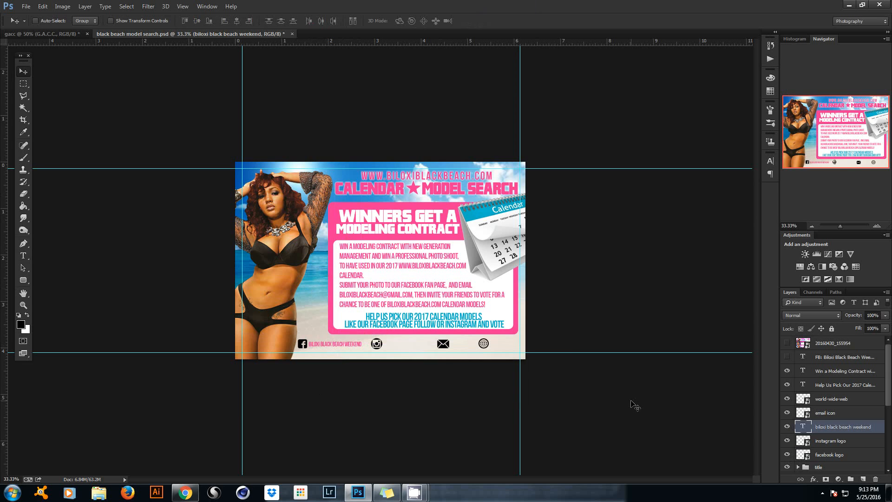
Nudge the label left and give the Facebook icon a cyan #01b7cc overlay sampled from the calendar.
key(Left)
key(Left)
click(827, 444)
double_click(852, 453)
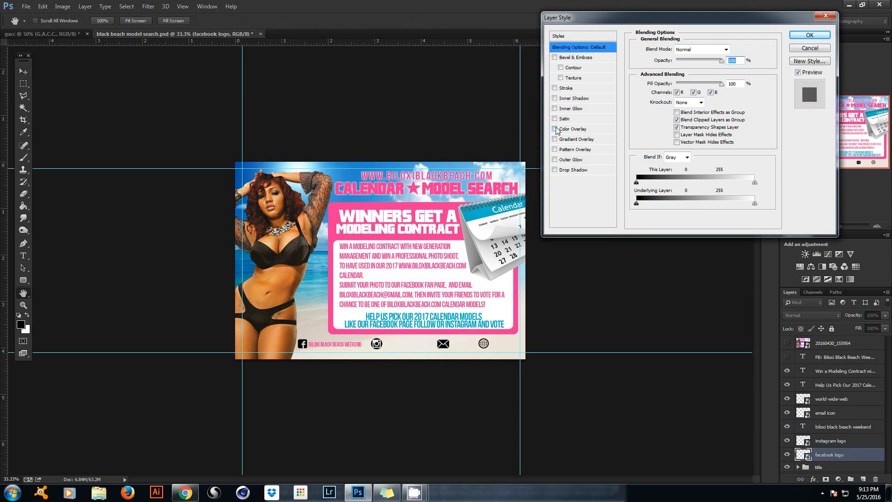
click(555, 129)
click(572, 128)
click(733, 49)
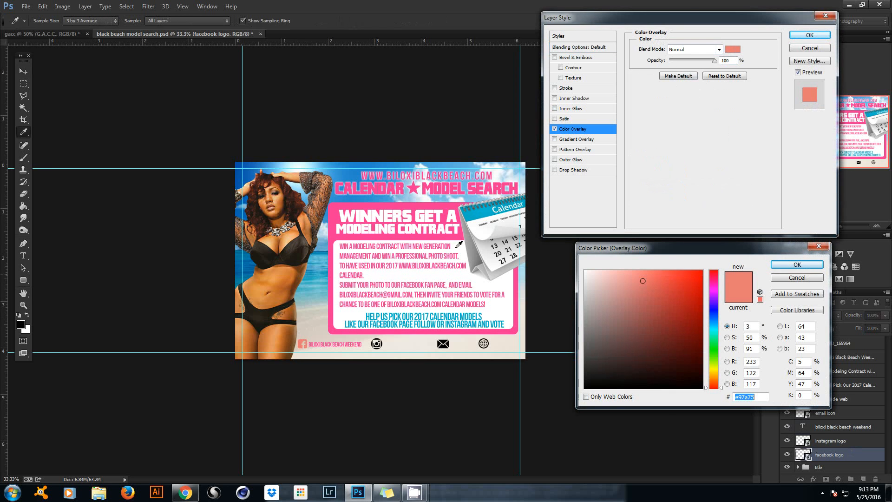
click(480, 212)
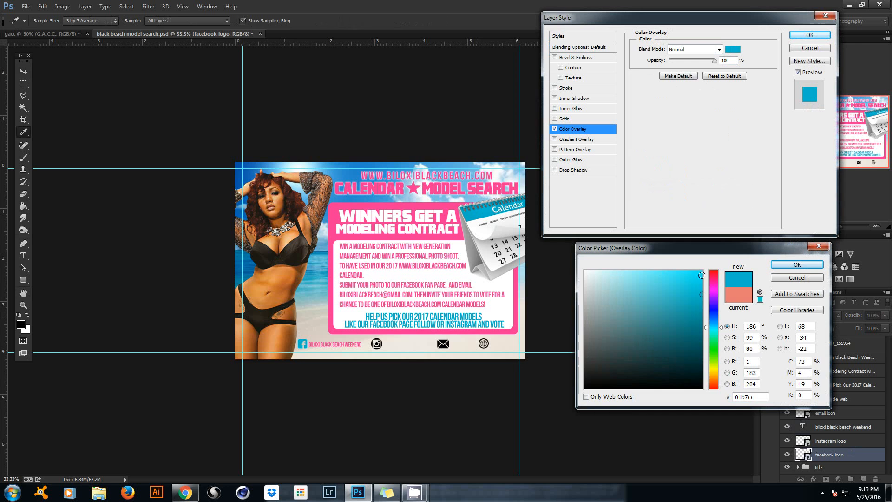
click(798, 265)
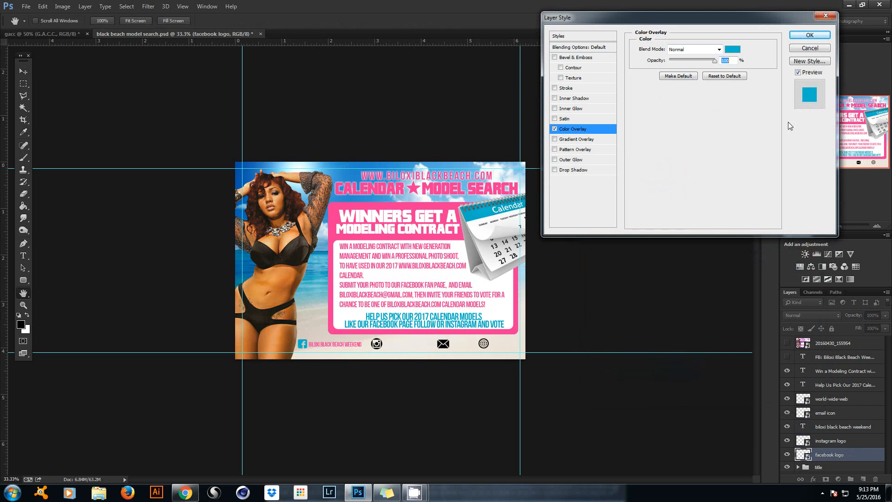
click(809, 35)
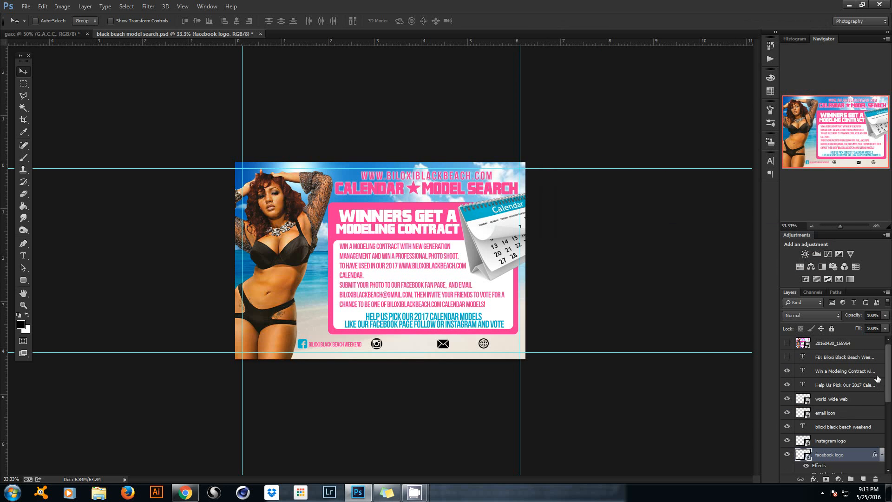
Reselect the Biloxi Black Beach Weekend text layer for editing.
mouse_move(889, 377)
mouse_down()
mouse_move(888, 408)
mouse_move(884, 371)
mouse_up()
right_click(345, 346)
click(386, 349)
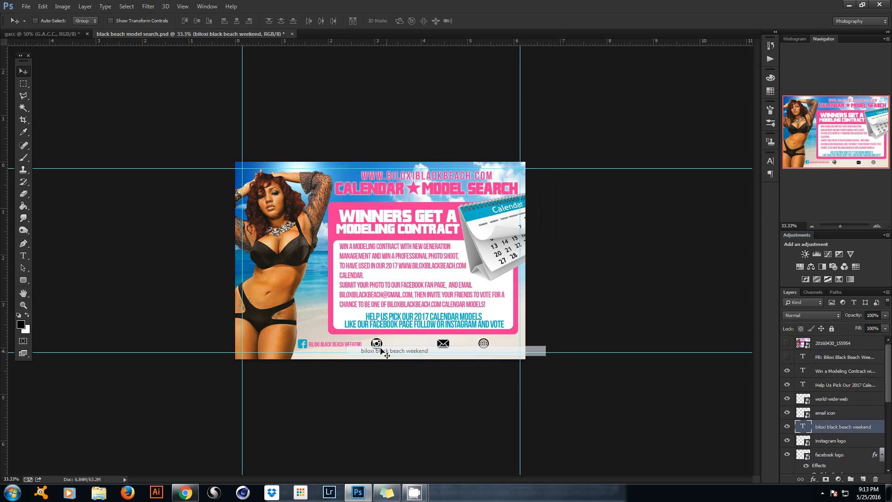
click(23, 256)
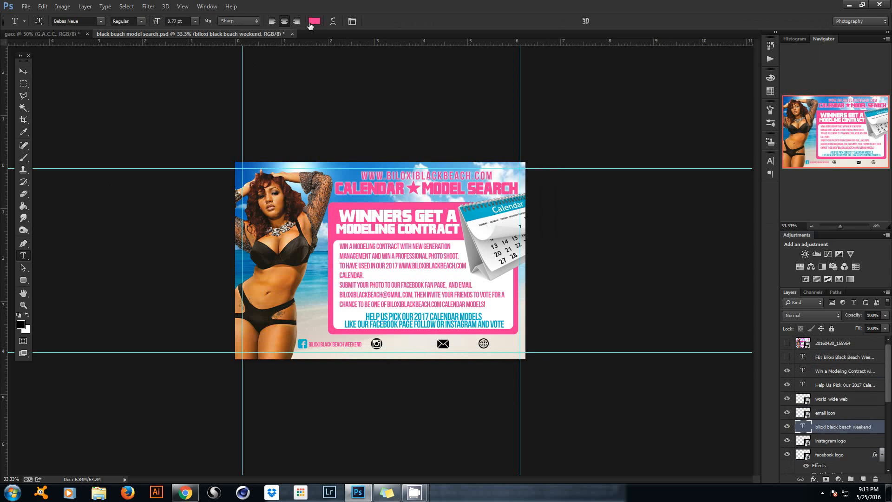
Colour the weekend text cyan, sampled from the calendar graphic.
click(311, 24)
click(469, 217)
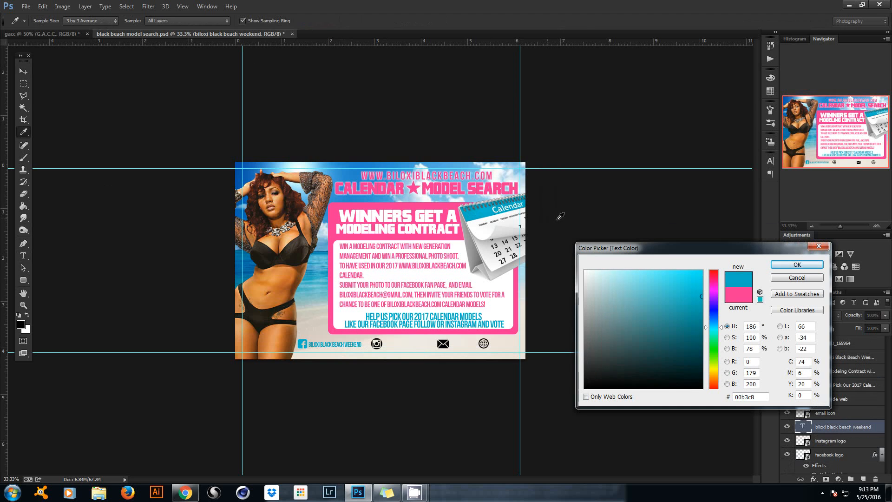
click(793, 264)
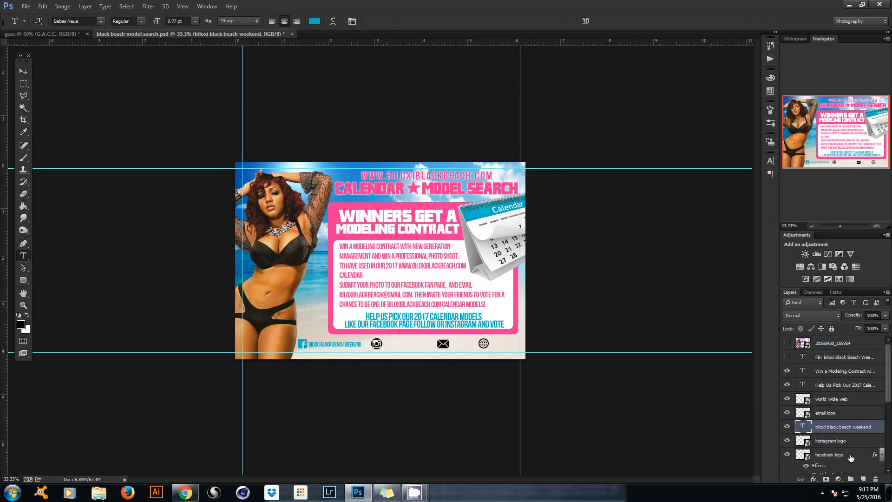
Copy the Facebook icon's cyan overlay onto the instagram logo layer.
scroll(883, 409, down, 3)
click(856, 416)
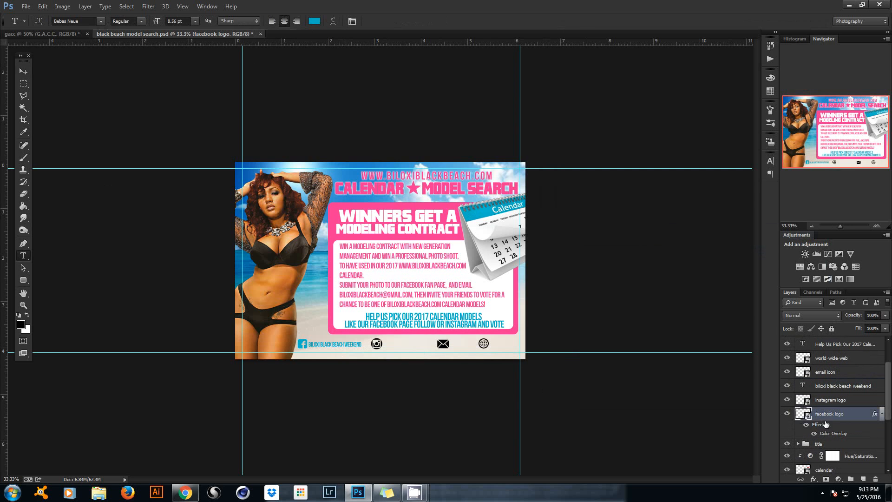
click(21, 72)
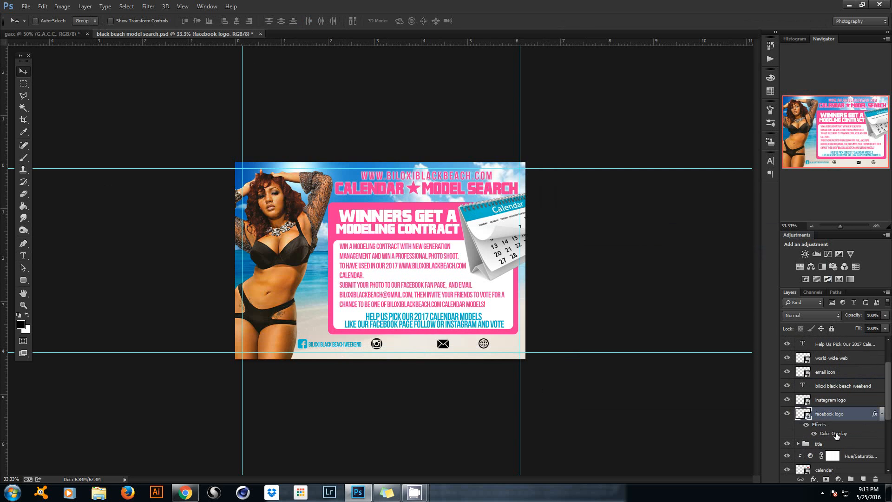
drag(837, 435, 839, 362)
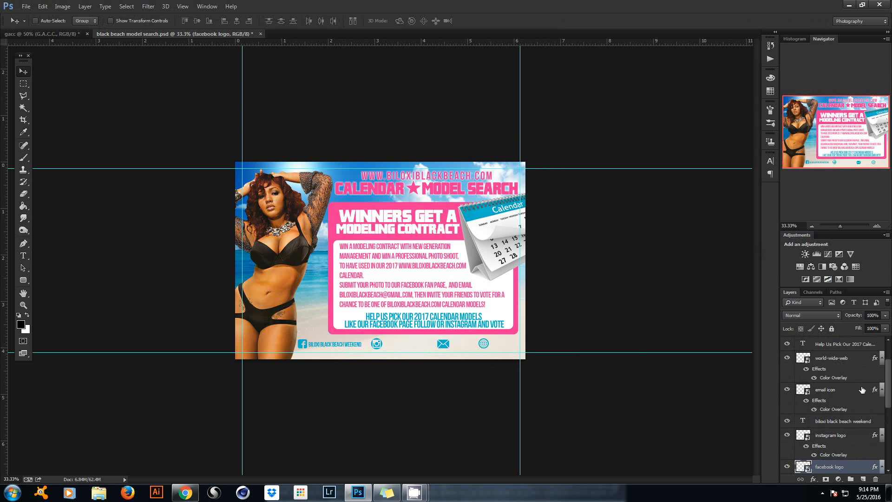
Check the hidden FB contact text, then select the weekend text layer.
scroll(831, 372, up, 2)
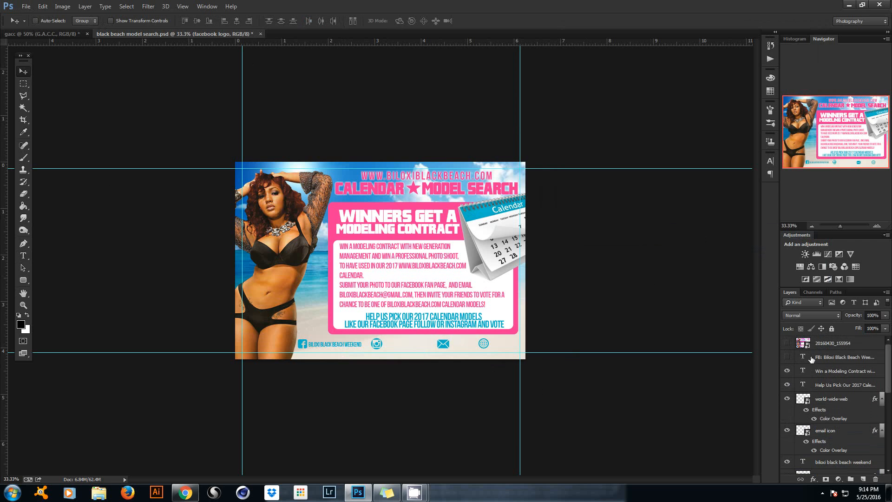
click(812, 360)
click(787, 357)
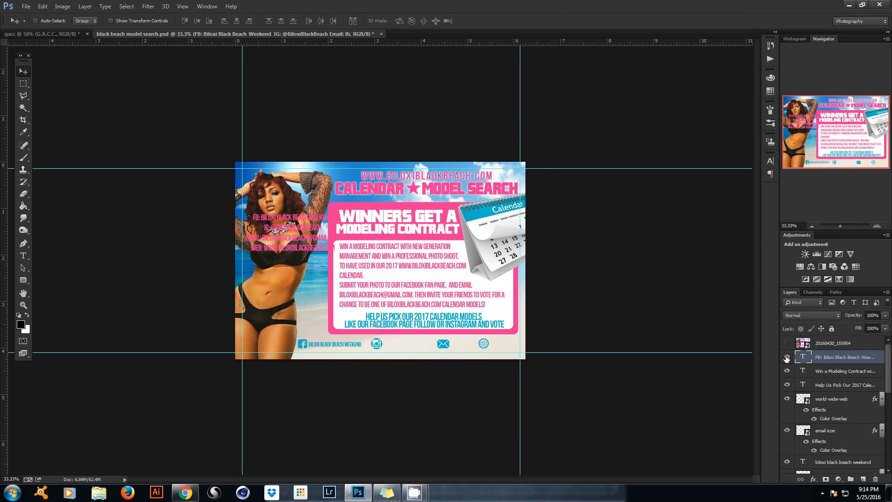
click(787, 357)
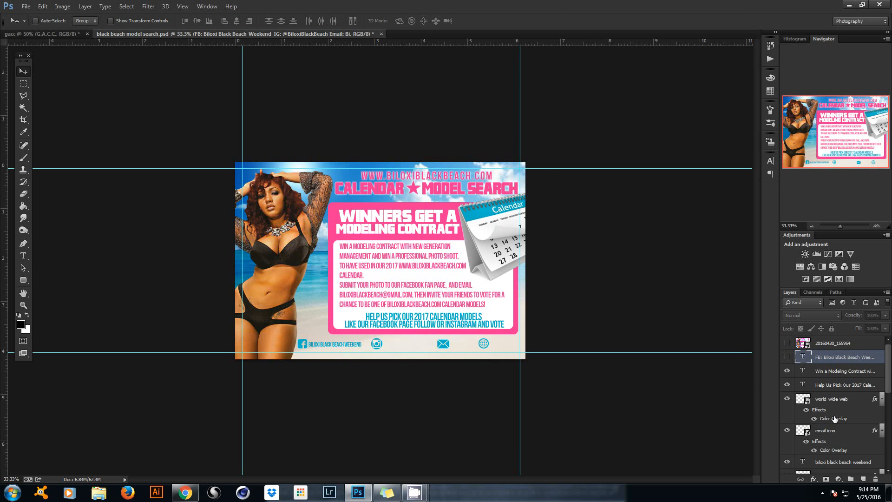
right_click(338, 346)
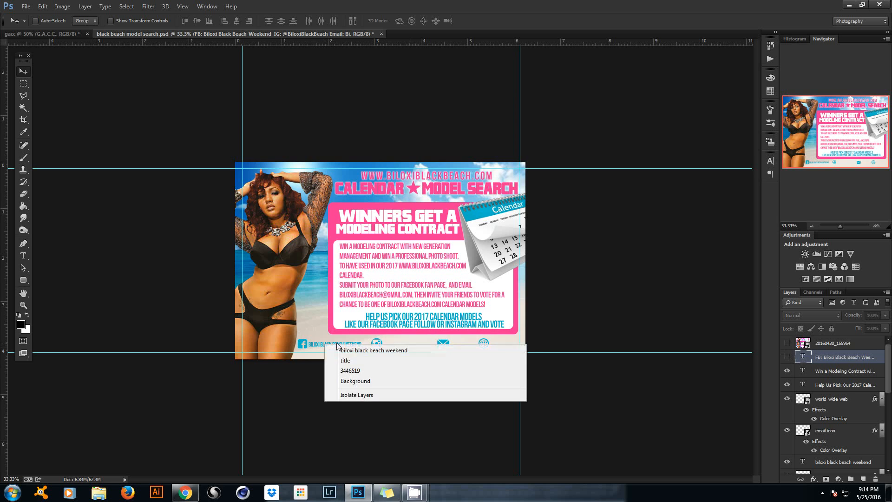
click(353, 350)
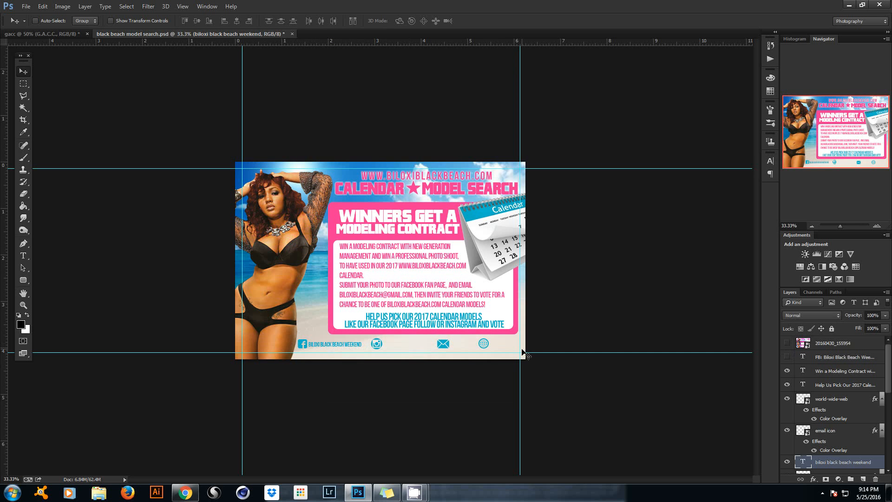
key(ctrl+j)
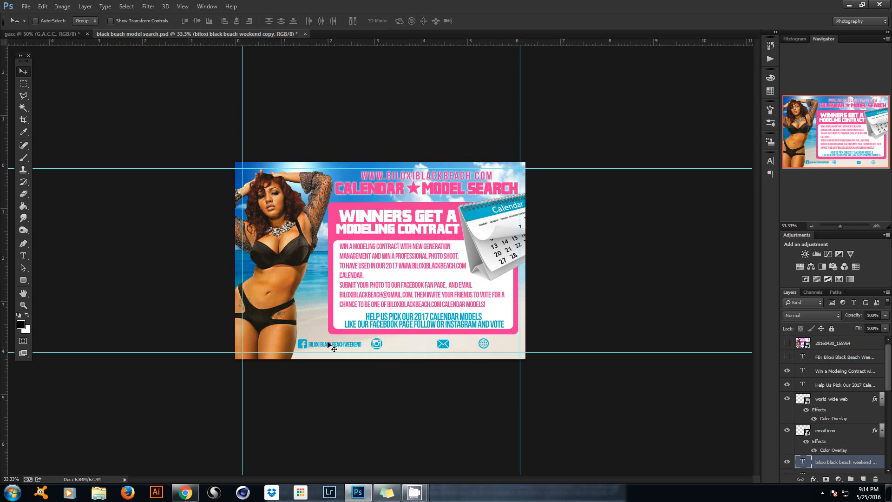
drag(328, 346, 404, 343)
click(23, 255)
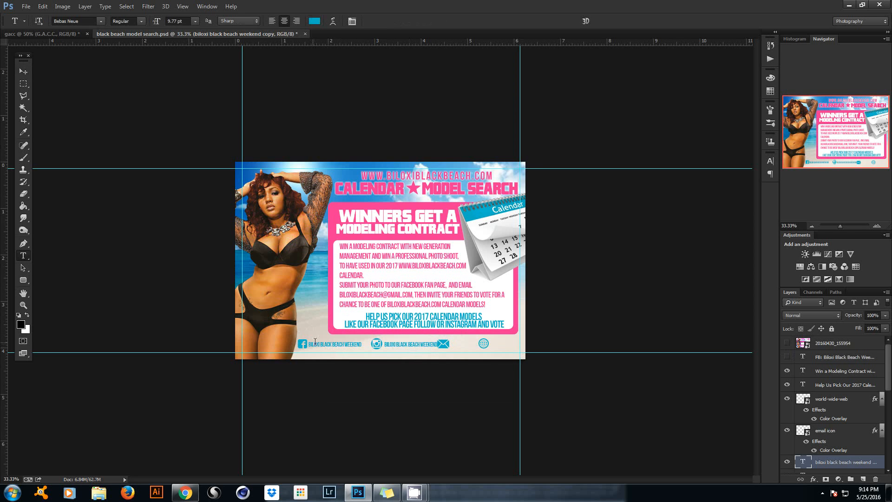
click(384, 342)
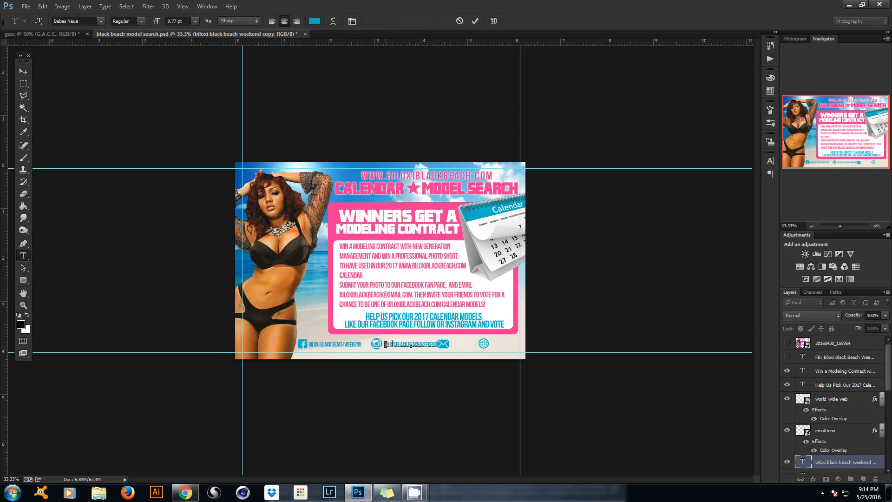
drag(392, 343, 480, 344)
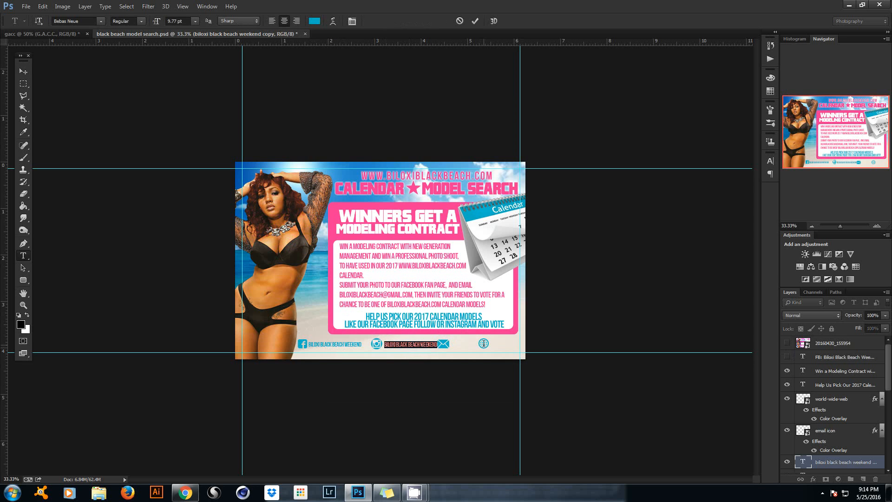
key(BackSpace)
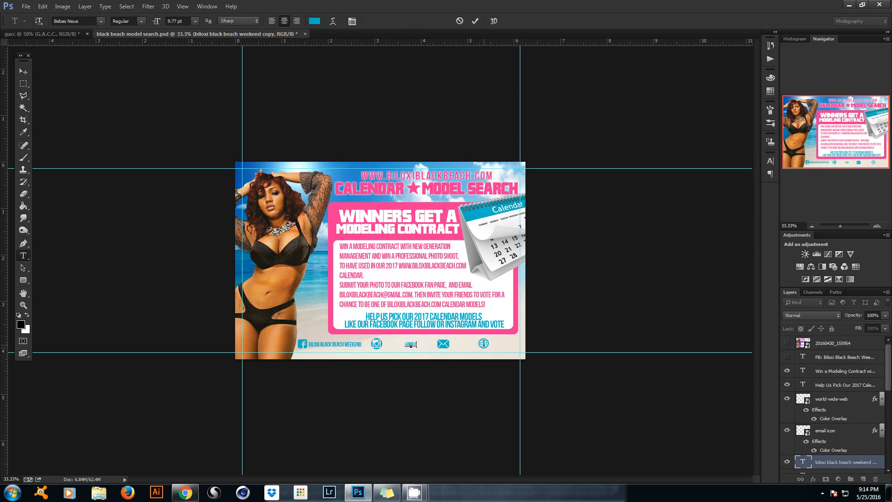
text(@BILOXIBLACKBEACH)
click(475, 22)
click(24, 72)
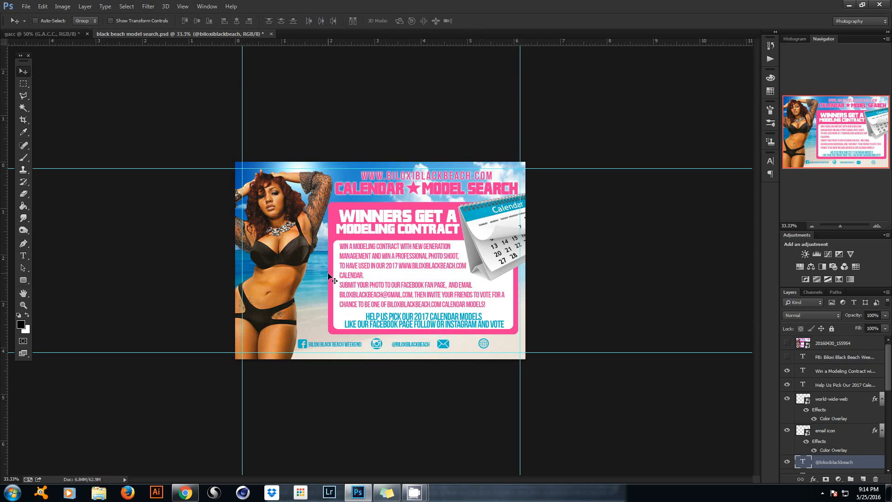
drag(328, 274, 320, 275)
Shrink the email icon slightly and nudge it left.
right_click(437, 346)
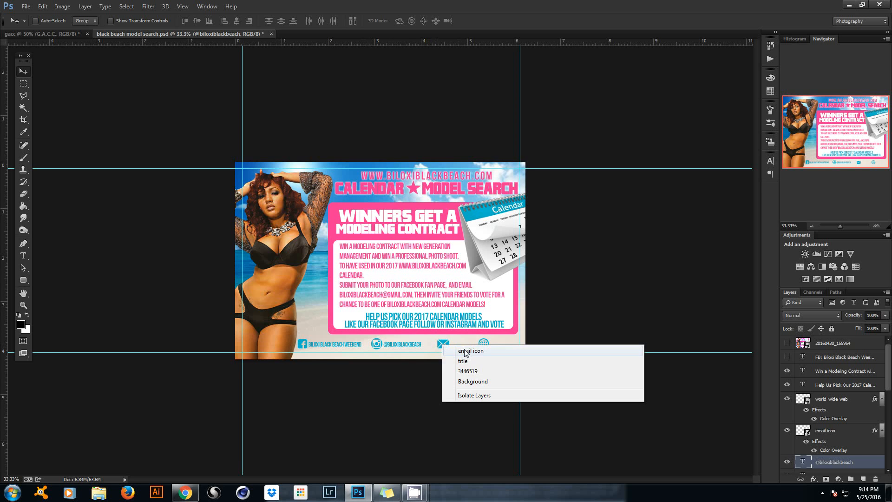
click(461, 359)
key(ctrl+t)
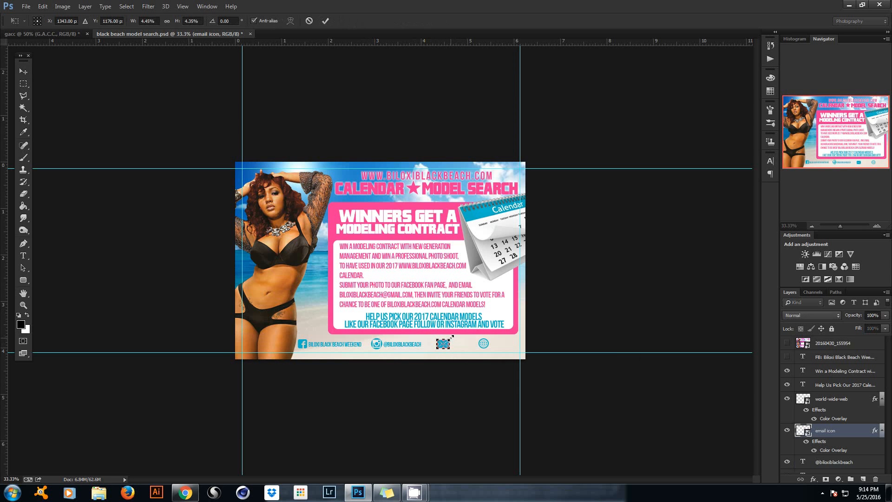
drag(450, 335, 446, 339)
click(325, 24)
drag(429, 294, 425, 294)
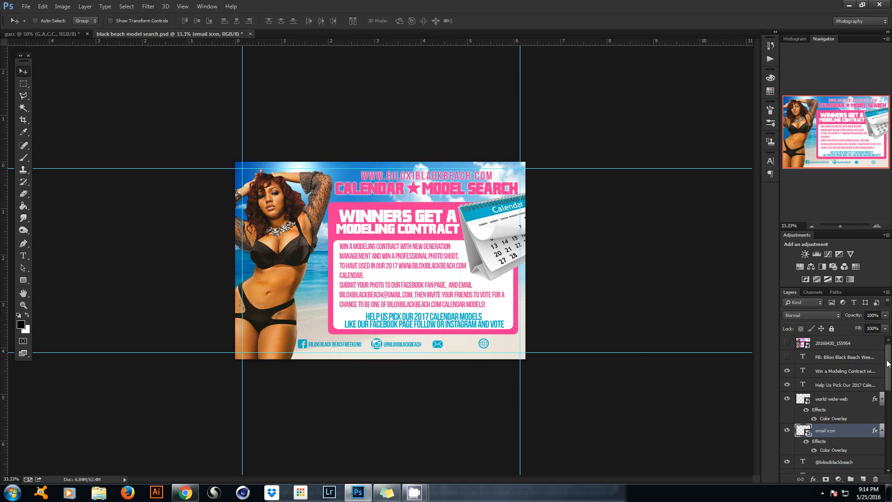
click(787, 357)
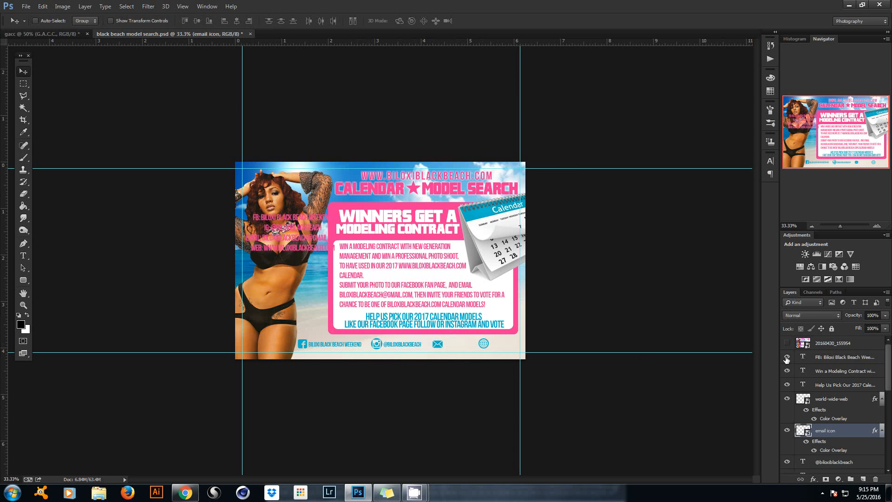
click(786, 357)
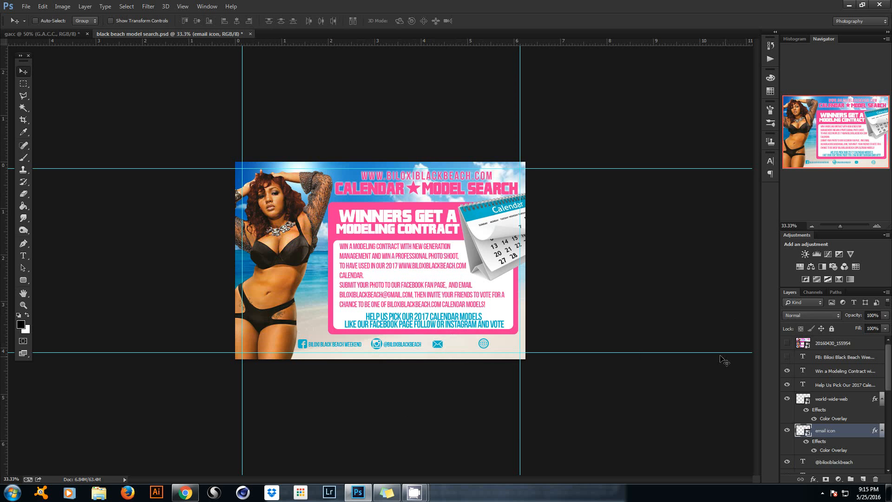
click(24, 258)
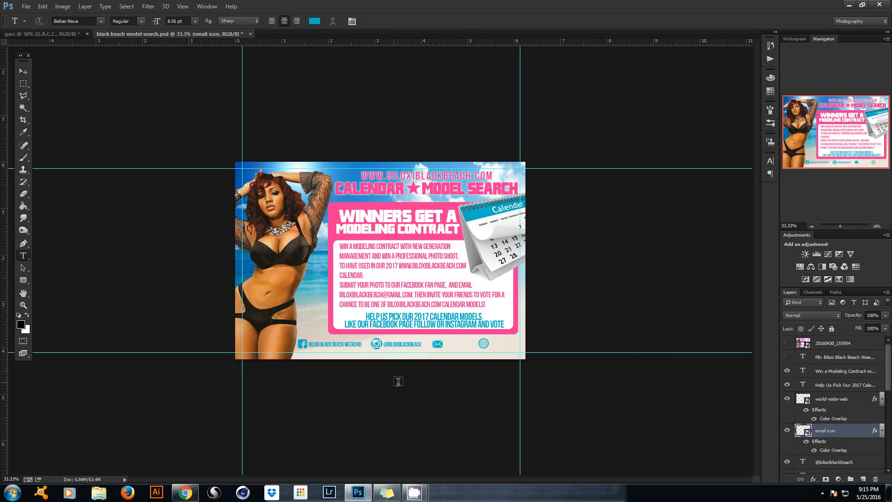
click(402, 345)
click(474, 21)
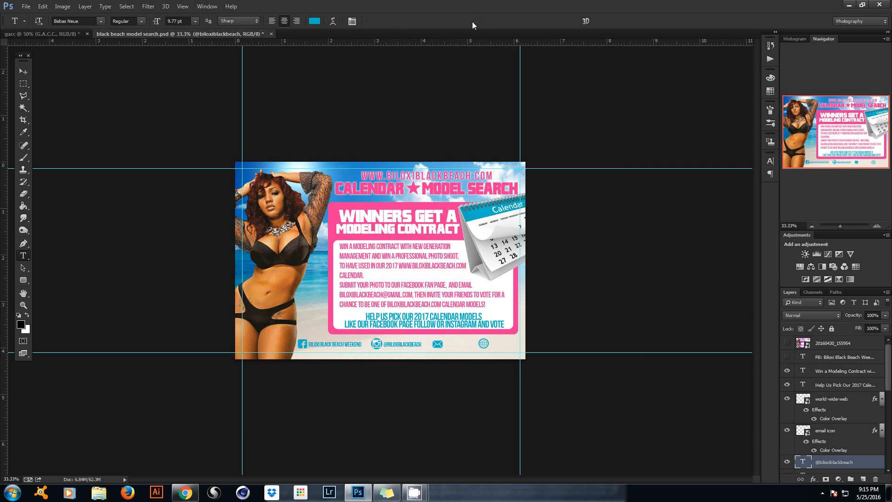
key(ctrl+j)
click(22, 73)
drag(453, 286, 513, 288)
Replace the copy's wording with the contact e-mail address and nudge it right.
click(30, 256)
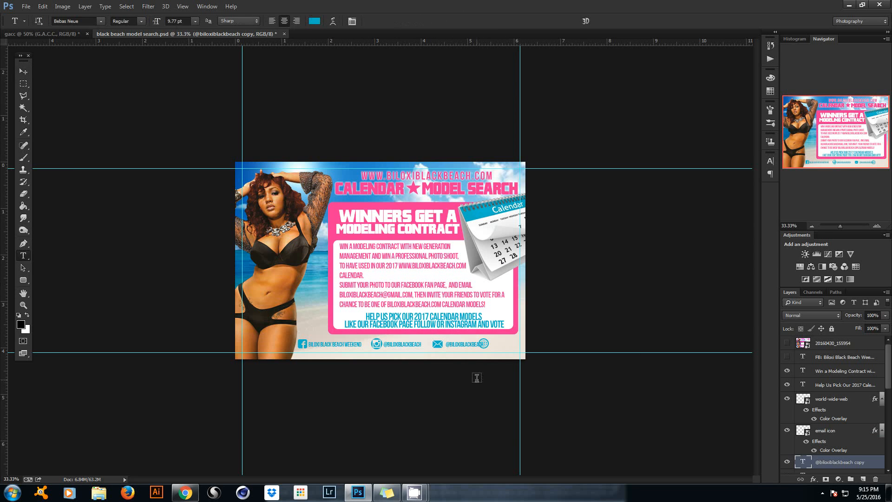
click(449, 344)
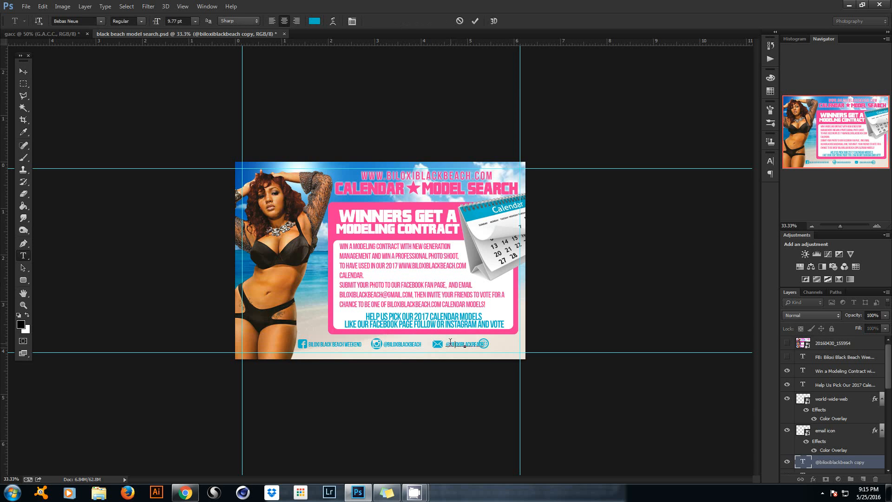
drag(447, 343, 606, 345)
key(BackSpace)
click(476, 22)
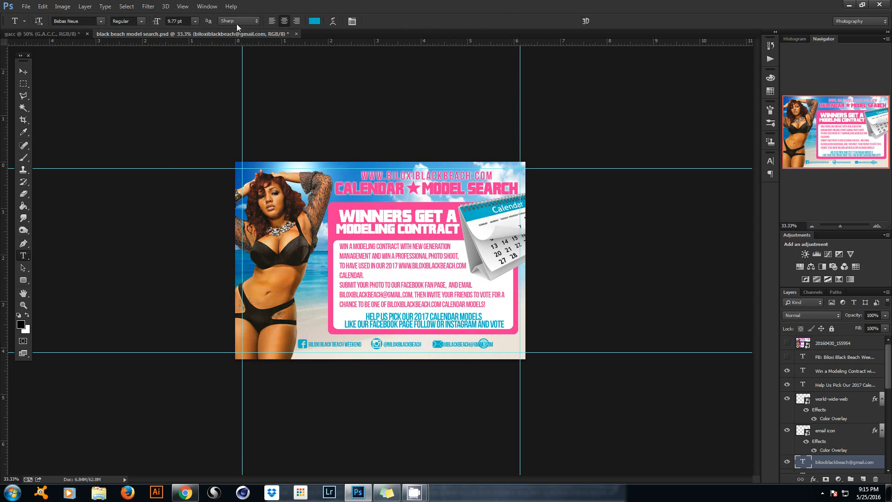
click(23, 72)
drag(374, 277, 385, 278)
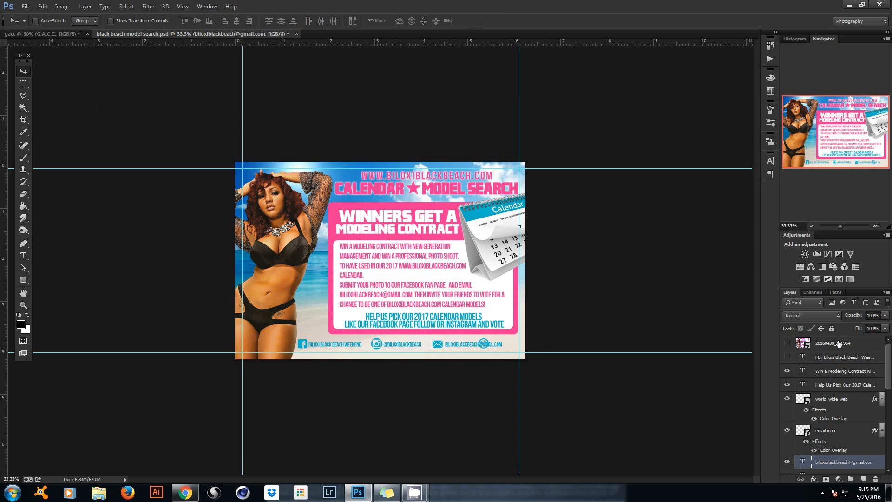
Move the globe icon right so it follows the e-mail address.
click(850, 358)
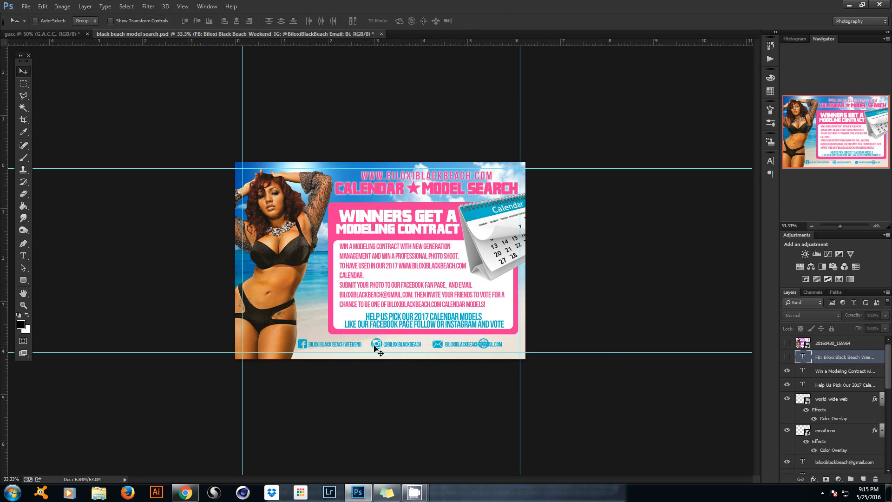
right_click(485, 344)
click(504, 349)
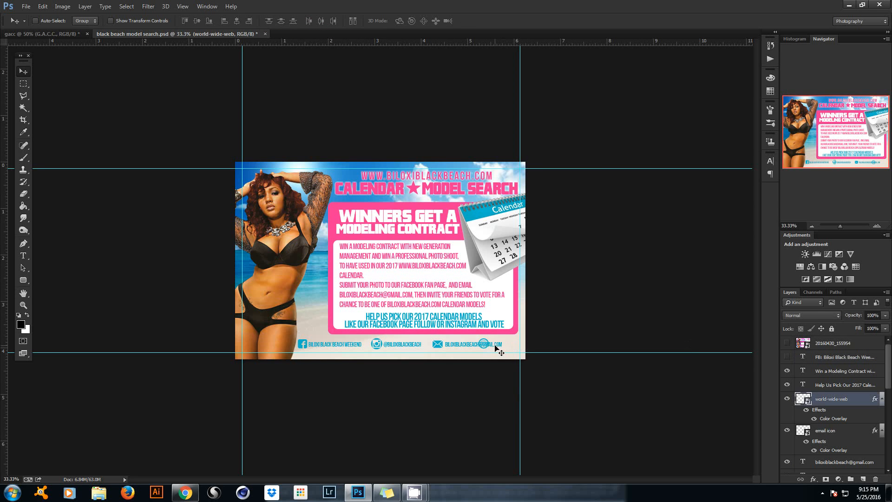
drag(504, 349, 532, 348)
right_click(282, 280)
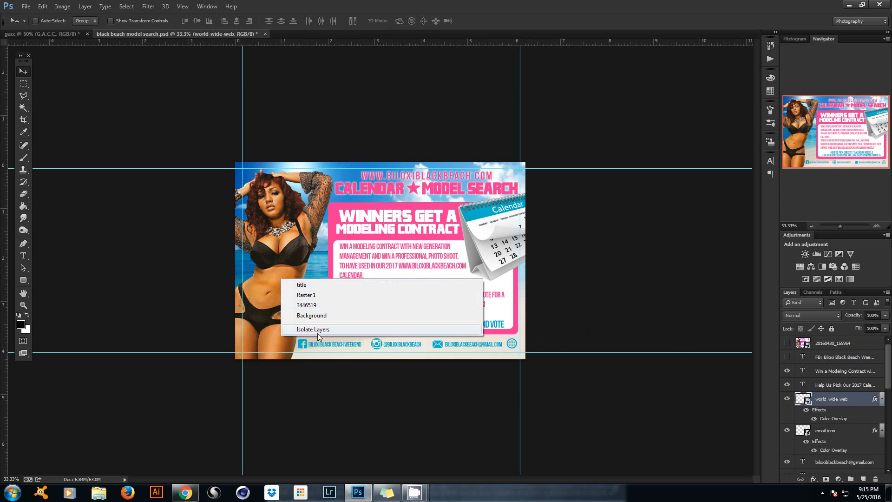
click(312, 347)
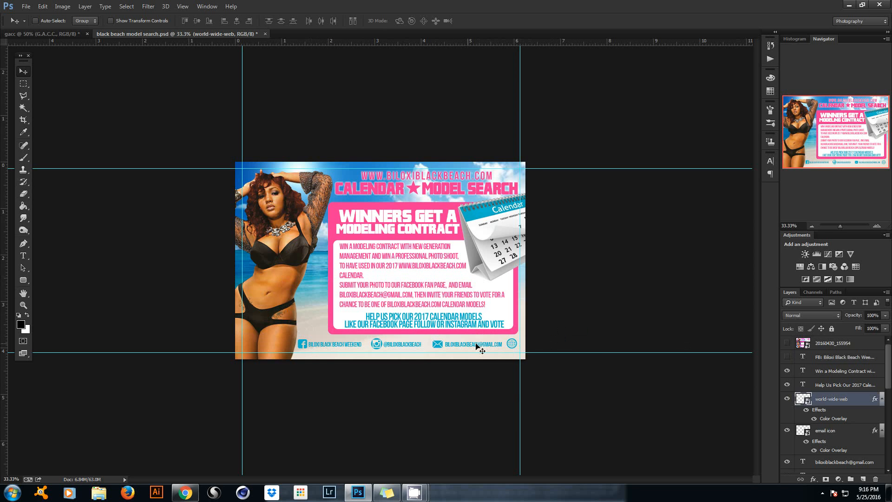
Select the Facebook icon with its weekend label and shift both further left.
right_click(311, 344)
click(329, 353)
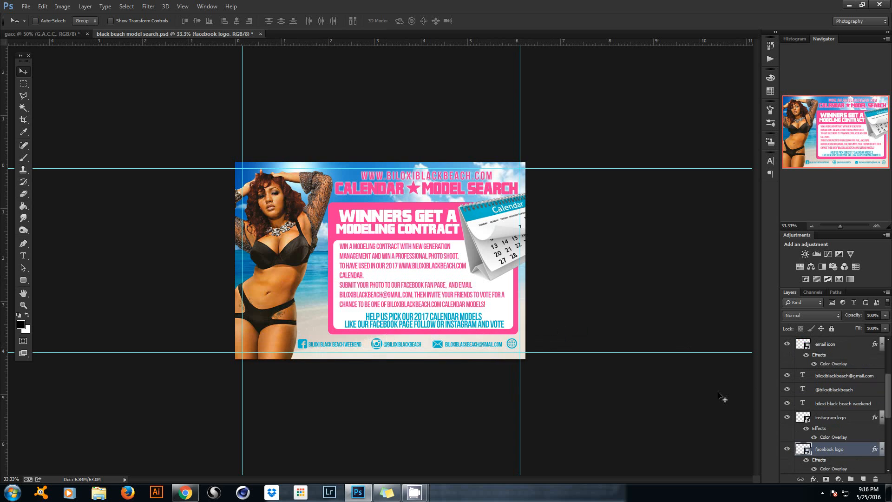
ctrl+click(849, 407)
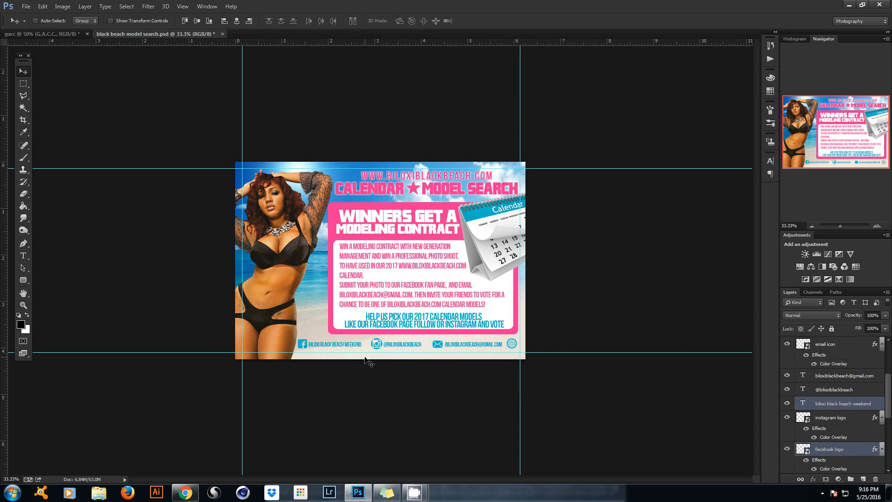
drag(360, 360, 341, 360)
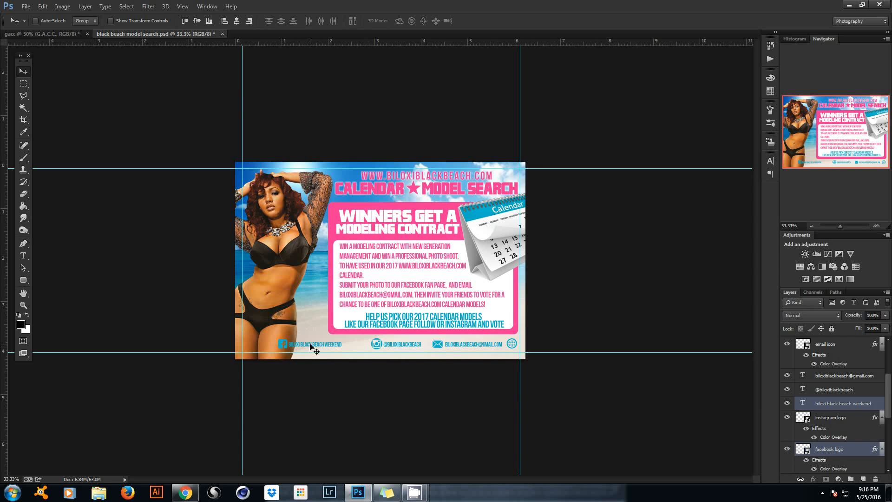
drag(312, 345, 301, 347)
Group the Facebook icon with its text and name the group 'facebook'.
key(ctrl+g)
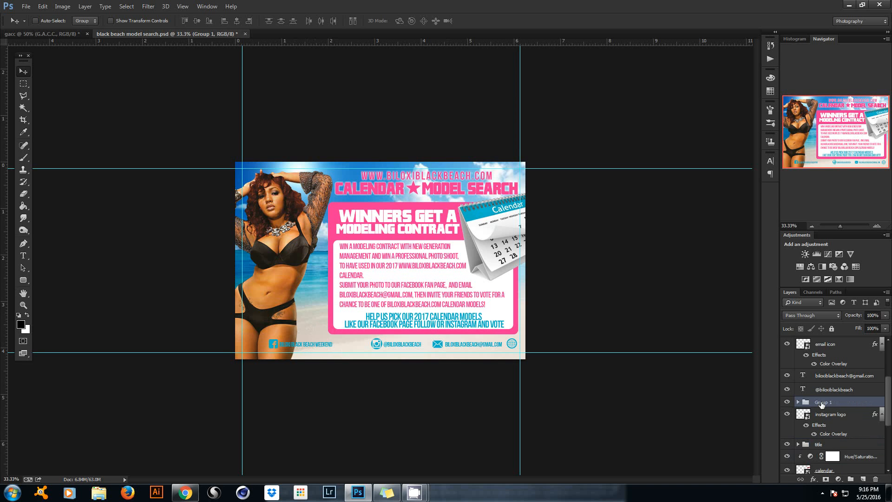
double_click(822, 403)
text(facebook)
key(Return)
Copy Layer 1's Outer Glow from the title group onto the facebook group.
mouse_move(887, 400)
mouse_down()
mouse_move(891, 363)
mouse_move(891, 433)
mouse_move(891, 410)
mouse_up()
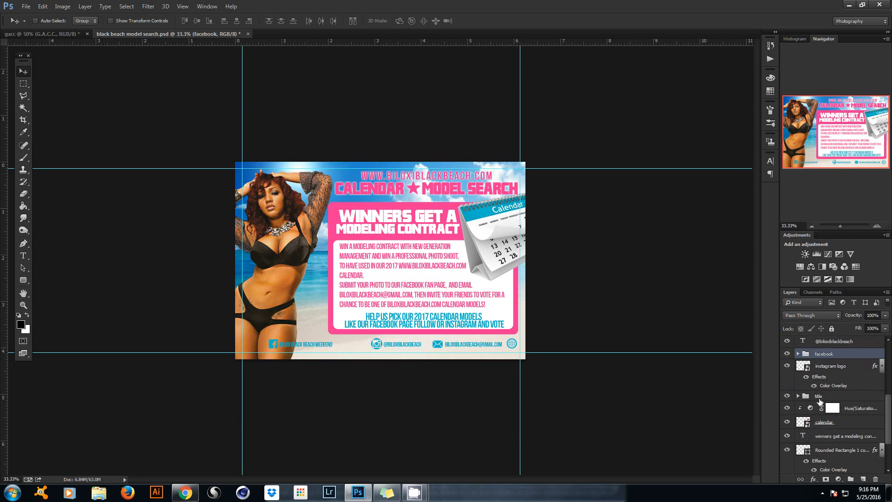
click(798, 397)
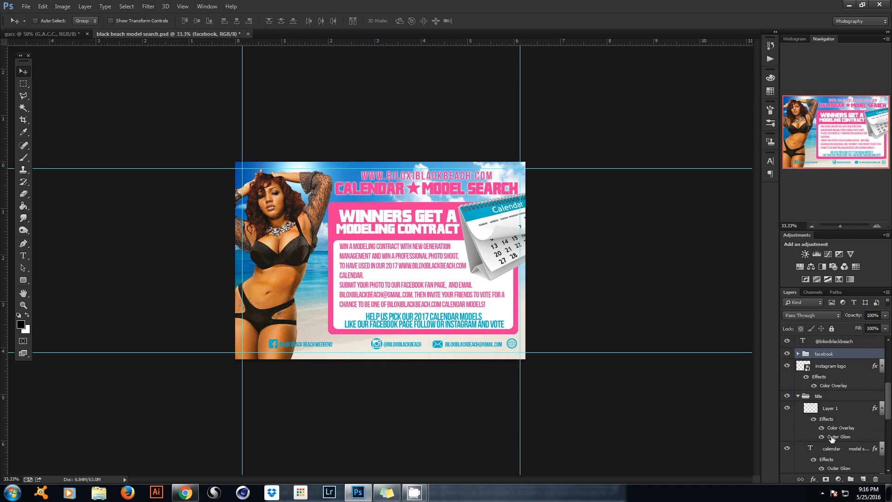
drag(832, 438, 835, 356)
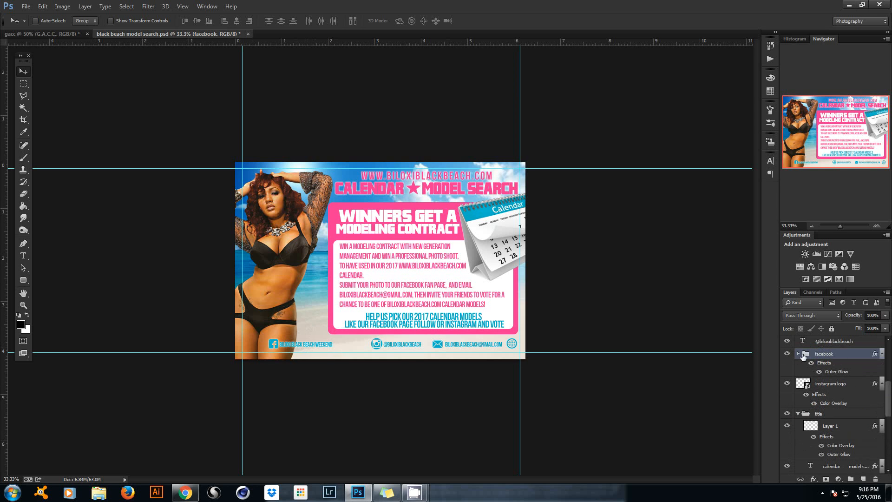
Set the facebook Outer Glow to 100% opacity, 8 px size and wider spread.
double_click(831, 372)
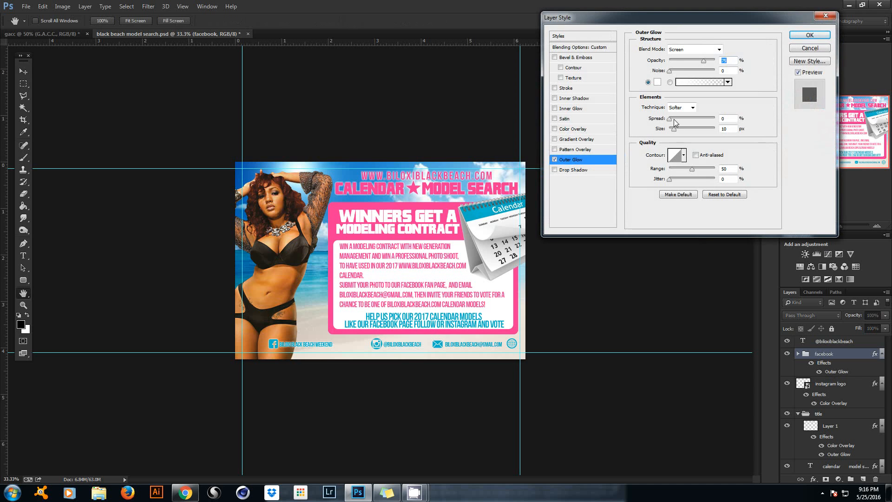
drag(675, 133, 674, 123)
drag(704, 61, 716, 61)
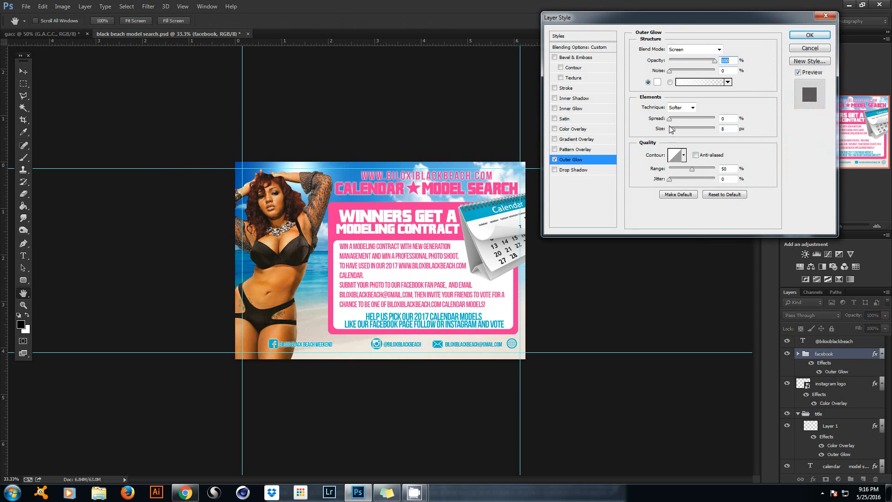
drag(670, 118, 678, 120)
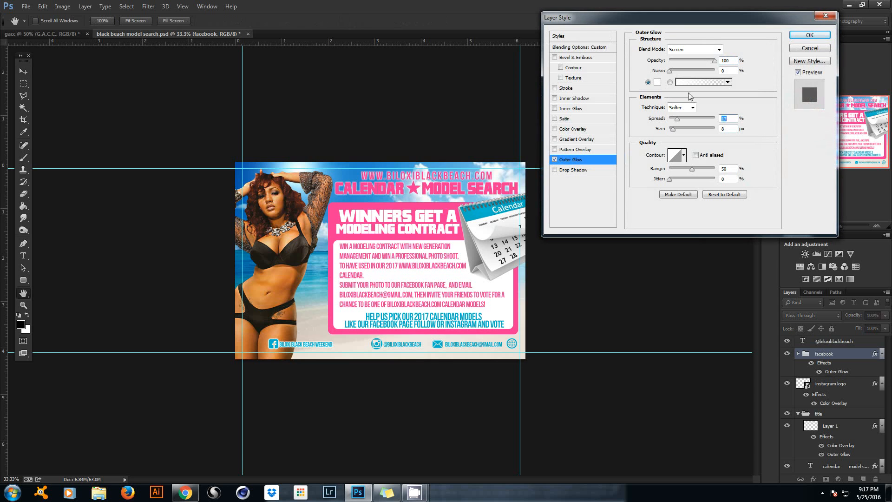
click(810, 35)
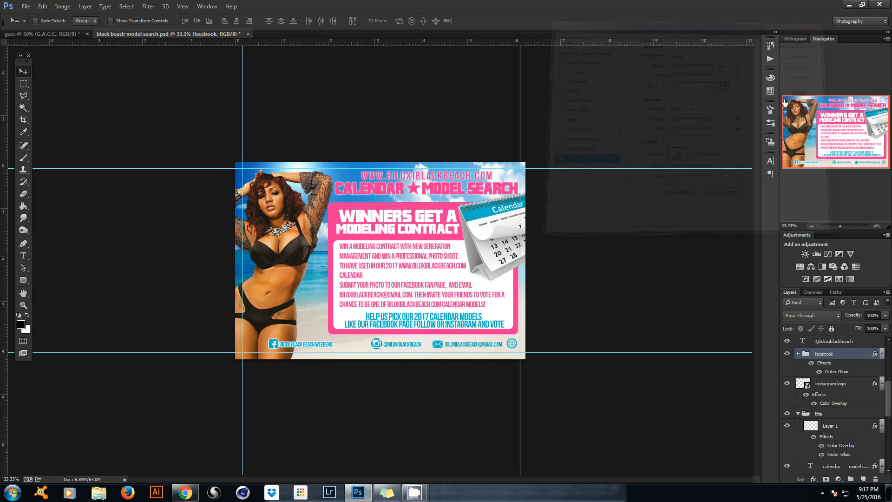
Select the instagram logo layer from the canvas's layer list.
right_click(382, 347)
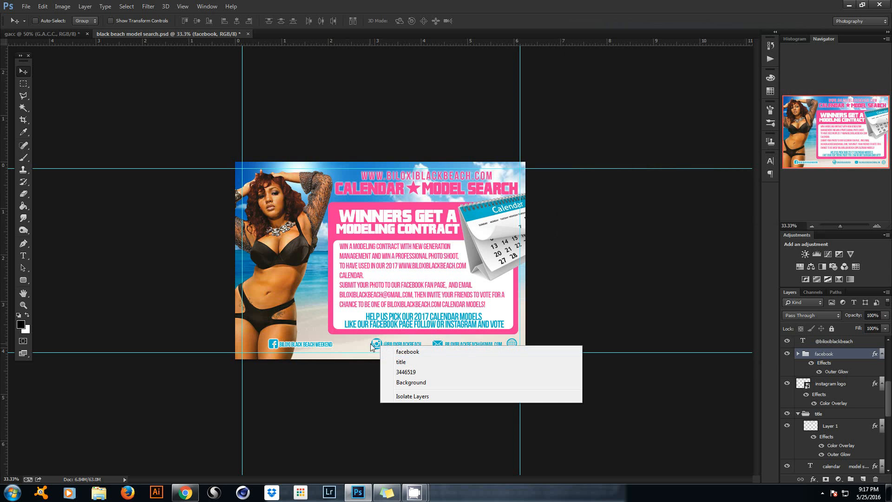
right_click(372, 347)
click(409, 362)
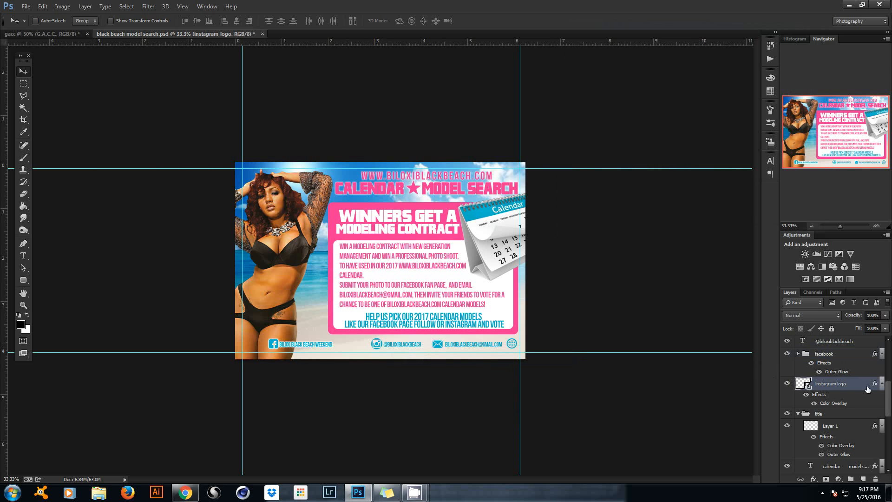
drag(888, 408, 888, 393)
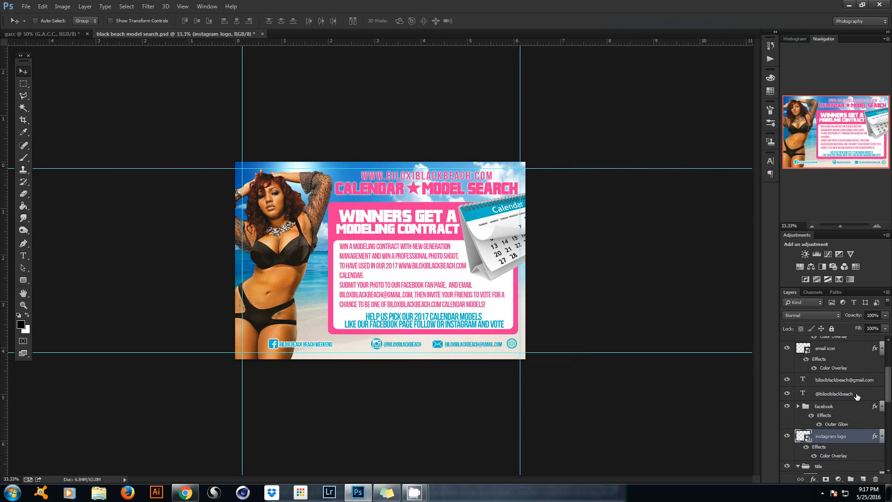
Move the instagram icon with its handle and the email icon with its address left.
ctrl+click(855, 394)
drag(397, 354, 367, 354)
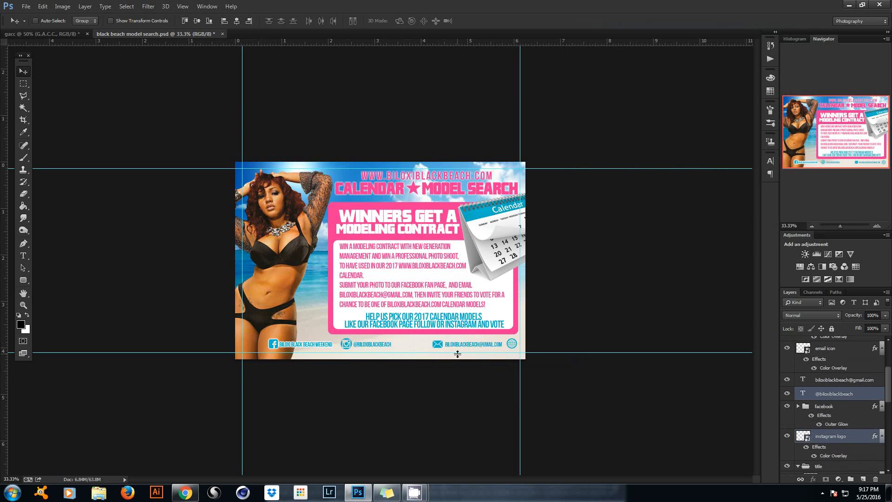
click(842, 381)
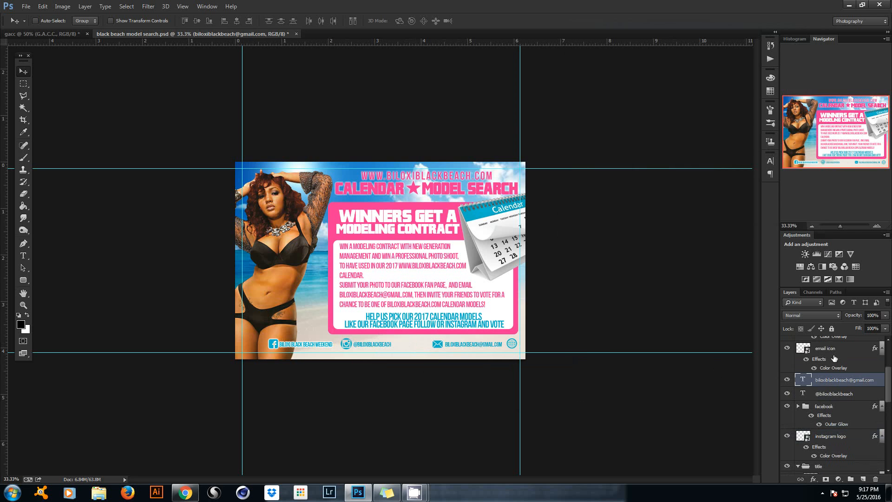
ctrl+click(836, 356)
drag(577, 361, 545, 363)
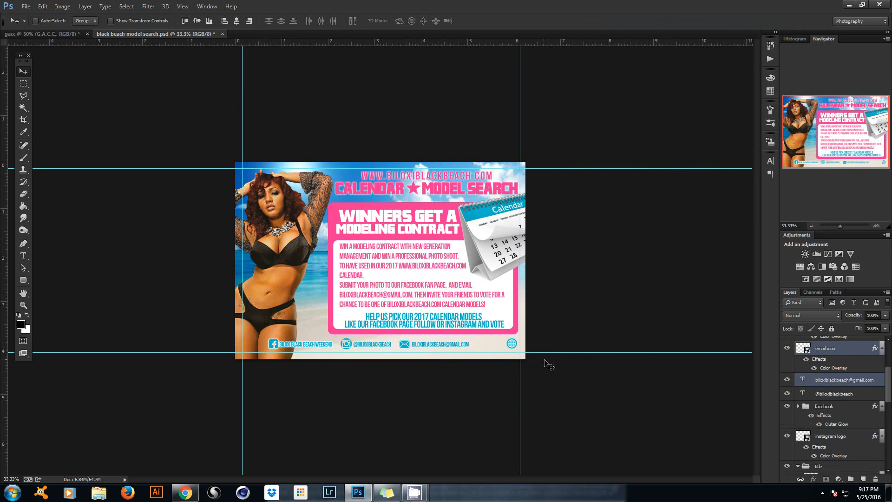
Select the world-wide-web globe layer and move it about 0.49 in left beside the email.
right_click(514, 343)
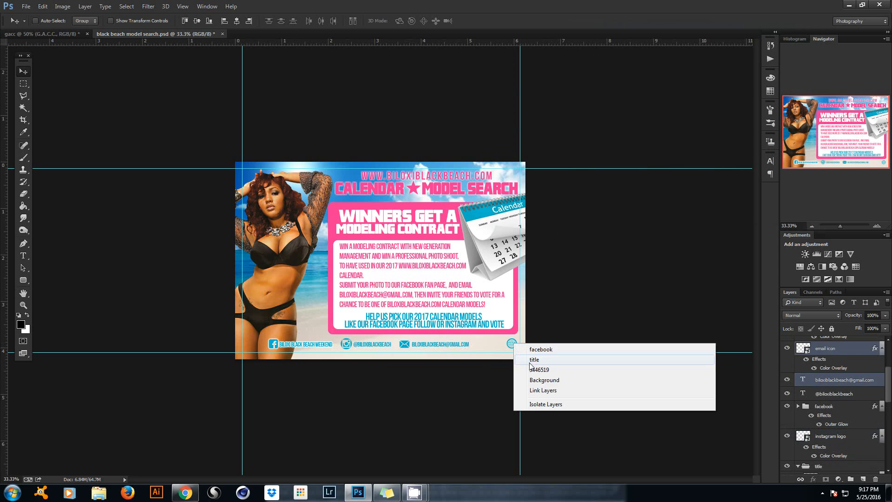
right_click(511, 346)
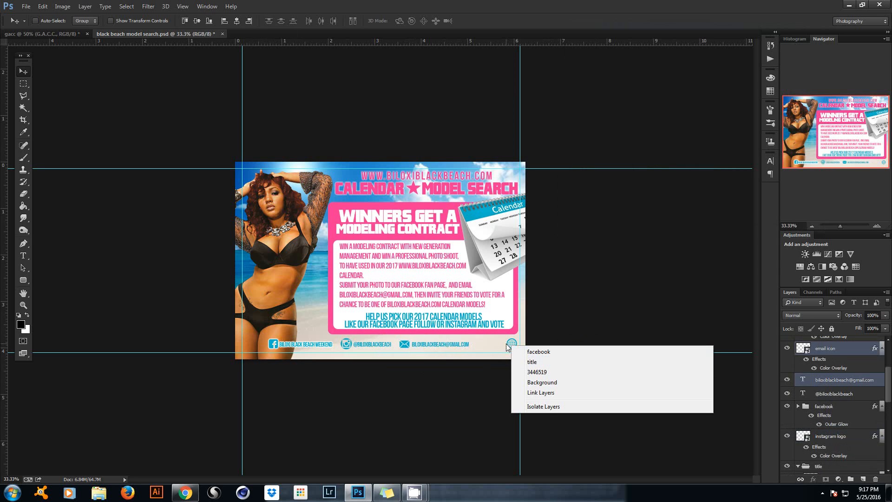
right_click(508, 345)
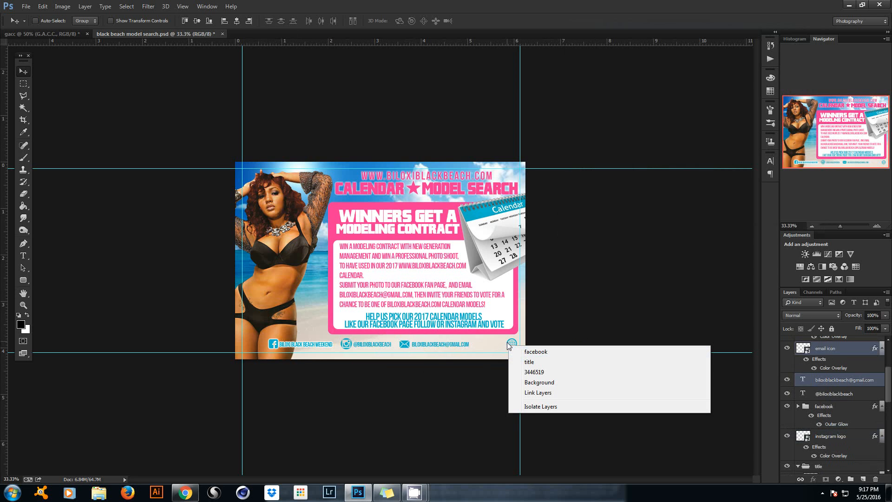
right_click(507, 343)
click(524, 348)
drag(524, 348, 494, 348)
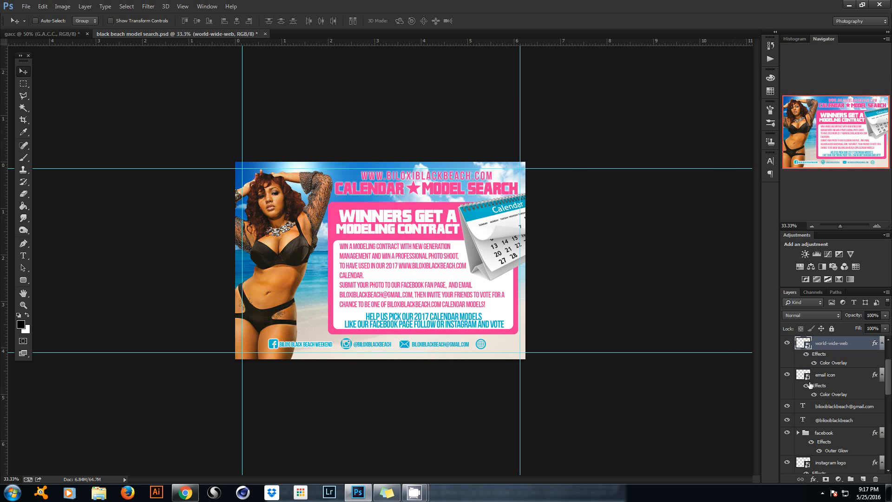
Select all footer icon and text layers and drag the row about 0.42 in left.
drag(888, 376, 891, 363)
click(787, 356)
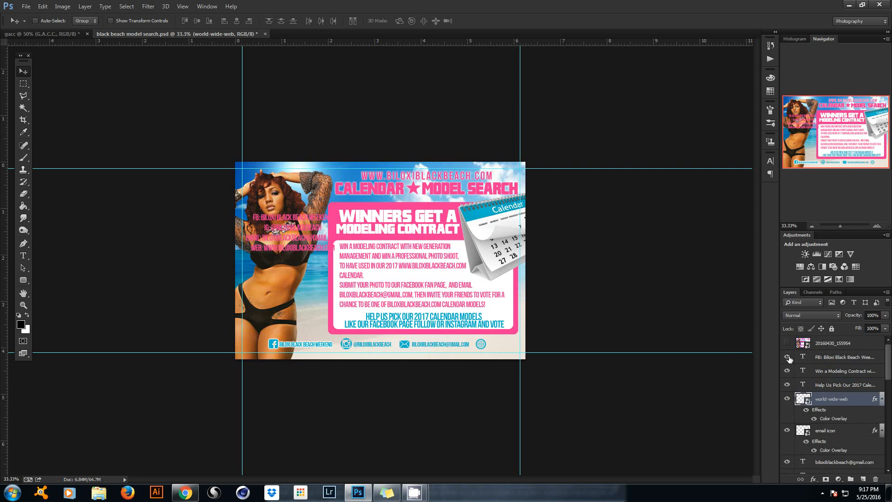
click(787, 357)
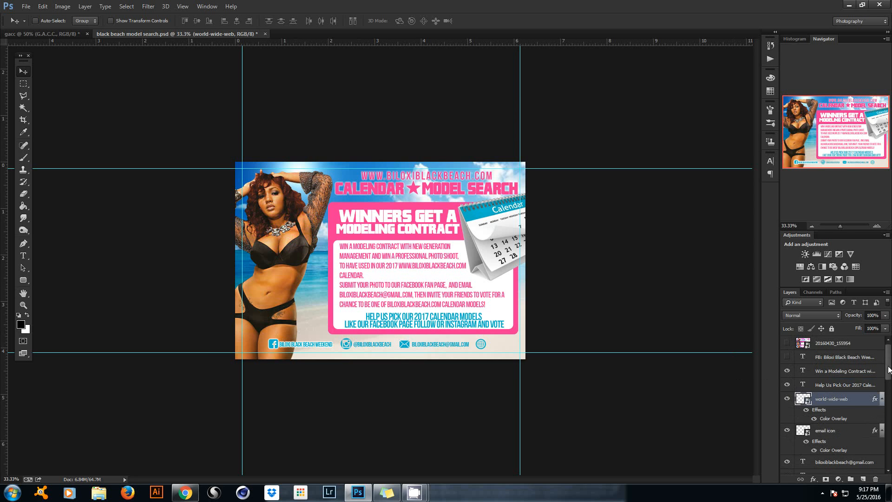
scroll(862, 419, down, 5)
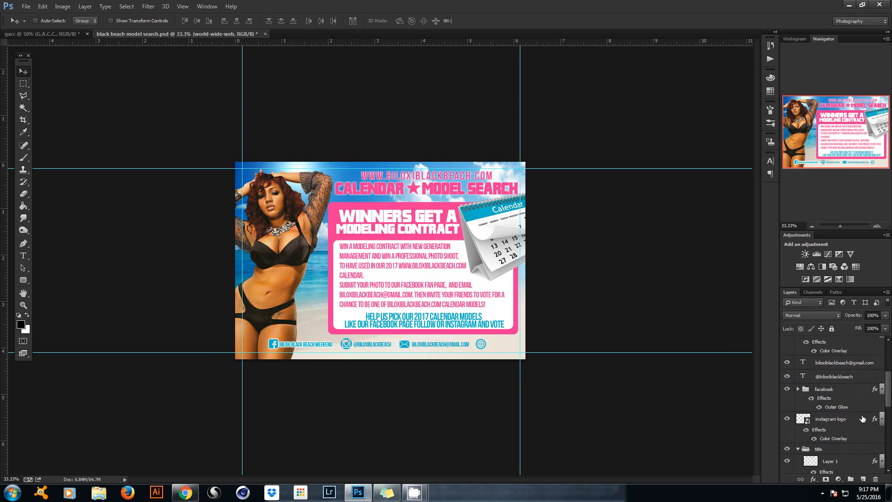
shift+click(852, 424)
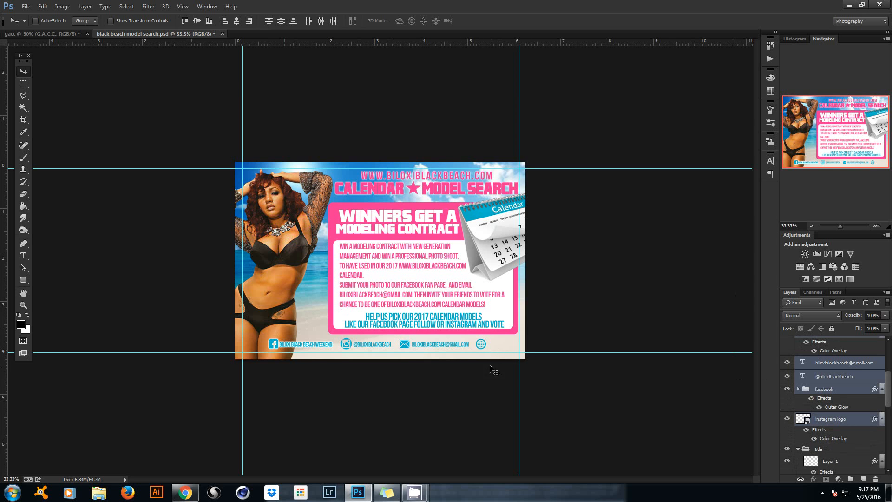
drag(483, 352, 457, 350)
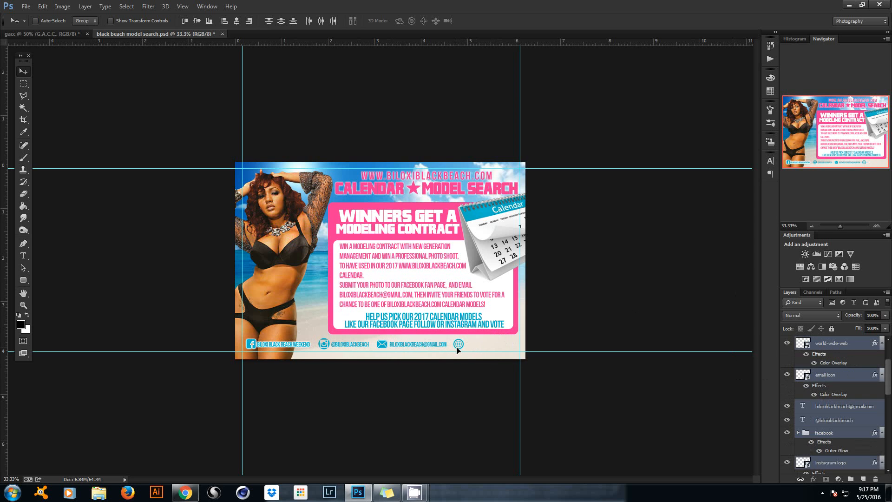
Duplicate the email address text and move the copy to the footer's right end.
click(22, 256)
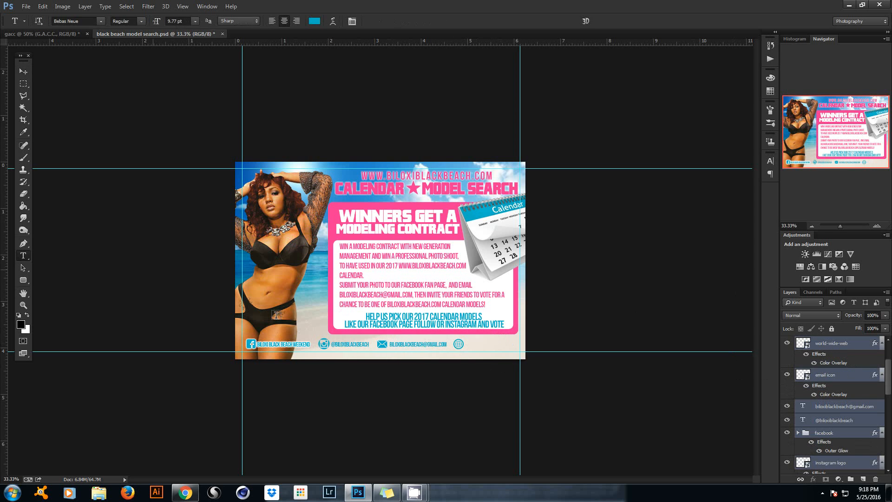
click(398, 344)
click(475, 21)
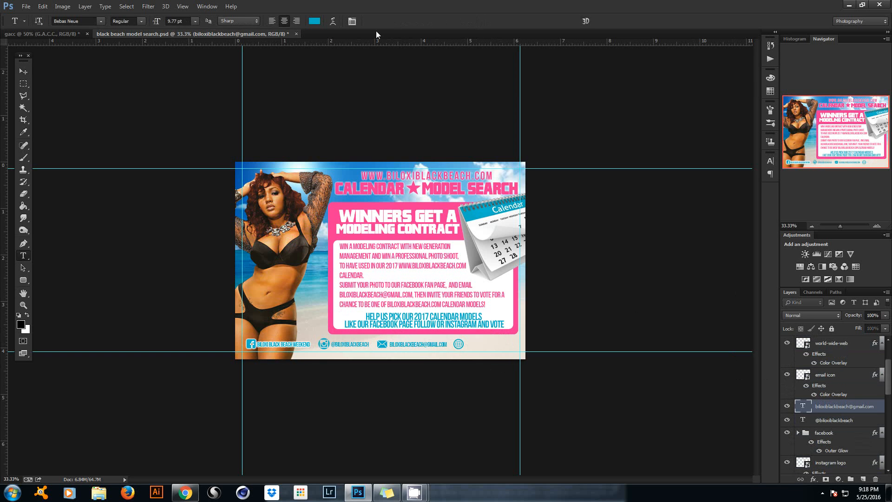
click(22, 71)
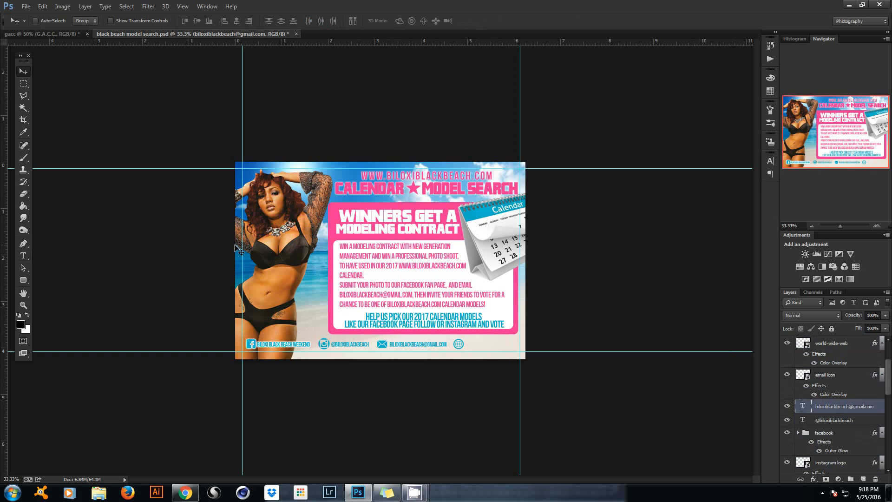
key(ctrl+j)
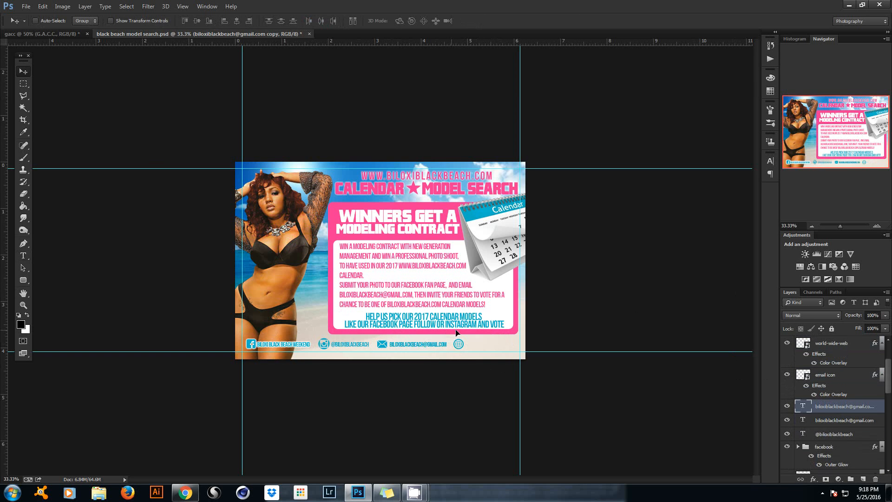
drag(456, 333, 526, 329)
Edit the copy to read biloxiblackbeach.com and shift it slightly left by the globe.
click(23, 255)
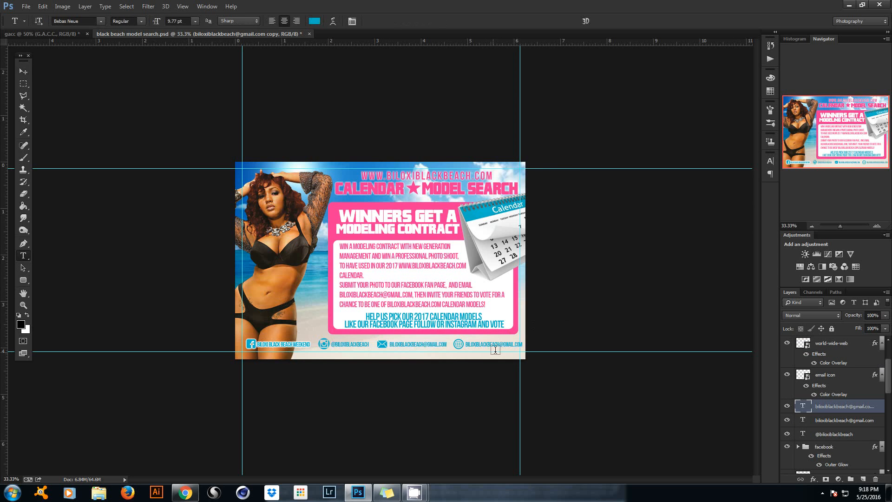
click(501, 343)
click(514, 343)
key(BackSpace)
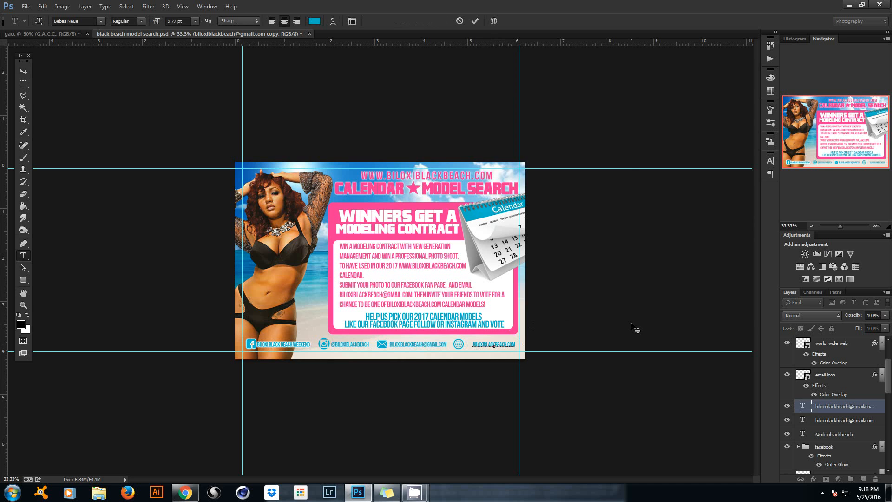
click(475, 21)
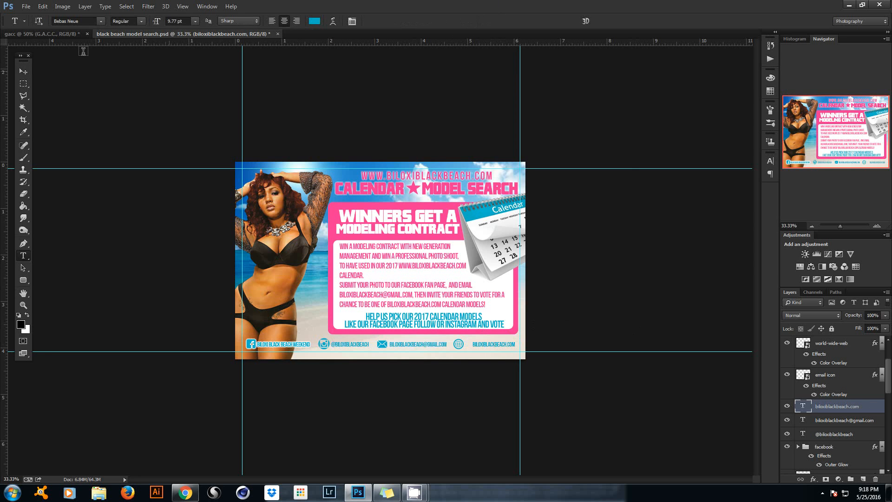
click(23, 71)
drag(431, 278, 422, 279)
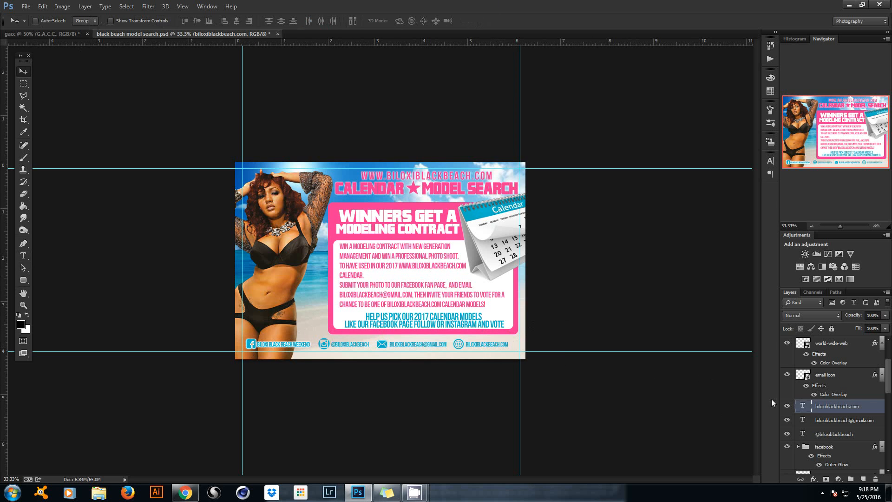
Select all footer icon and text layers and drag the row a few pixels right.
click(853, 435)
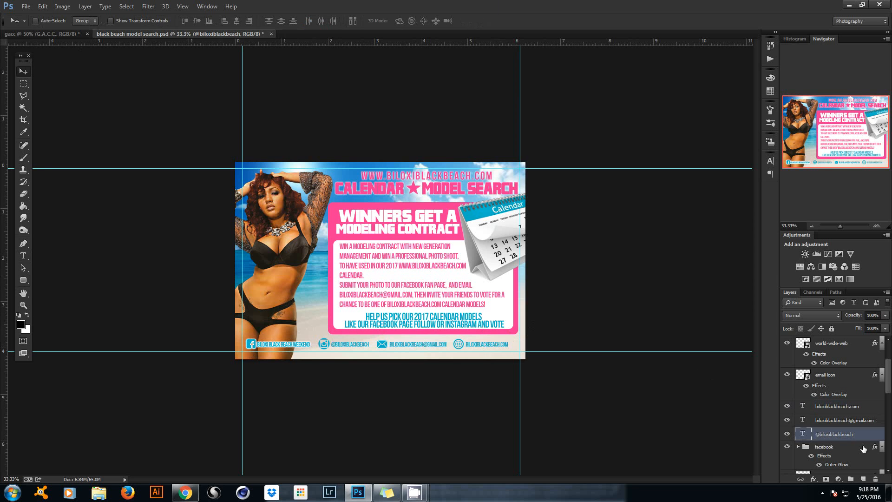
key(alt+bracketright)
key(alt+bracketright)
key(alt+bracketright)
key(alt+bracketright)
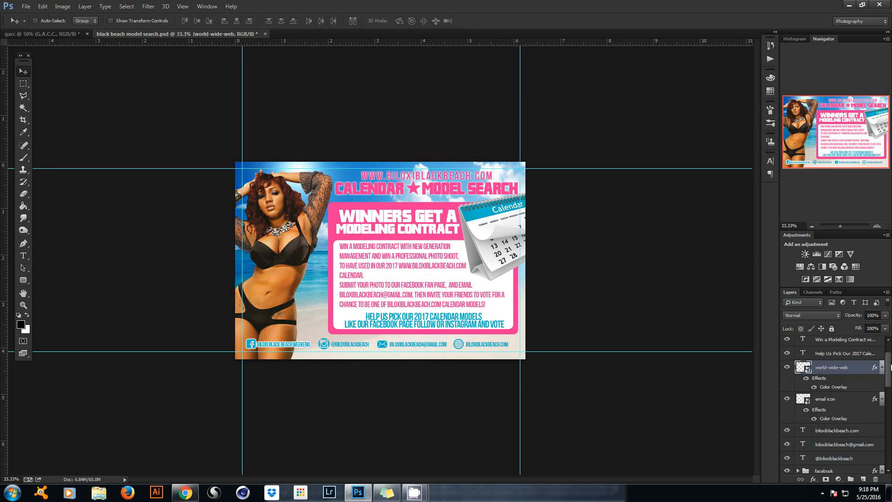
drag(890, 378, 890, 397)
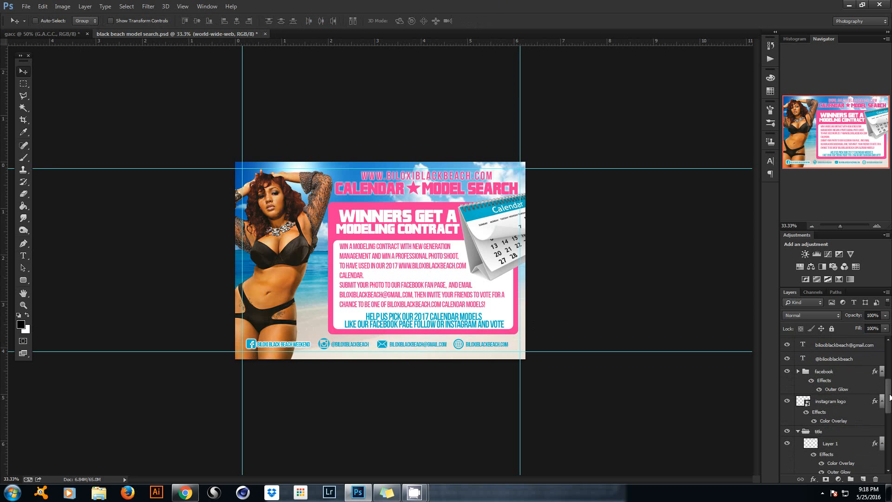
shift+click(846, 409)
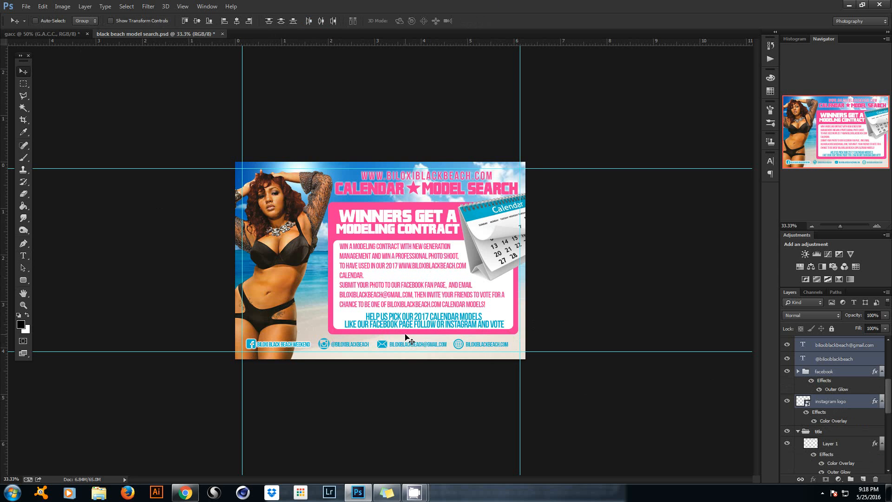
drag(406, 335, 409, 334)
drag(409, 335, 411, 336)
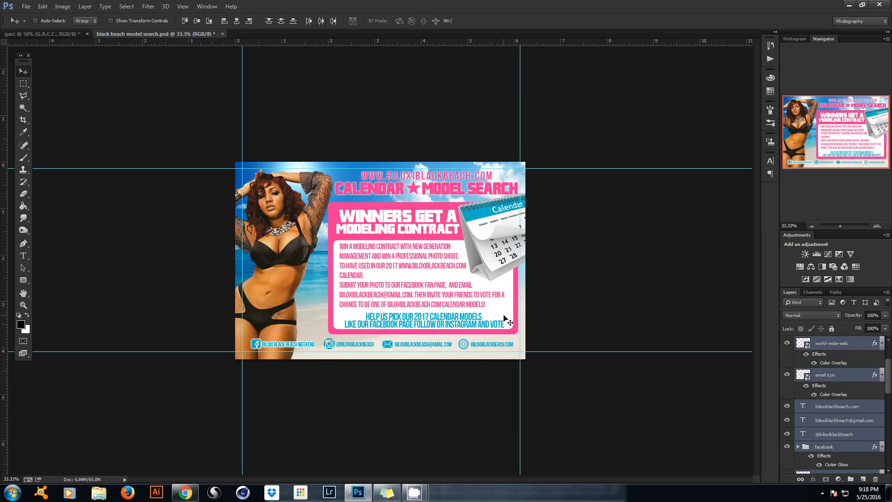
Nudge the footer row a few pixels up and left with the arrow keys.
key(Left)
key(Left)
key(Left)
key(Up)
key(Up)
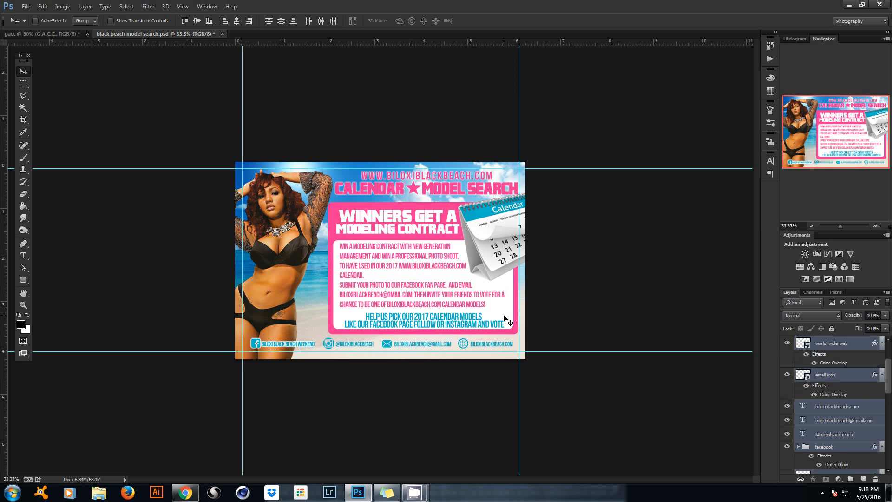
key(Left)
key(Up)
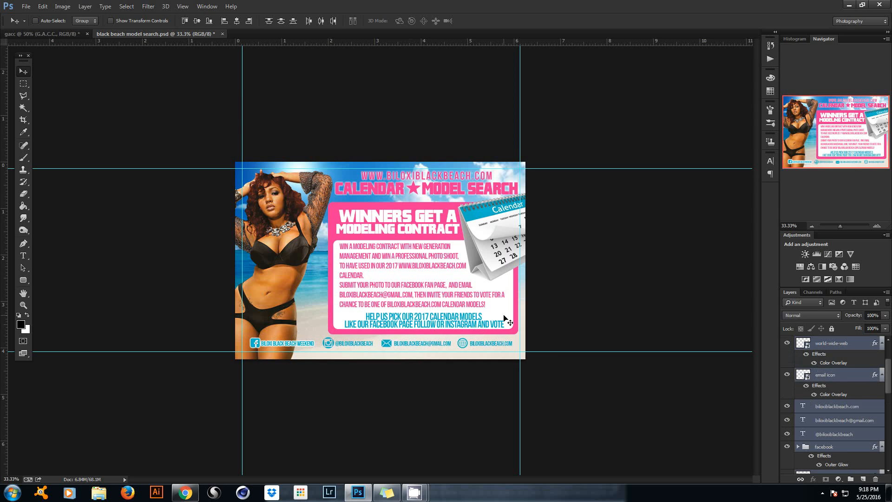
key(Up)
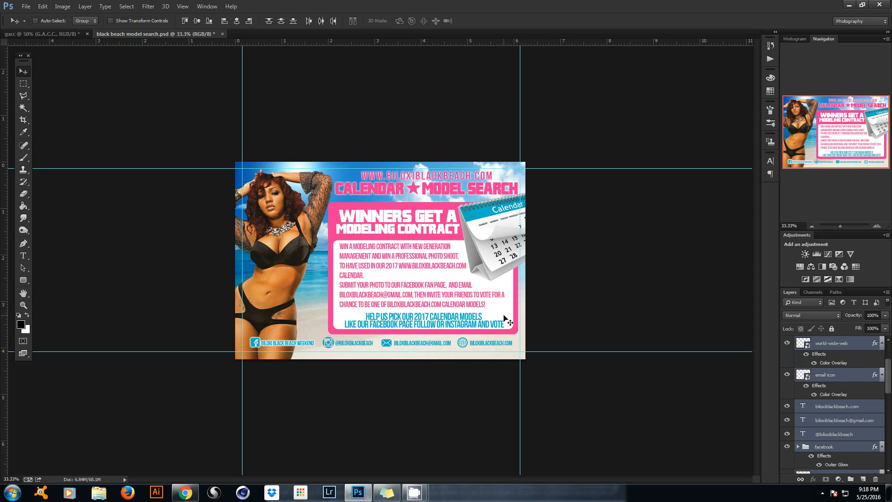
click(23, 256)
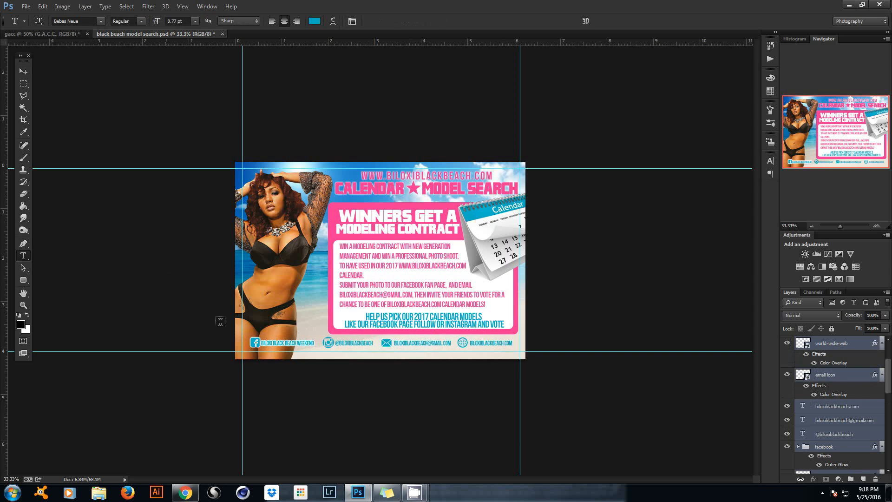
Type the 'DESIGN BY …' designer credit line below the footer and set tracking to 200.
click(366, 354)
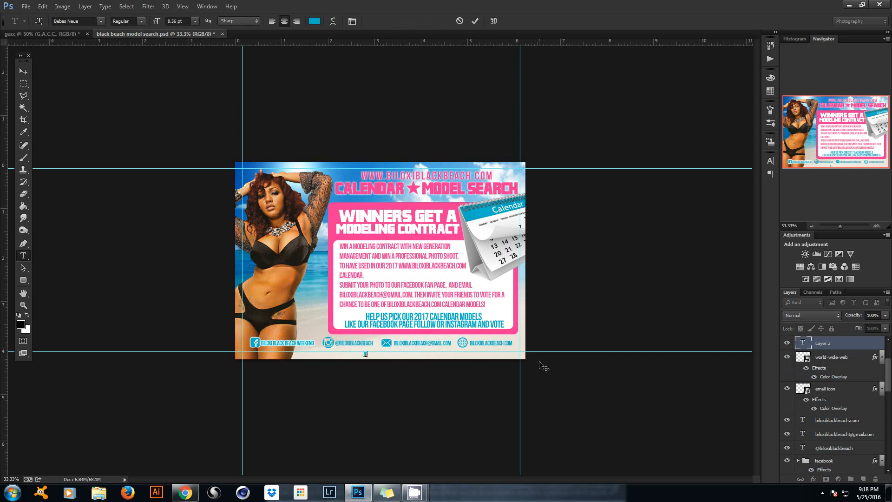
text(DESIGN BY)
text( DAT)
text(DOX)
text(IER.COM)
click(475, 21)
click(352, 21)
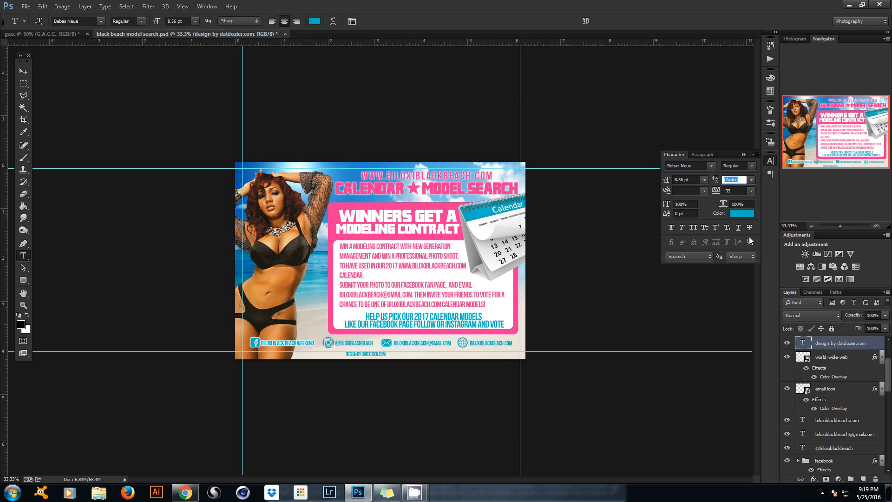
click(728, 191)
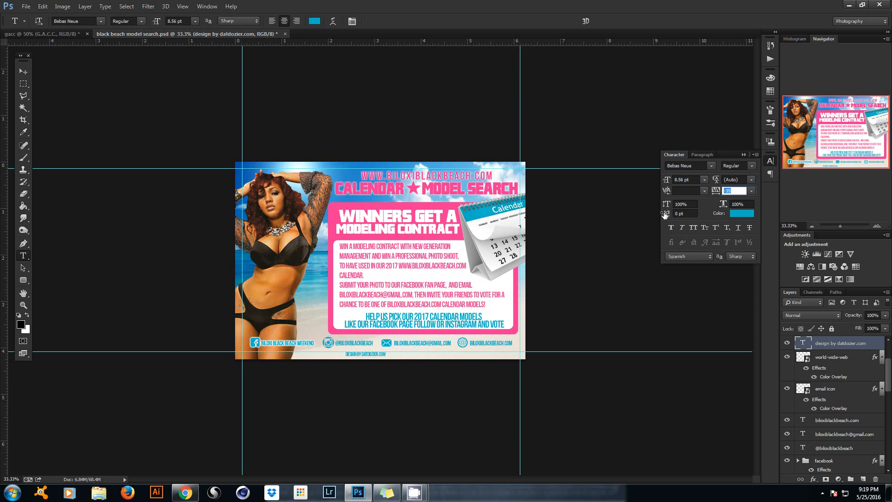
text(200)
key(Return)
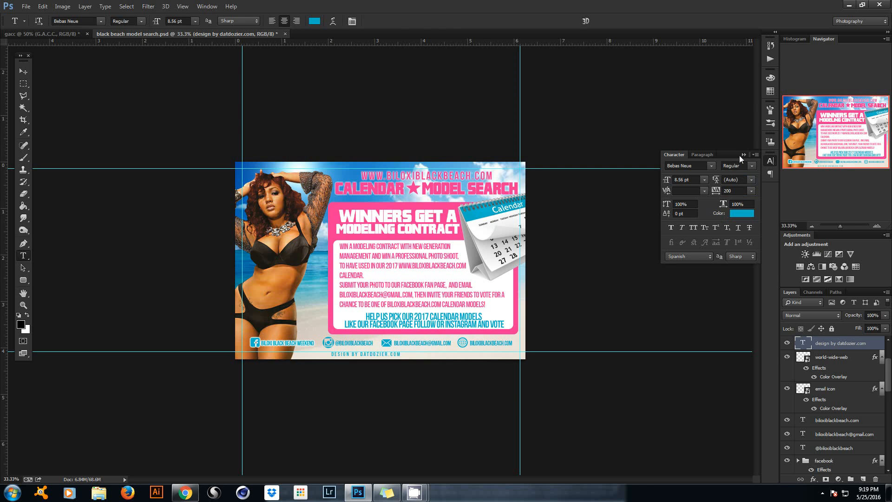
click(743, 155)
Scale the credit text down and move it centred beneath the footer row.
click(23, 71)
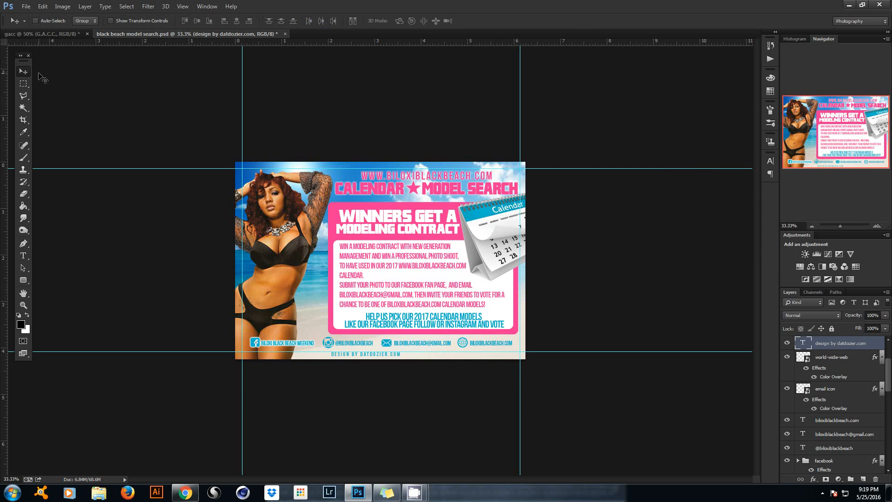
key(ctrl+t)
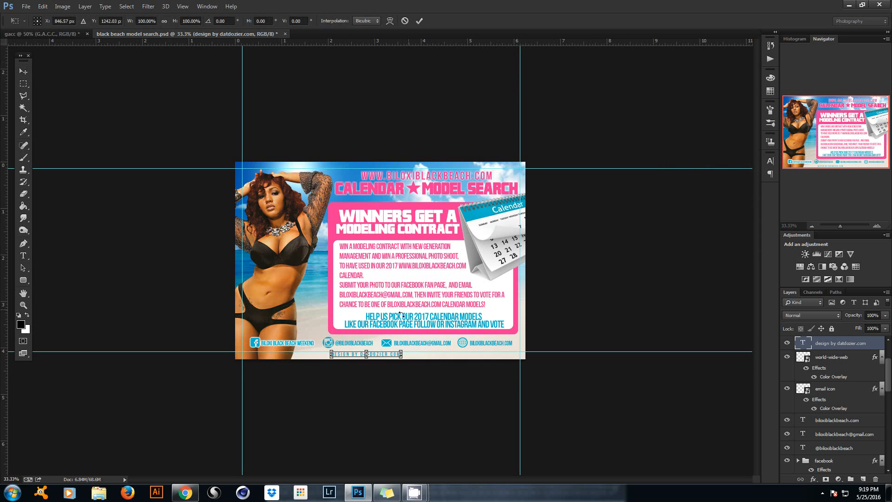
drag(402, 348, 394, 350)
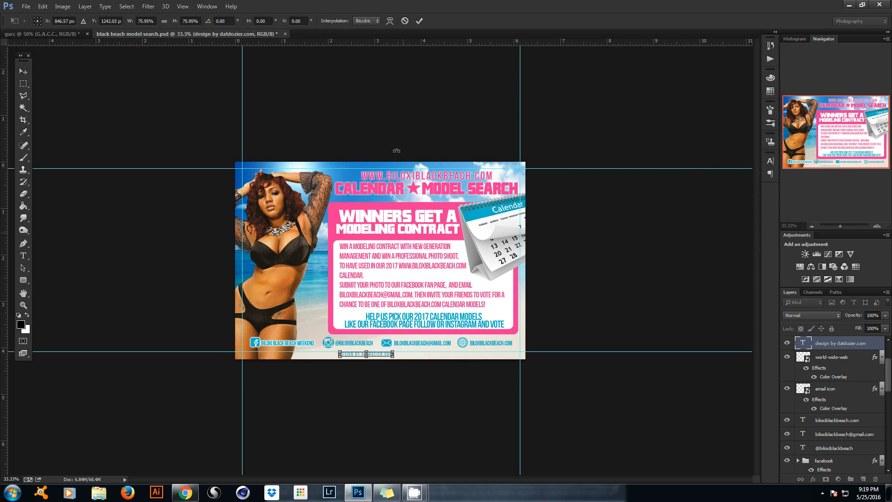
click(419, 20)
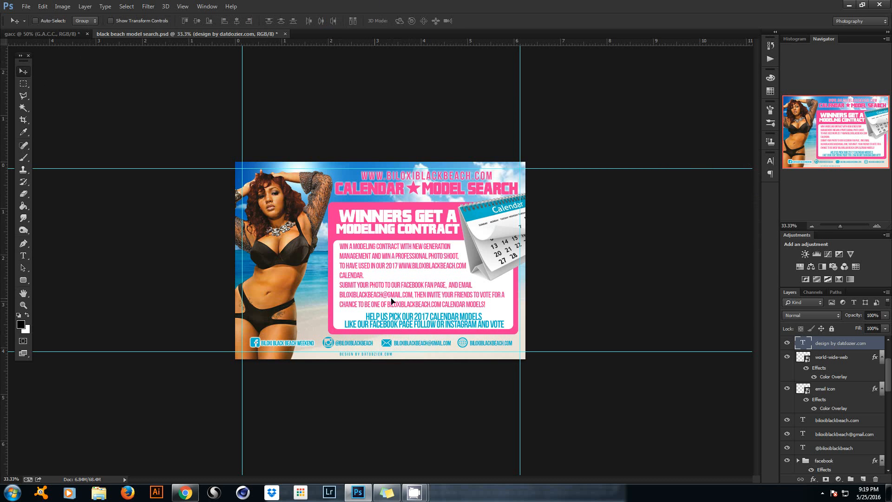
mouse_move(374, 301)
mouse_down()
mouse_move(492, 296)
mouse_move(382, 296)
mouse_up()
Add a centre guide, nudge the credit into alignment, then hide the guides.
drag(3, 299, 380, 222)
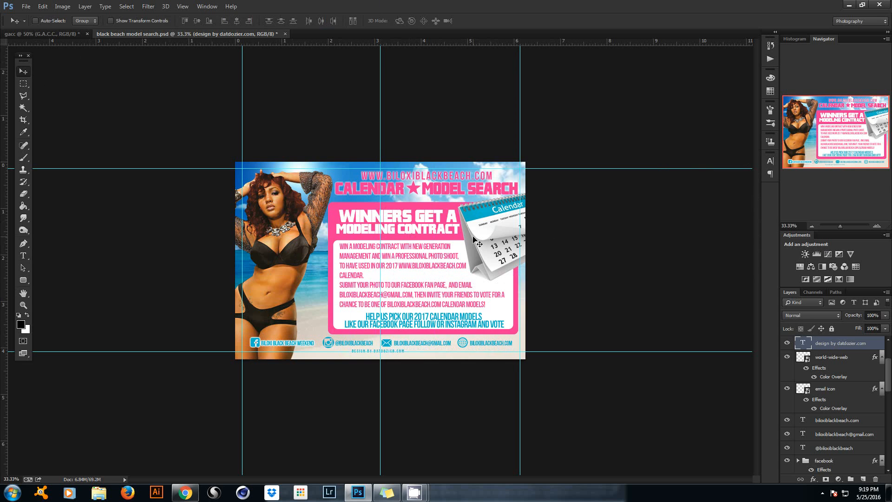
key(ctrl+t)
key(Right)
key(Right)
key(Right)
key(Right)
key(Right)
key(Right)
key(Right)
key(Right)
key(Right)
key(Right)
key(Right)
key(Right)
key(Right)
key(Right)
key(Right)
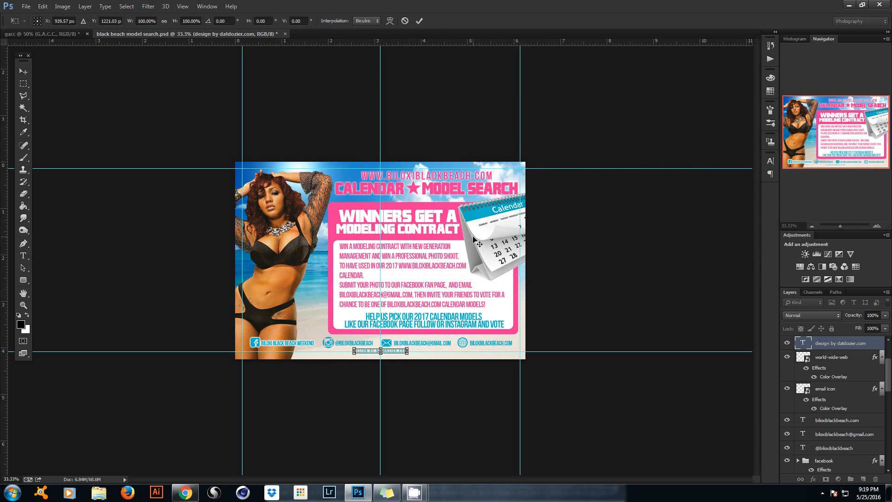
key(Left)
key(Left)
key(Left)
key(Up)
key(Up)
key(Up)
click(419, 21)
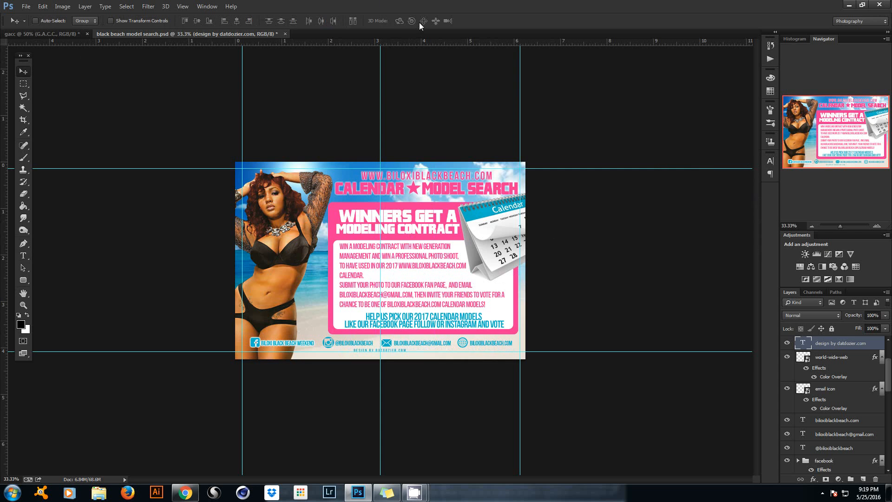
key(ctrl+semicolon)
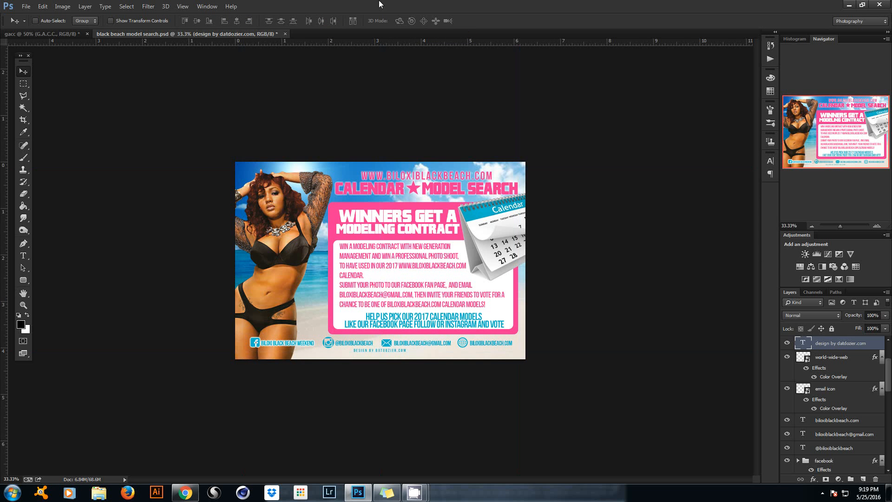
Choose the Rectangle Tool from the shape tools flyout.
scroll(279, 344, down, 1)
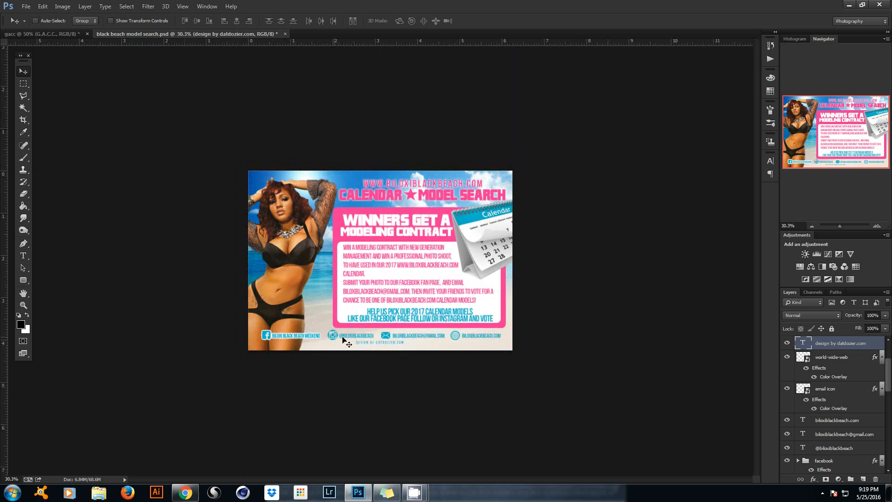
scroll(463, 329, up, 1)
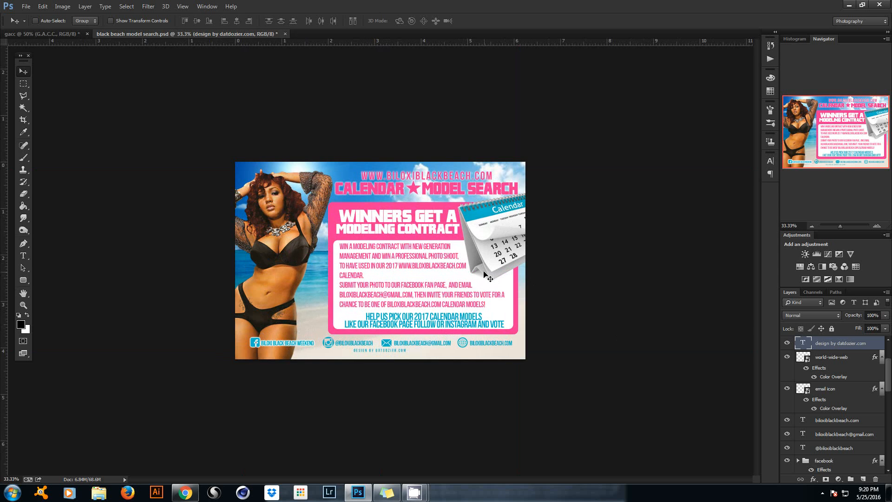
click(24, 280)
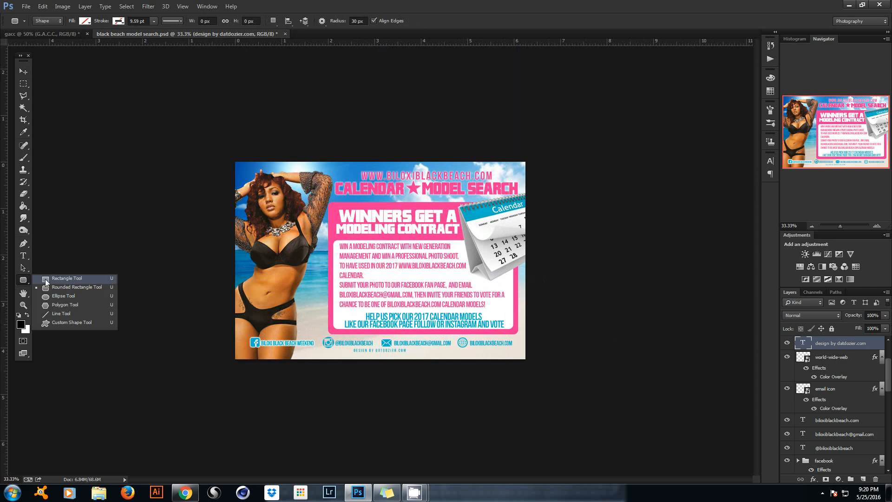